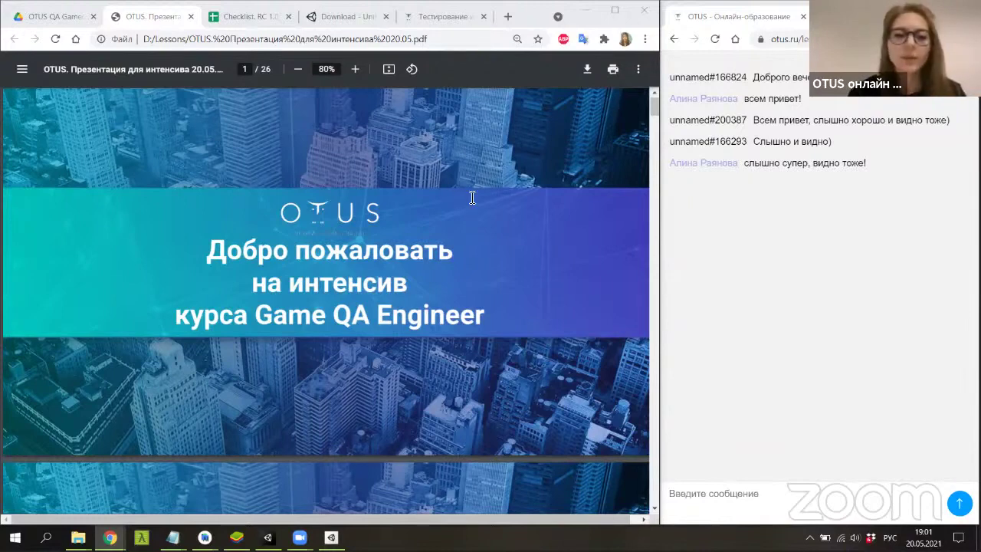
Scroll the presentation PDF from page 1 to slide 5 of 26, «Правила взаимодействия».
scroll(471, 198, "down", 3)
scroll(414, 230, "down", 2)
scroll(358, 273, "down", 1)
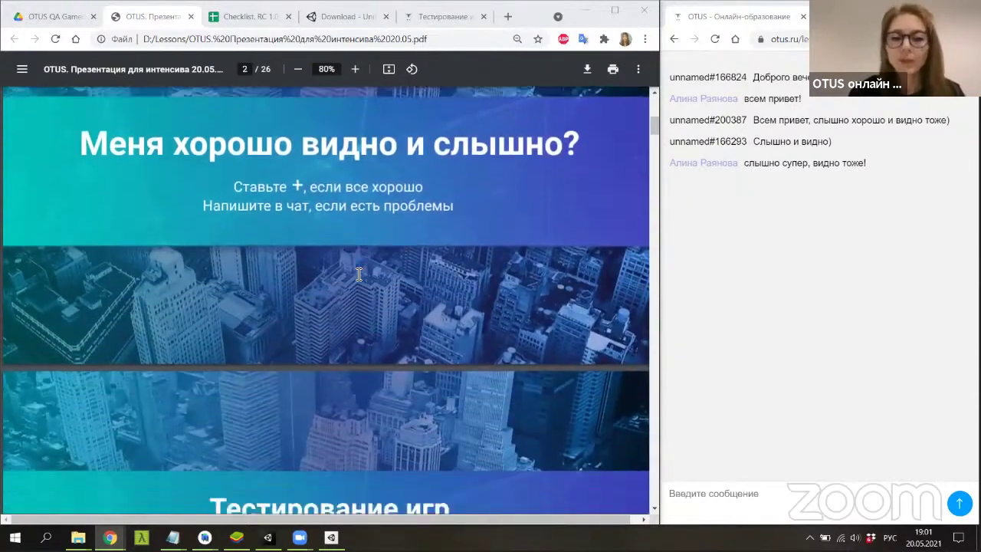
scroll(359, 273, "down", 3)
scroll(358, 274, "down", 1)
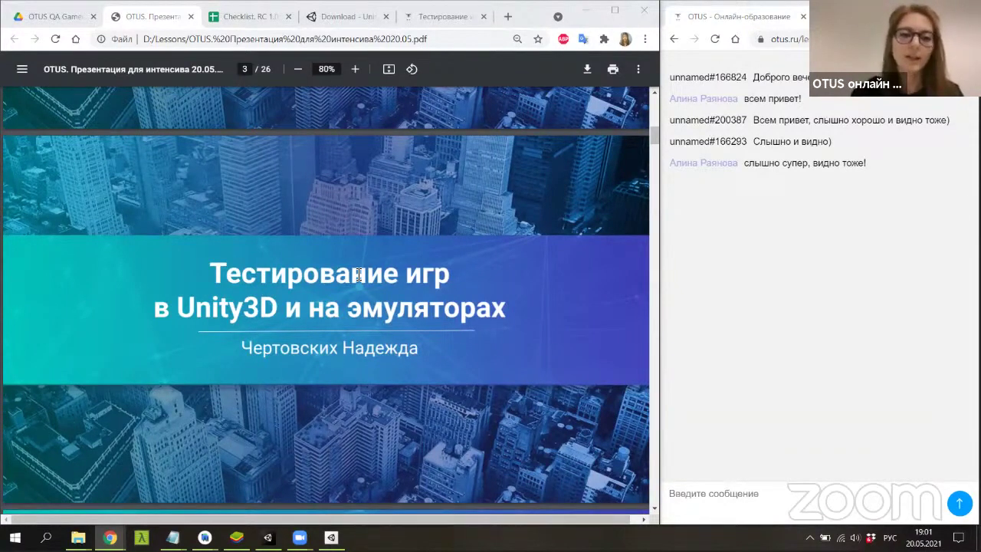
scroll(358, 274, "down", 3)
scroll(359, 275, "down", 2)
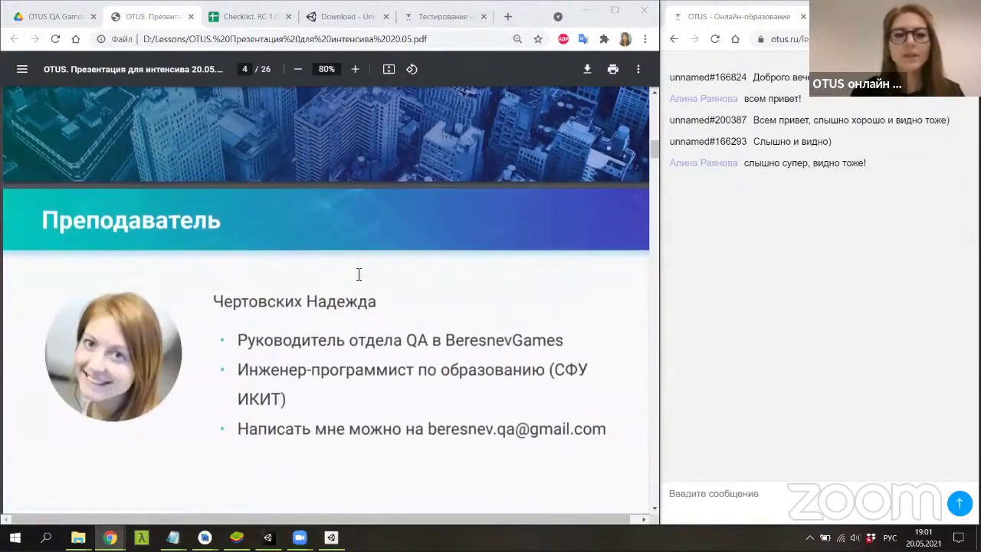
scroll(359, 274, "down", 1)
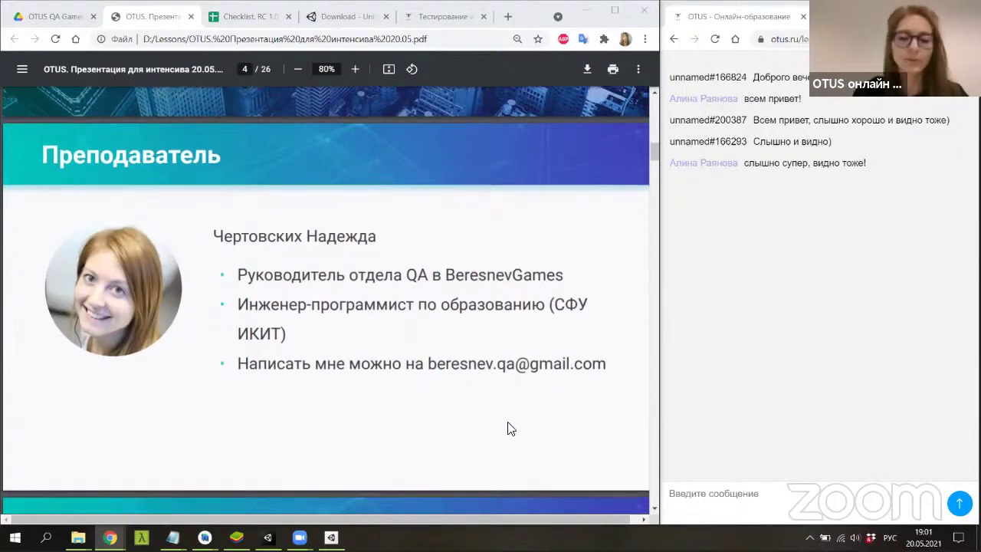
scroll(511, 428, "down", 3)
scroll(511, 428, "down", 1)
scroll(511, 428, "down", 1)
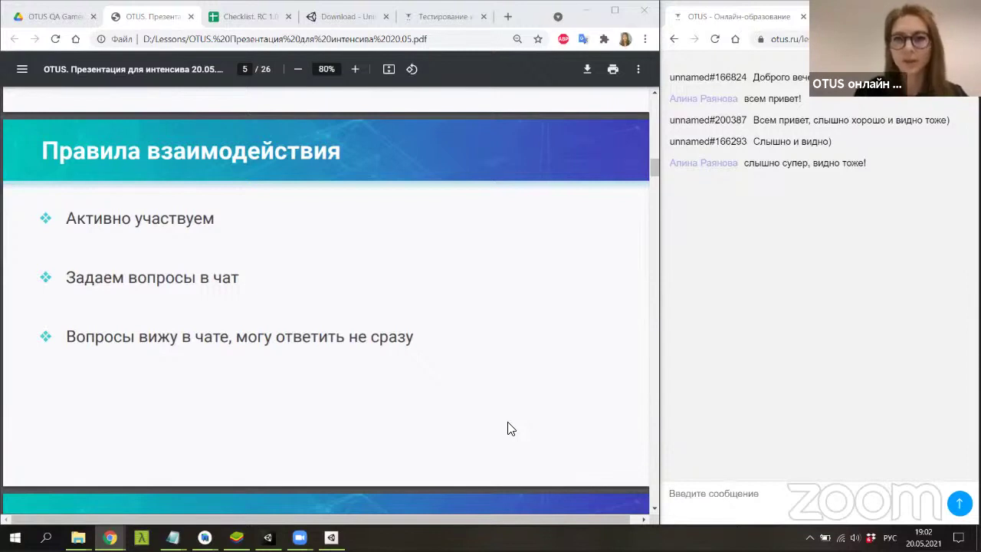
Scroll to slide 6, «Давайте познакомимся», with its three introduction questions.
scroll(511, 429, "down", 4)
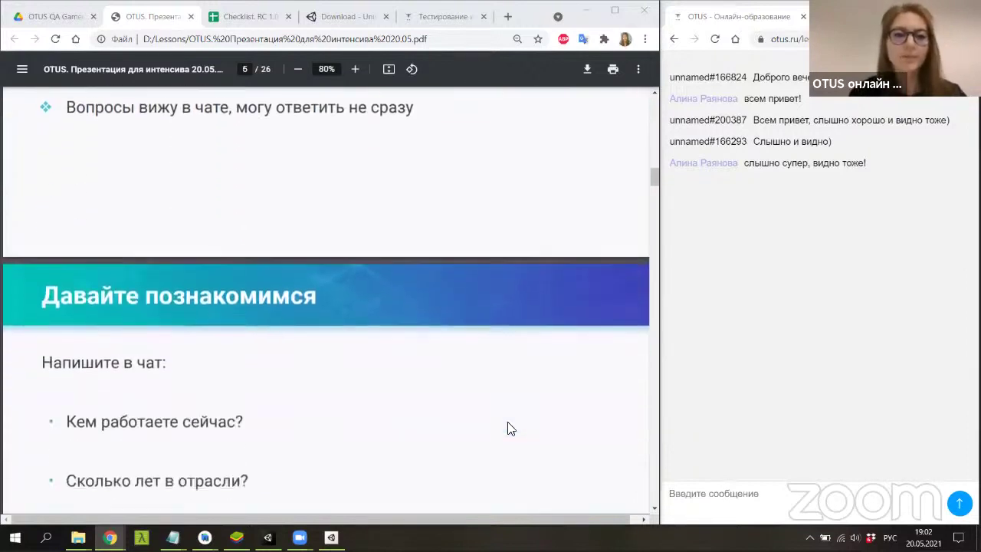
scroll(511, 429, "down", 1)
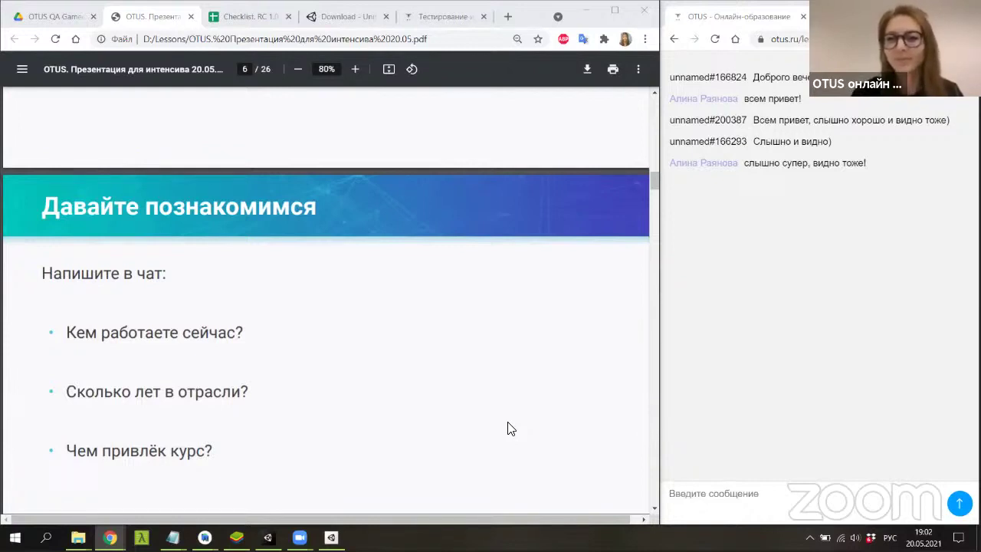
scroll(507, 427, "down", 1)
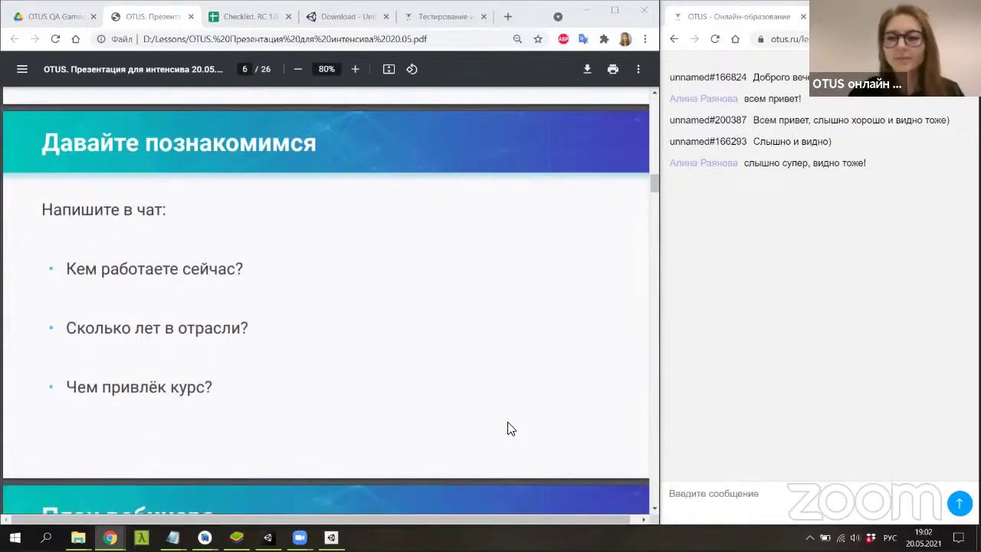
Scroll to slide 7, «План вебинара»: mobile testing tools, Bluestacks, log collection.
scroll(507, 427, "down", 2)
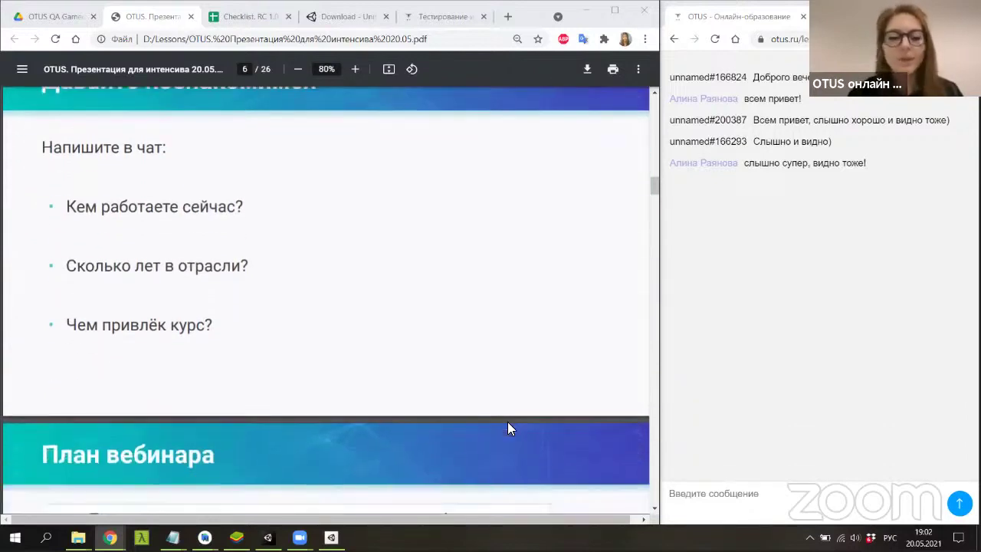
scroll(507, 428, "down", 1)
scroll(507, 428, "down", 1)
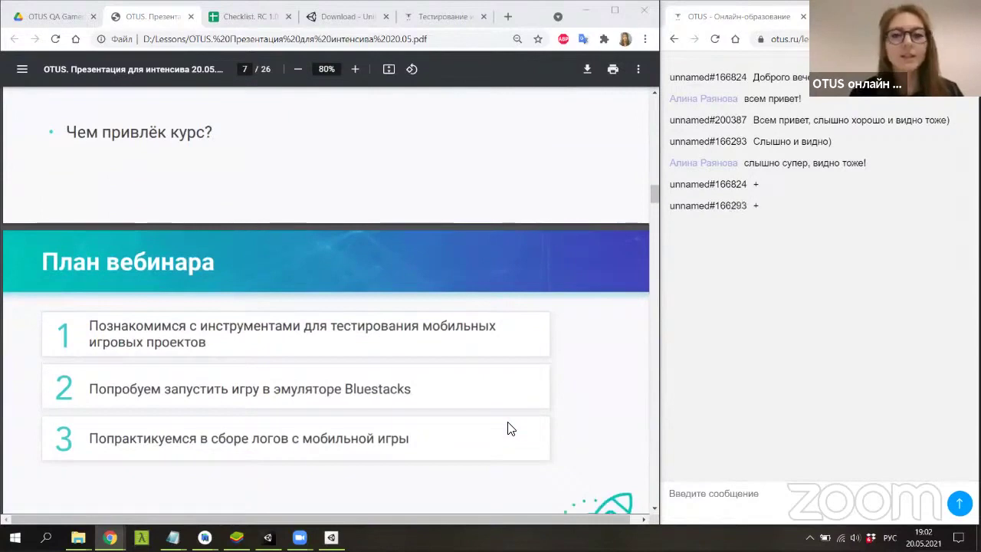
scroll(507, 428, "down", 1)
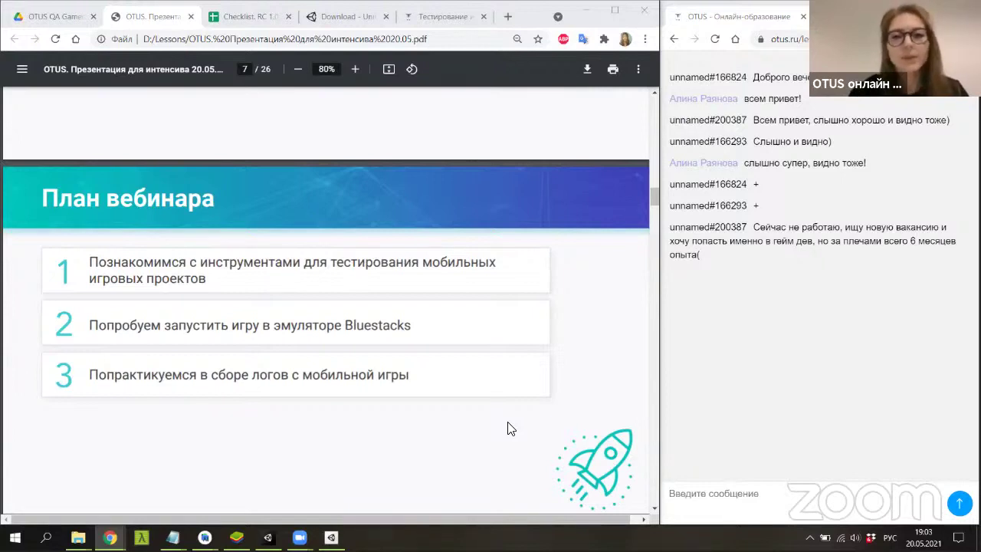
scroll(511, 429, "down", 3)
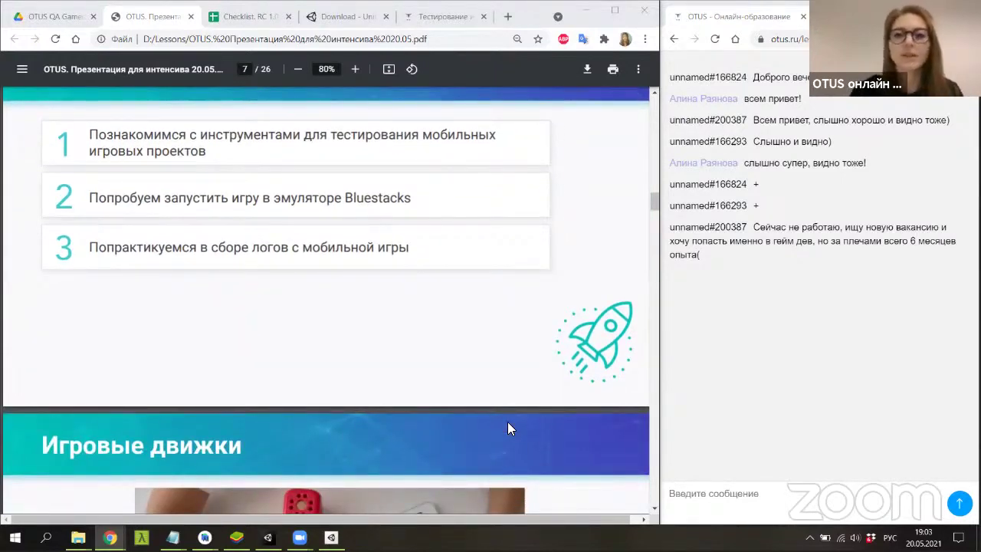
Scroll to slide 8, «Игровые движки», with the child-and-tablet photo.
scroll(511, 429, "down", 3)
scroll(511, 428, "down", 4)
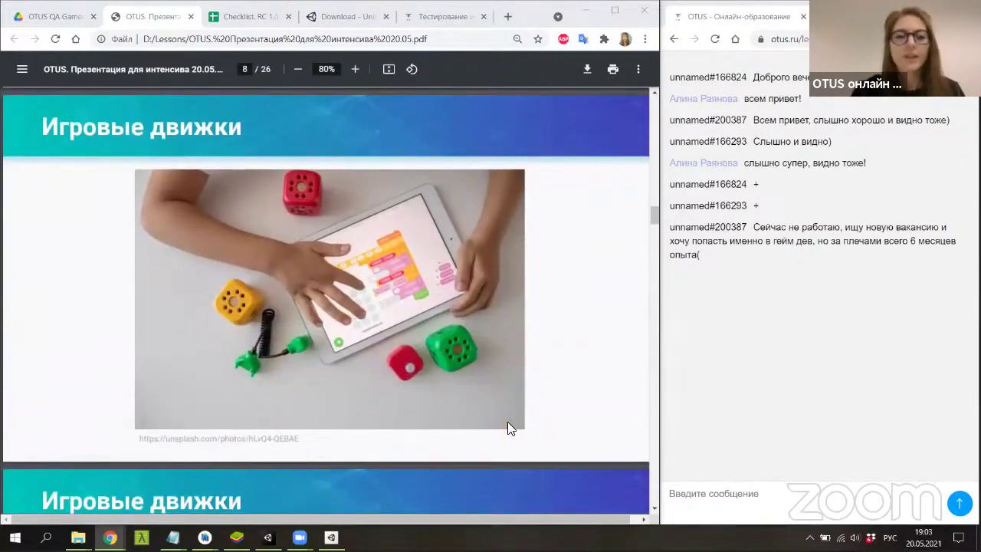
scroll(511, 428, "up", 1)
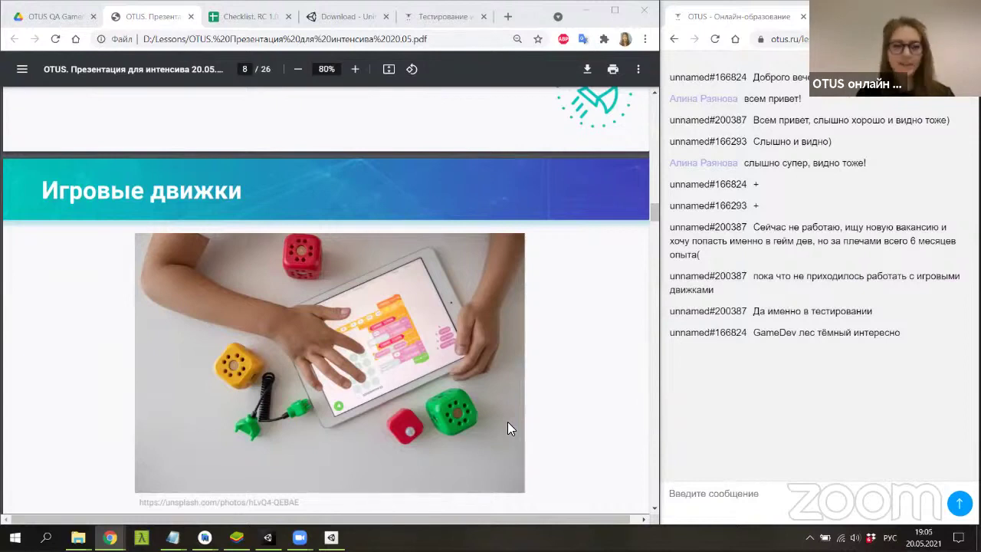
Scroll to slide 9 listing Unity3D, Unreal Engine, Cocos2d, Godot and LÖVE.
scroll(511, 428, "down", 2)
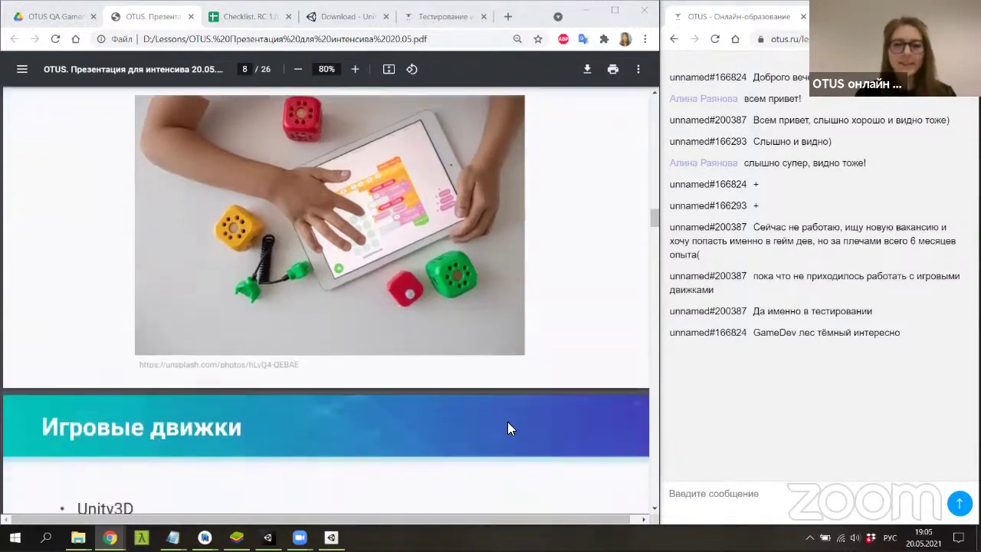
scroll(511, 428, "down", 3)
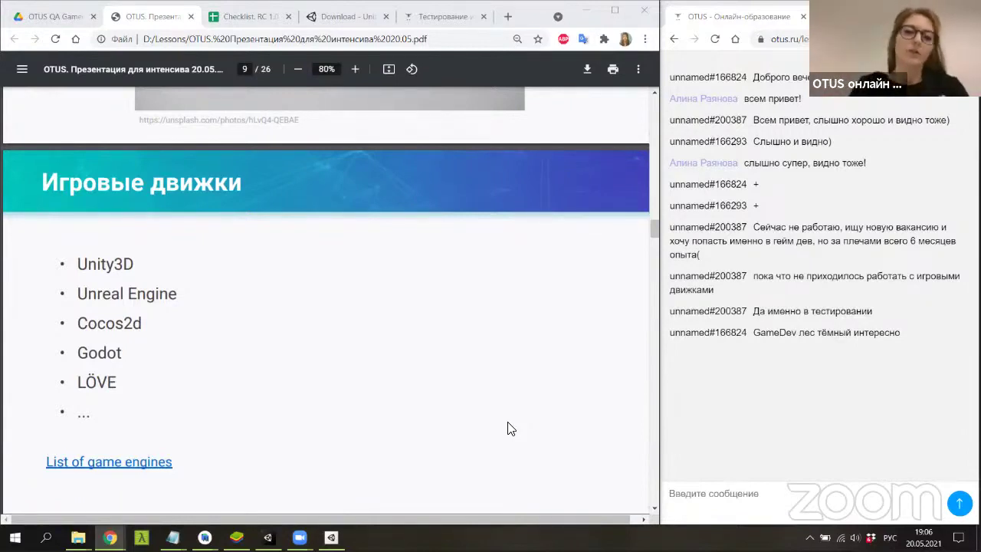
scroll(511, 428, "down", 2)
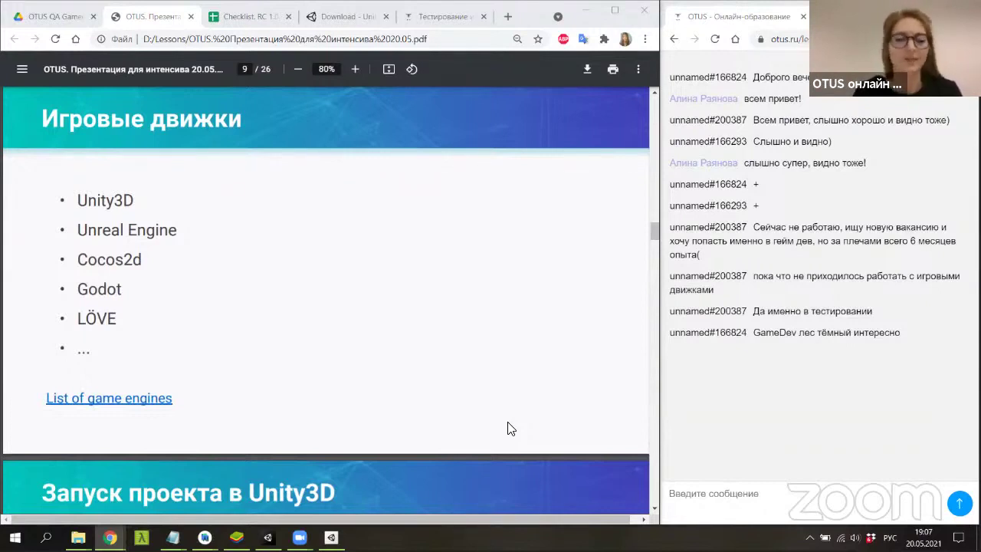
Scroll to slide 10, «Запуск проекта в Unity3D», showing the Download Unity screenshot.
scroll(511, 428, "down", 1)
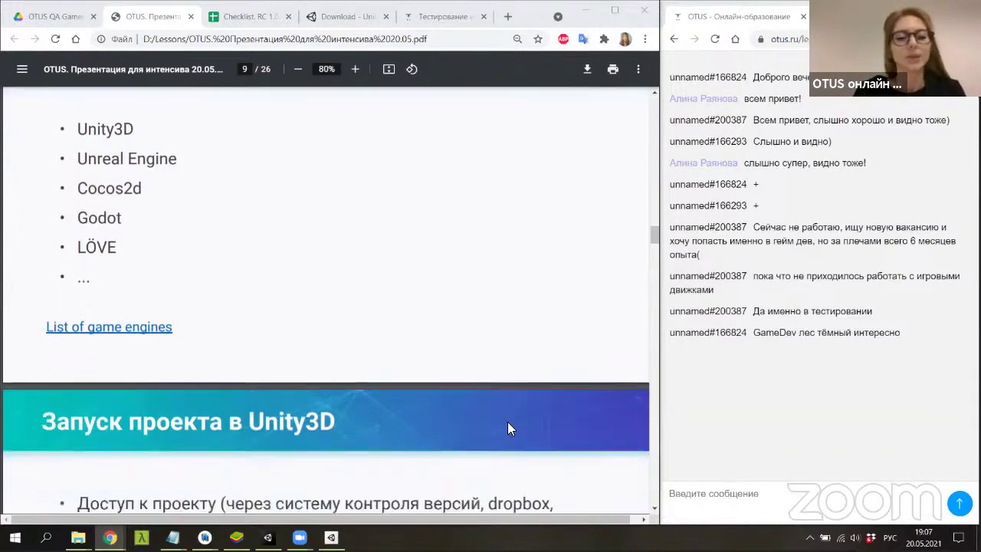
scroll(511, 429, "down", 2)
scroll(511, 428, "down", 1)
scroll(511, 428, "down", 1)
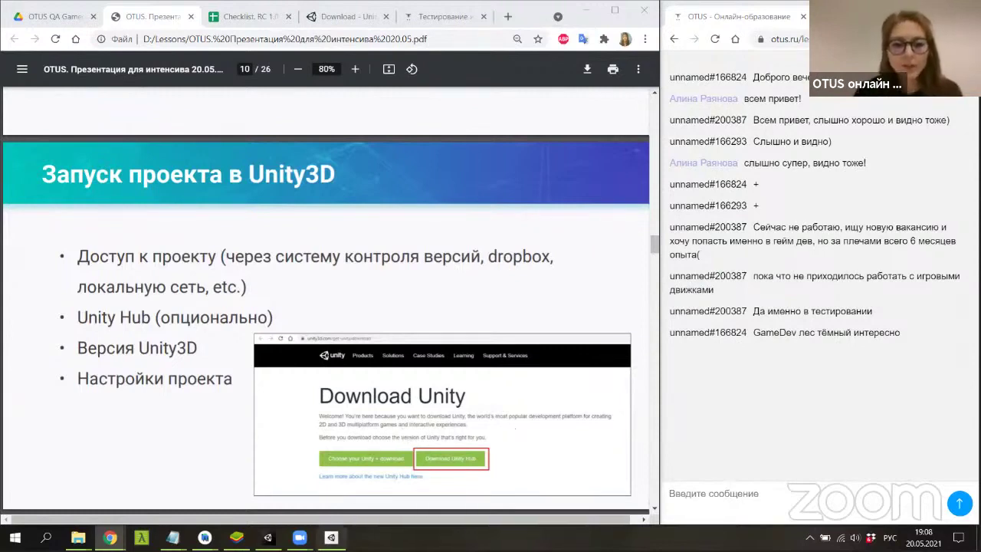
Move Unity Hub to the lower left, review its installed versions, then show the Projects list.
left_click(331, 536)
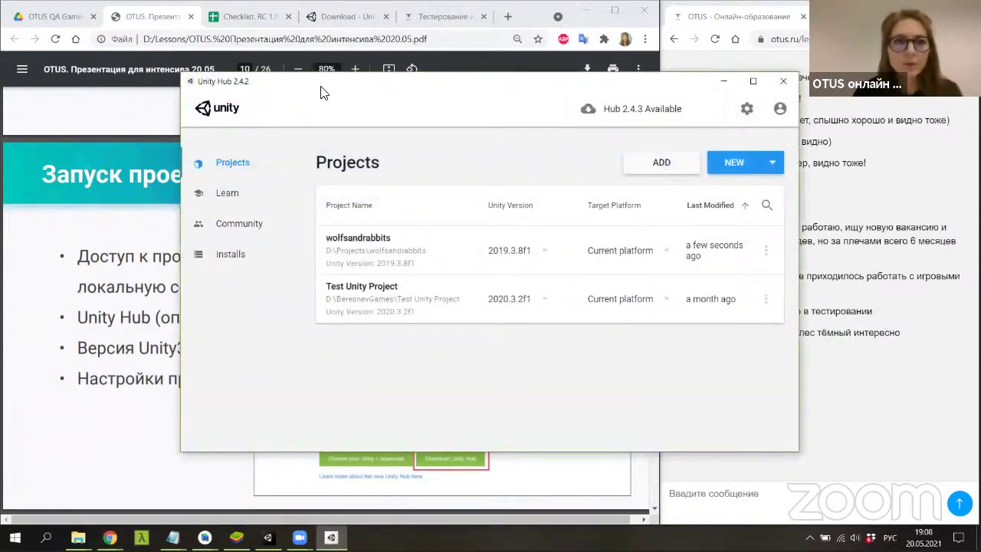
left_click_drag(321, 91, 146, 140)
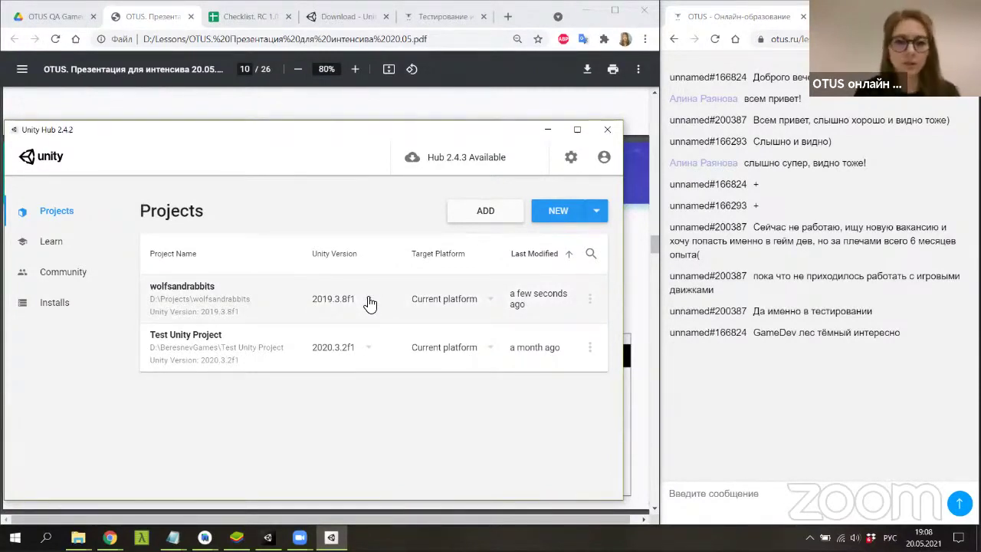
left_click(61, 314)
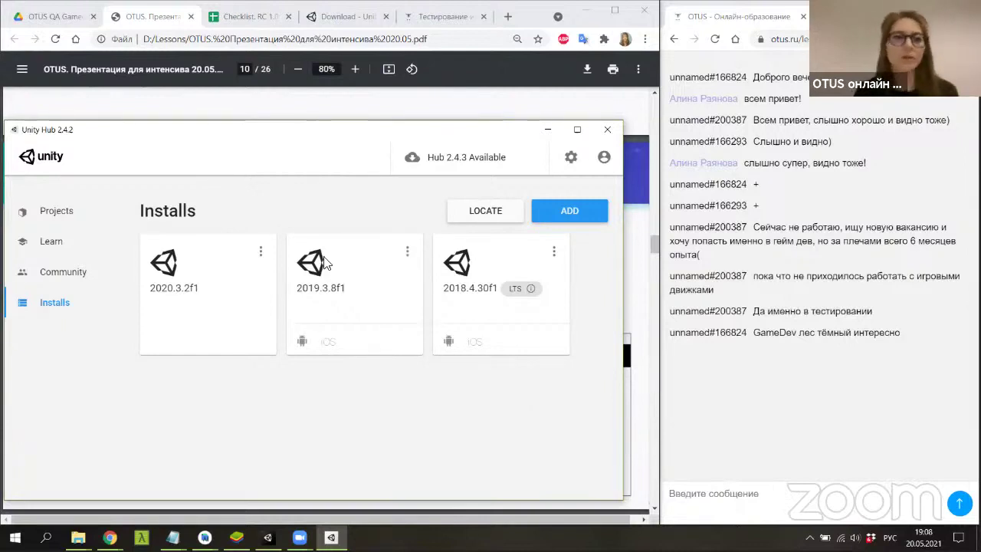
left_click(44, 212)
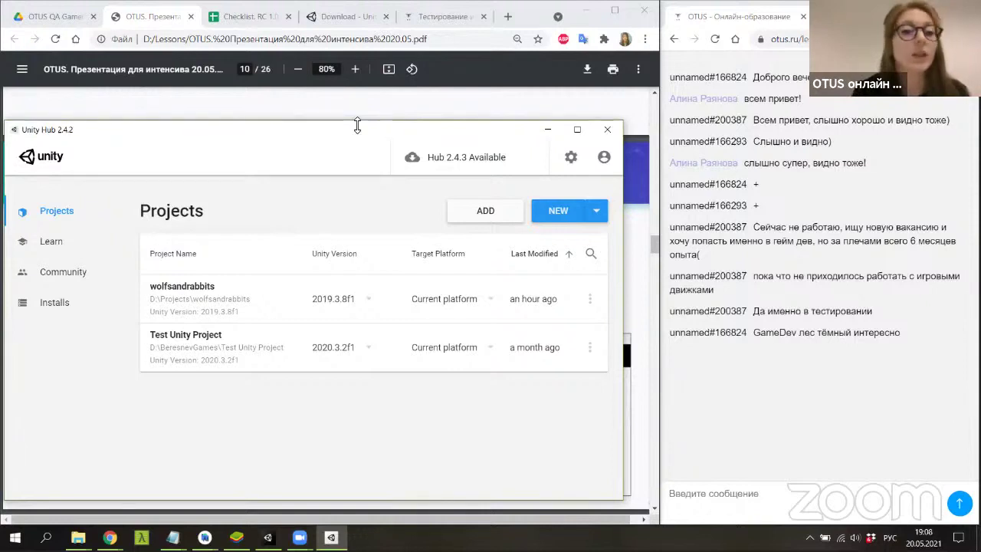
Check the live Download Unity page, then return to the presentation's slide 10.
left_click(148, 19)
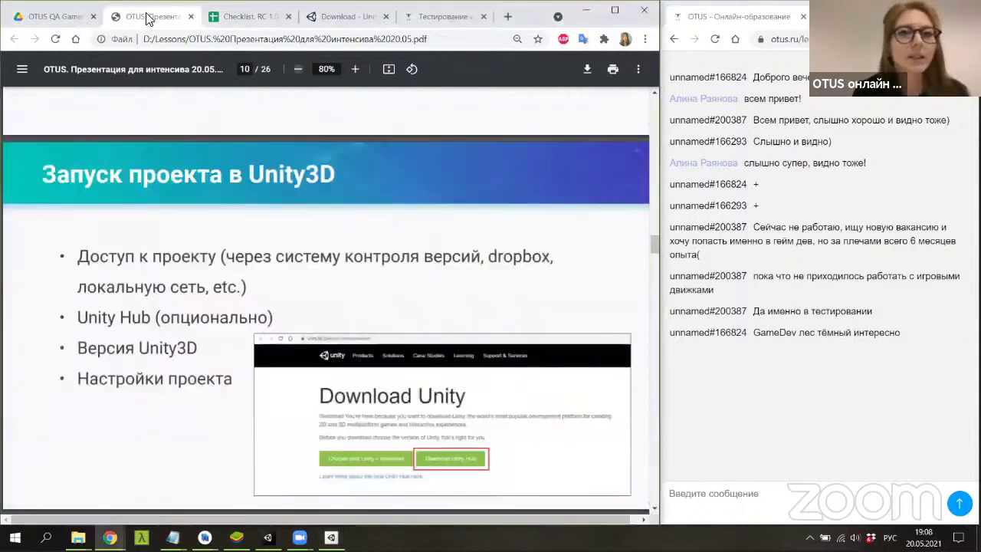
left_click(343, 24)
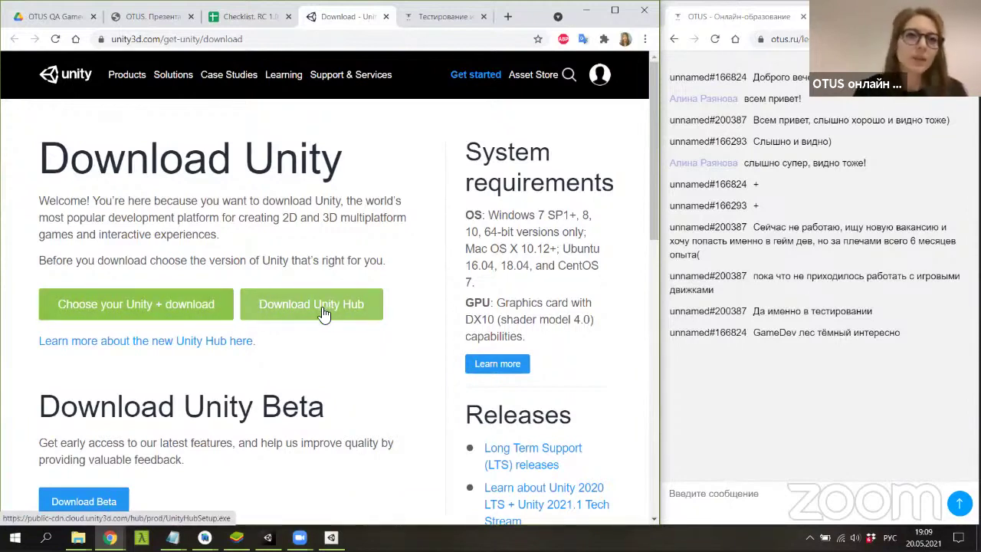
left_click(145, 17)
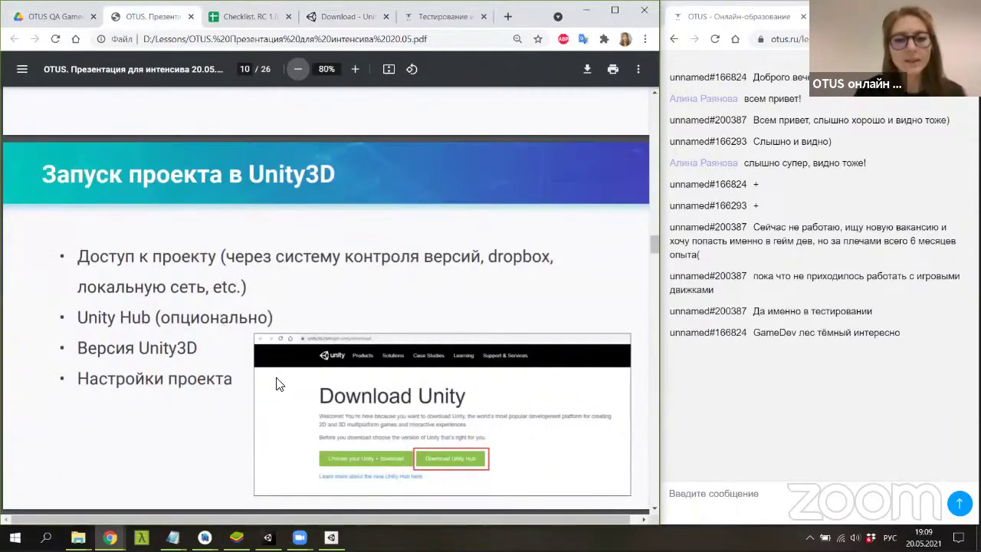
mouse_move(330, 536)
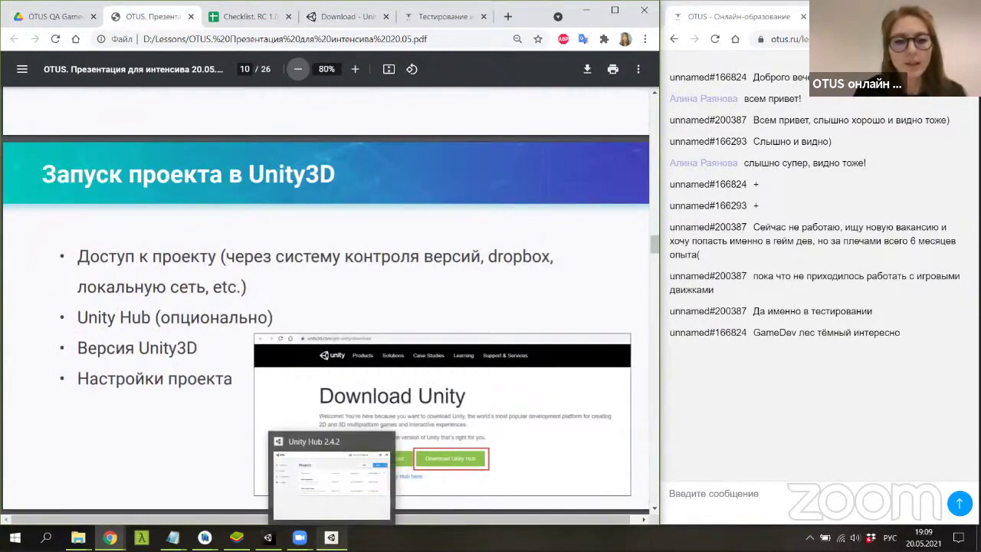
left_click(339, 490)
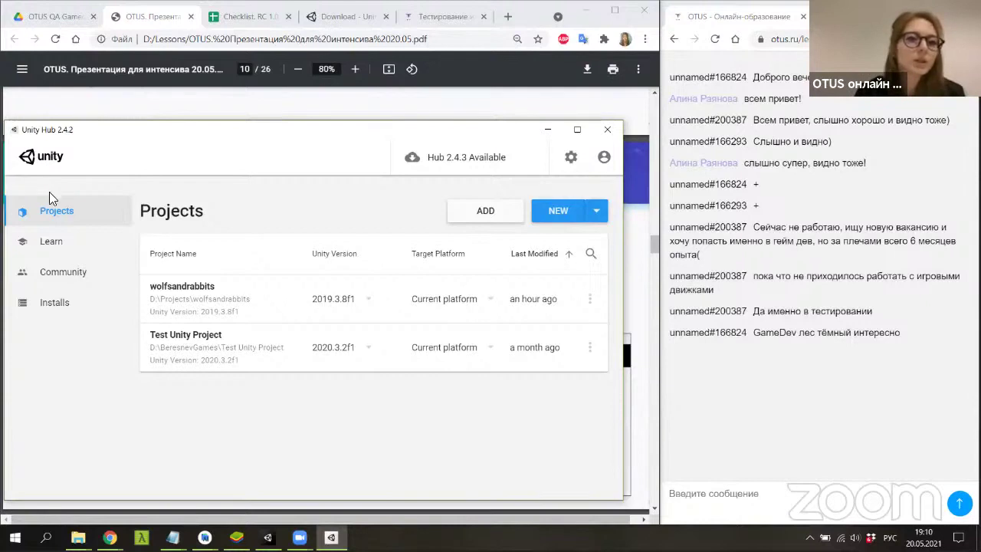
left_click(53, 242)
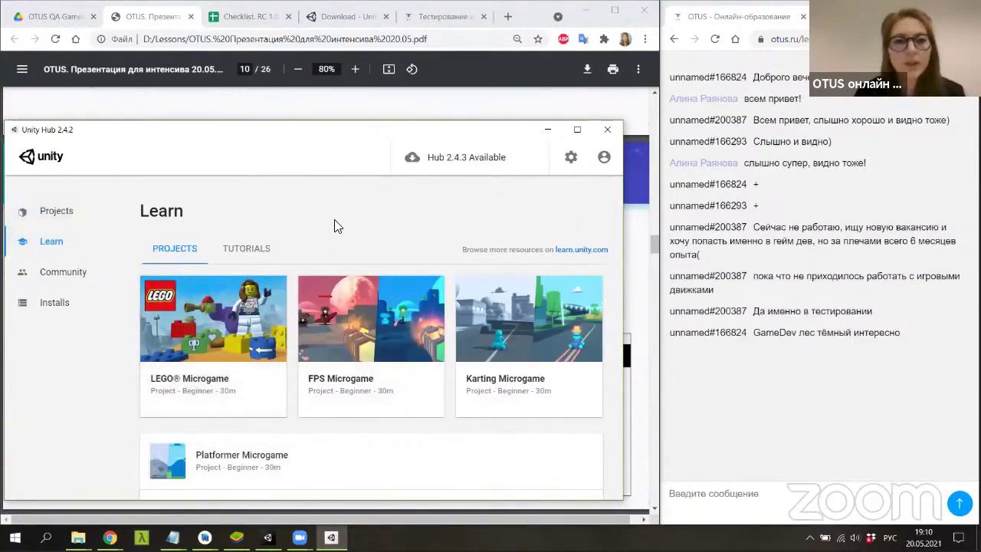
left_click(258, 252)
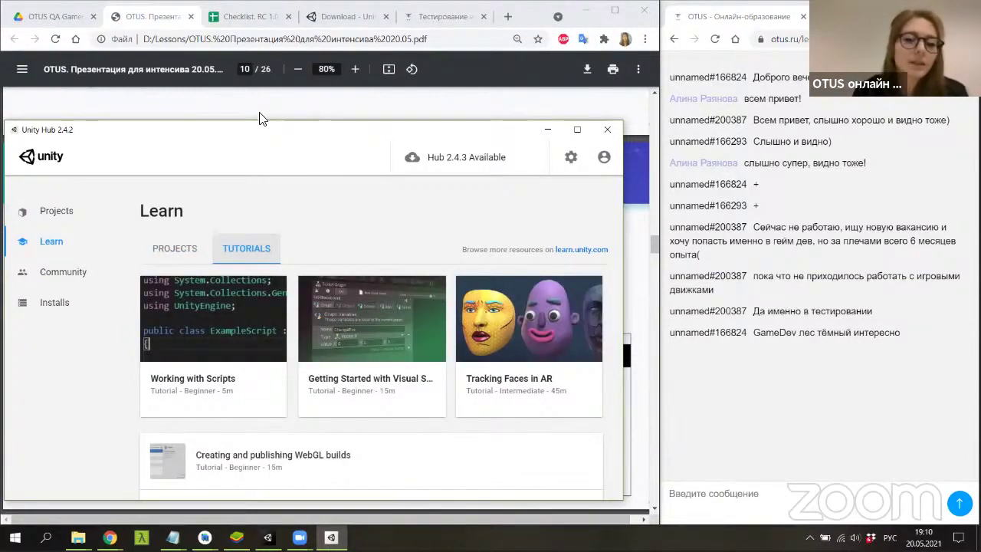
left_click_drag(258, 122, 268, 102)
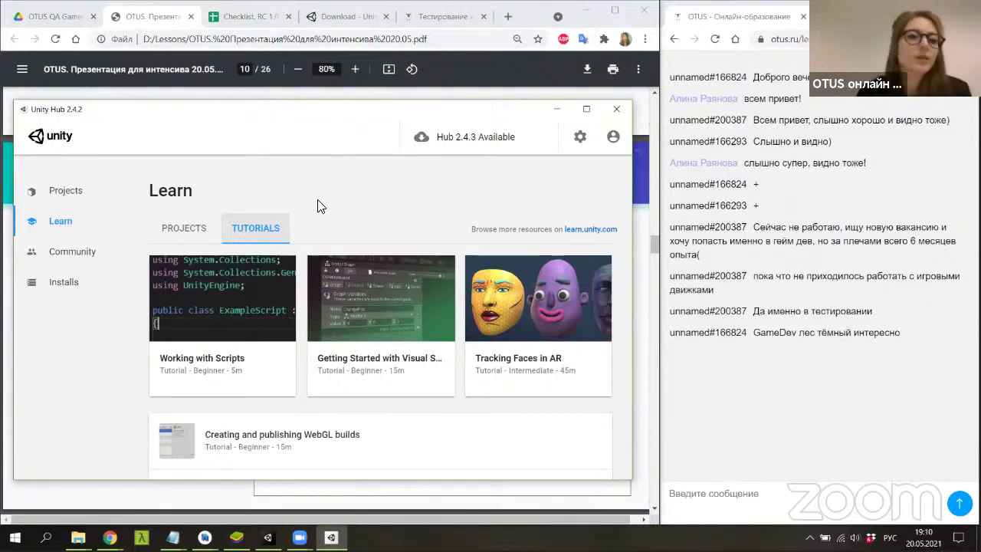
left_click(186, 229)
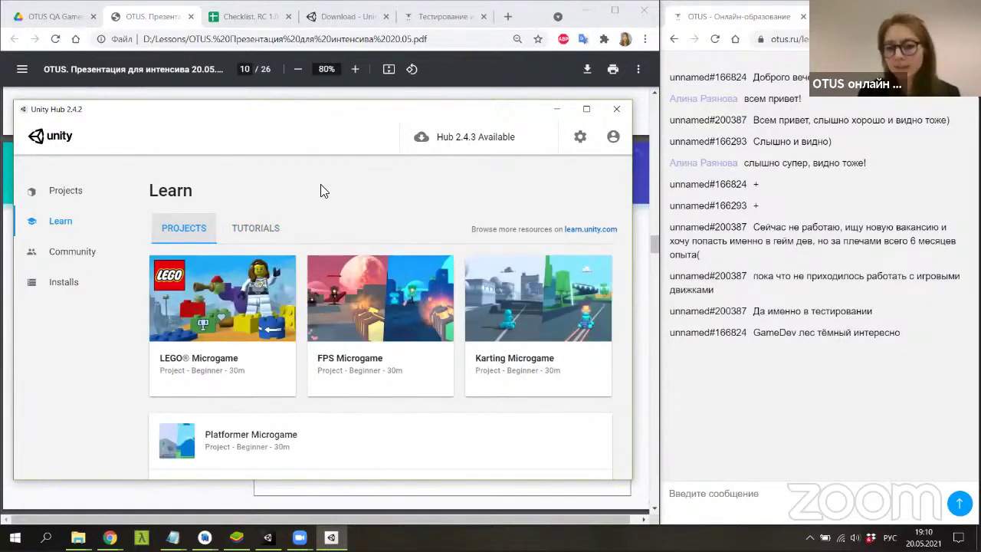
left_click(57, 199)
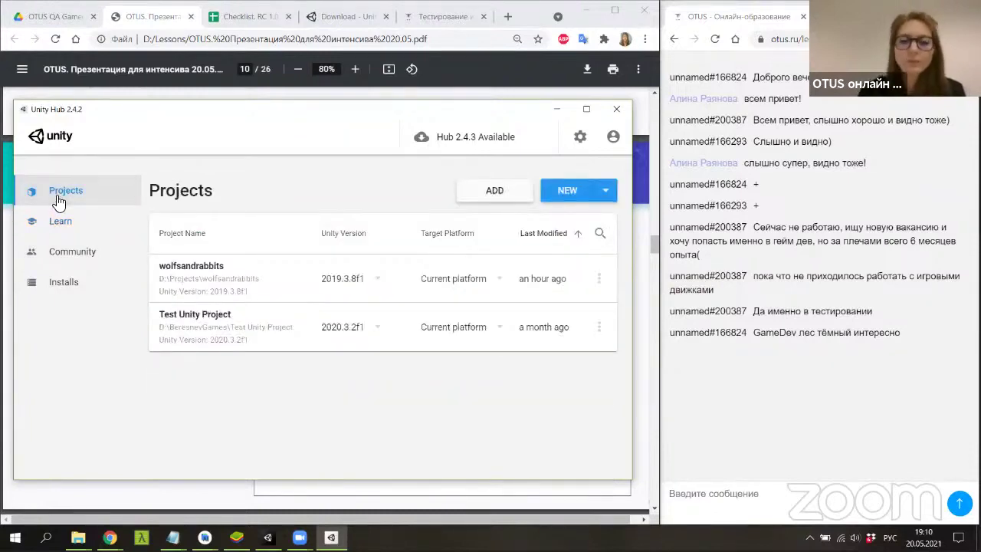
left_click(558, 109)
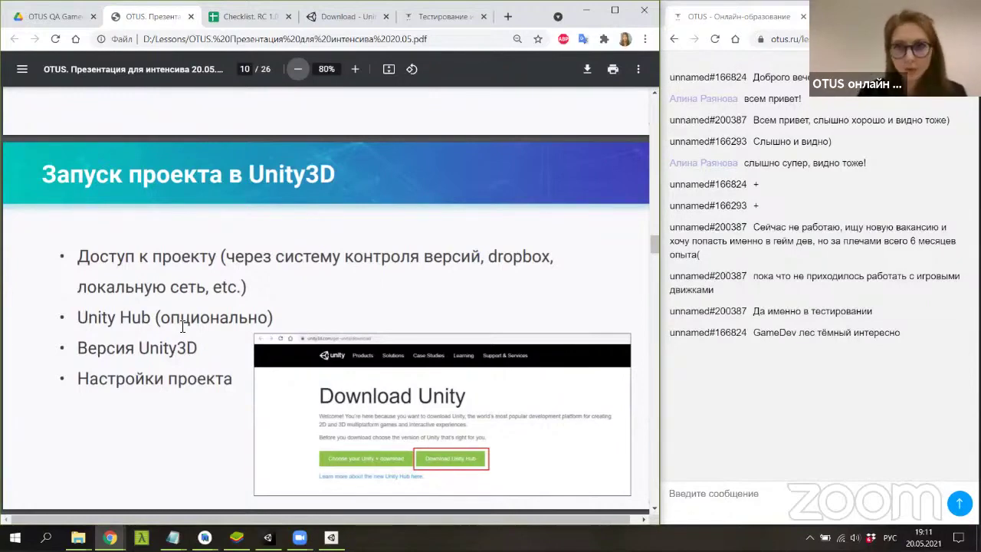
Scroll to slide 11, «Git», covering version control, GitHub/GitLab and basic commands.
scroll(183, 326, "down", 2)
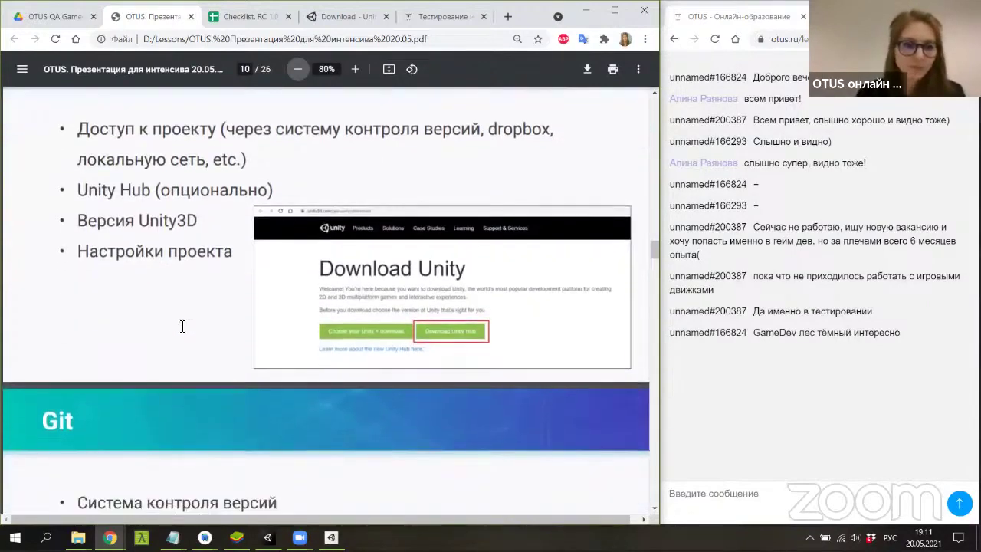
scroll(182, 326, "down", 3)
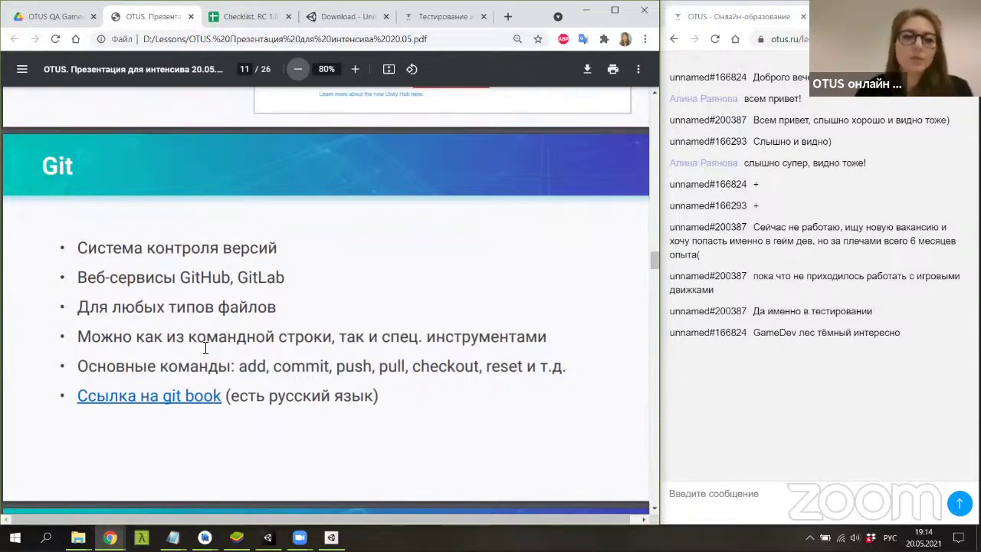
Scroll to slide 12 with the Build Settings and Android Build Support screenshots, title at top.
scroll(205, 348, "down", 3)
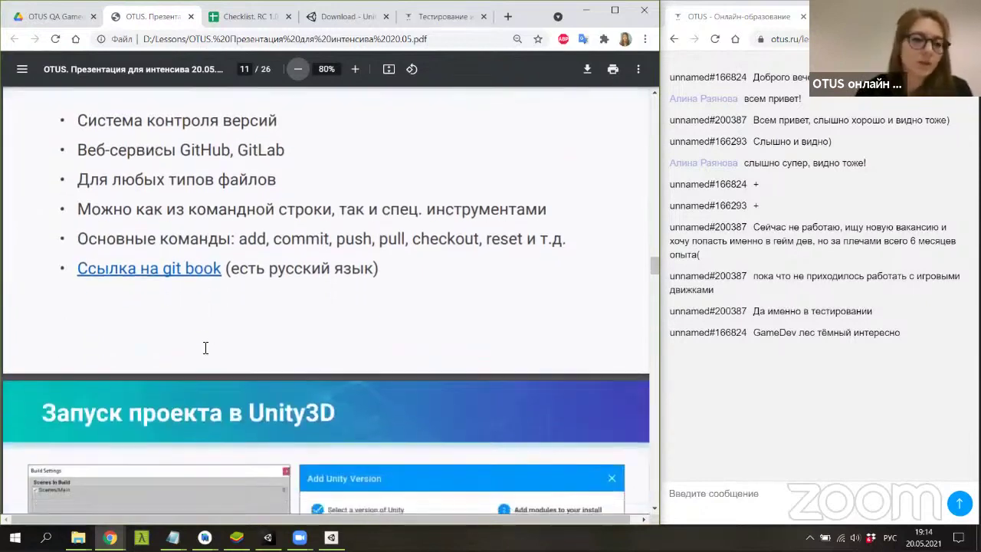
scroll(206, 348, "down", 2)
scroll(206, 348, "down", 3)
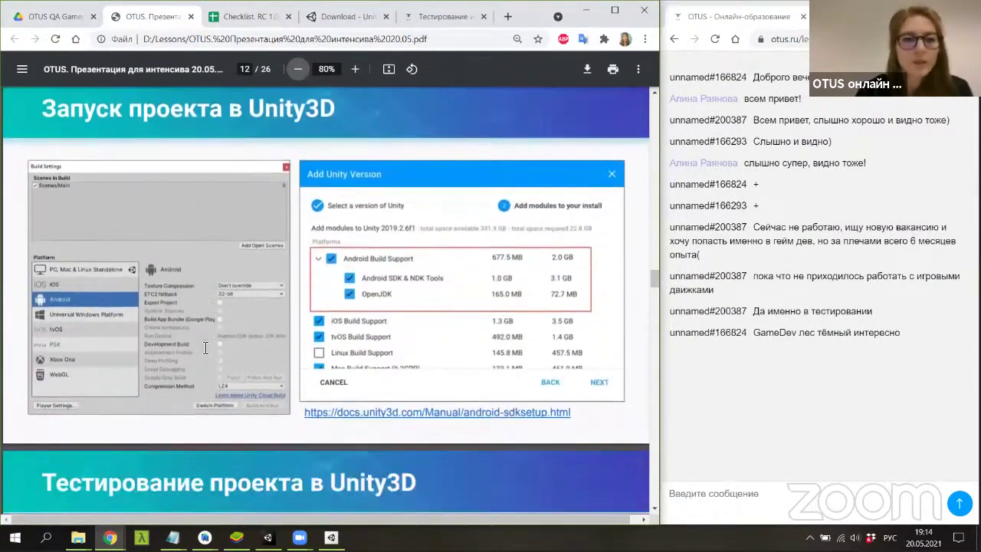
scroll(201, 346, "up", 1)
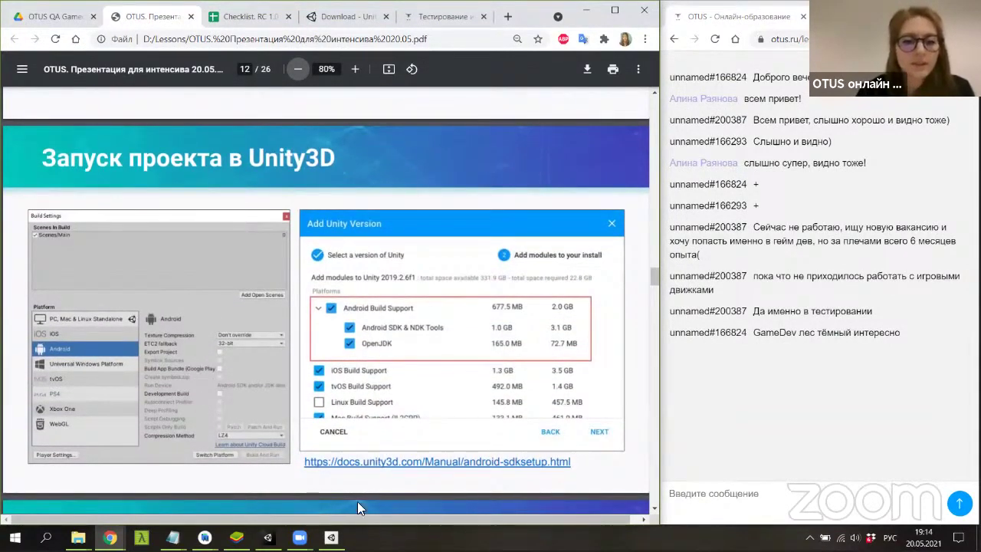
Switch from Unity Hub to the Unity 2019.3.8f1 editor showing the wolfsandrabbits Main scene.
left_click(331, 536)
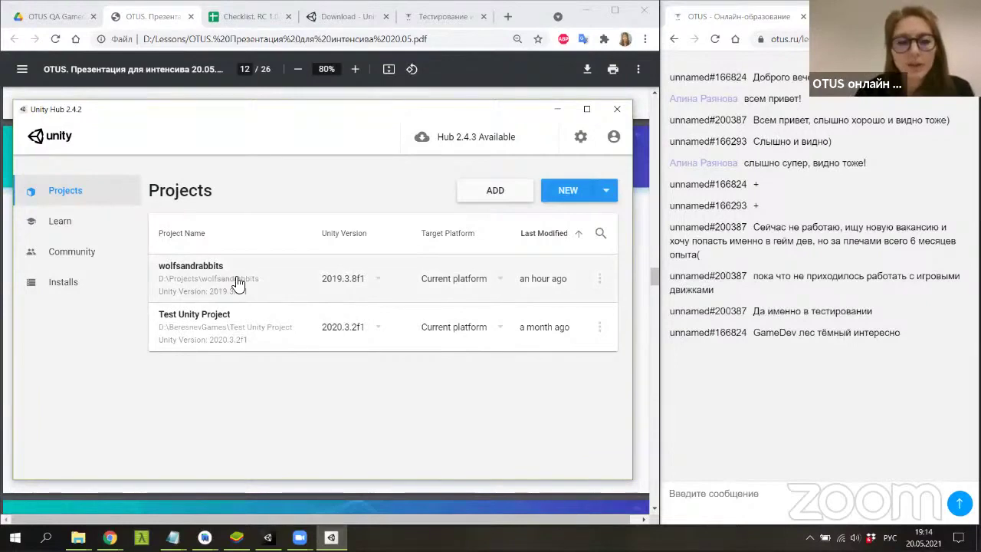
left_click(559, 109)
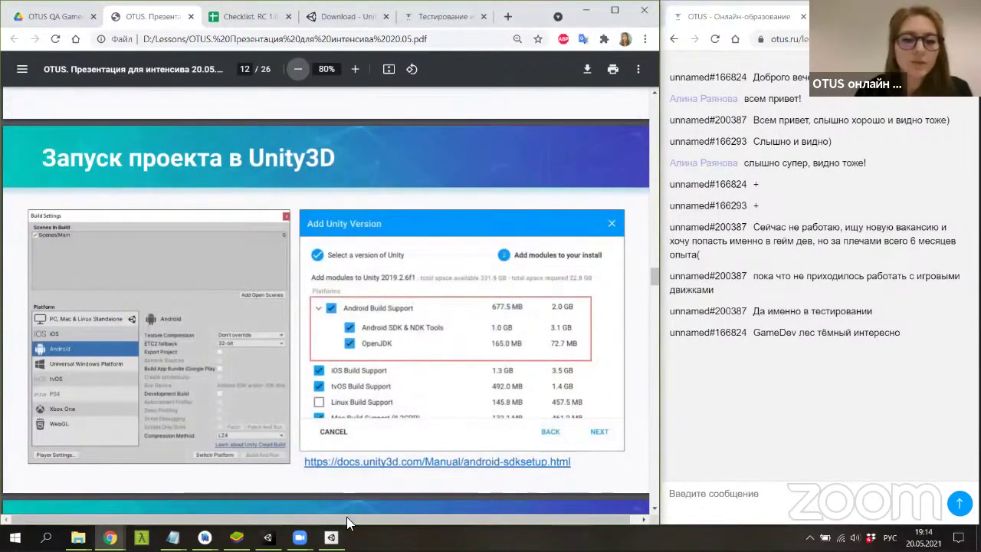
left_click(331, 537)
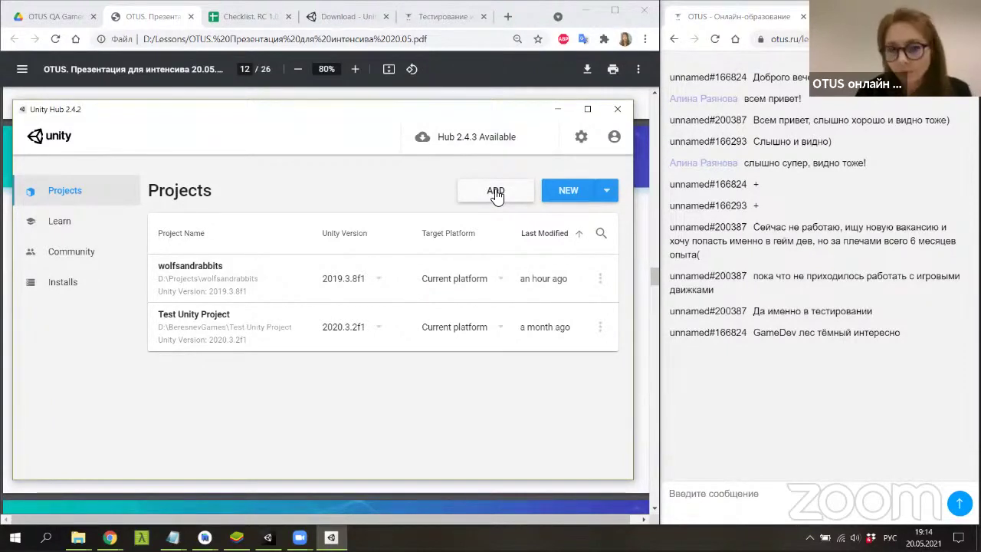
left_click(561, 104)
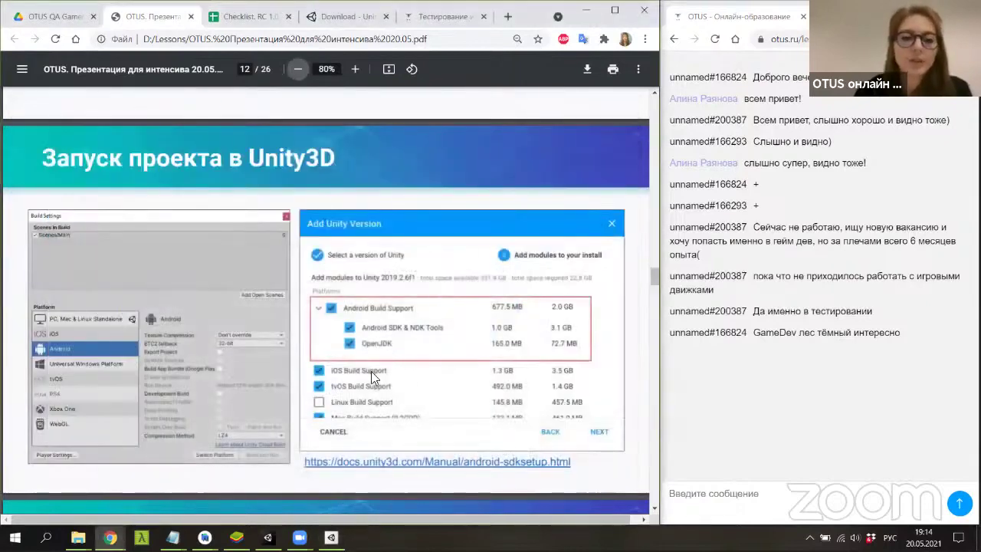
key("alt+Tab")
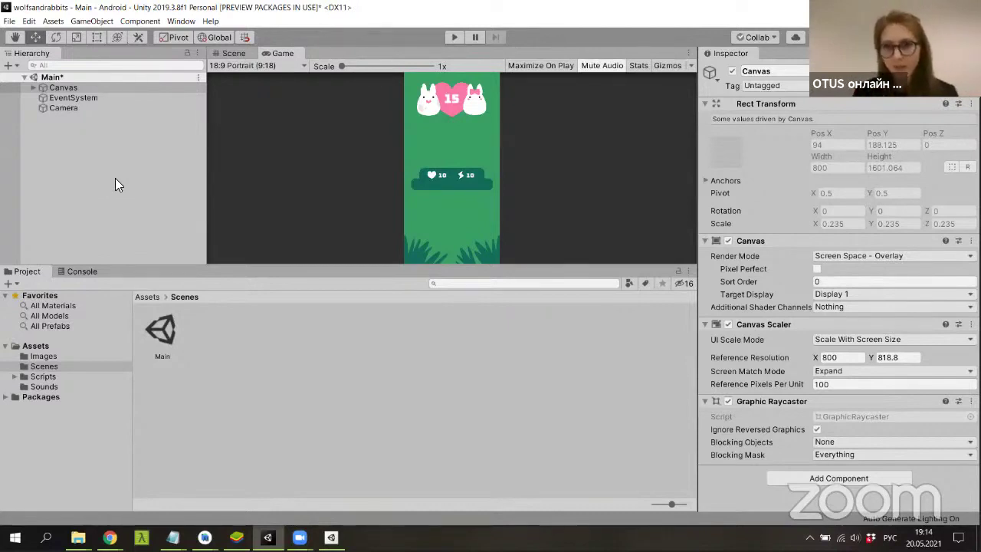
Open Build Settings from the File menu, move it aside, then close it to reveal the score-15 game.
left_click(9, 21)
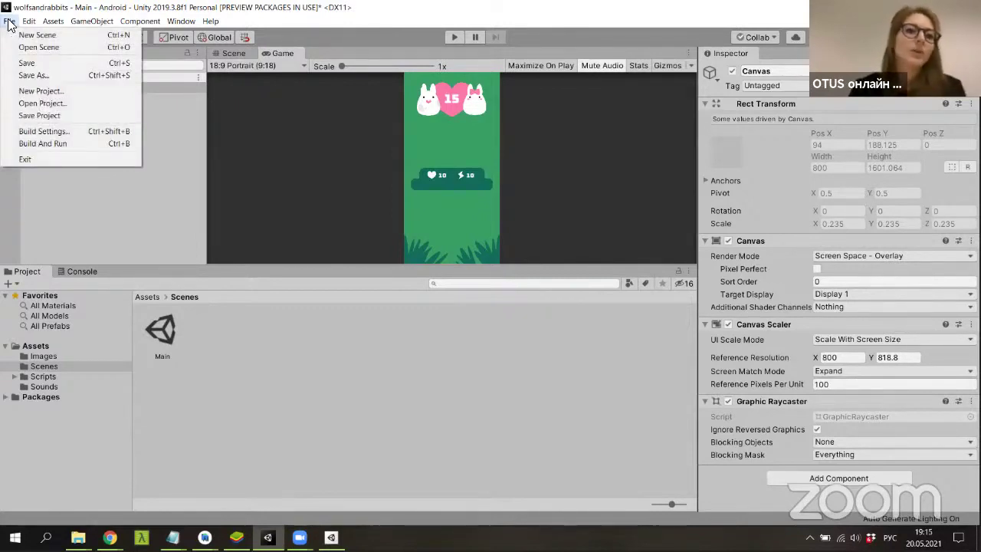
left_click(46, 131)
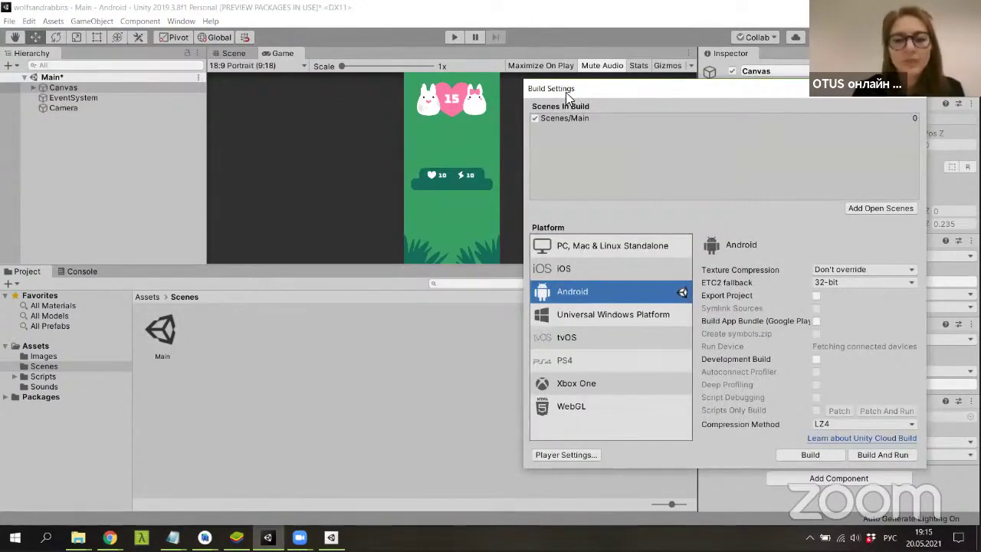
left_click_drag(567, 95, 114, 62)
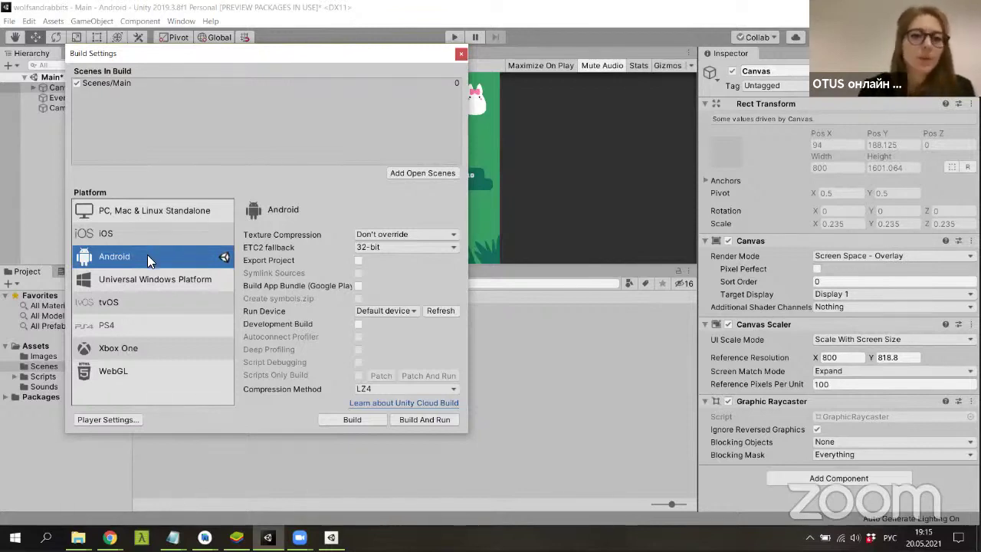
left_click(461, 54)
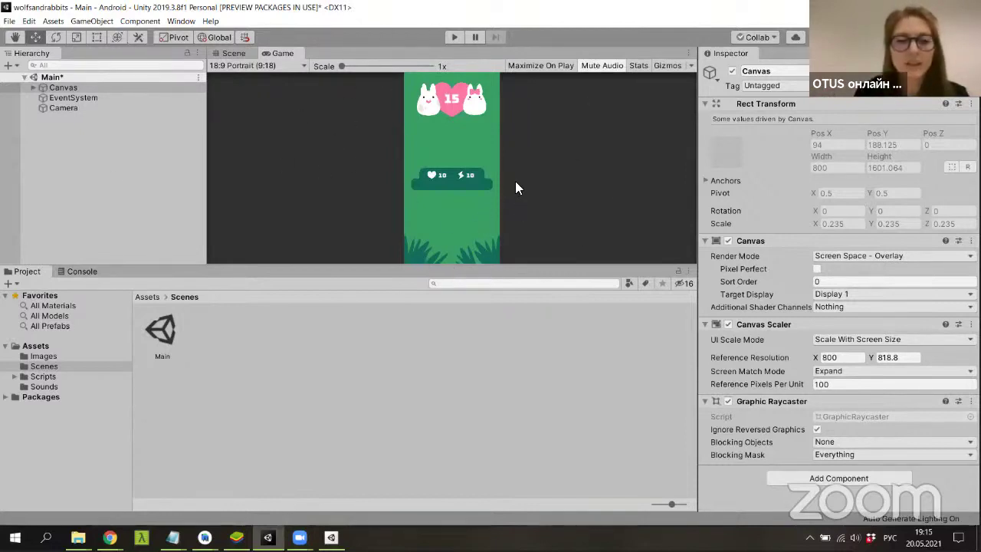
Switch the Scene view to 3D, orbit around the canvas and set isometric projection.
left_click(224, 51)
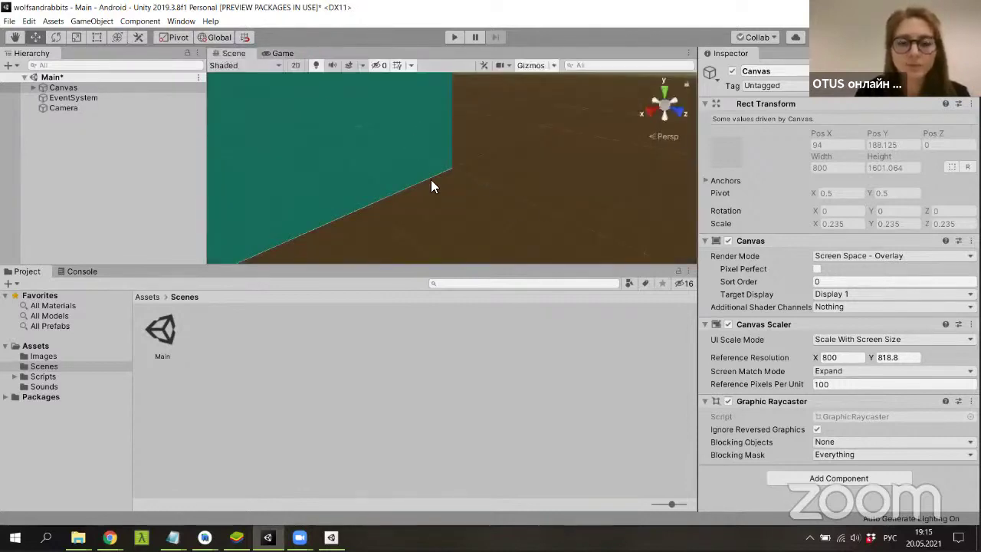
mouse_move(431, 180)
right_mouse_down()
mouse_move(562, 217)
mouse_move(503, 311)
mouse_move(400, 287)
mouse_move(300, 325)
mouse_move(281, 343)
right_mouse_up()
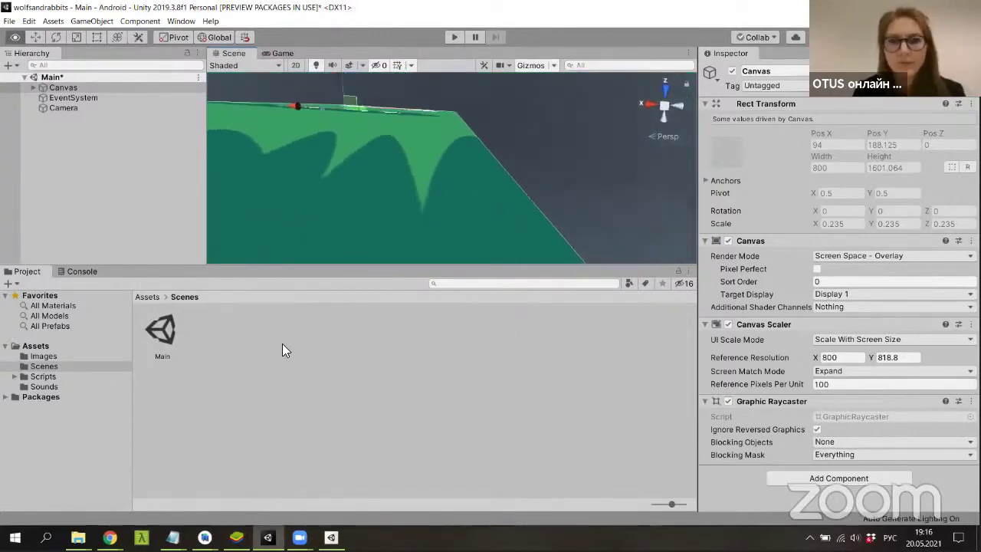
left_click(663, 105)
scroll(498, 190, "down", 2)
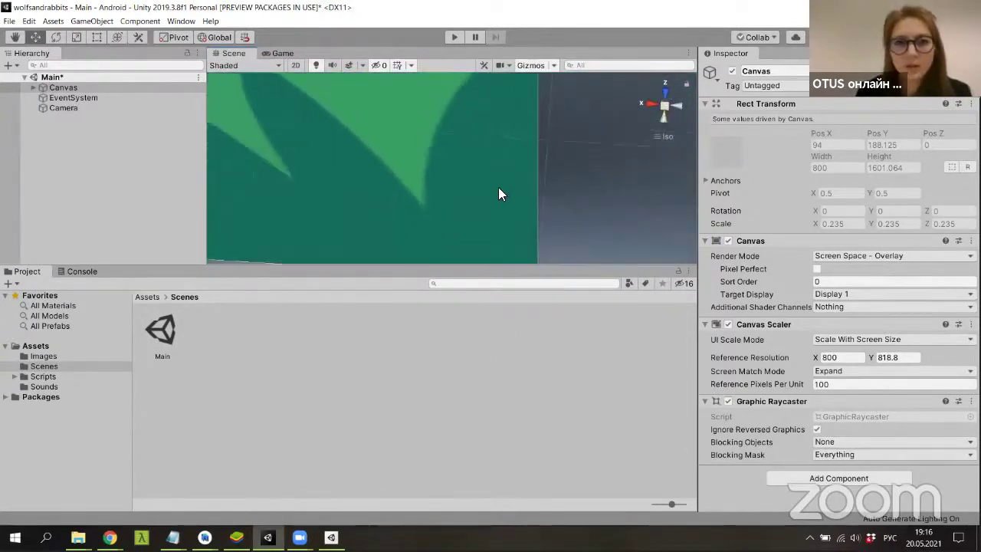
scroll(498, 189, "down", 2)
scroll(497, 192, "down", 1)
scroll(496, 192, "down", 1)
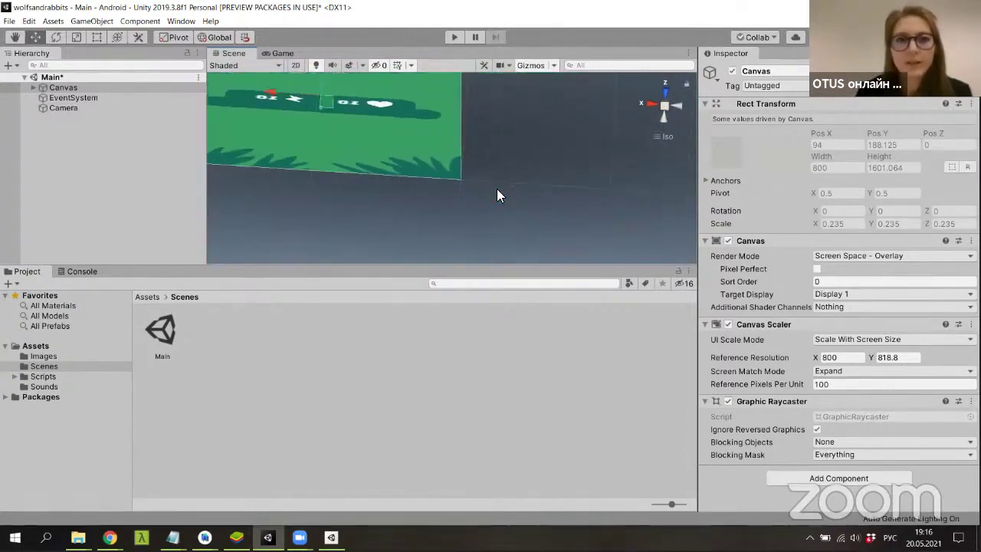
scroll(496, 191, "down", 2)
scroll(497, 191, "down", 1)
scroll(496, 192, "up", 1)
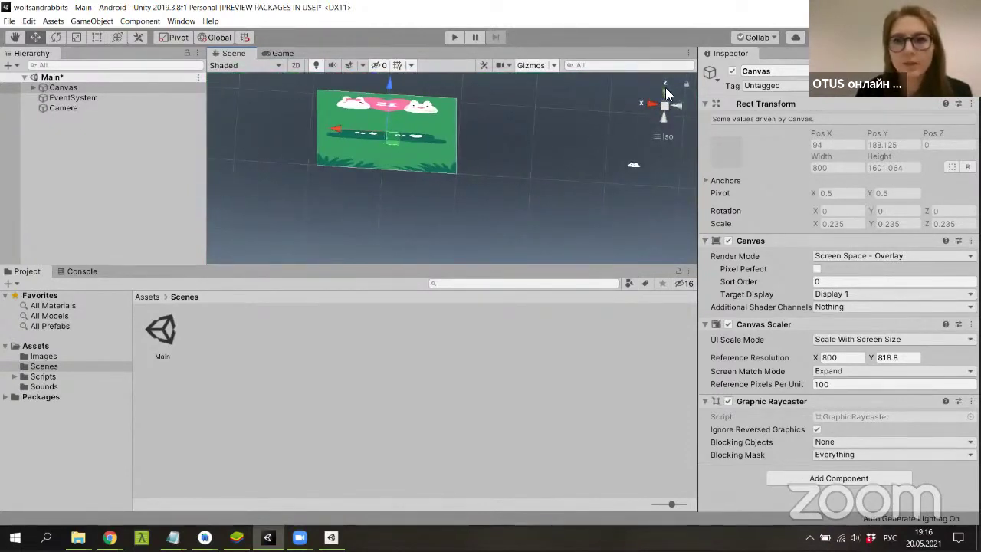
View the framed canvas front-on, then from side, below and behind, and show the Game view.
left_click(665, 88)
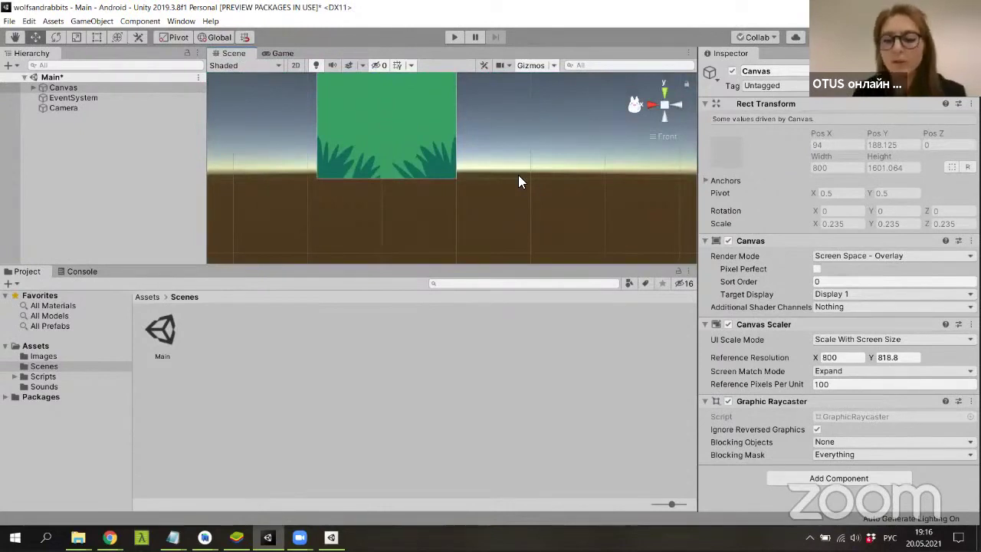
key("f")
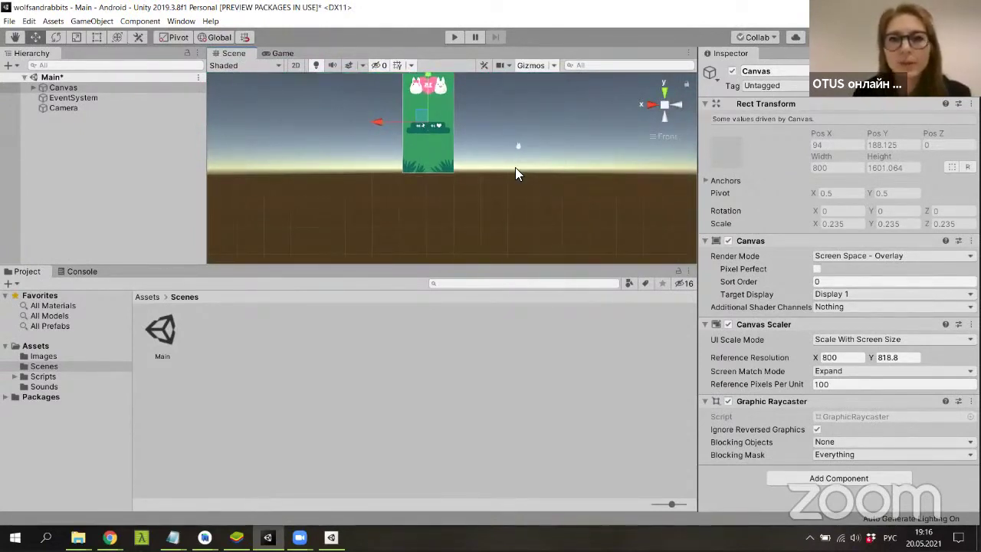
left_click(680, 104)
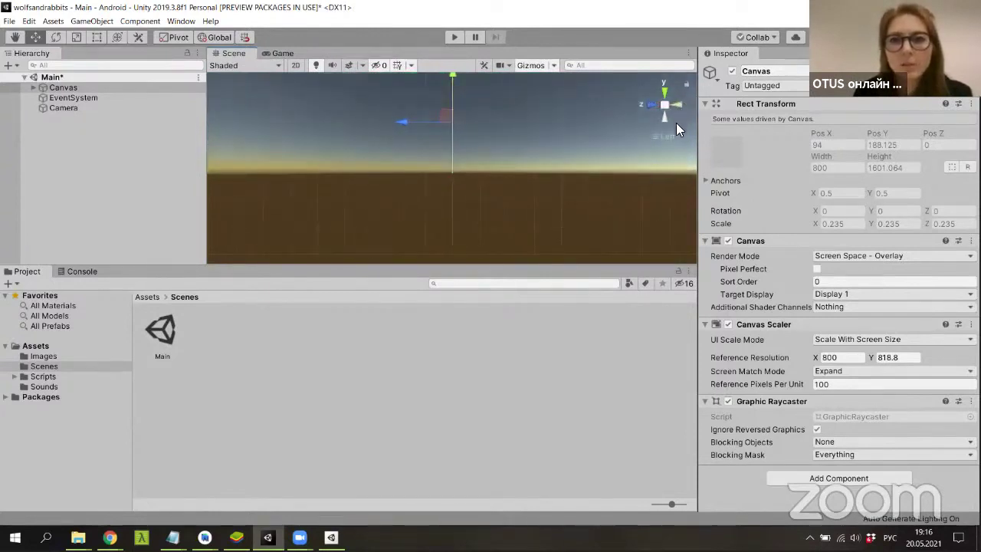
left_click(663, 118)
left_click(649, 105)
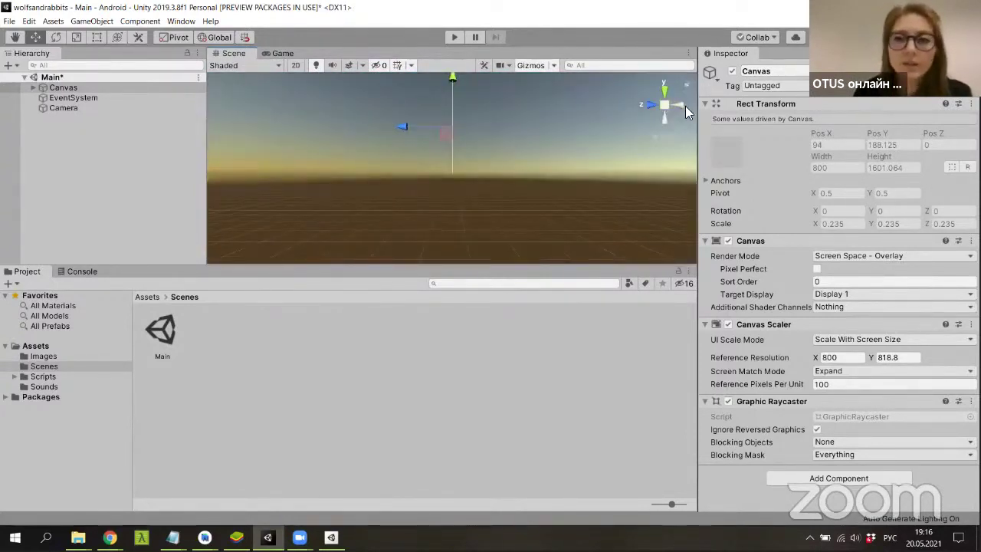
left_click(680, 104)
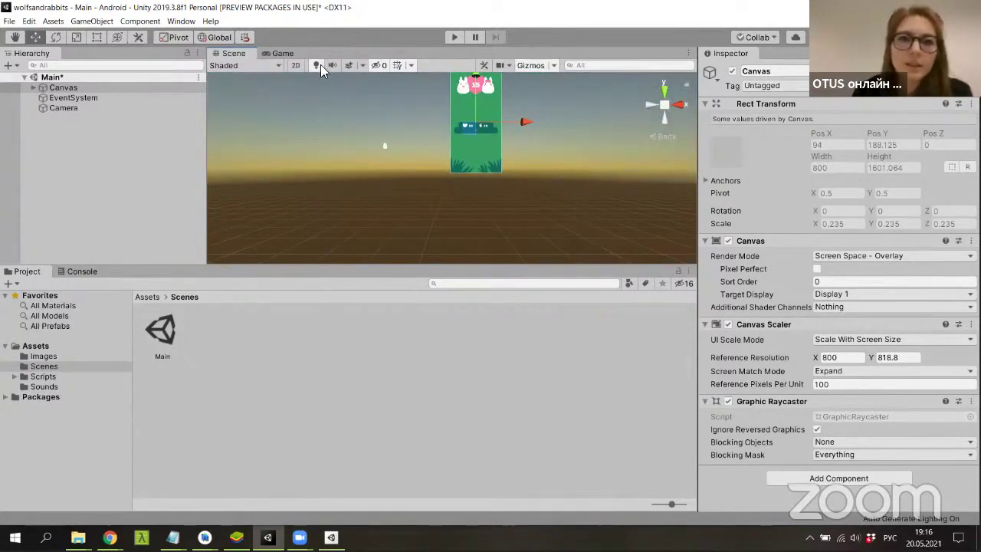
left_click(283, 53)
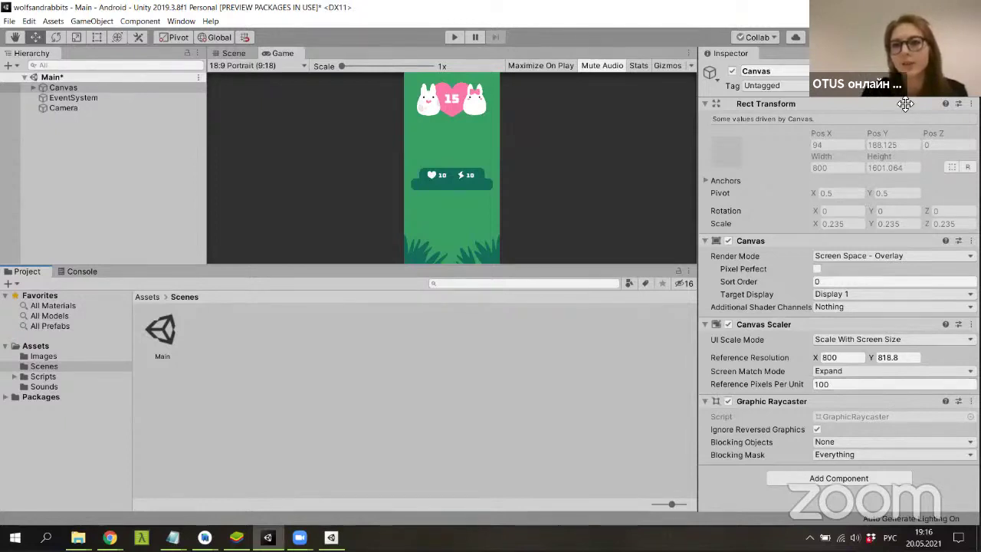
Reopen Main.unity from Assets/Scenes without saving changes, and select the Main scene root.
left_click(65, 86)
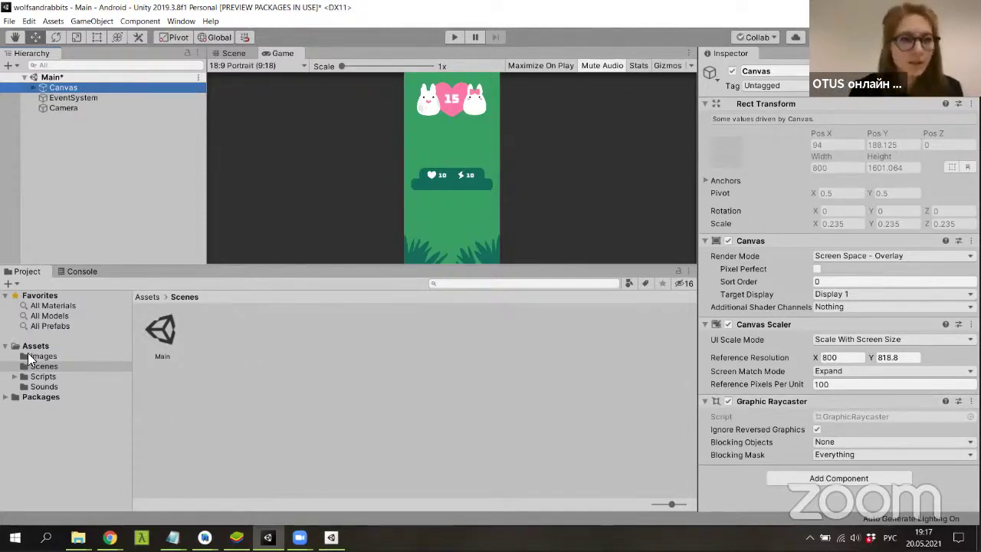
double_click(170, 326)
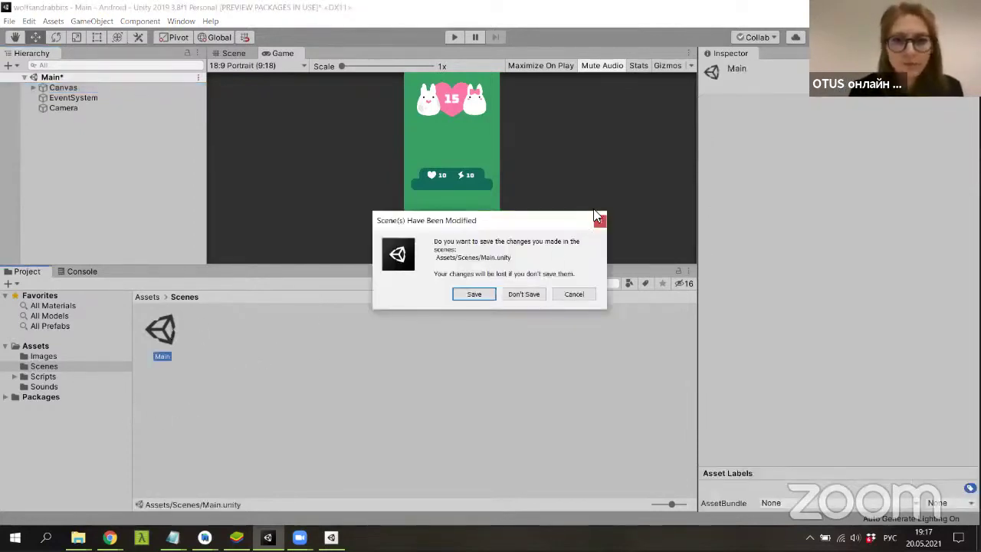
left_click(525, 295)
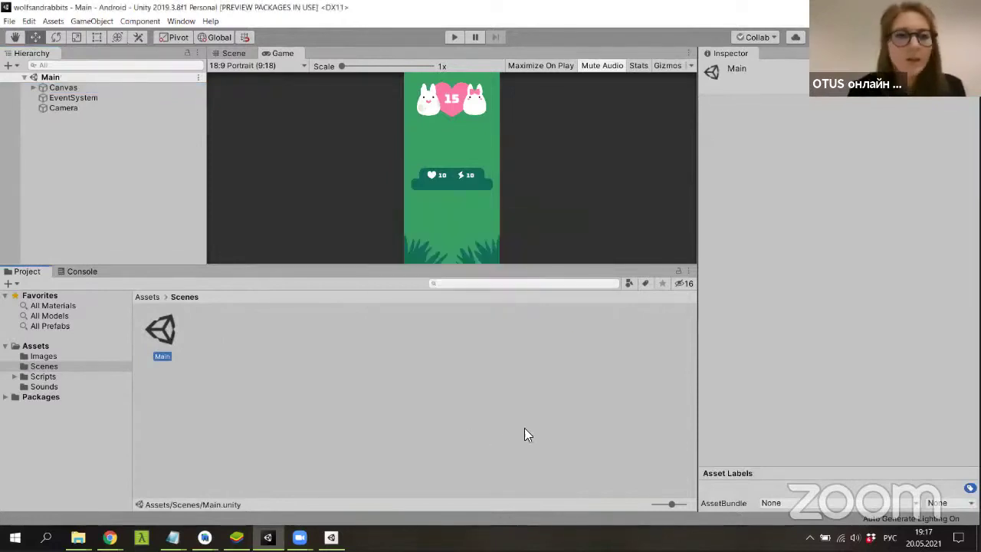
left_click(47, 78)
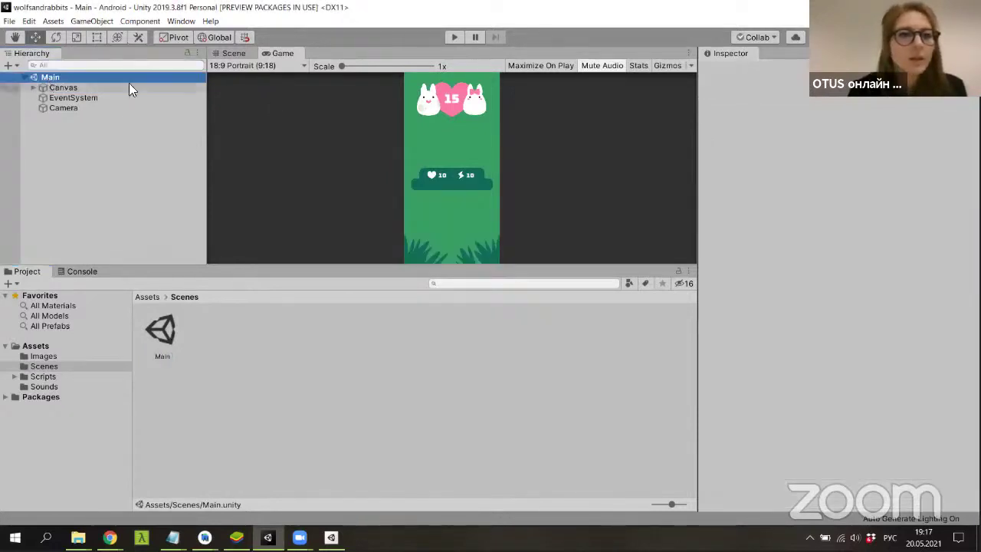
Enter Play mode, enlarge the Game view, and move the bunny right, up and right onto another bunny.
left_click(453, 37)
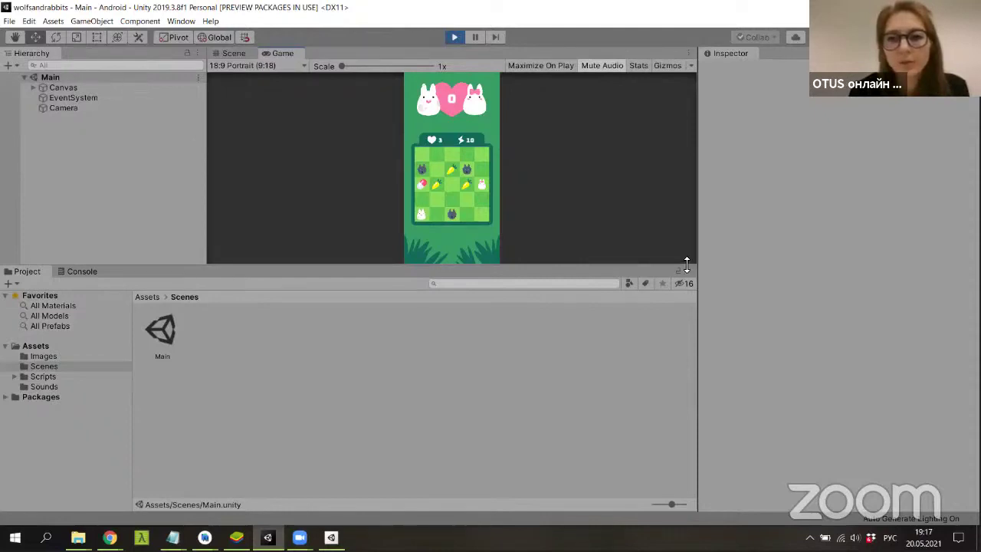
left_click_drag(686, 264, 687, 340)
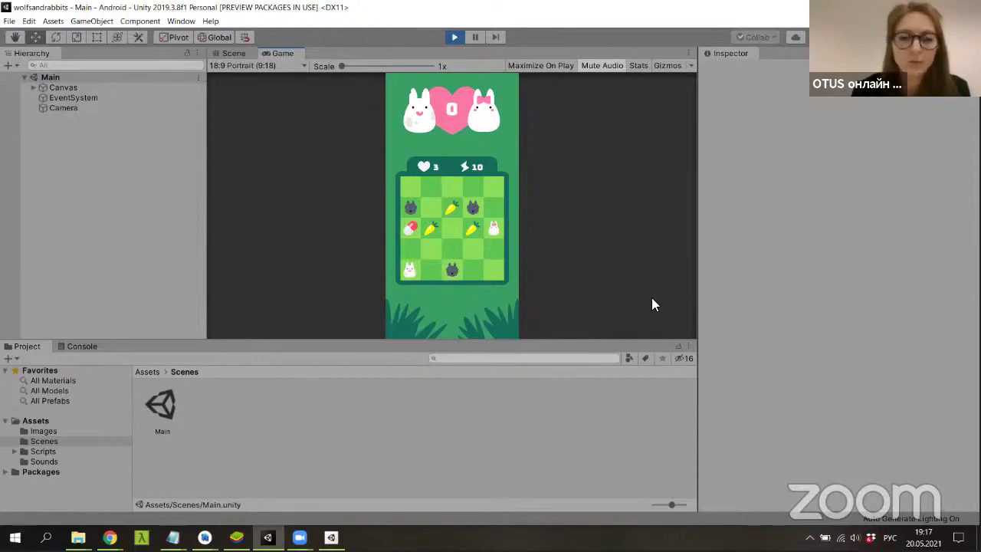
key("Right")
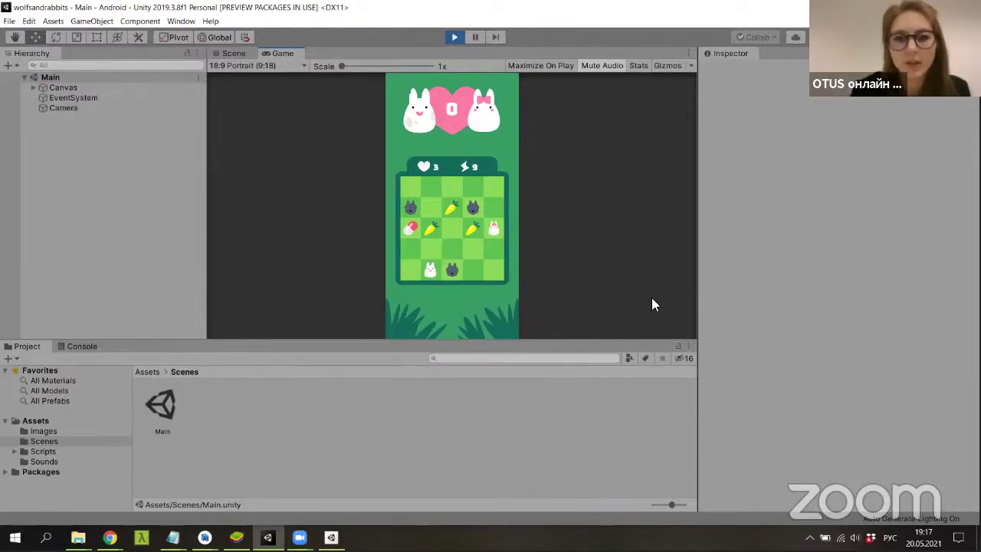
key("Up")
key("Right")
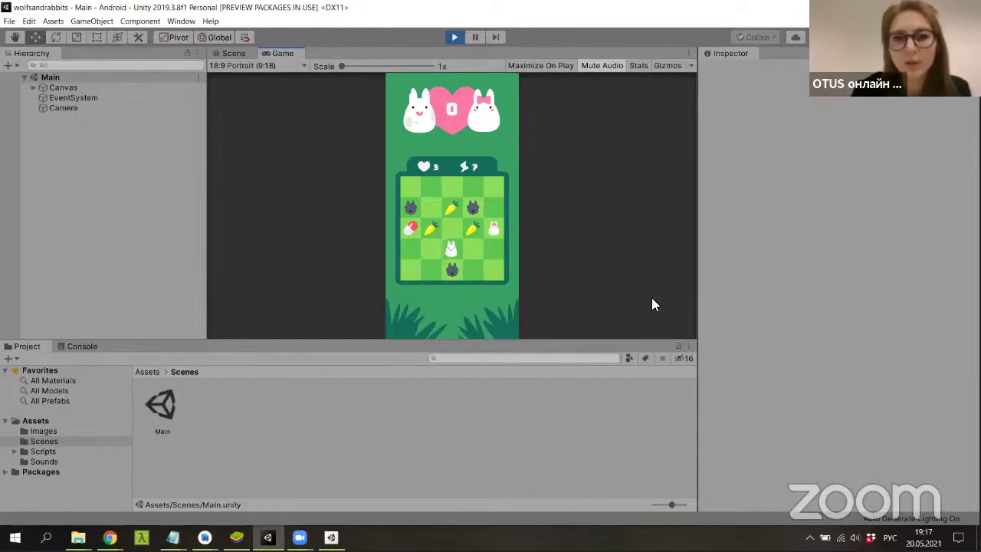
key("Right")
key("Right")
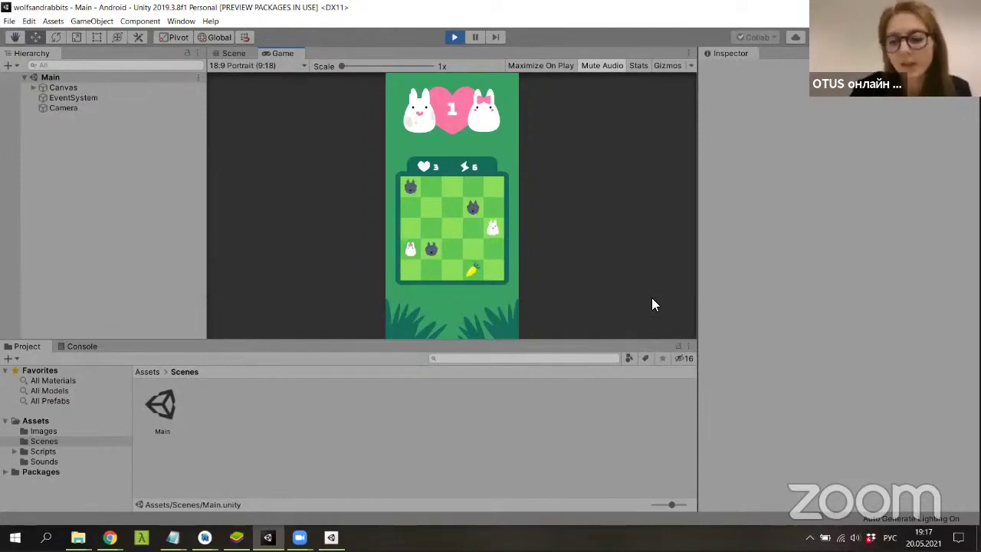
Move the bunny down and left past the wolf to the bow bunny, then onto the carrot for score 3.
key("Down")
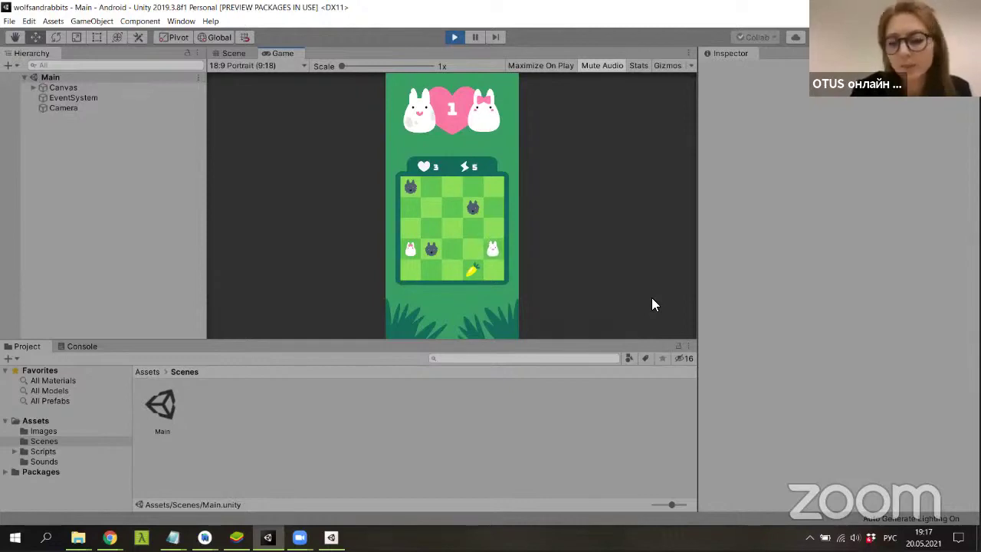
key("Left")
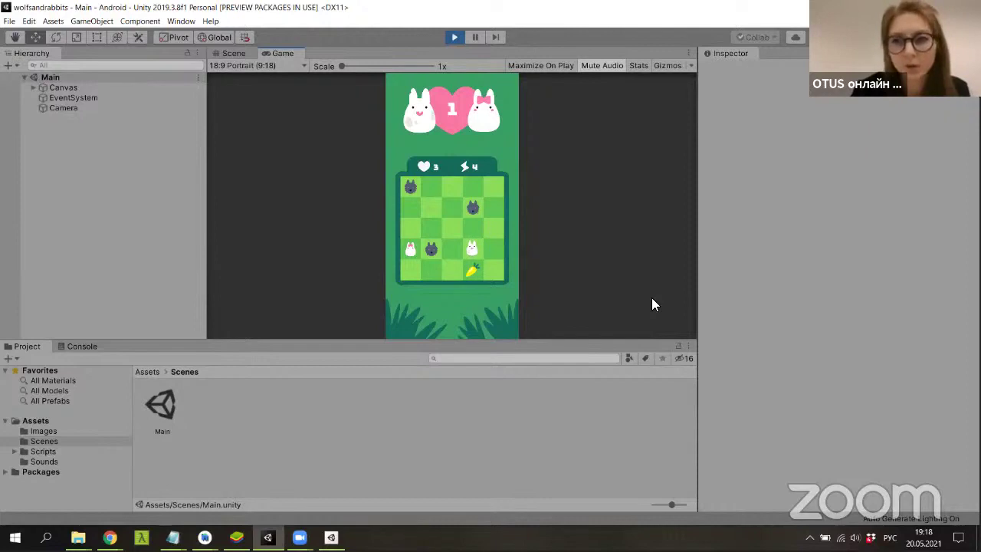
key("Left")
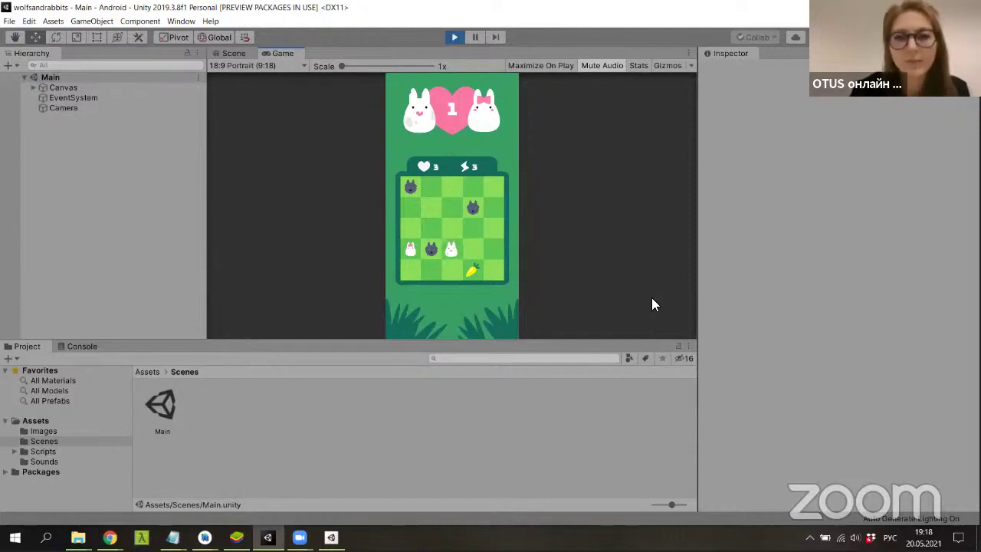
key("Left")
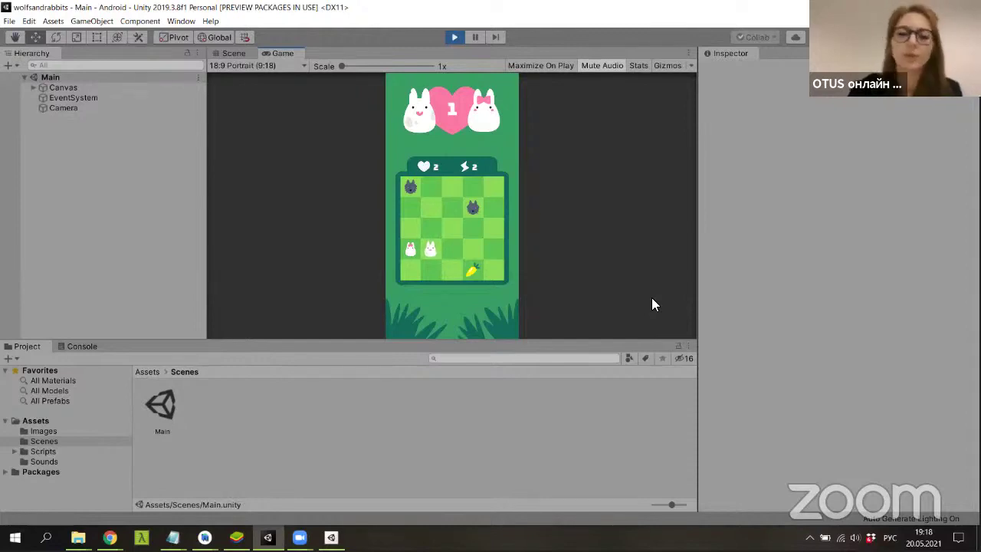
key("Left")
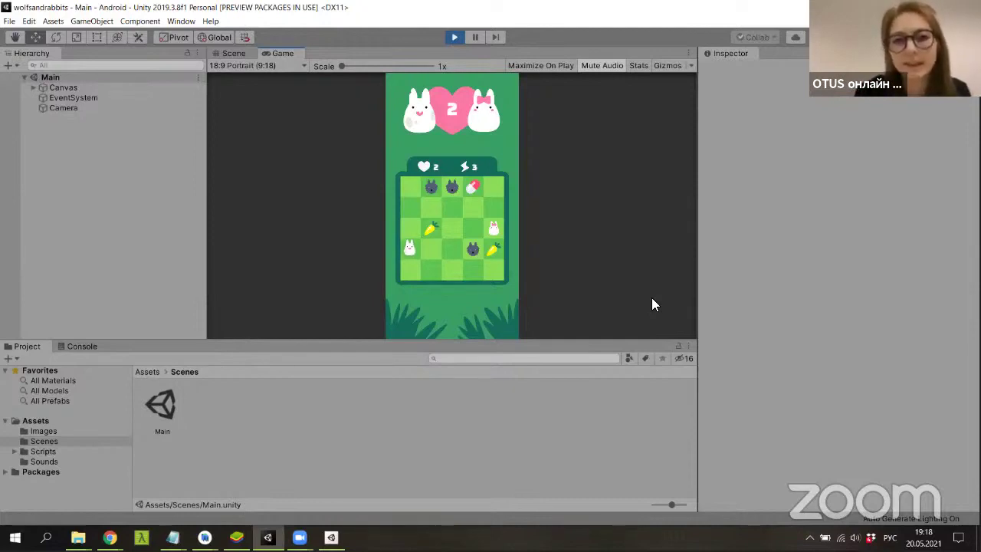
key("Up")
key("Right")
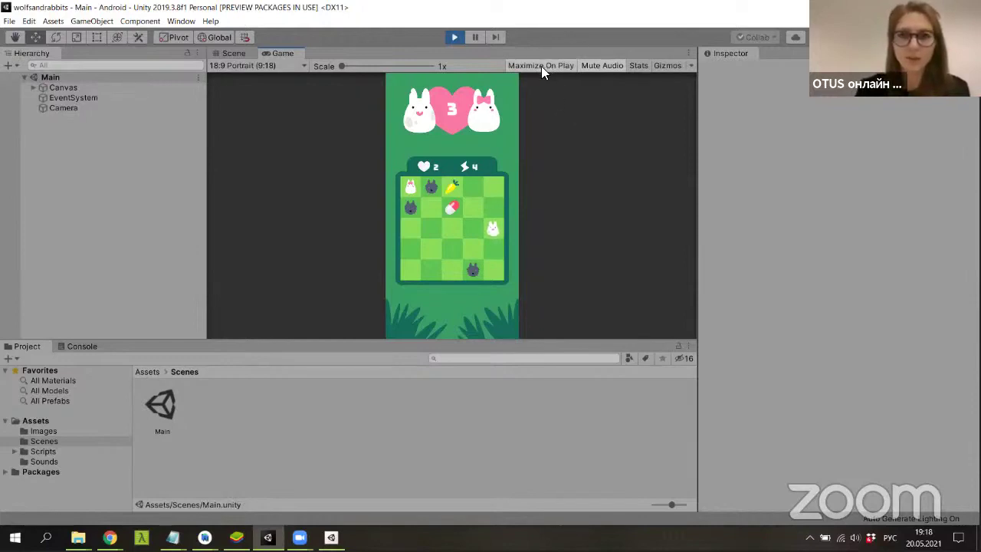
left_click(454, 40)
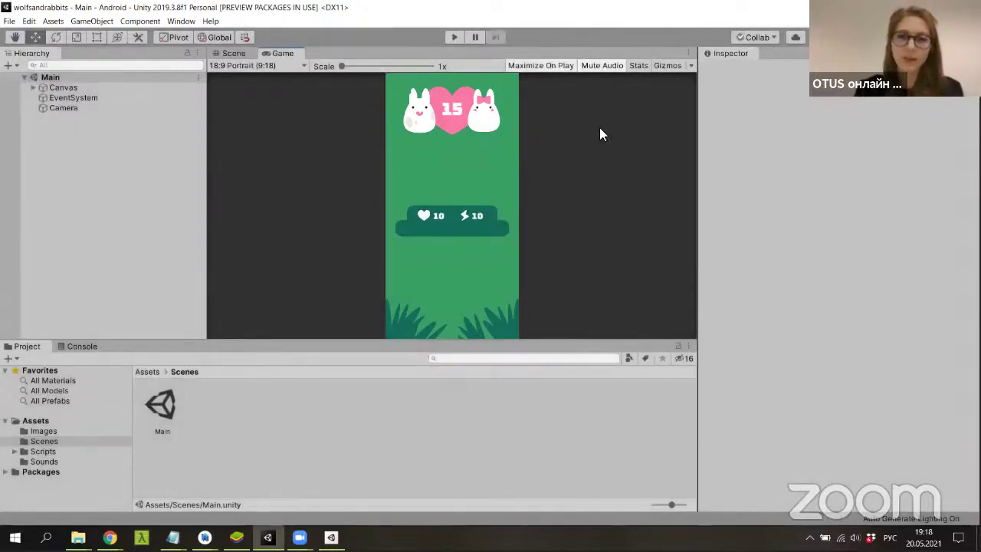
left_click(452, 36)
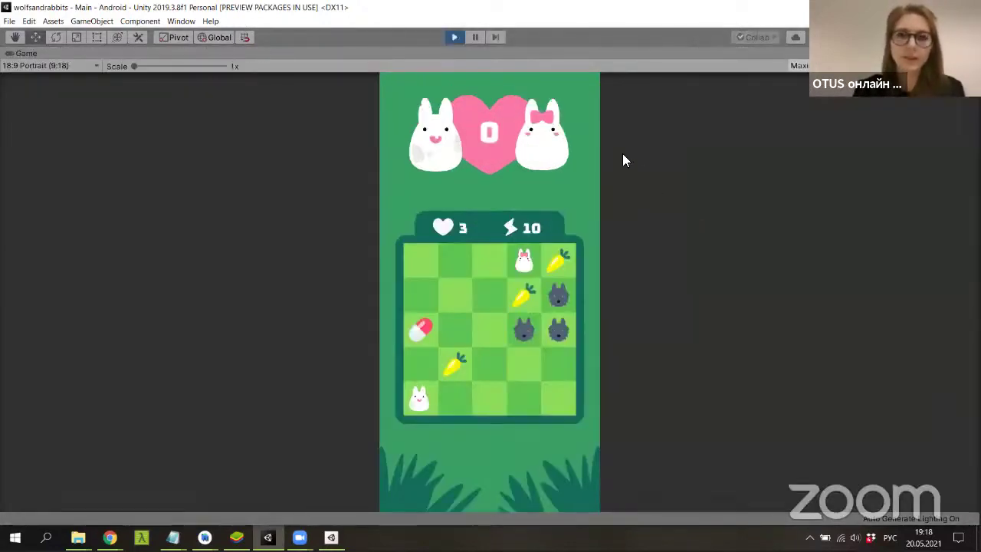
left_click(455, 38)
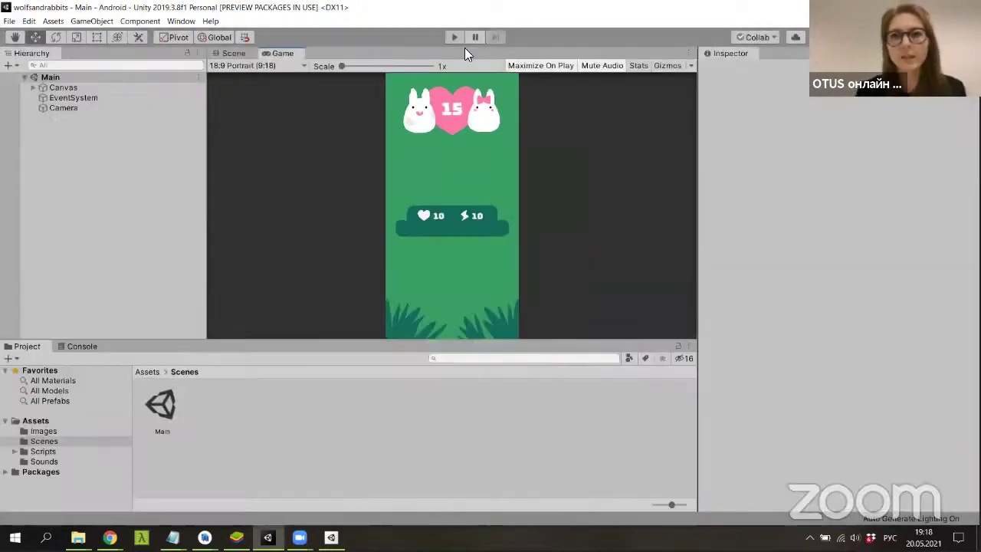
left_click(687, 53)
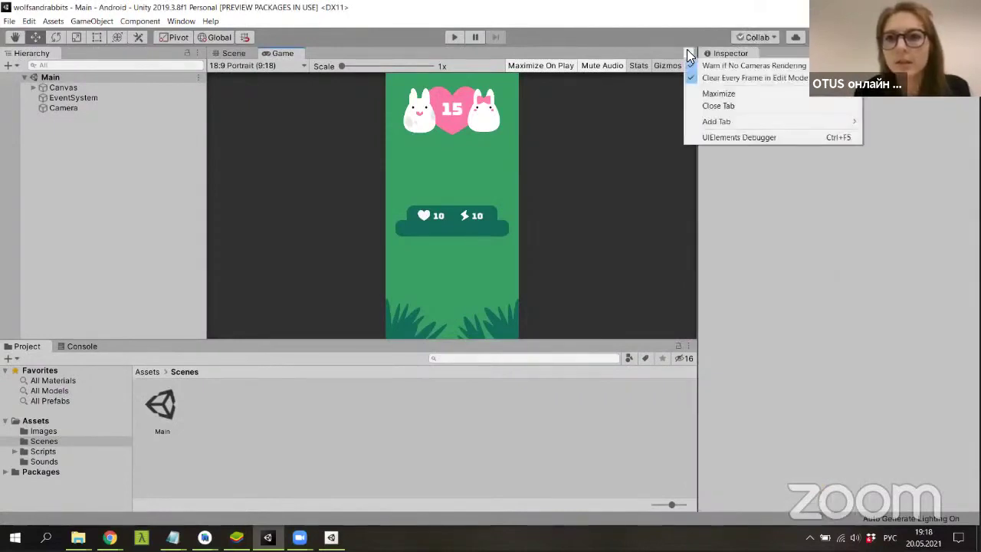
left_click(705, 93)
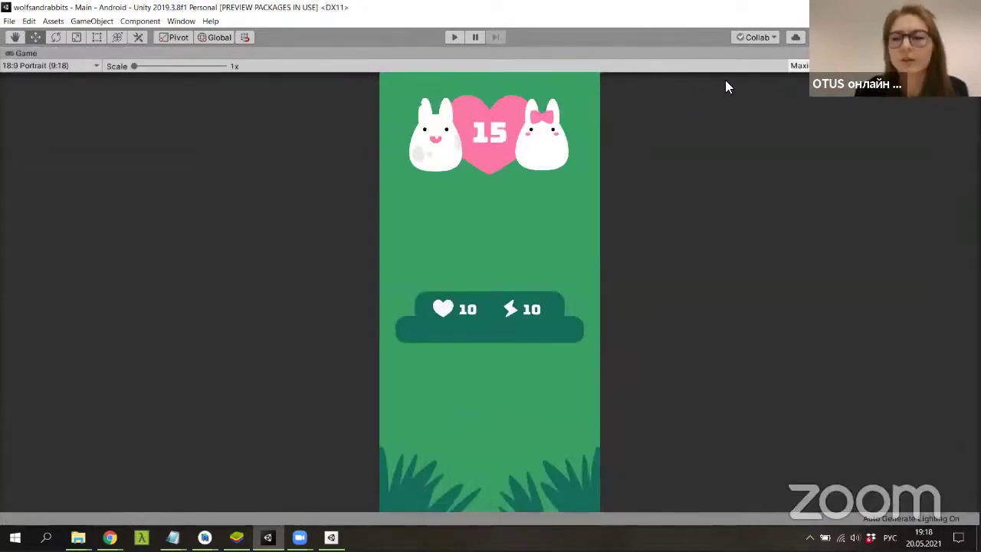
left_click(973, 52)
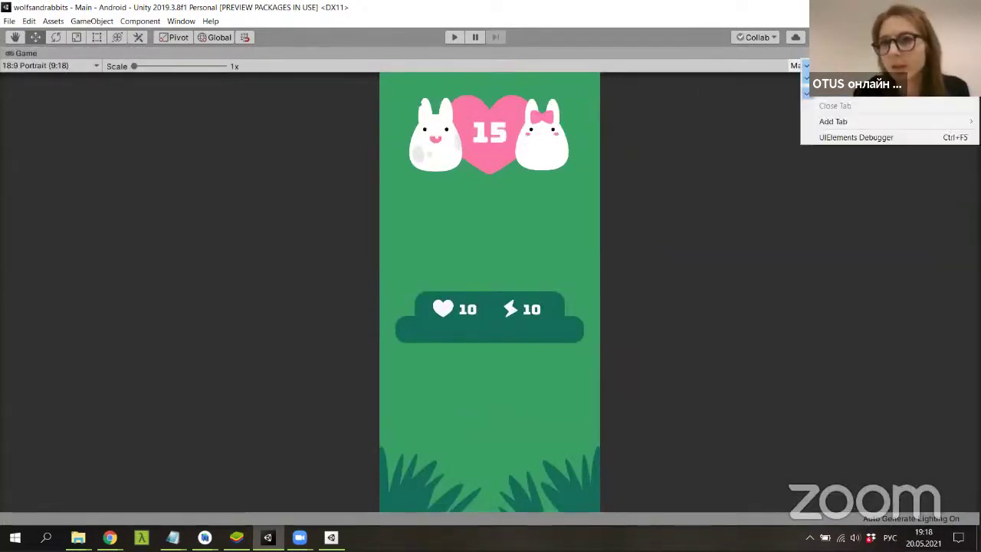
left_click(868, 97)
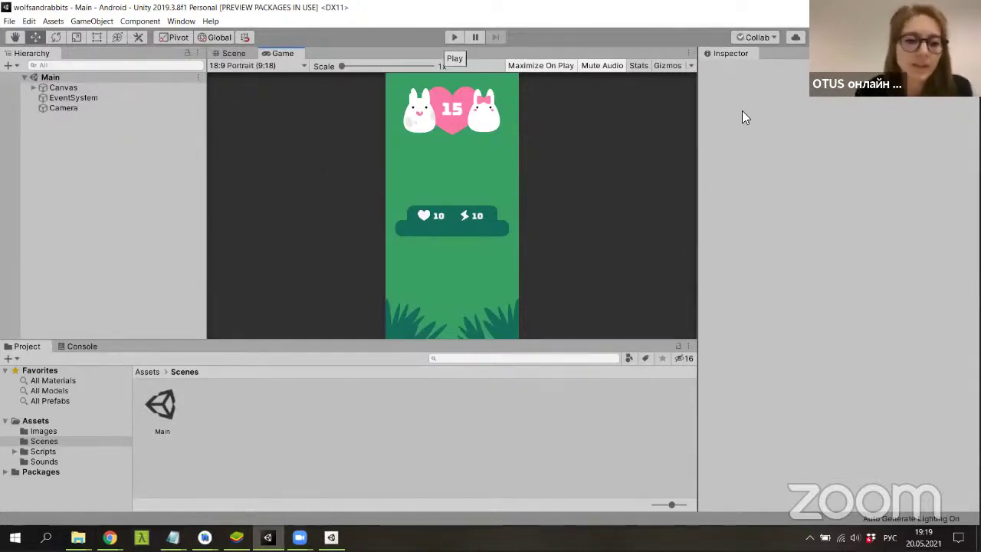
mouse_move(109, 536)
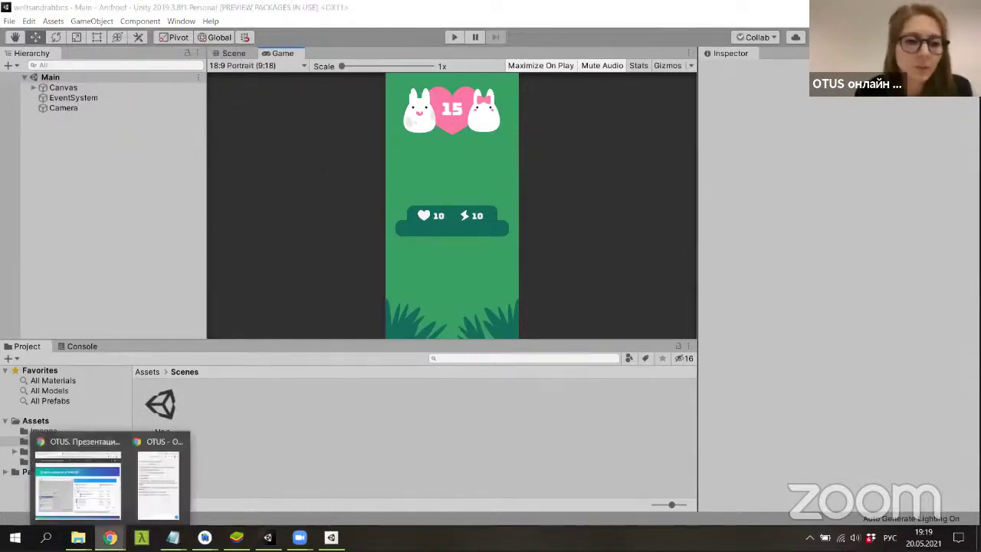
Bring up the checklist spreadsheet in Chrome on its Чеклист sheet and resize the browser window.
left_click(103, 503)
left_click(272, 23)
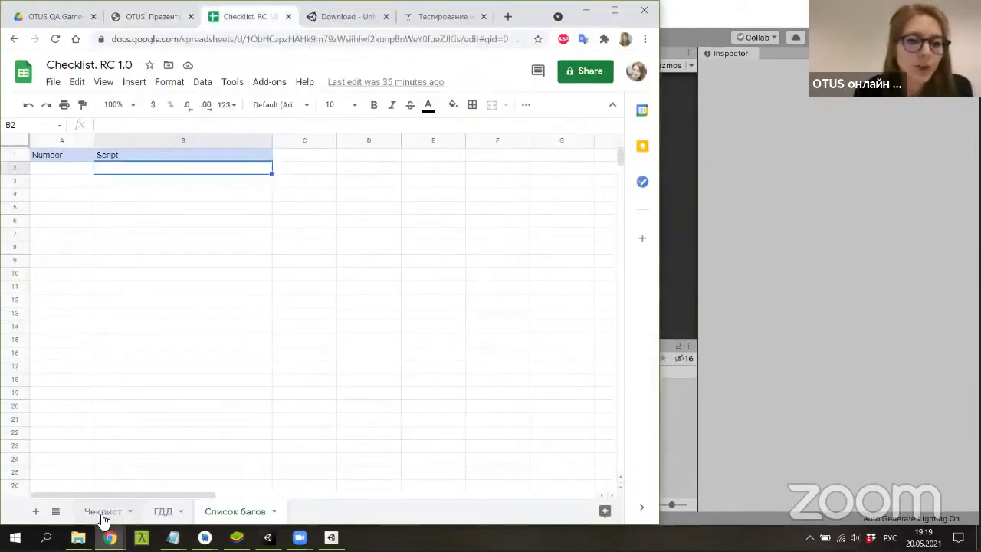
left_click(102, 513)
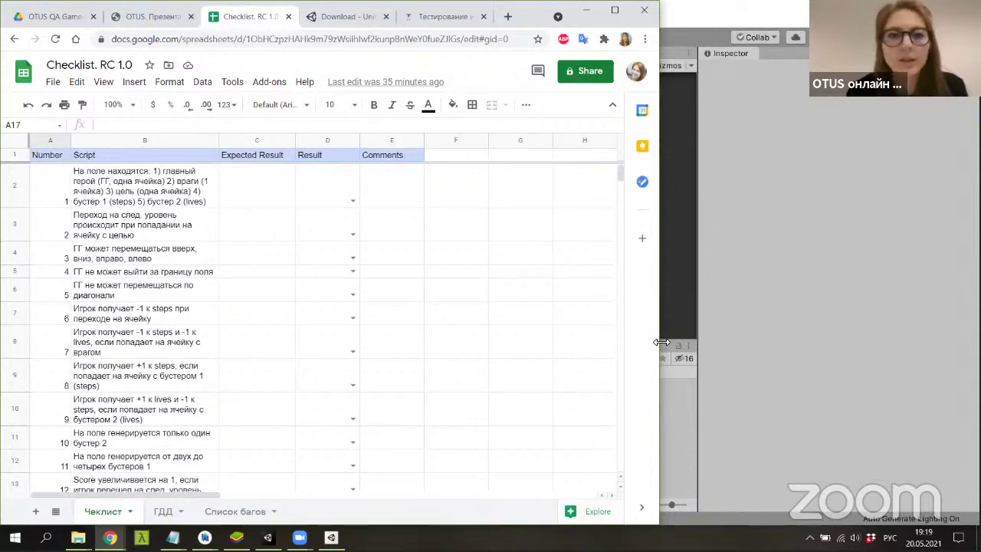
left_click_drag(660, 342, 475, 342)
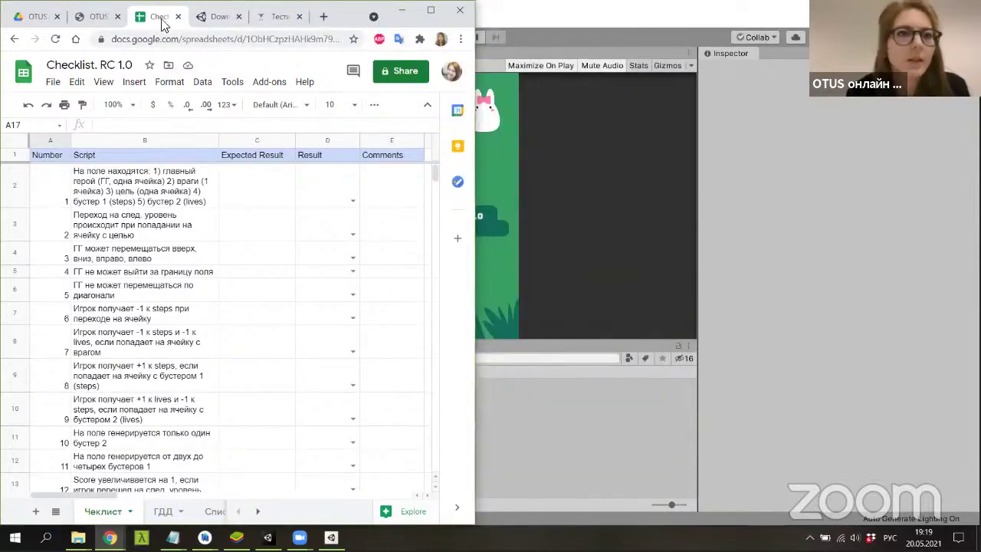
left_click_drag(164, 25, 174, 29)
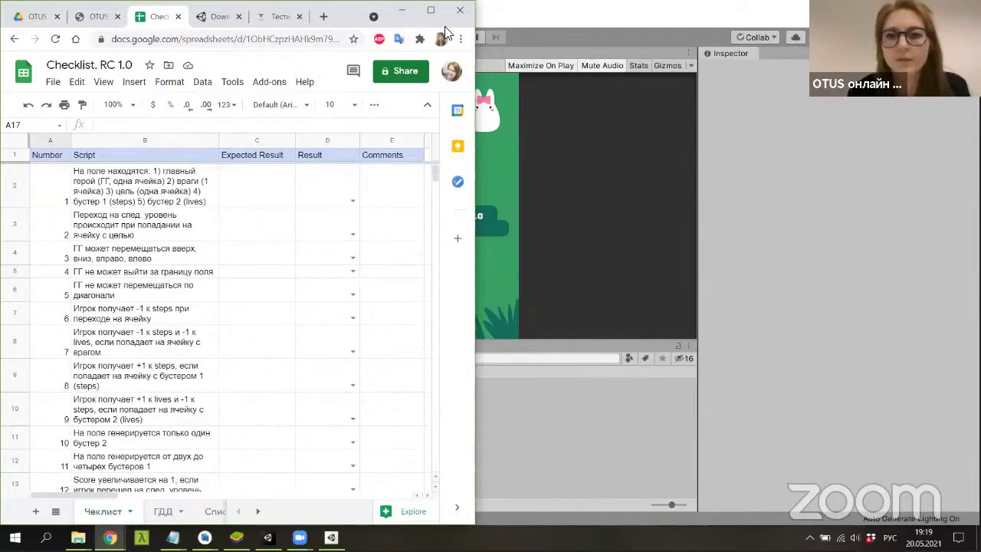
left_click_drag(445, 29, 838, 187)
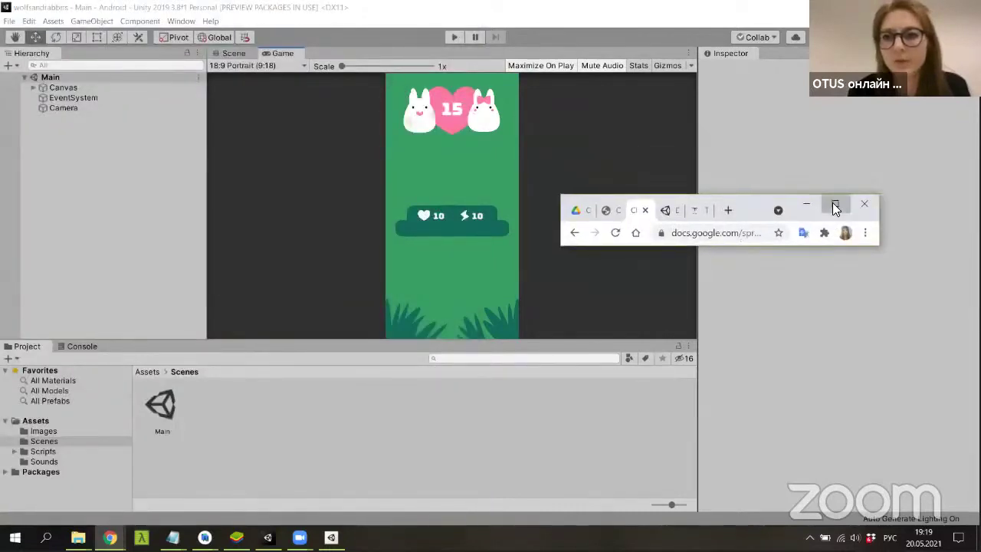
left_click(845, 169)
Snap Chrome to the right half and Unity to the left, widen Unity, and start the game.
key("super+Right")
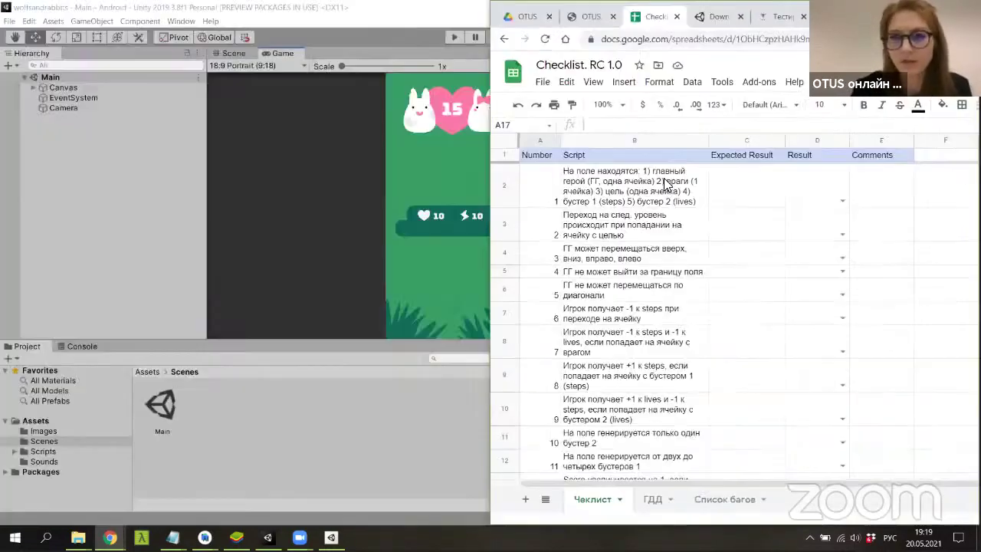
left_click(158, 166)
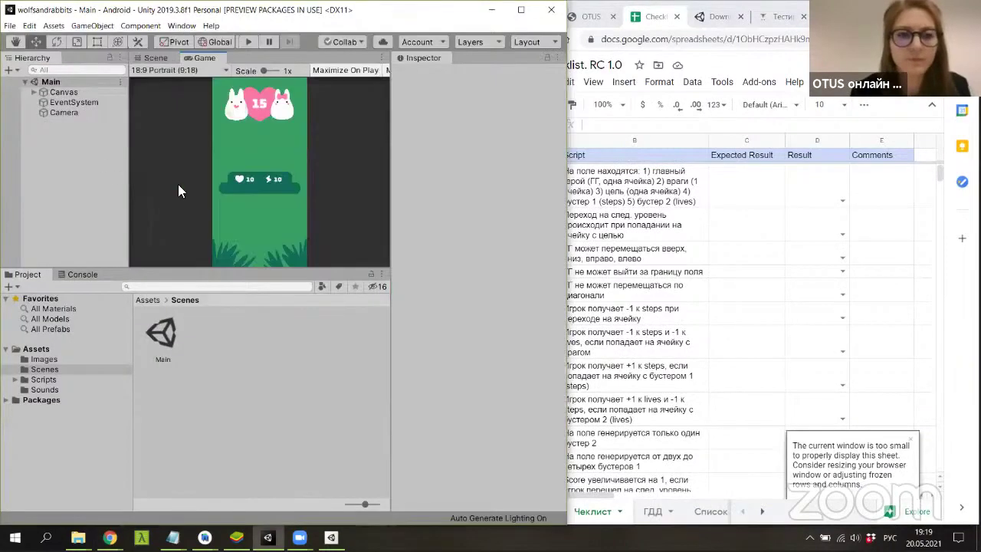
left_click(642, 188)
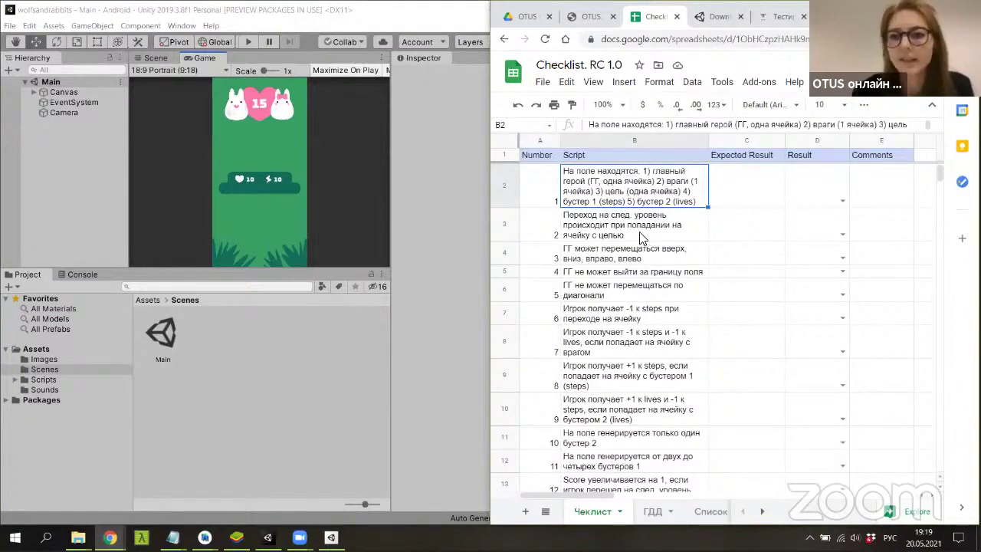
left_click(249, 43)
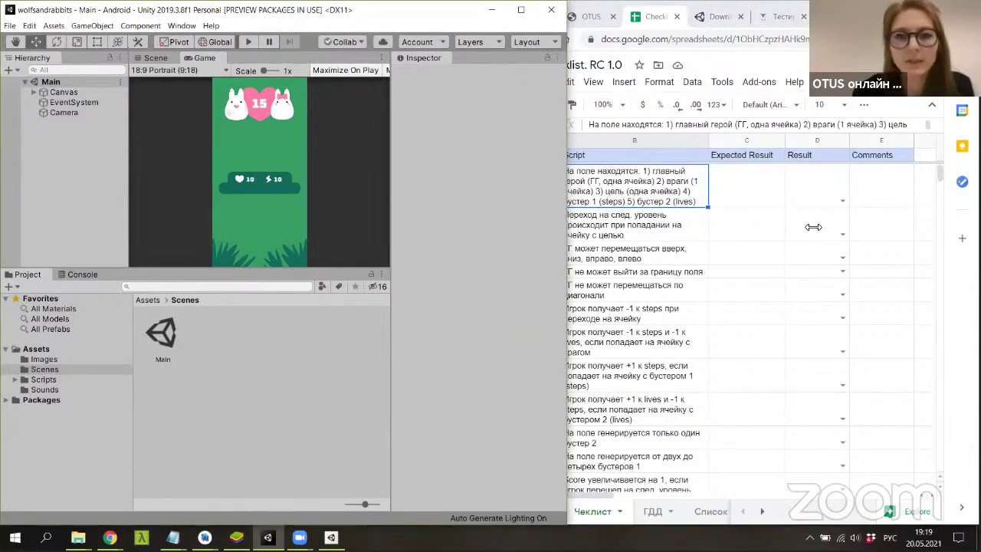
left_click_drag(813, 227, 809, 226)
left_click(370, 43)
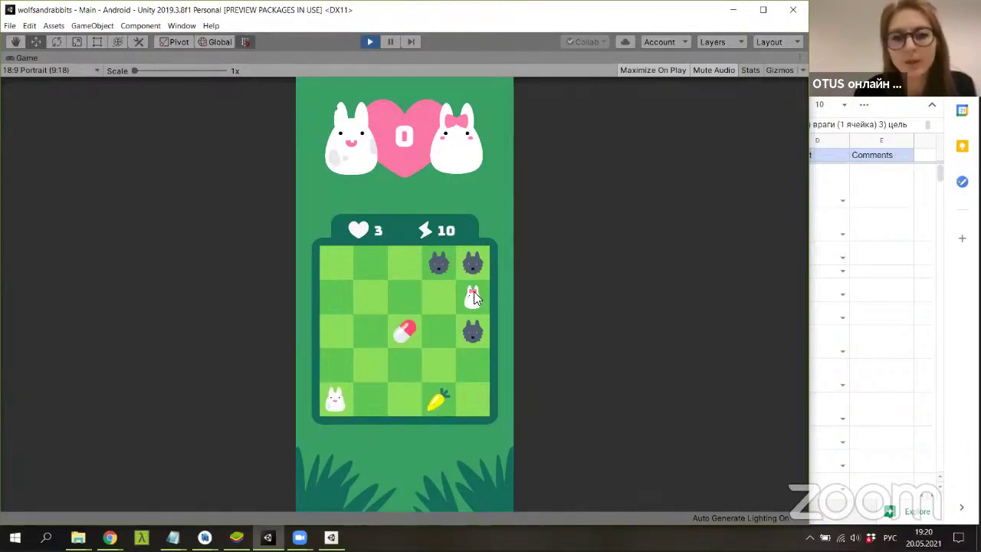
Bring the spreadsheet forward, select the second test in B3, and switch to the ГДД sheet.
left_click(864, 344)
left_click(590, 223)
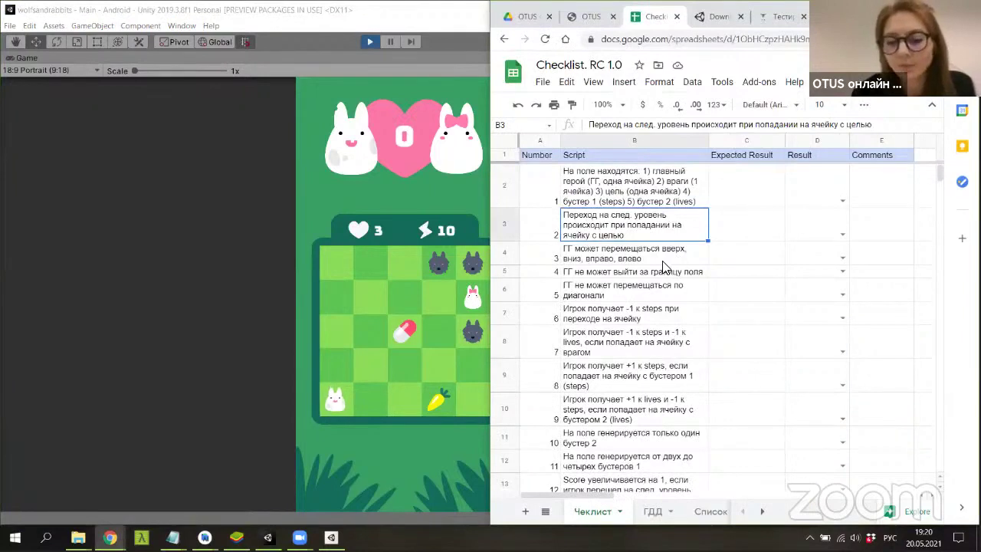
left_click(652, 511)
Check ГДД cell B2's starting values, return to Чеклист, then walk the bunny up and right to the pink bunny.
left_click(632, 197)
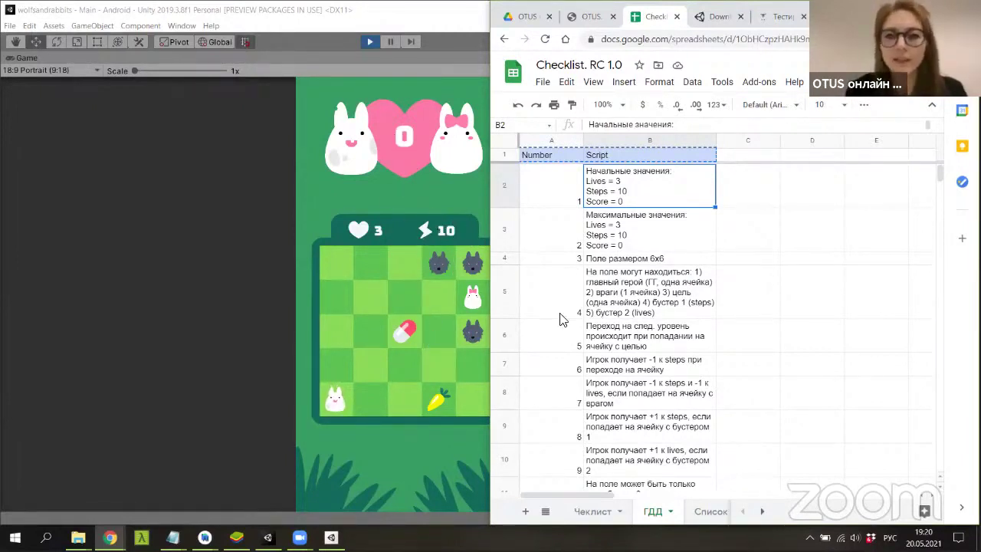
left_click(588, 511)
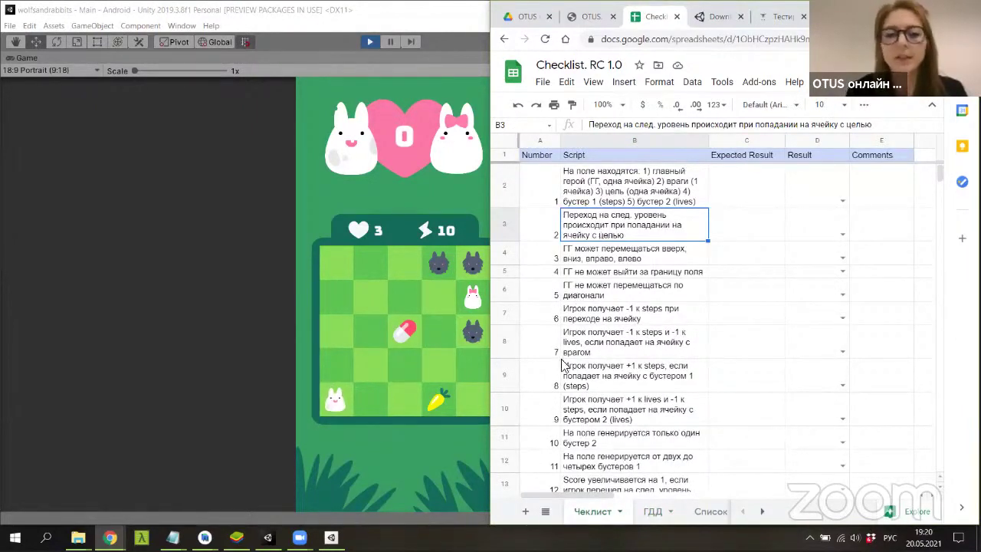
left_click(309, 392)
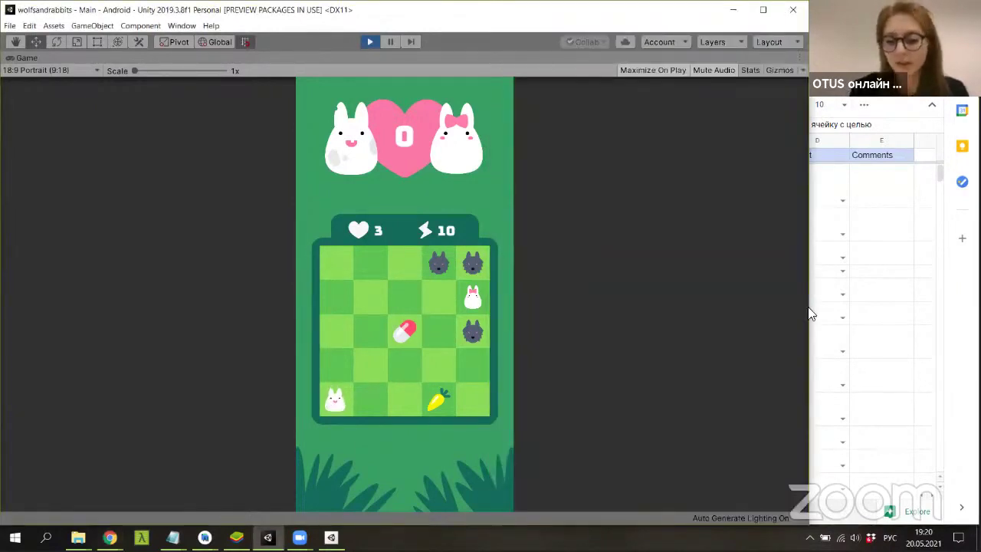
key("Up")
key("Up")
key("Up")
key("Right")
key("Right")
key("Right")
key("Right")
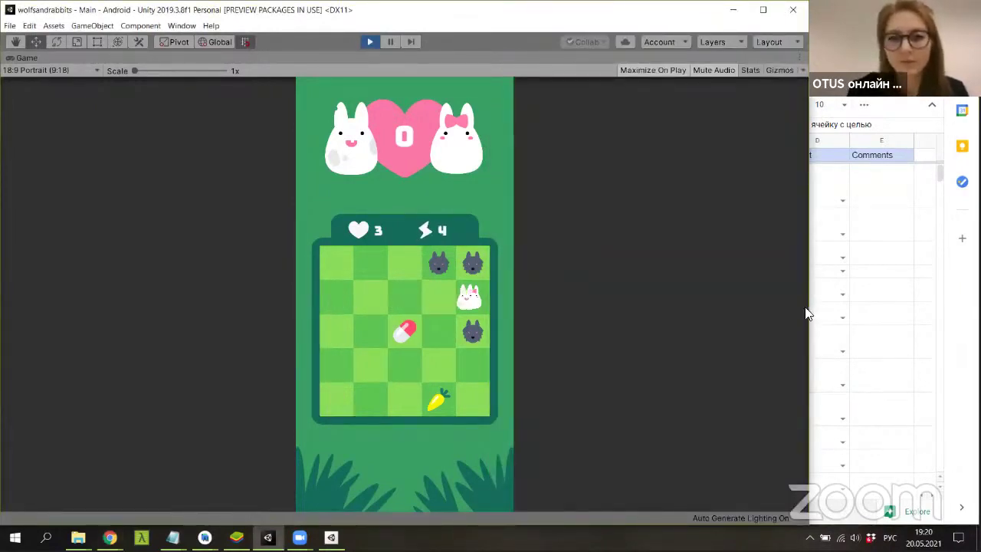
left_click(862, 258)
left_click(834, 193)
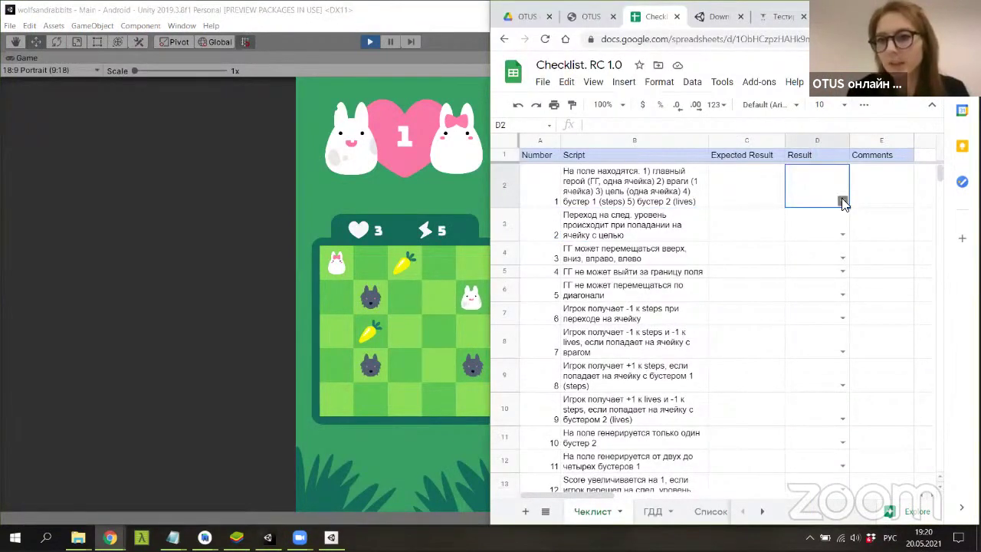
left_click(843, 202)
left_click(840, 217)
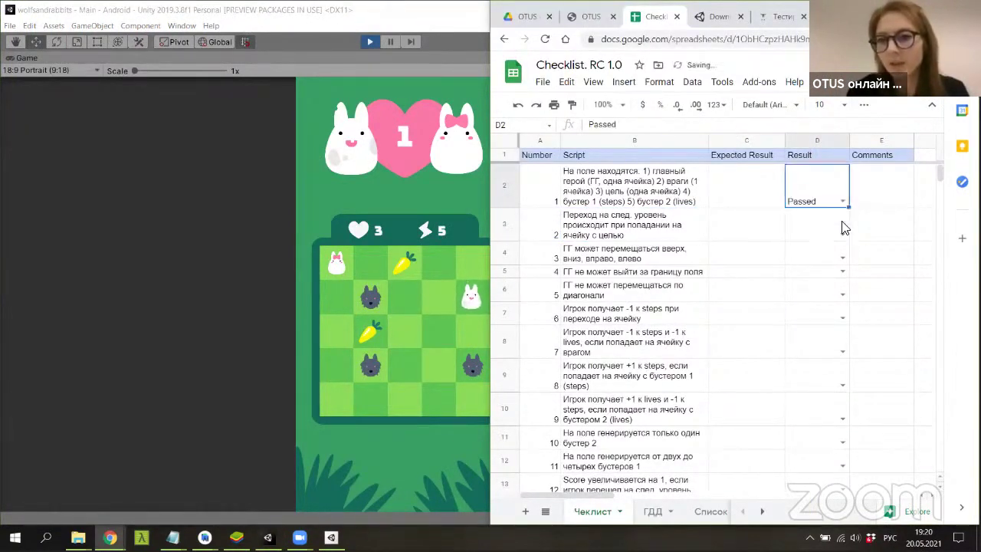
left_click(842, 234)
left_click(841, 249)
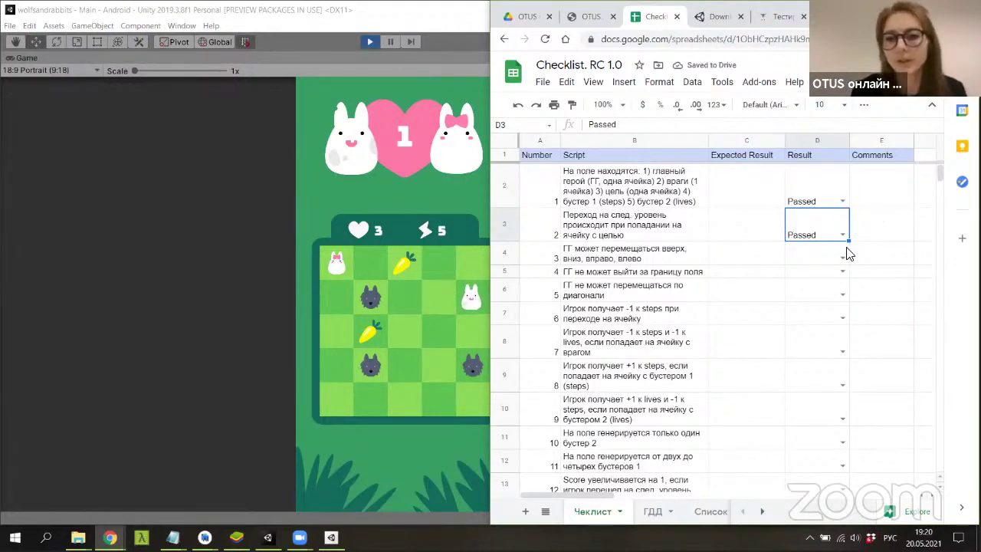
left_click(458, 286)
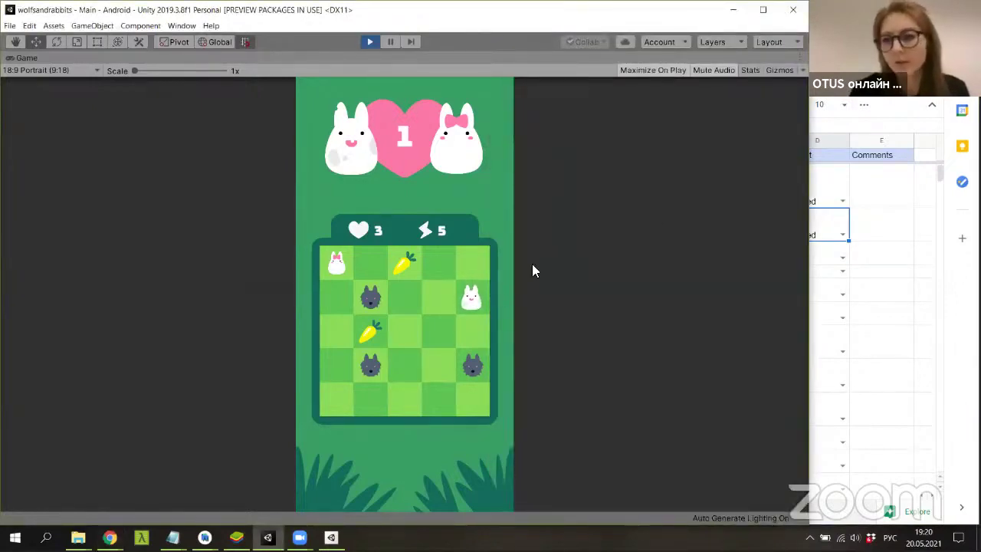
left_click(889, 225)
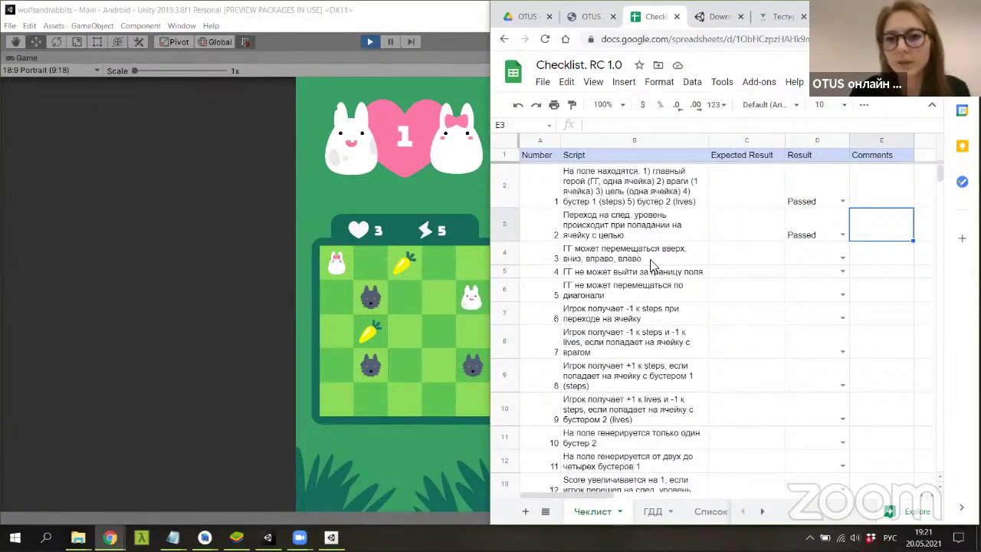
left_click(631, 273)
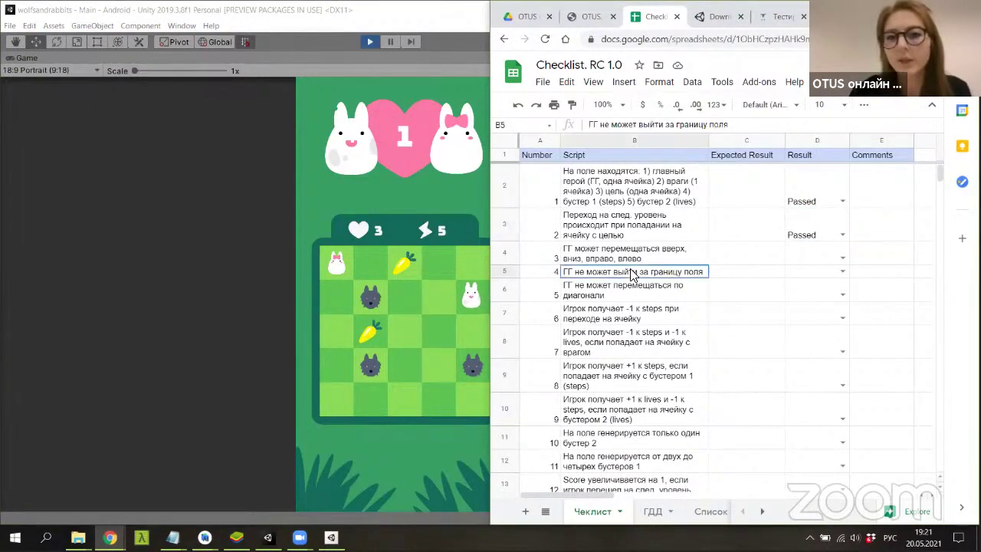
left_click(634, 288)
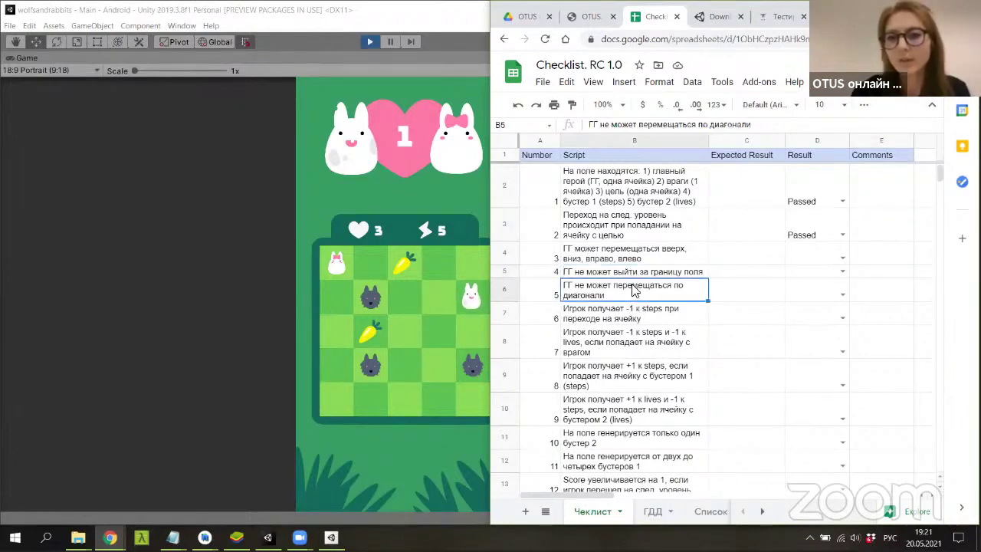
left_click(443, 269)
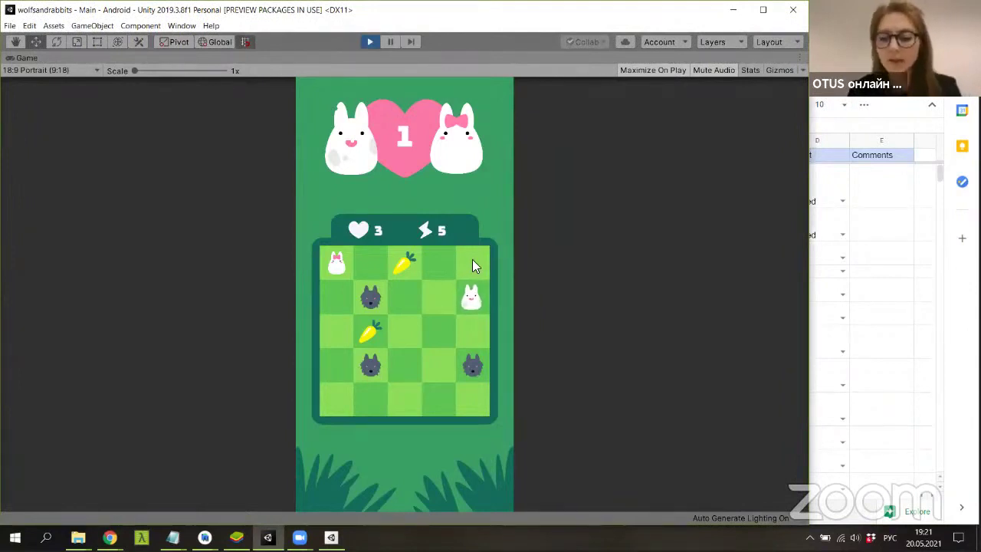
Move the rabbit up, left, down and right until its last step shows YOU LOSE, then return to the checklist.
left_click(472, 261)
key("Left")
key("Down")
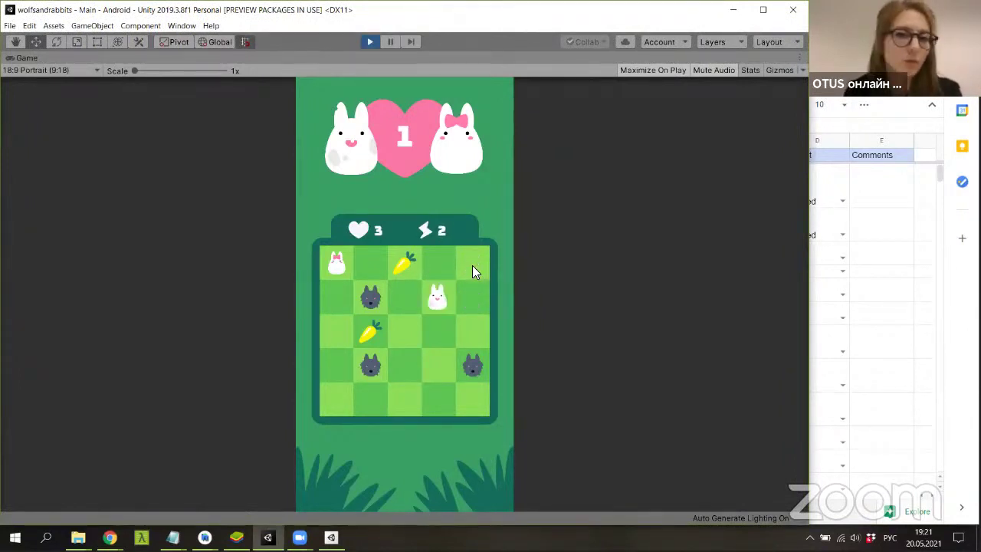
left_click(467, 291)
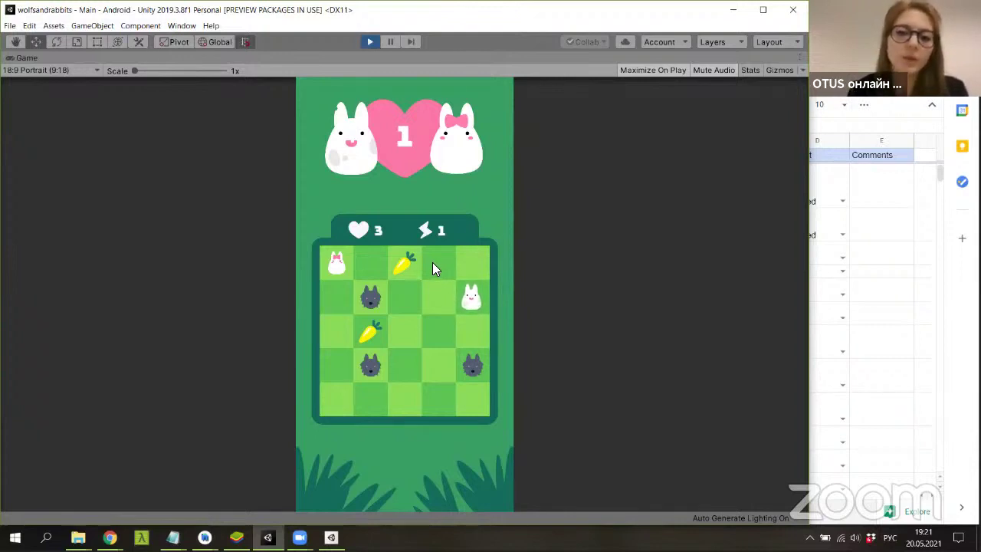
left_click(432, 262)
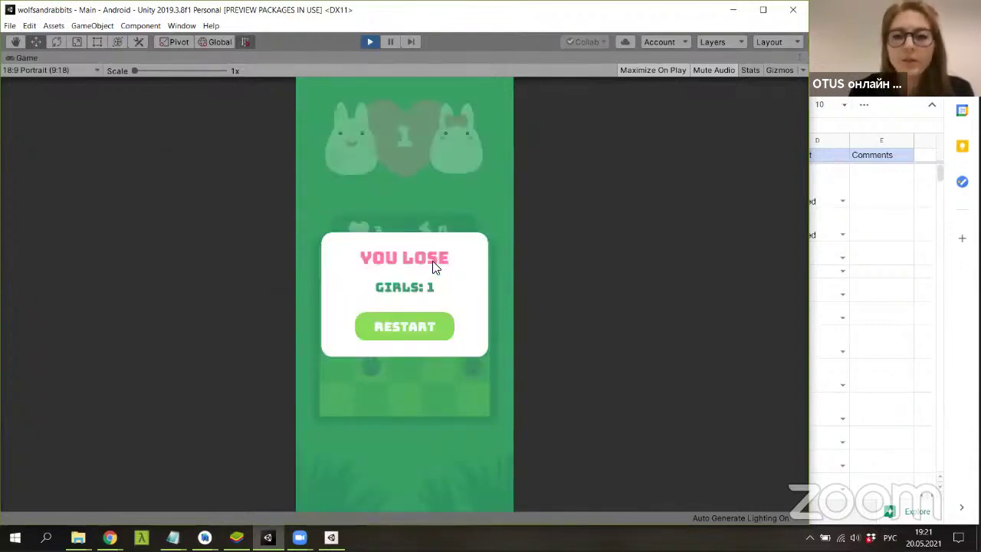
left_click(873, 261)
Mark checklist checks 3 and 4, including four-direction movement, as Passed.
left_click(647, 259)
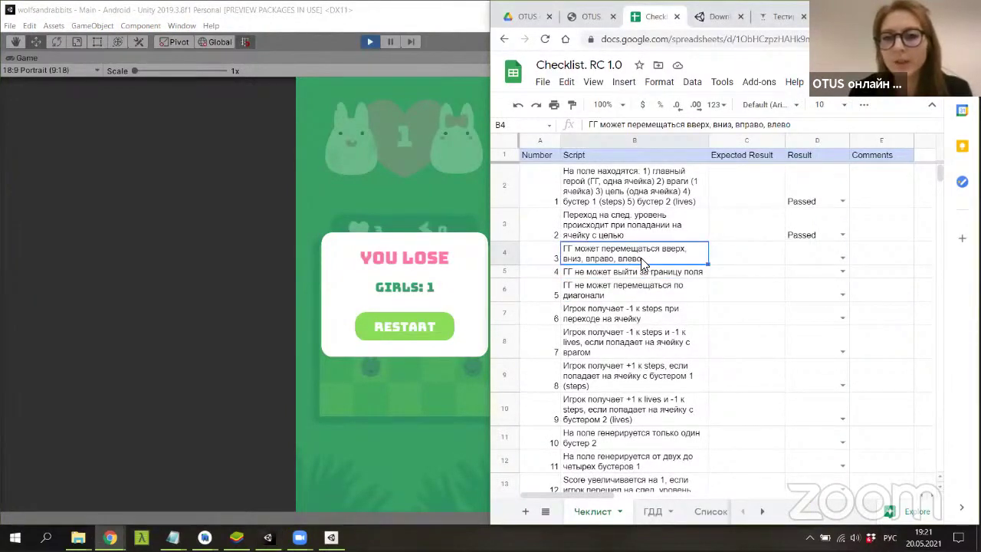
left_click(842, 260)
left_click(834, 273)
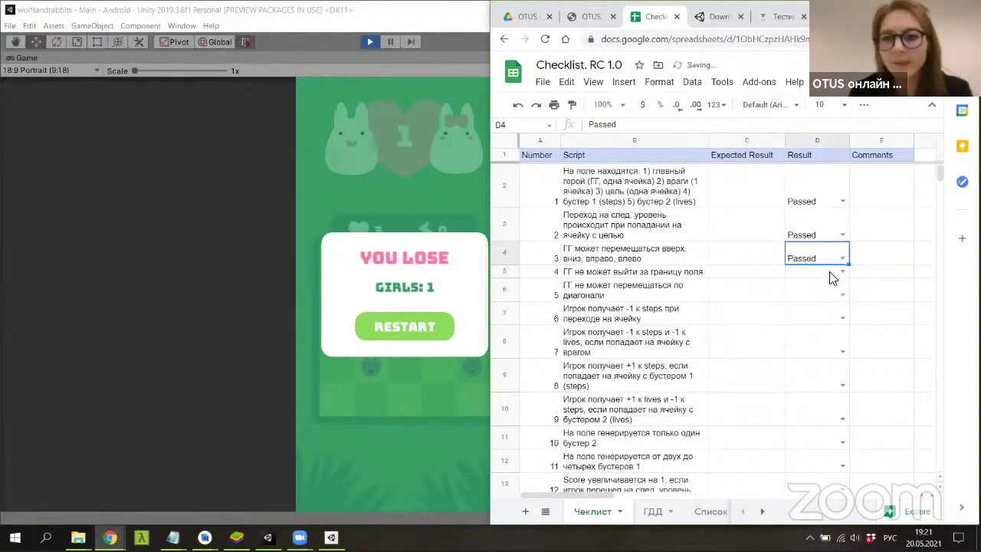
left_click(842, 271)
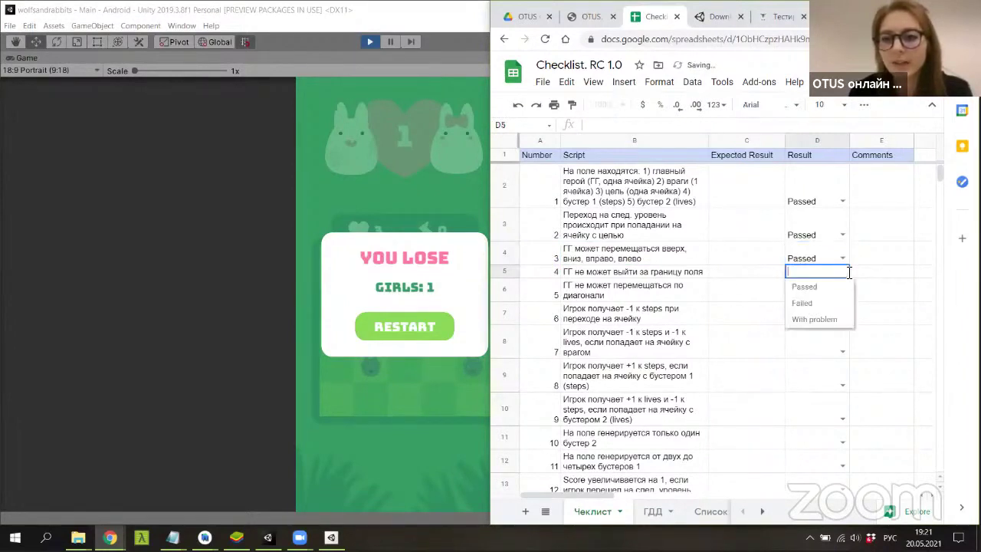
left_click(833, 291)
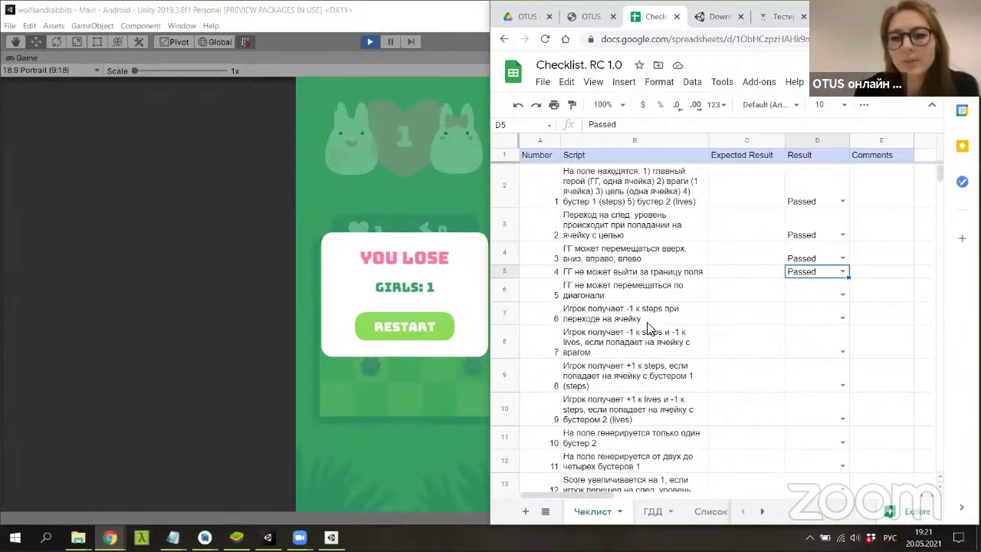
Restart the game with a fresh board, move a rabbit right, and mark check 6 as Passed.
left_click(415, 329)
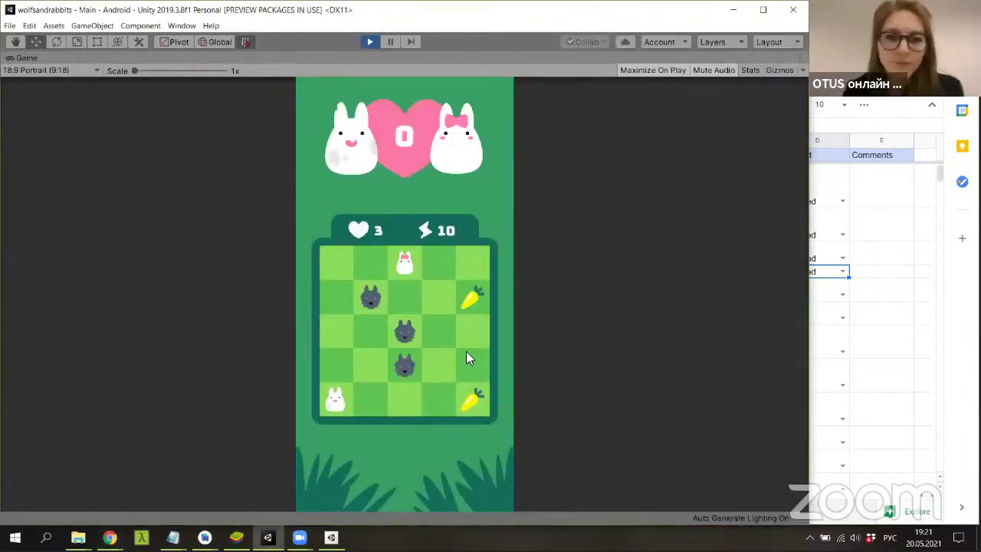
key("Right")
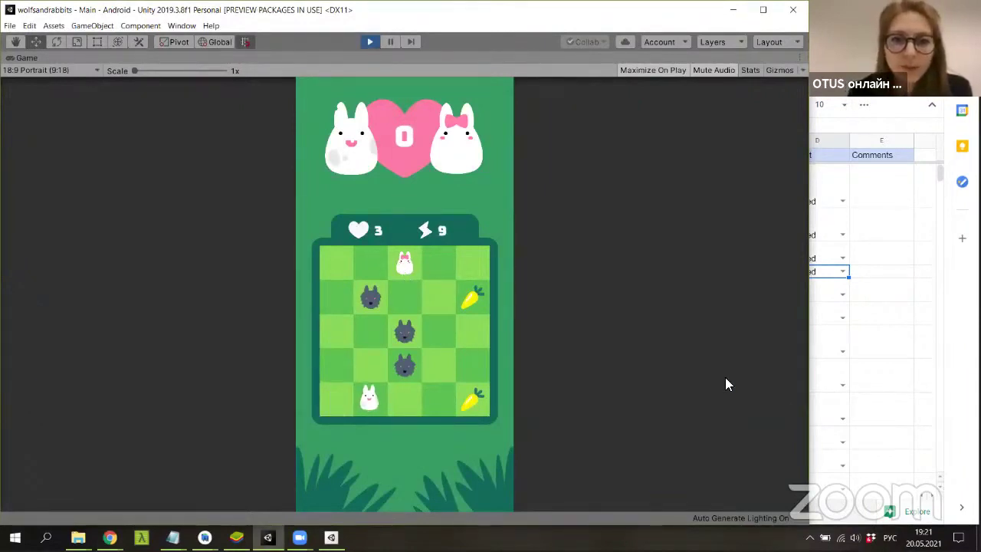
left_click(828, 295)
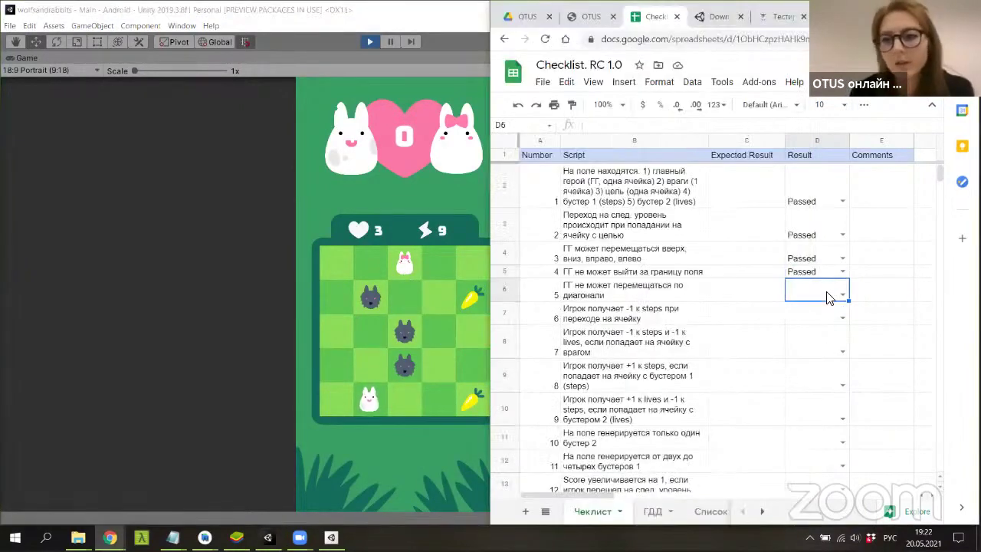
left_click(828, 321)
left_click(841, 319)
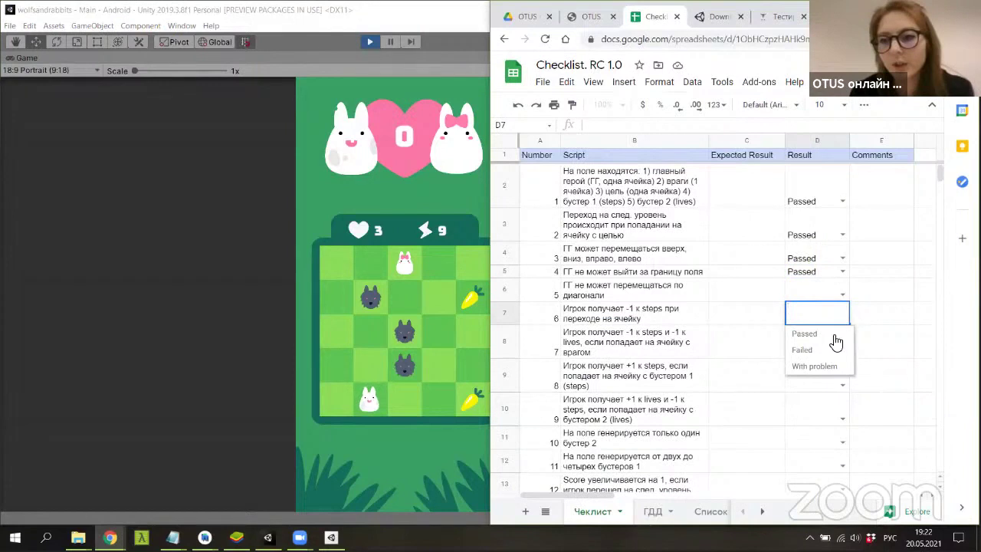
left_click(833, 334)
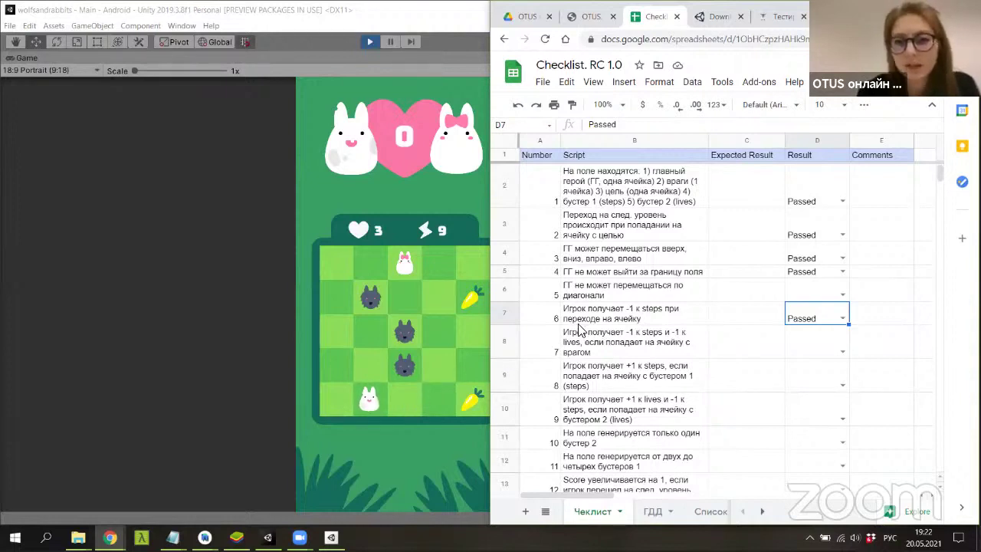
Walk the rabbit onto a wolf to lose a life, then mark check 7 as Passed.
left_click(412, 400)
left_click(412, 400)
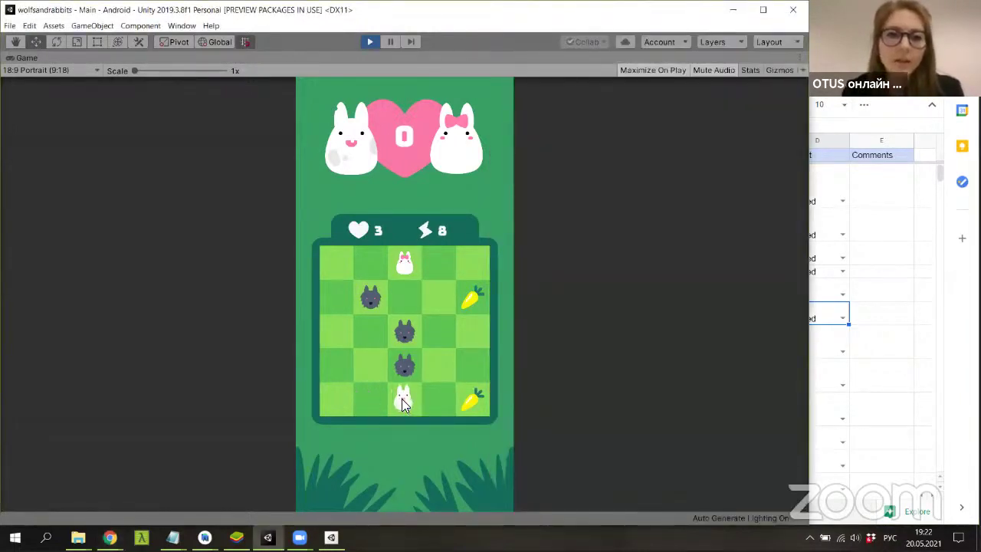
left_click(403, 399)
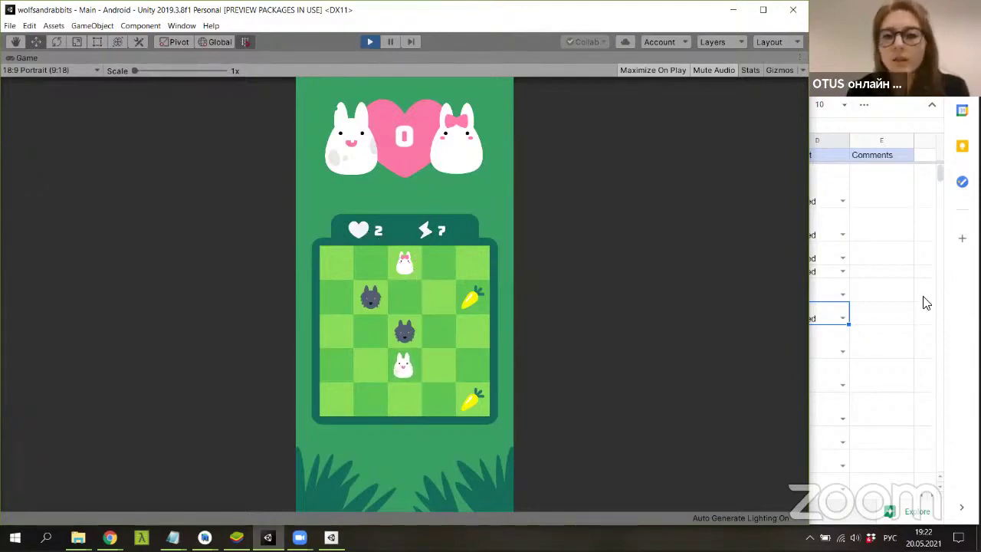
left_click(828, 311)
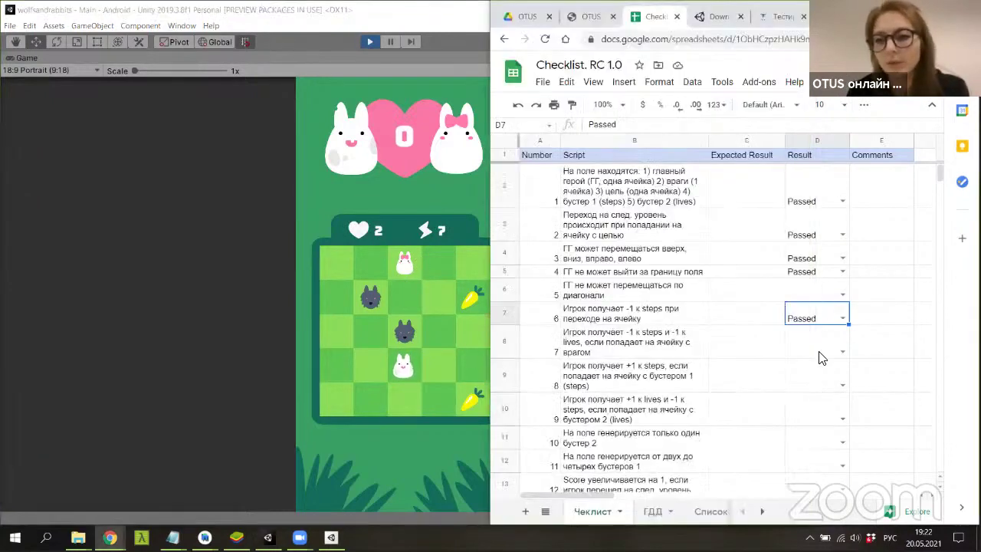
left_click(823, 354)
left_click(842, 354)
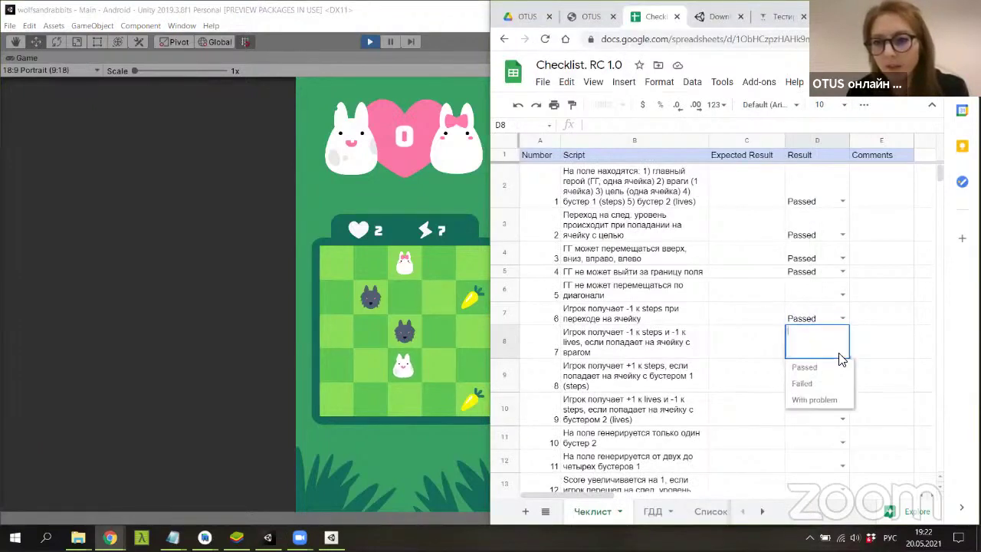
left_click(812, 367)
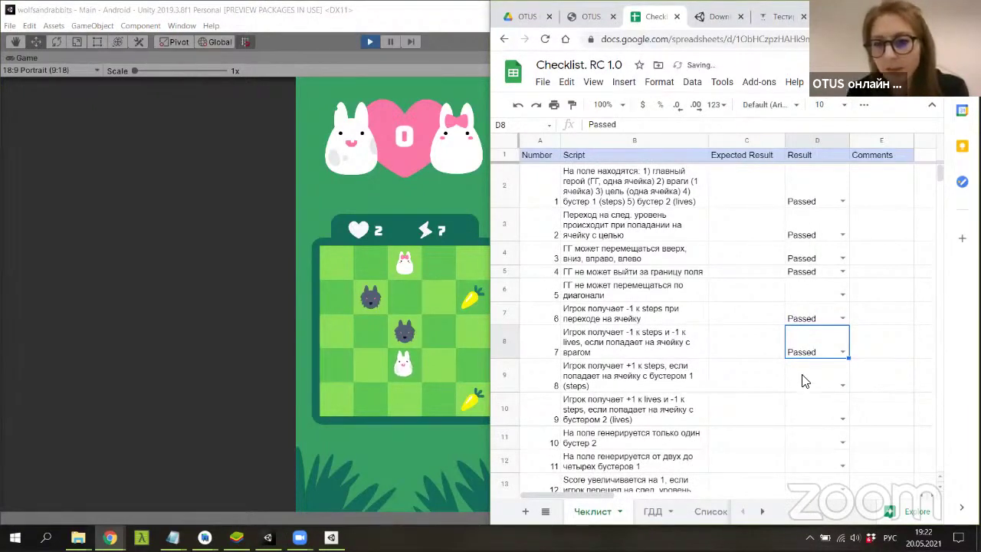
Select check 8's comment cell and scroll through the checklist.
left_click(875, 377)
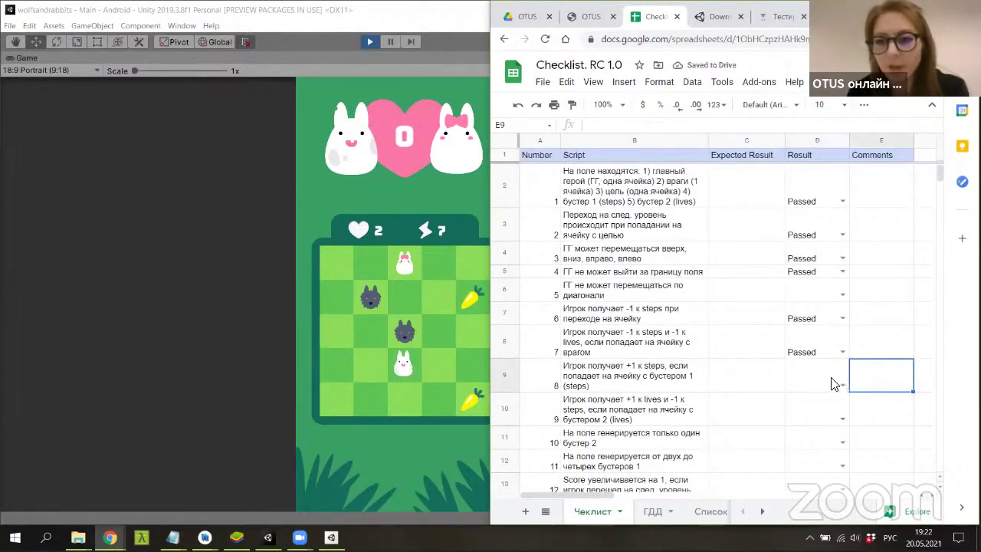
scroll(771, 354, "down", 1)
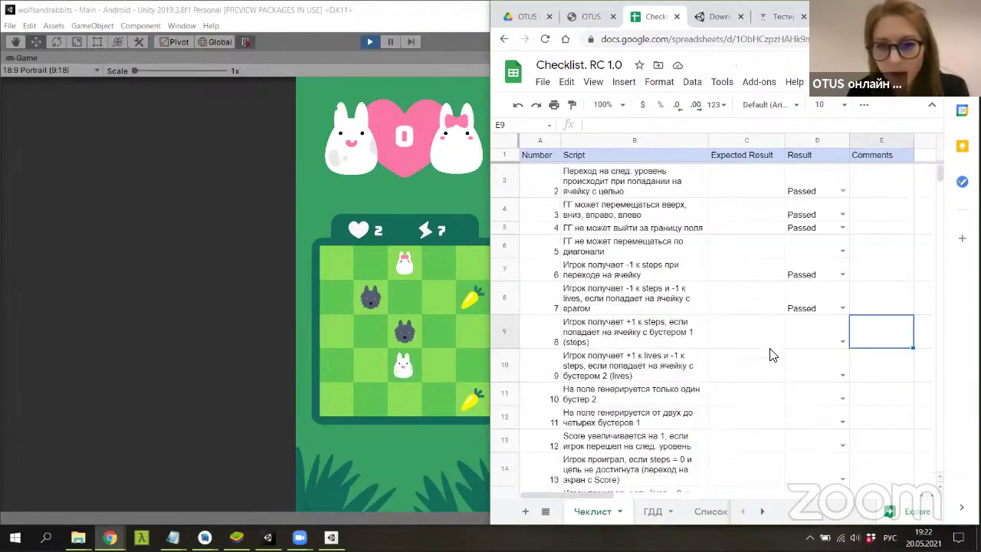
scroll(772, 354, "down", 2)
scroll(772, 354, "down", 2)
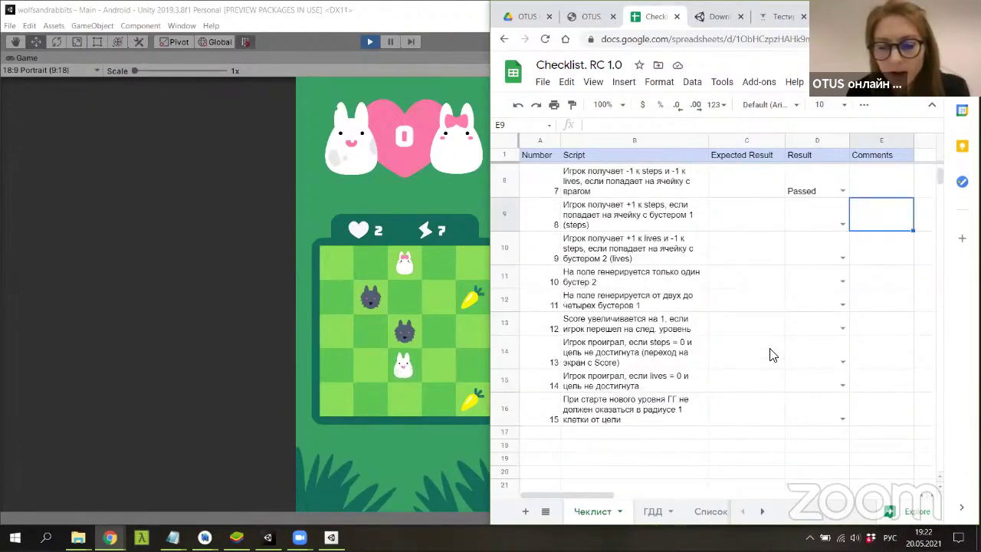
scroll(771, 354, "up", 1)
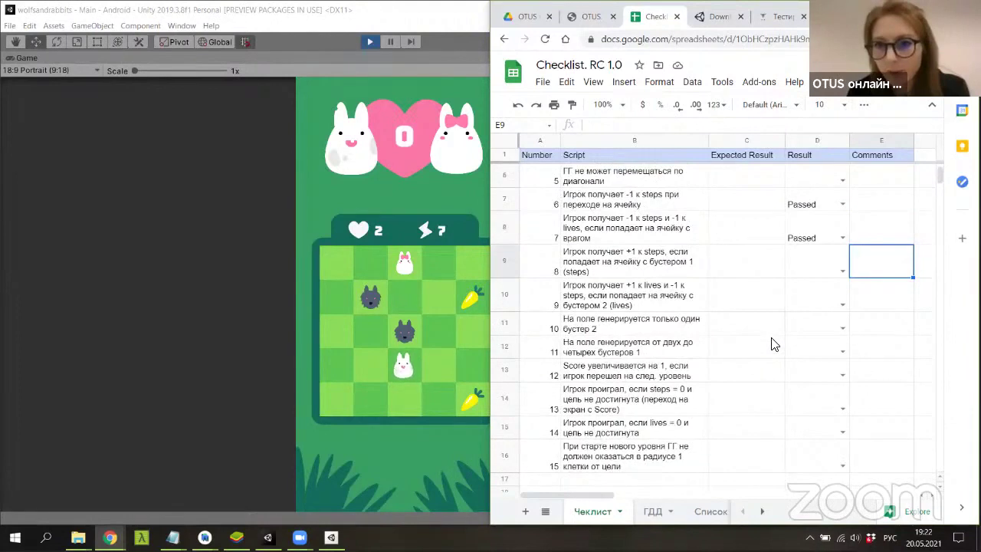
Read the ГДД rules on field contents and the 6х6 field size, then return to Чеклист.
left_click(652, 510)
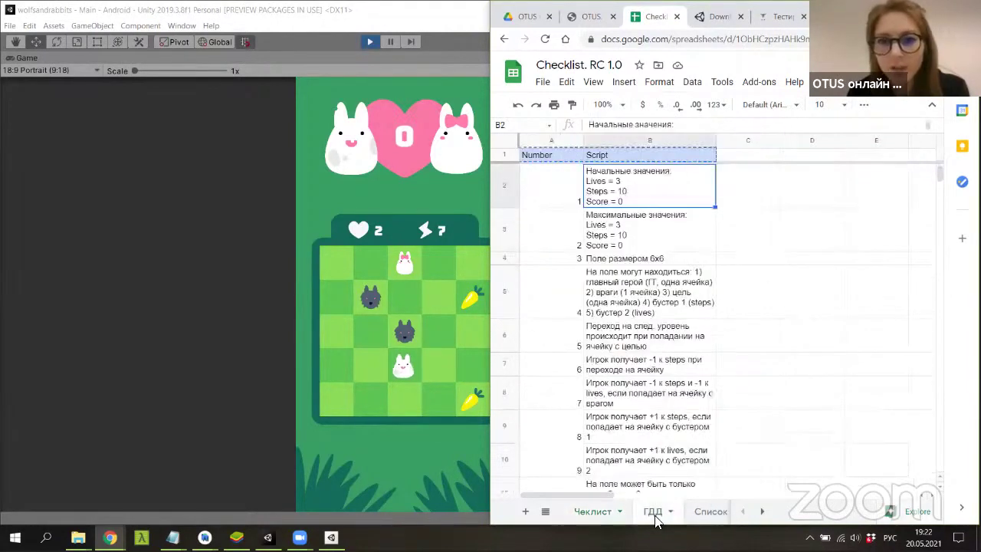
left_click(632, 310)
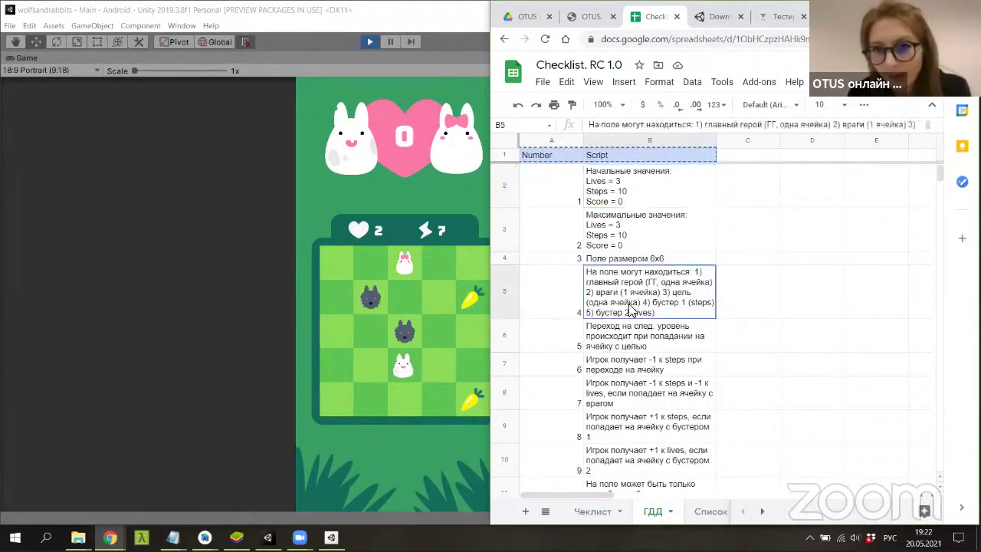
left_click(631, 260)
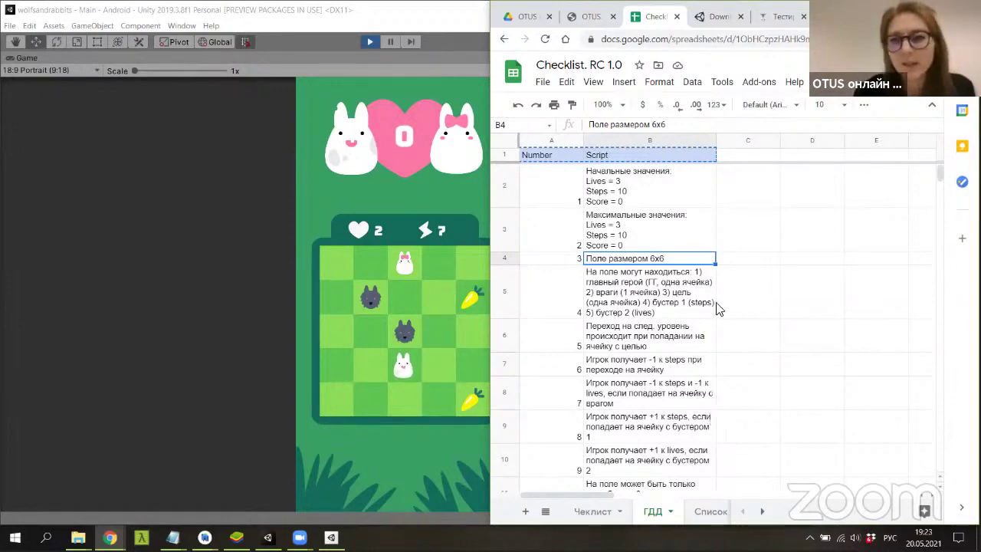
left_click(741, 261)
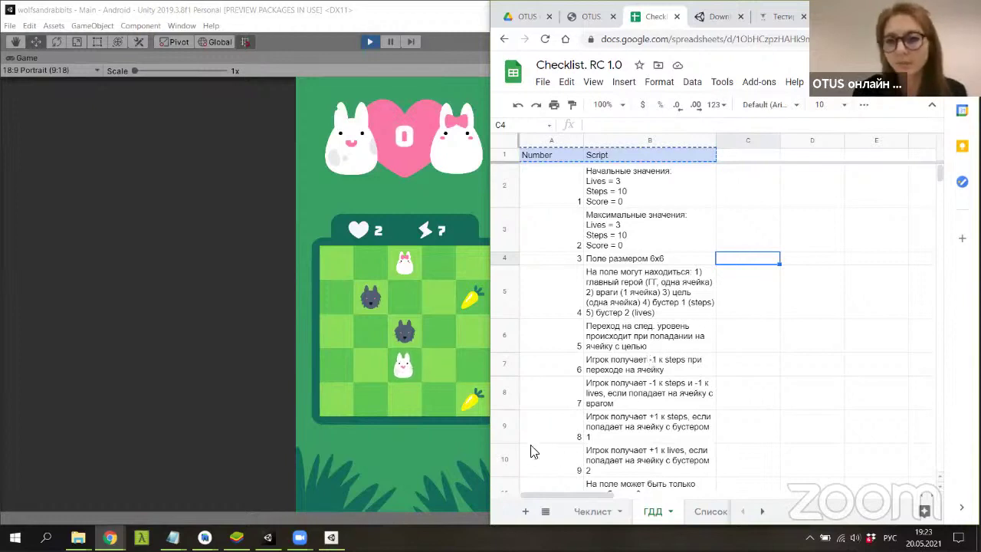
left_click(593, 511)
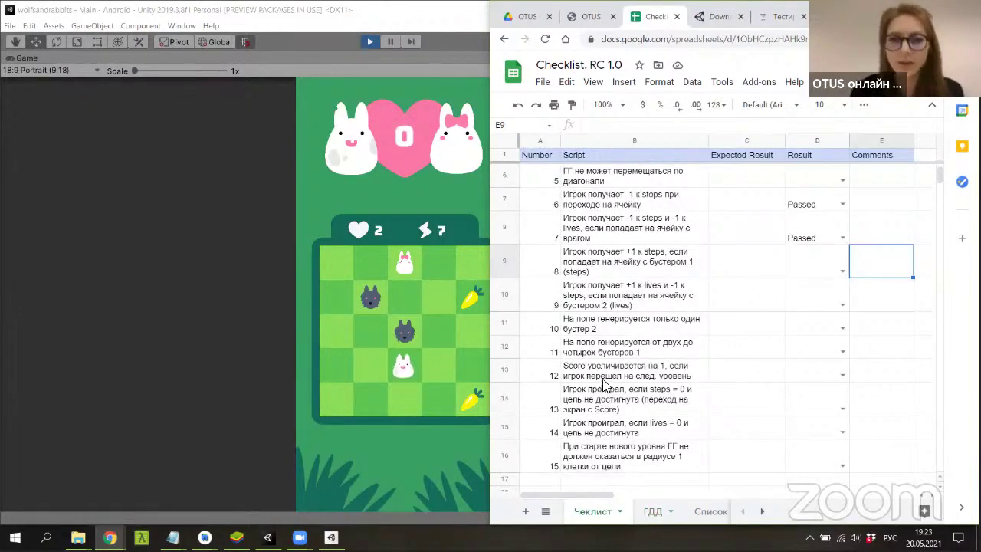
Select the two-to-four boosters check on the checklist and bring the Unity game back in front.
left_click(425, 382)
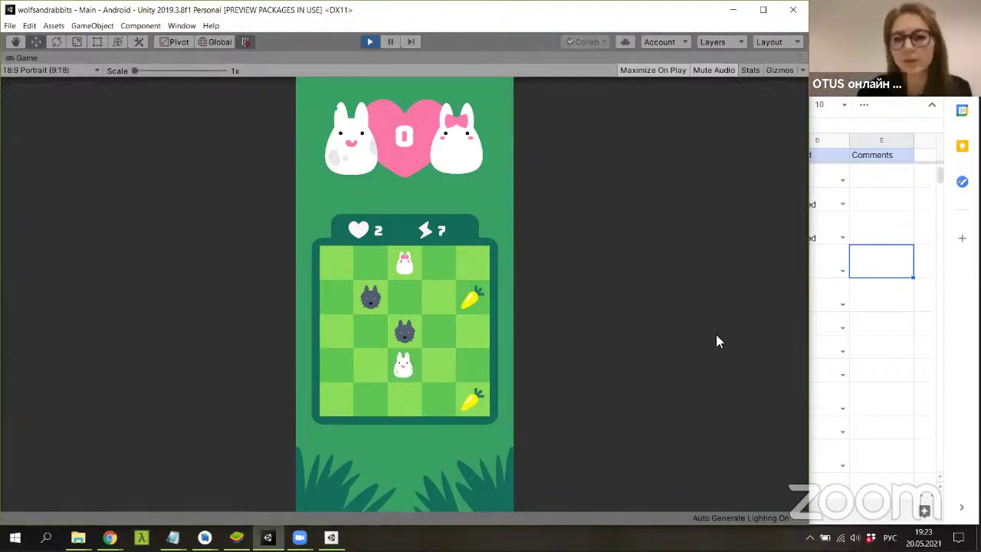
left_click(885, 263)
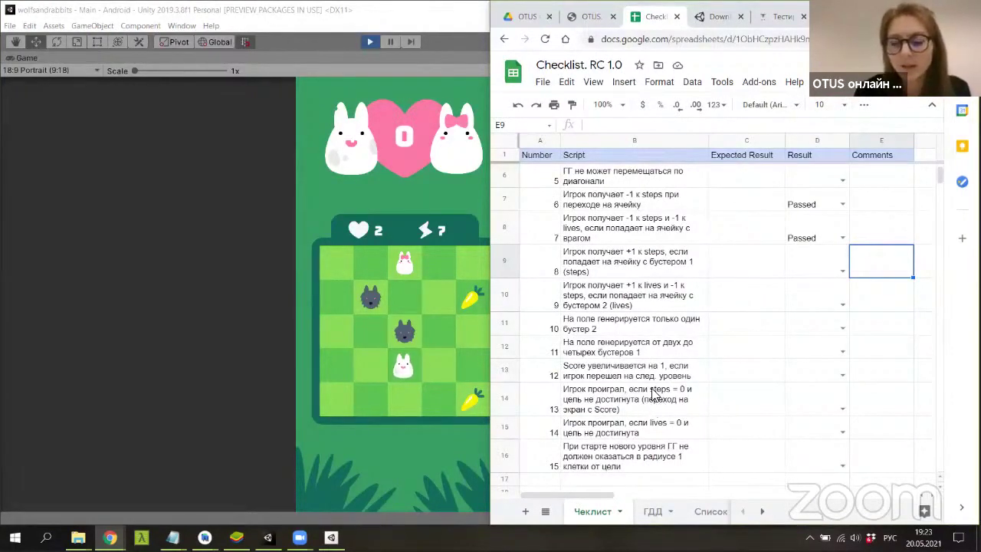
left_click(642, 352)
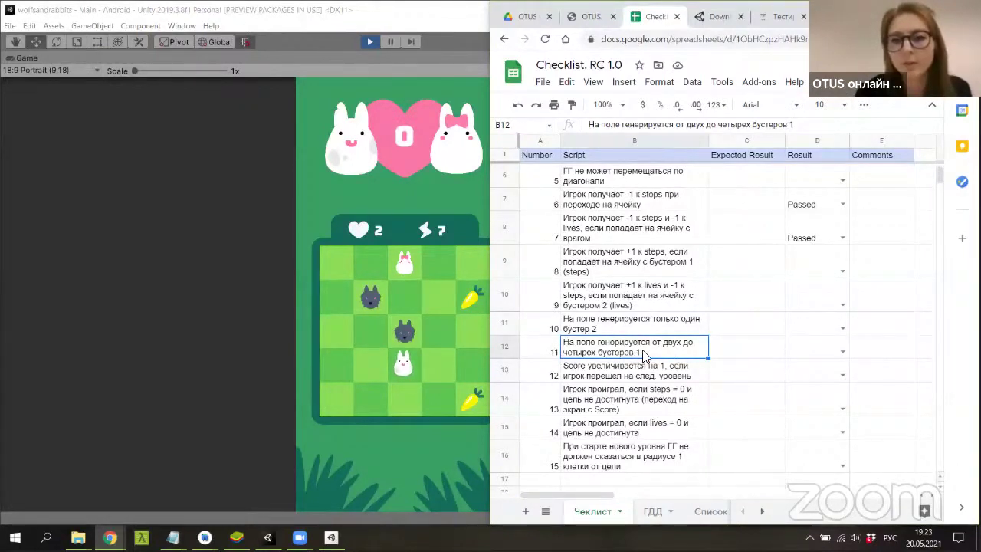
left_click(441, 22)
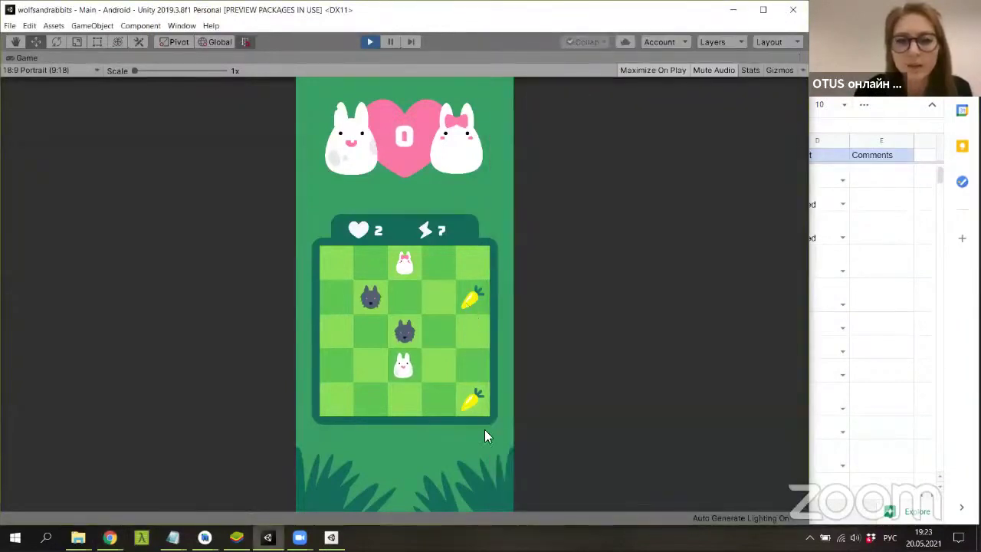
Move the rabbit onto the pill booster and the pink rabbit goal, reaching score 2.
left_click(481, 397)
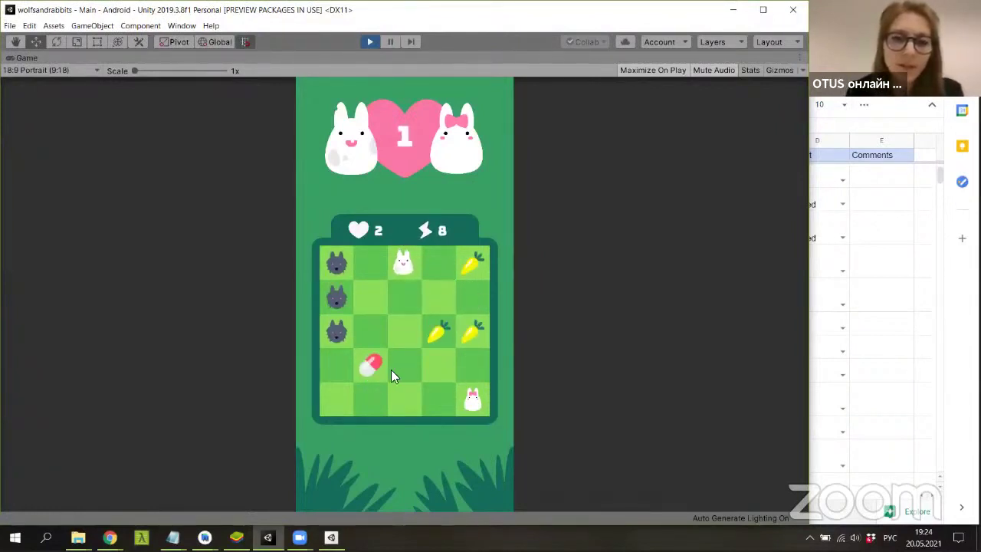
left_click(419, 363)
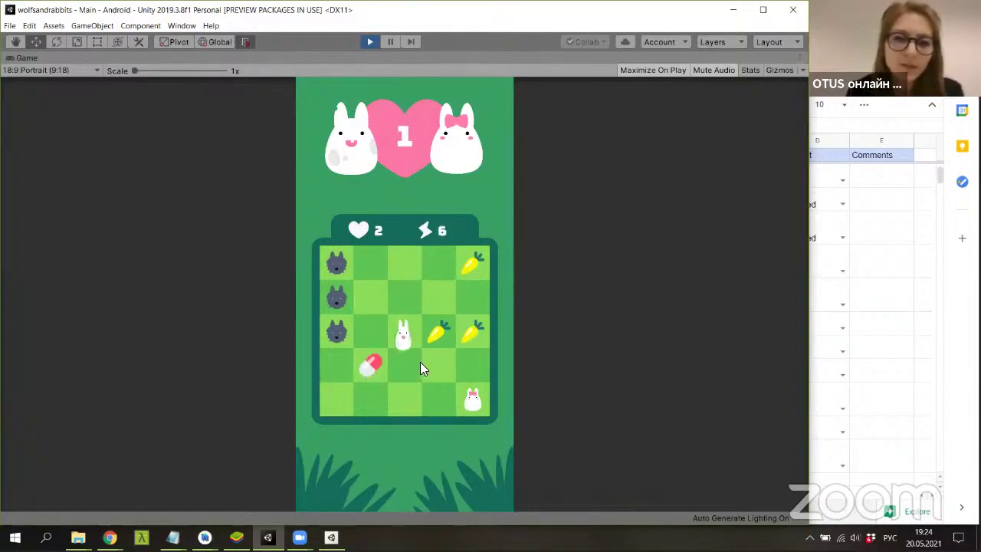
left_click(422, 363)
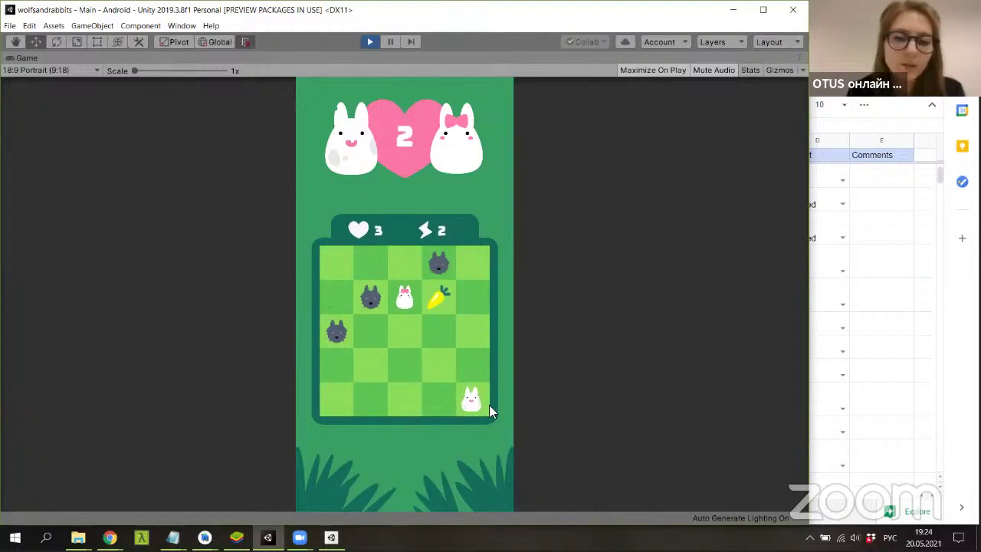
Back in the checklist, select the check about only one booster 2 being generated.
left_click(876, 306)
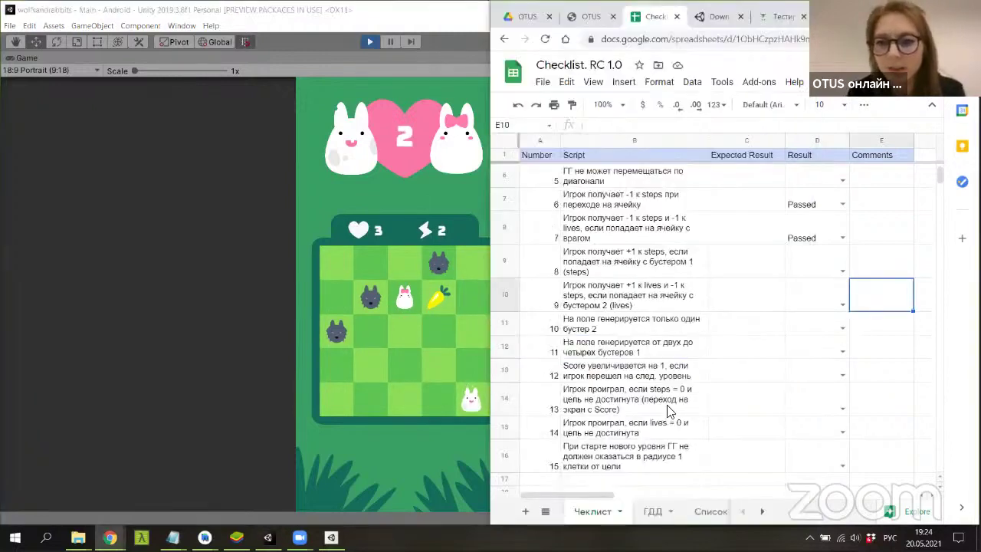
left_click(647, 358)
left_click(647, 326)
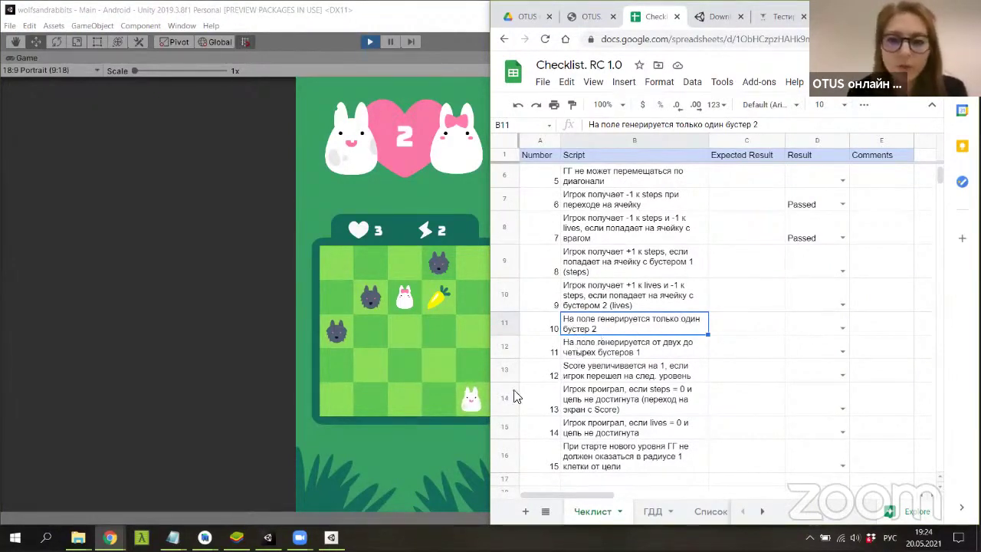
Set check 10's Result to With problem instead of Failed, glancing at ГДД before returning.
left_click(305, 20)
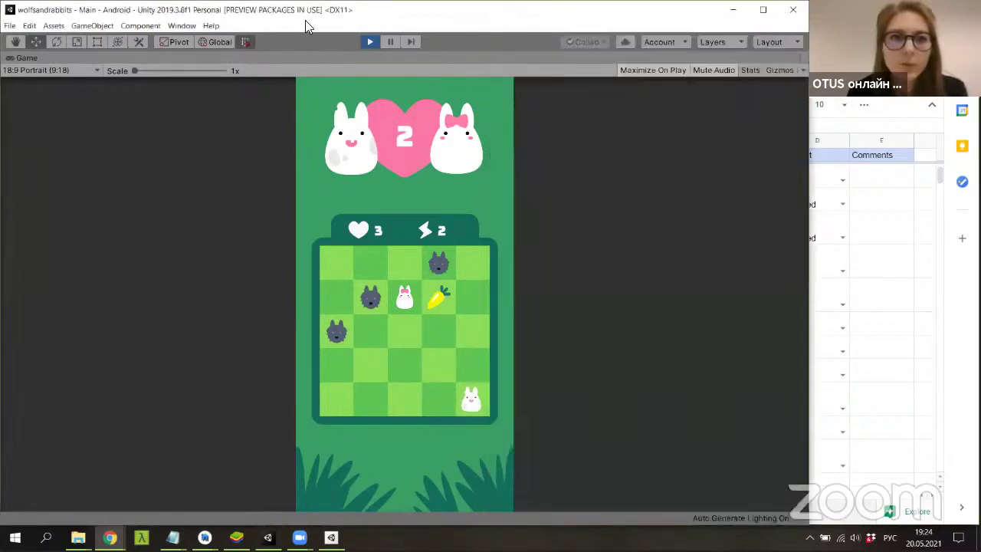
left_click(809, 322)
left_click(842, 330)
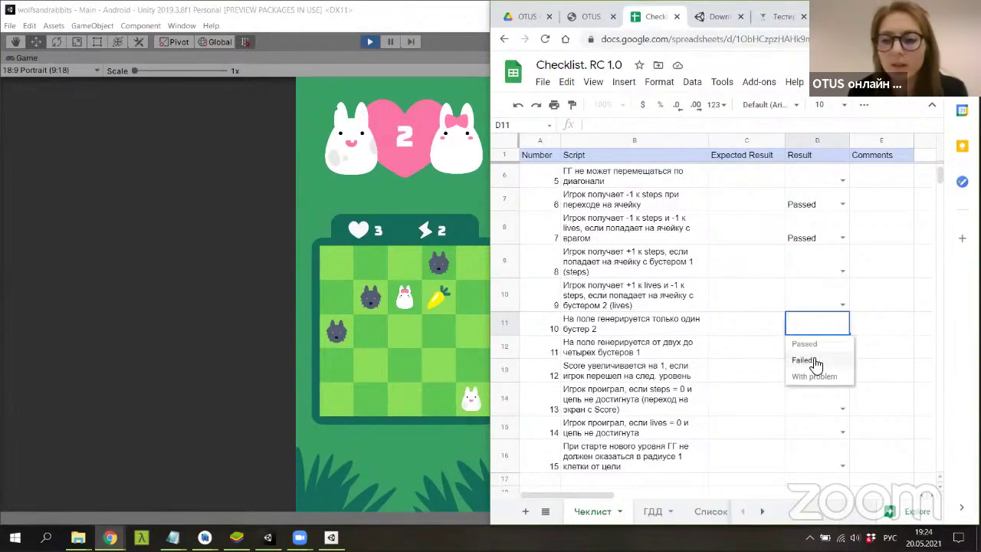
left_click(816, 360)
scroll(810, 333, "up", 2)
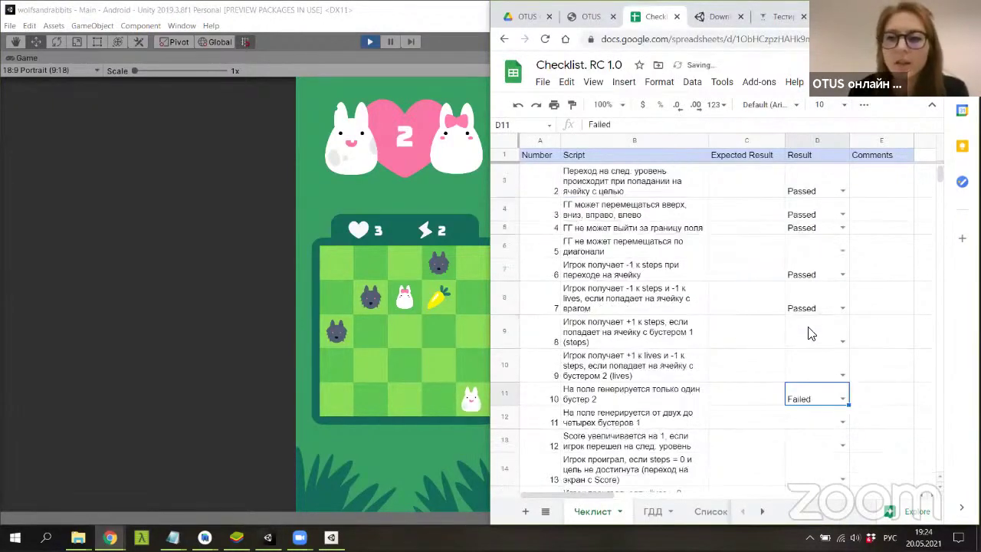
left_click(840, 400)
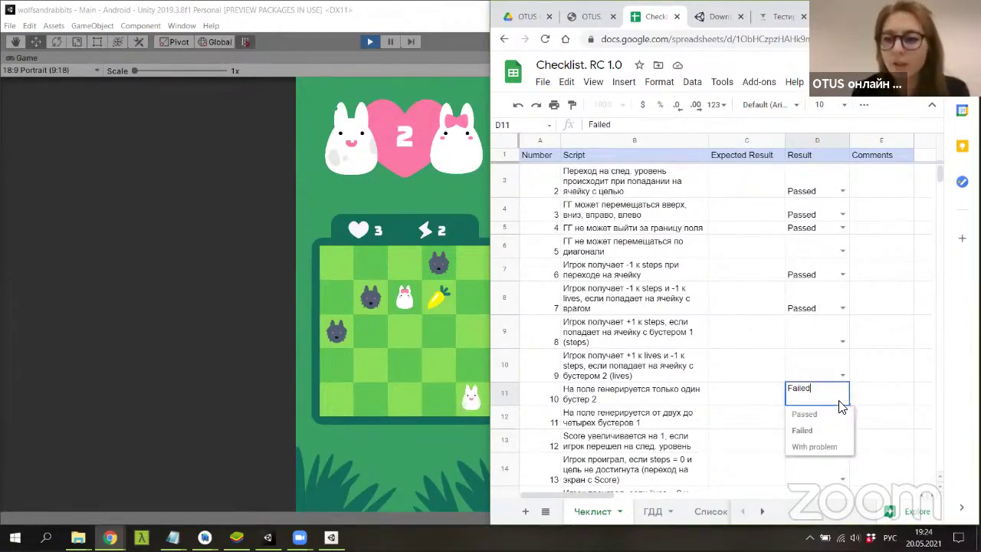
left_click(833, 449)
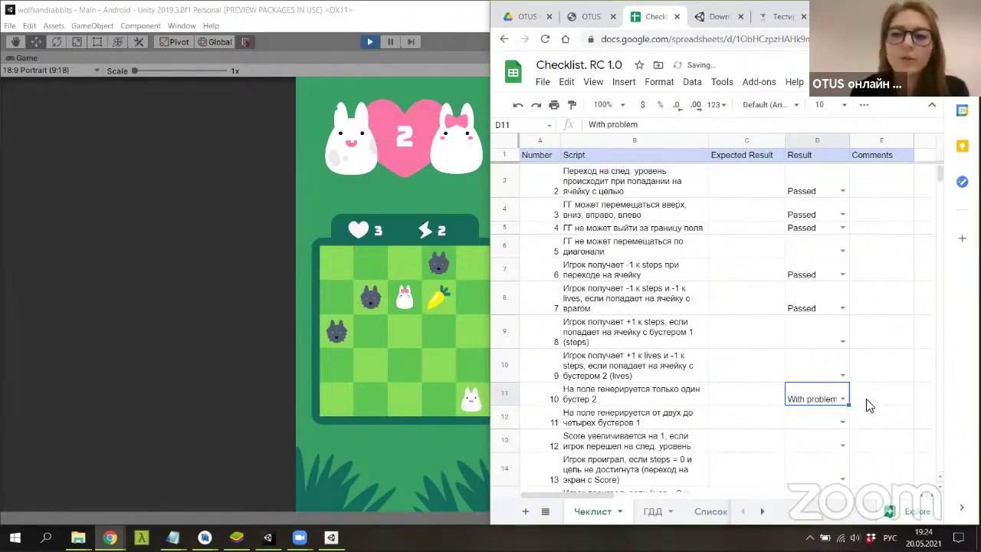
left_click(653, 511)
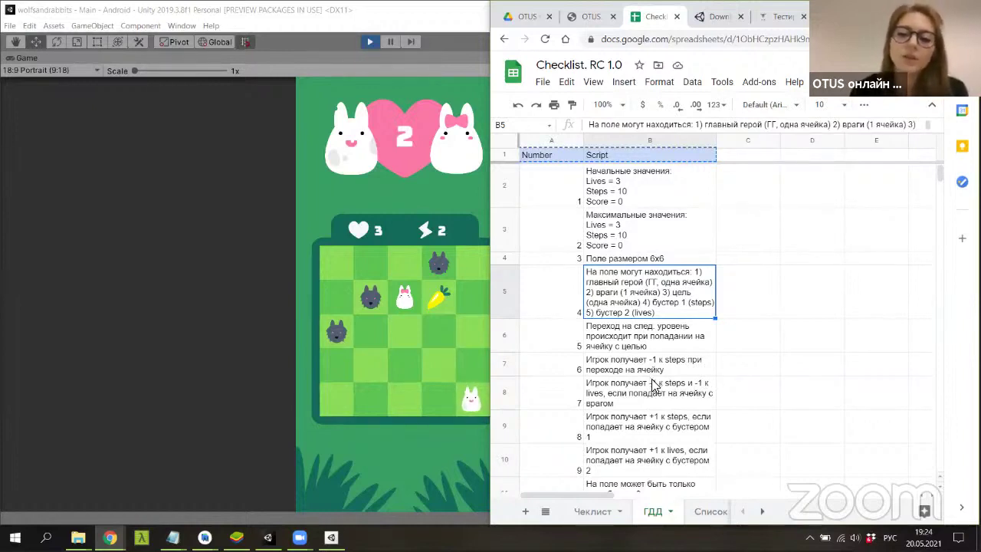
left_click(599, 515)
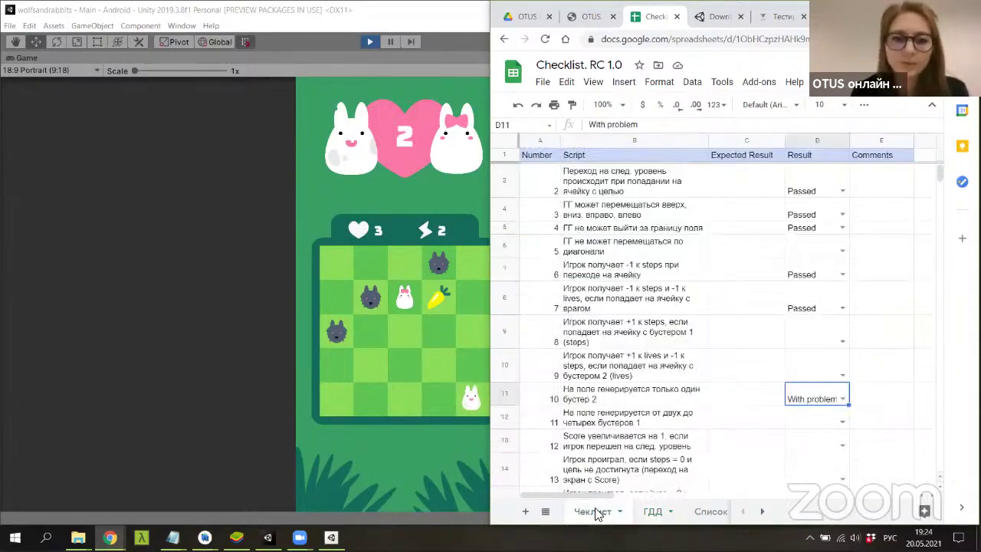
Stop the running game and show the console log.
left_click(378, 288)
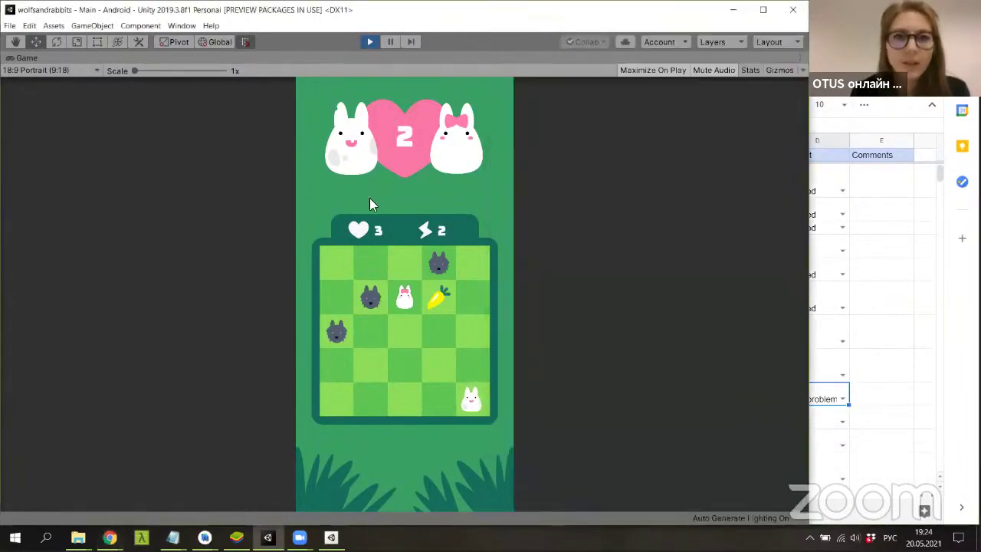
left_click(372, 40)
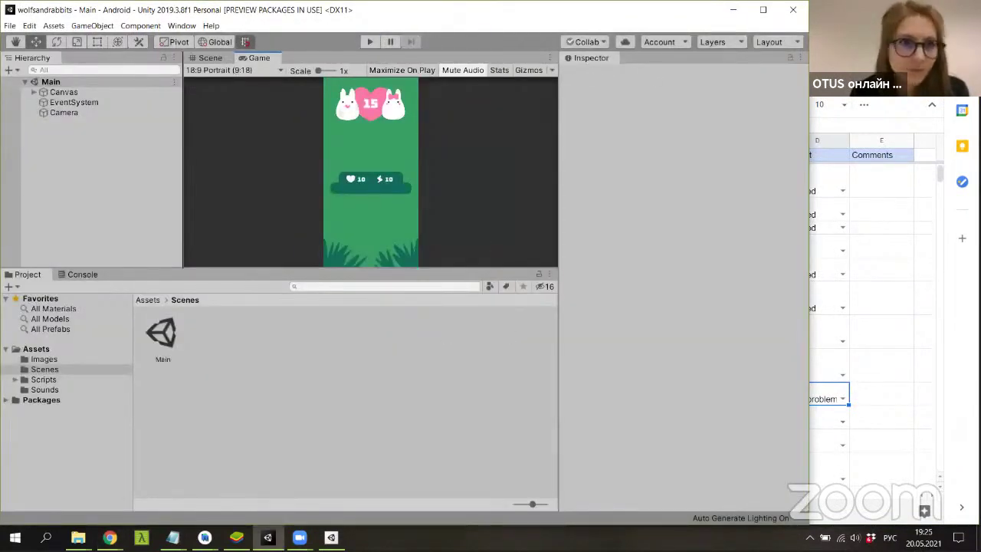
left_click(72, 276)
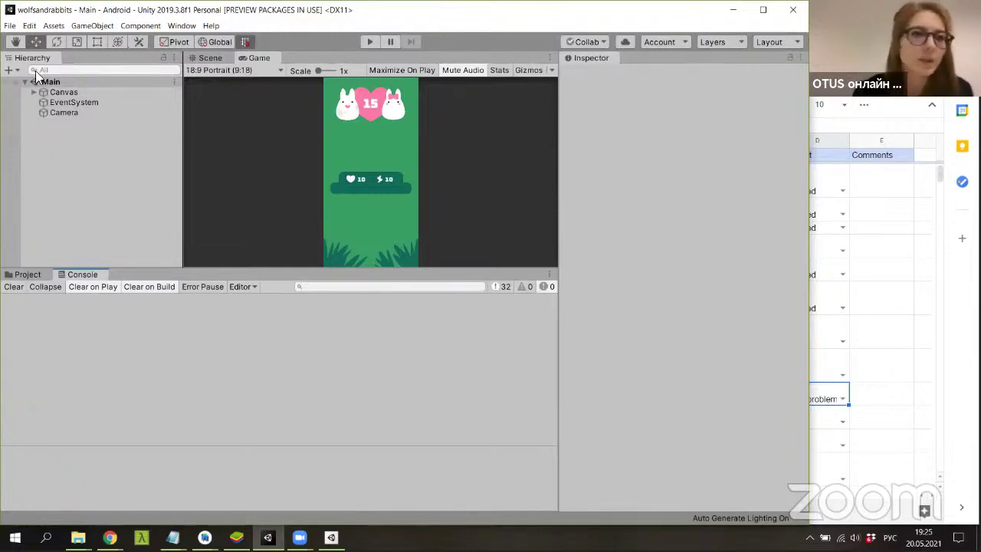
Under Canvas, set DeathScreen's Lose Screen Score reference to None and start Play mode.
left_click(56, 93)
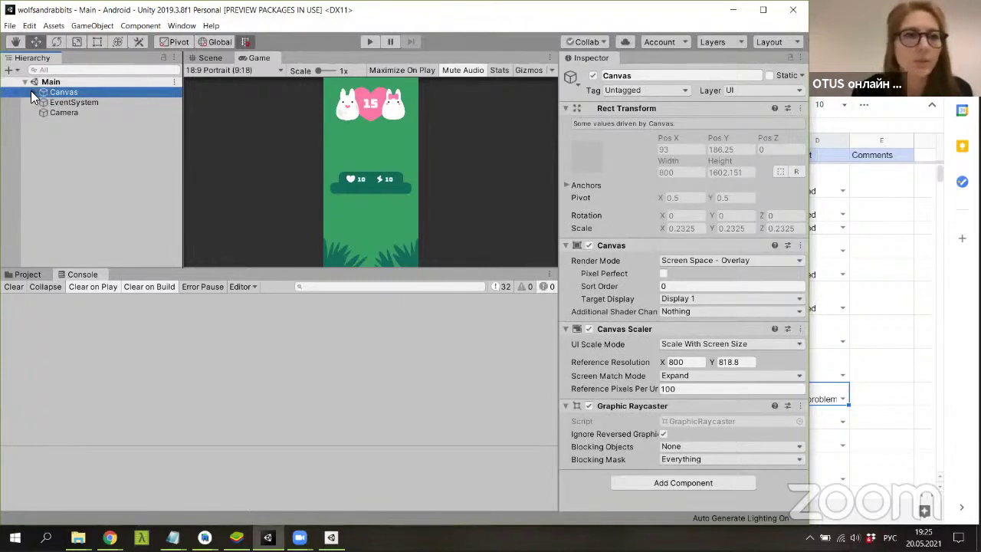
left_click(32, 91)
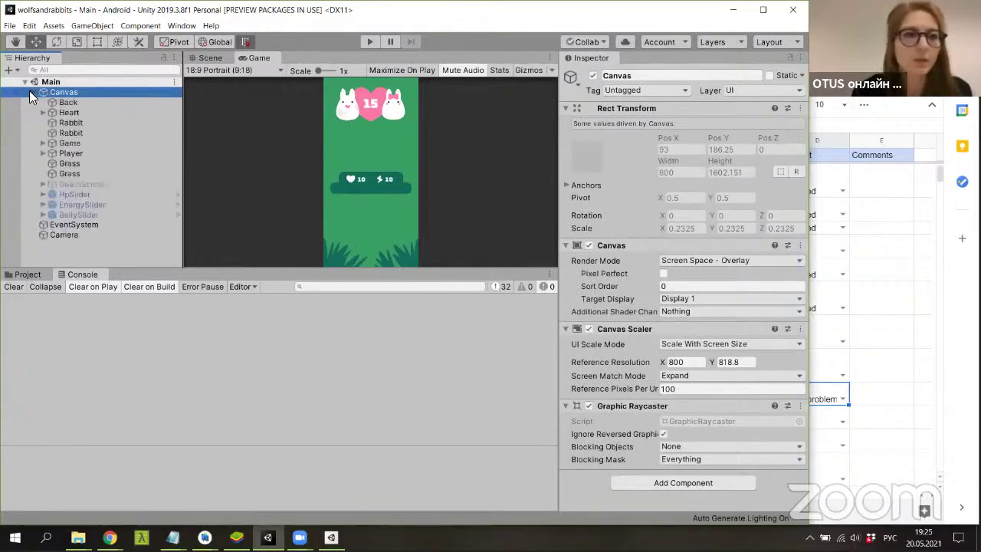
left_click(77, 184)
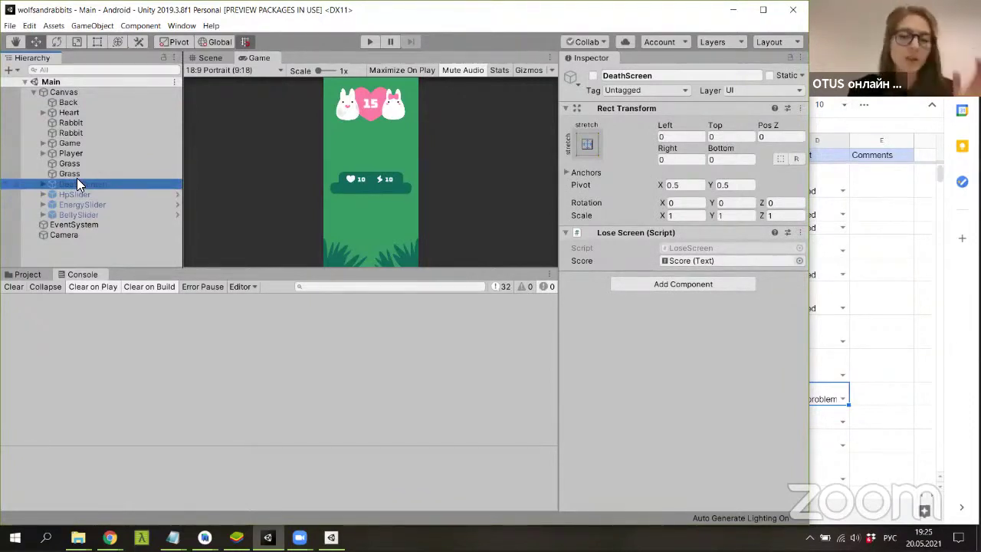
left_click(799, 260)
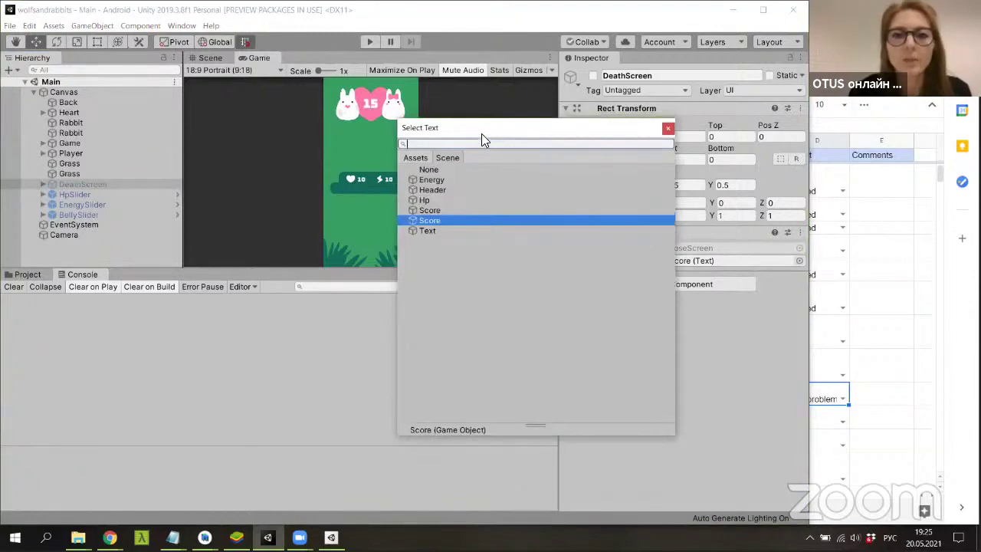
left_click_drag(481, 130, 495, 202)
left_click(430, 239)
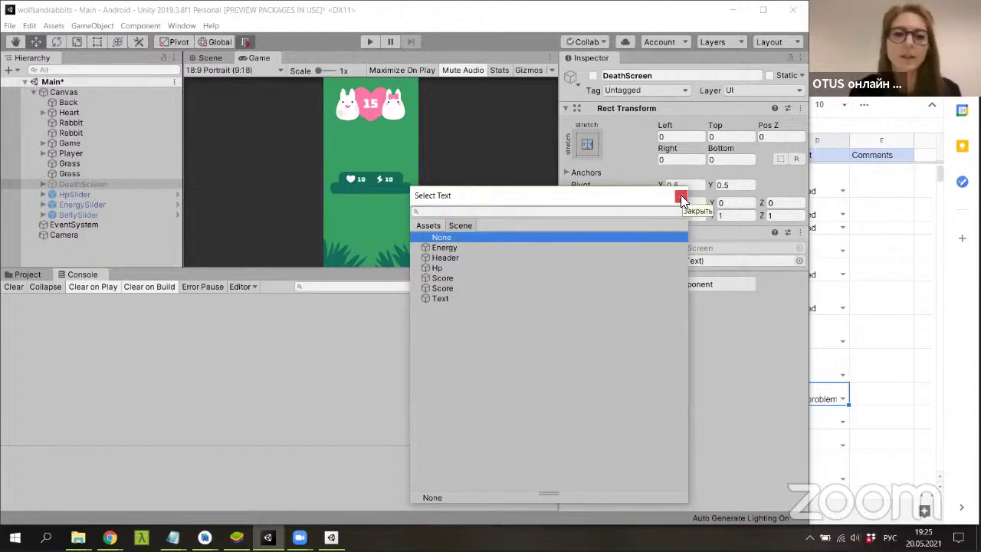
left_click(681, 197)
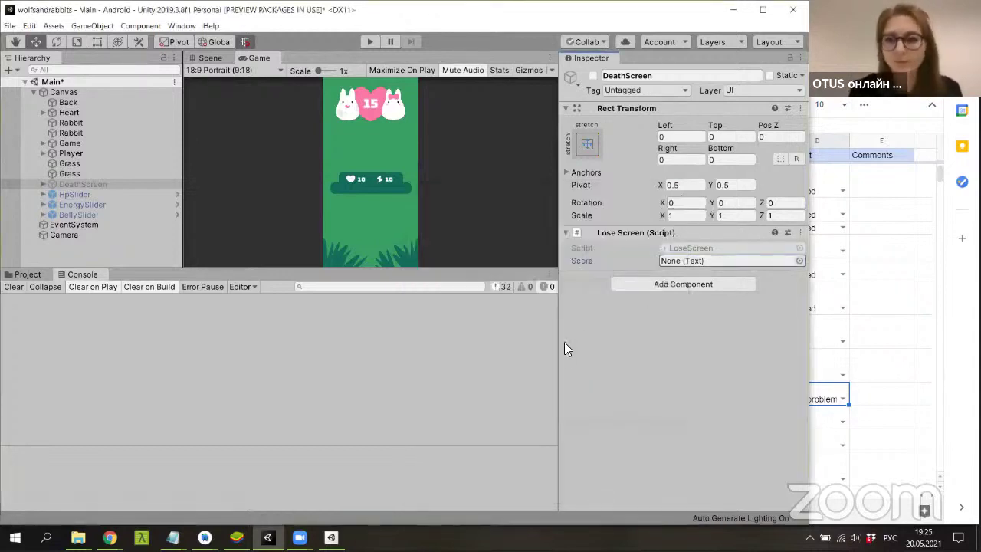
left_click(367, 42)
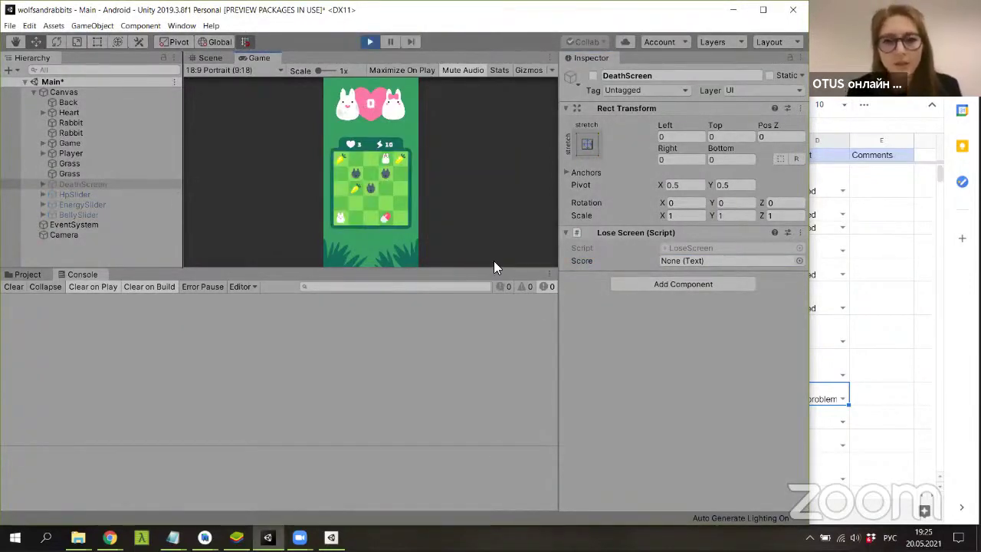
Enlarge the game view and steer the rabbit with arrow keys, scoring, then onto a wolf to lose.
left_click_drag(492, 269, 492, 406)
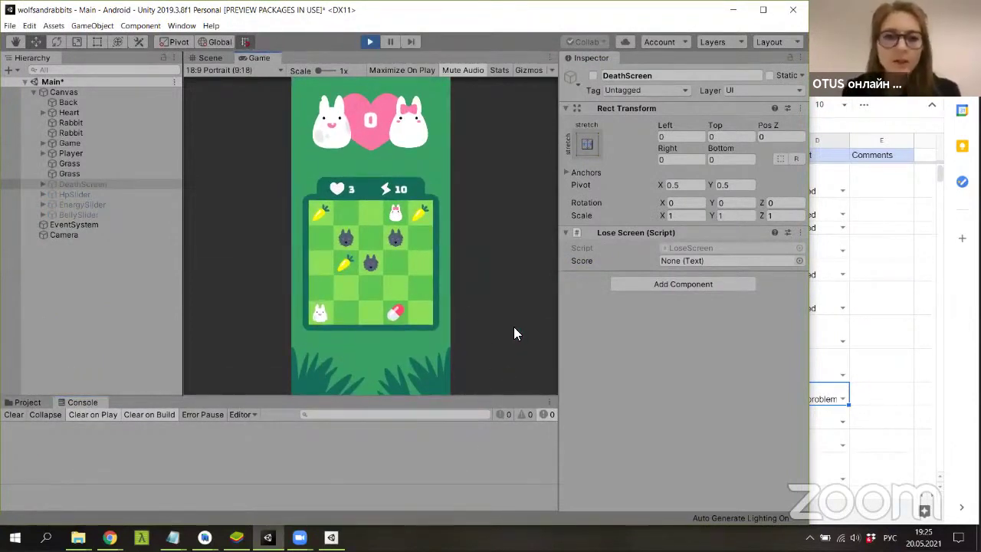
key("Up")
key("Right")
key("Up")
key("Up")
key("Up")
key("Right")
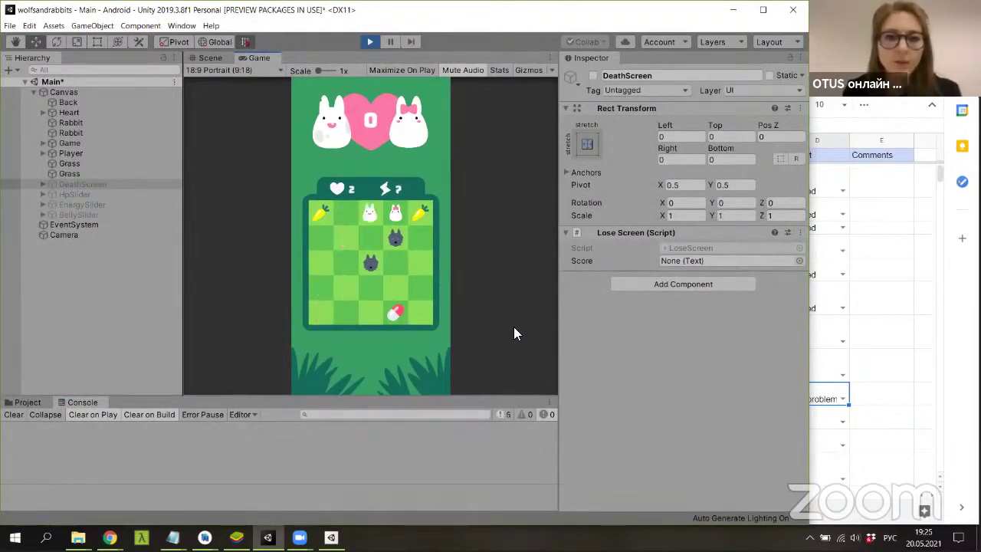
key("Right")
key("Down")
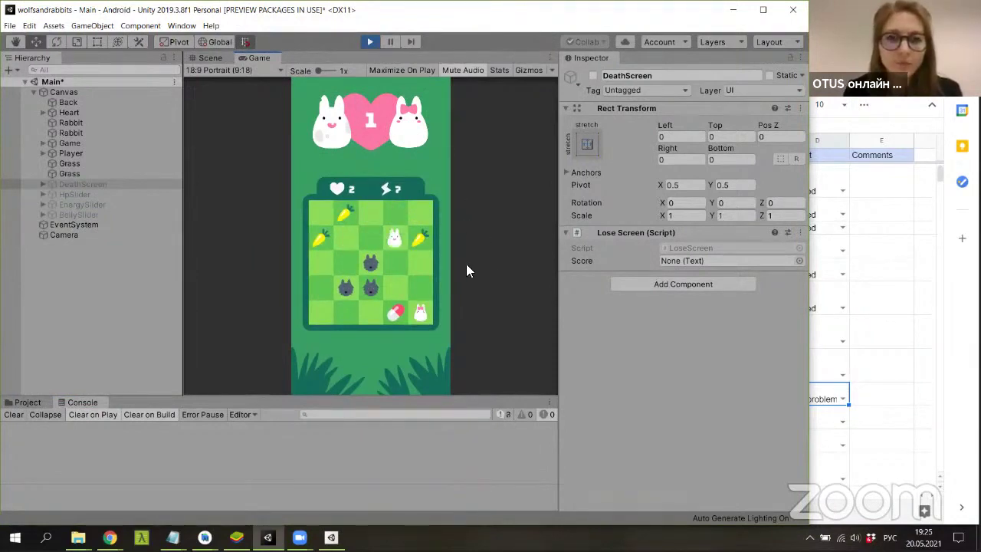
key("Down")
key("Down")
key("Down")
key("Right")
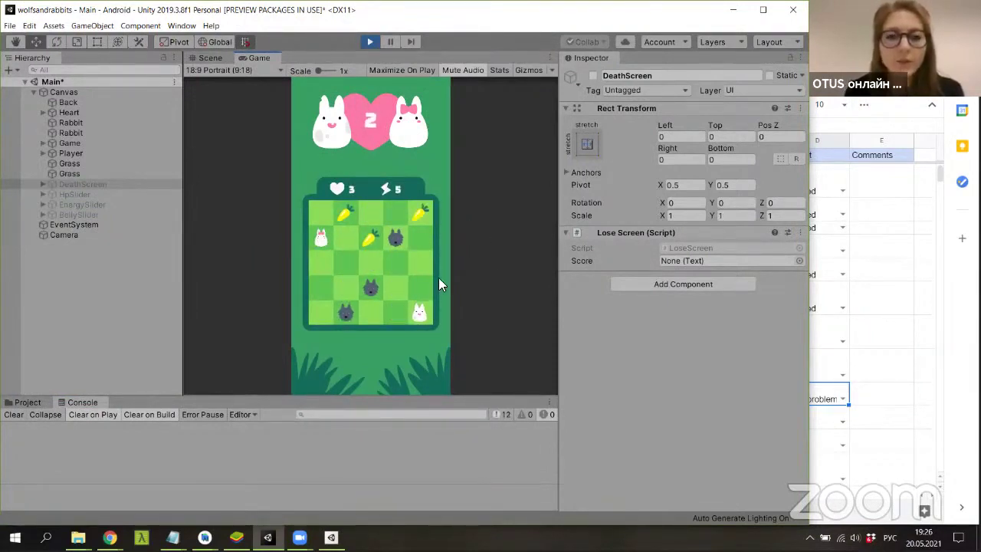
key("Left")
key("Left")
key("Left")
key("Up")
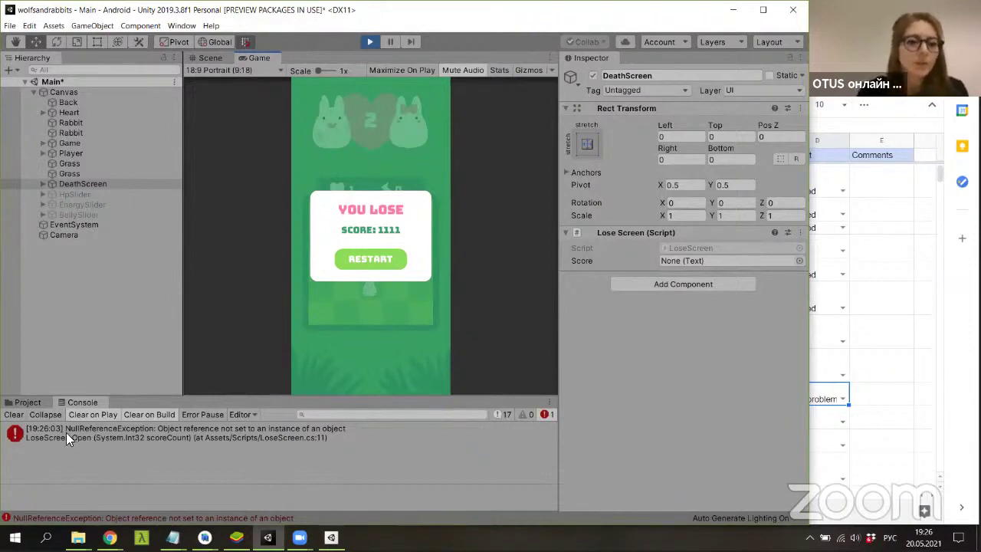
left_click(154, 427)
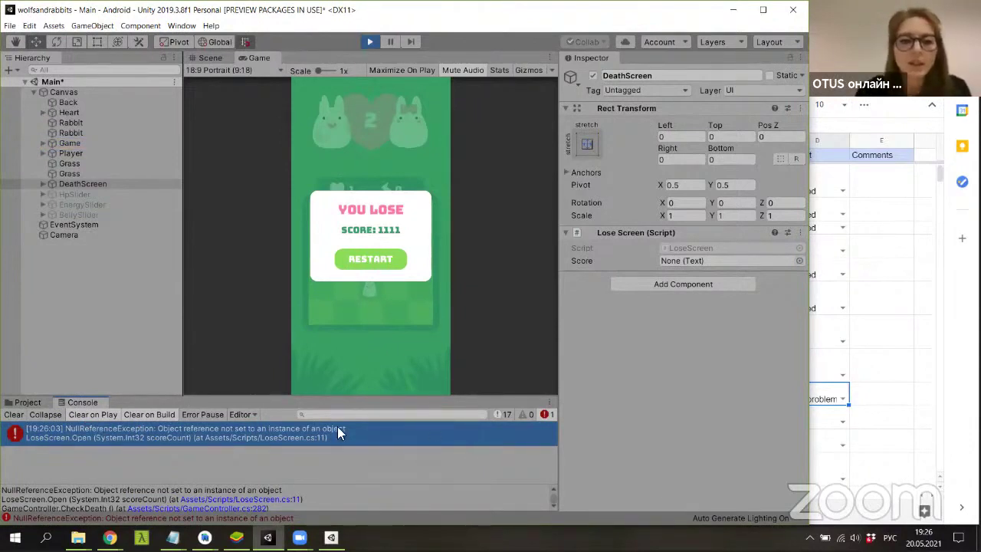
left_click(503, 414)
scroll(326, 431, "down", 3)
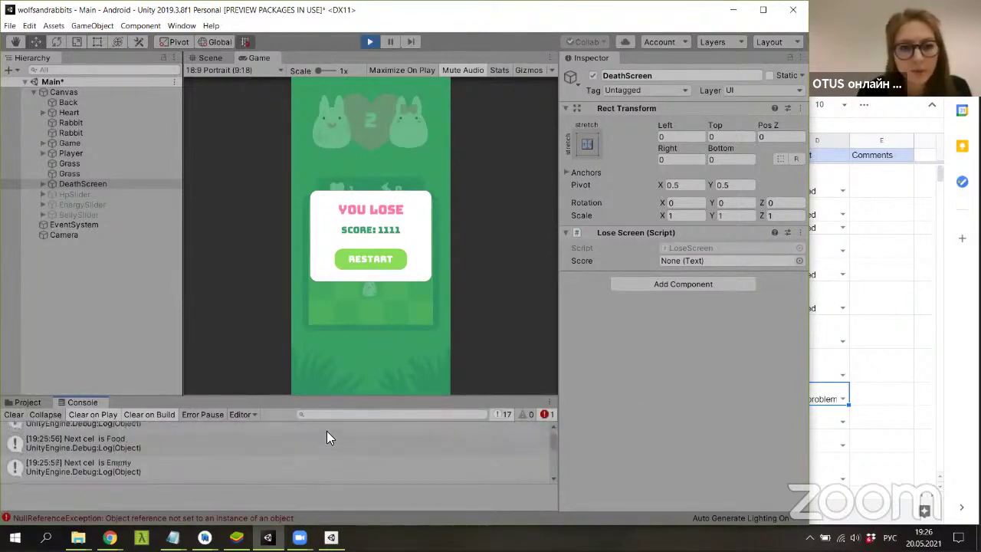
scroll(438, 446, "down", 2)
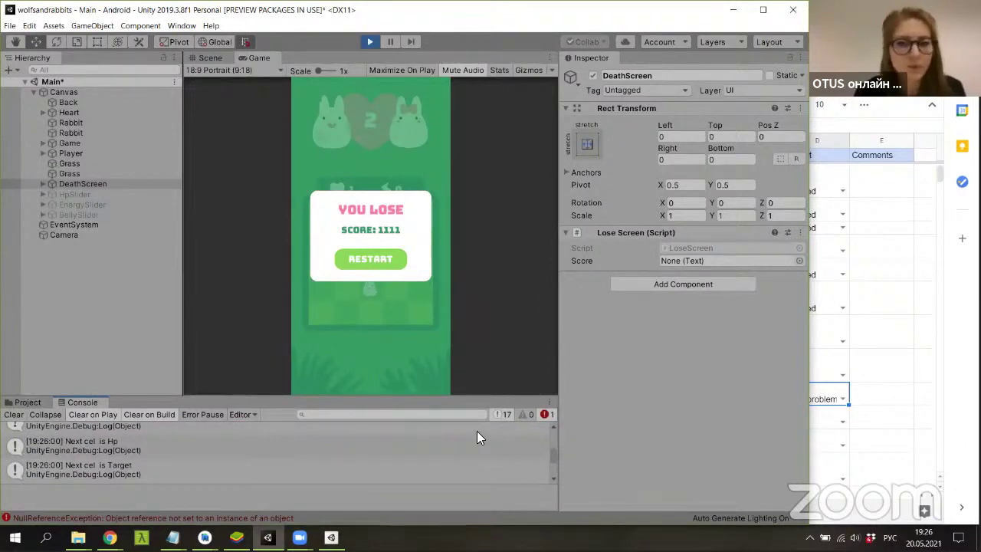
left_click(501, 414)
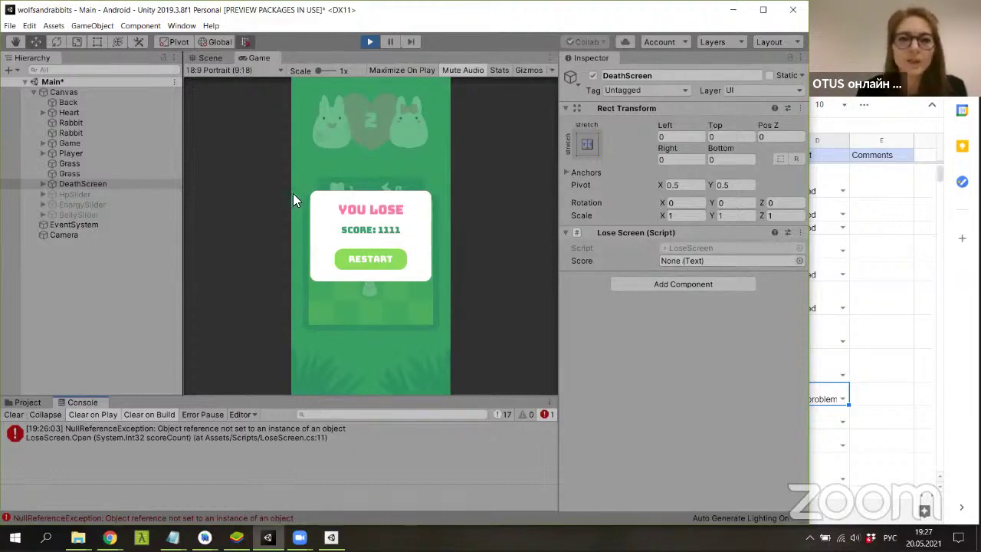
Restart, stop the game, reassign the Score reference, clear the console and minimize Unity.
left_click(366, 262)
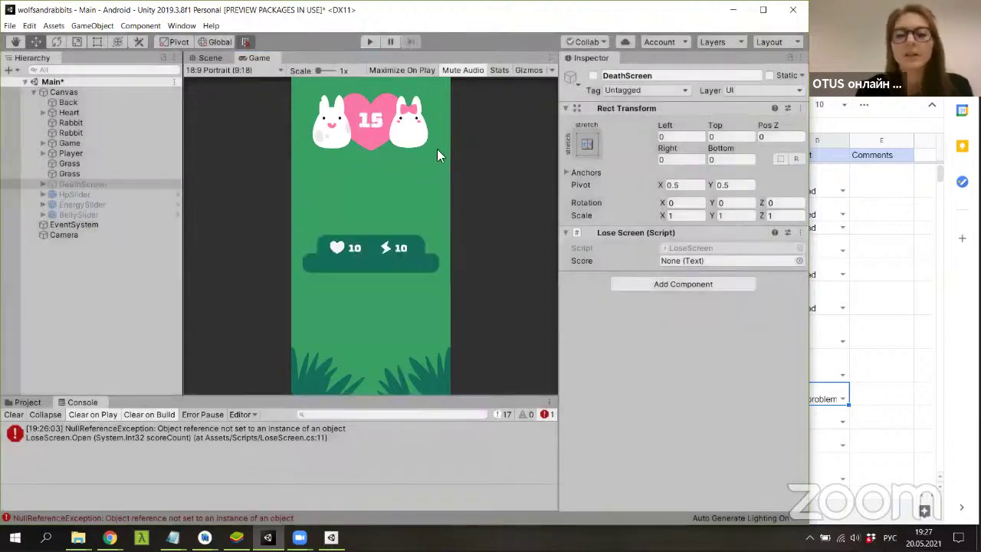
left_click(799, 260)
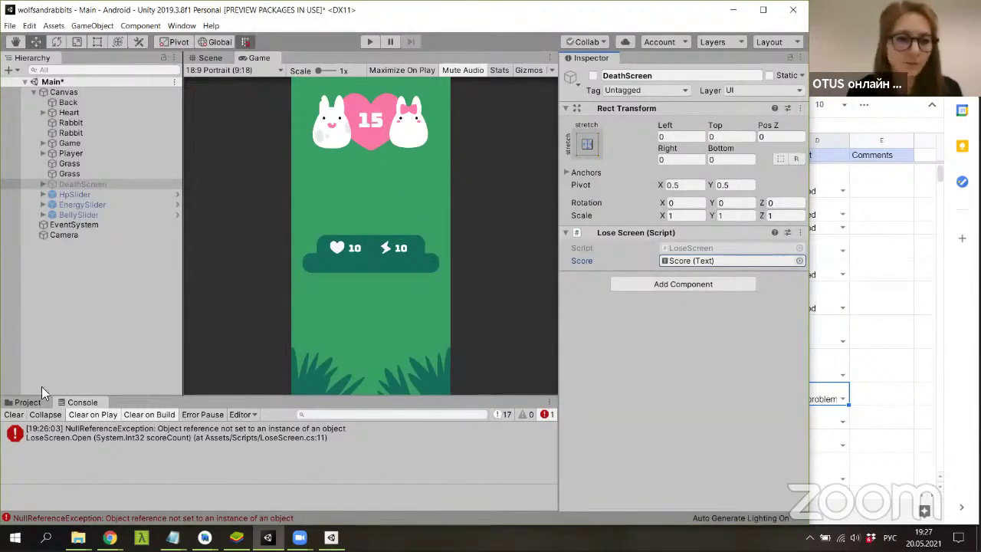
left_click(13, 414)
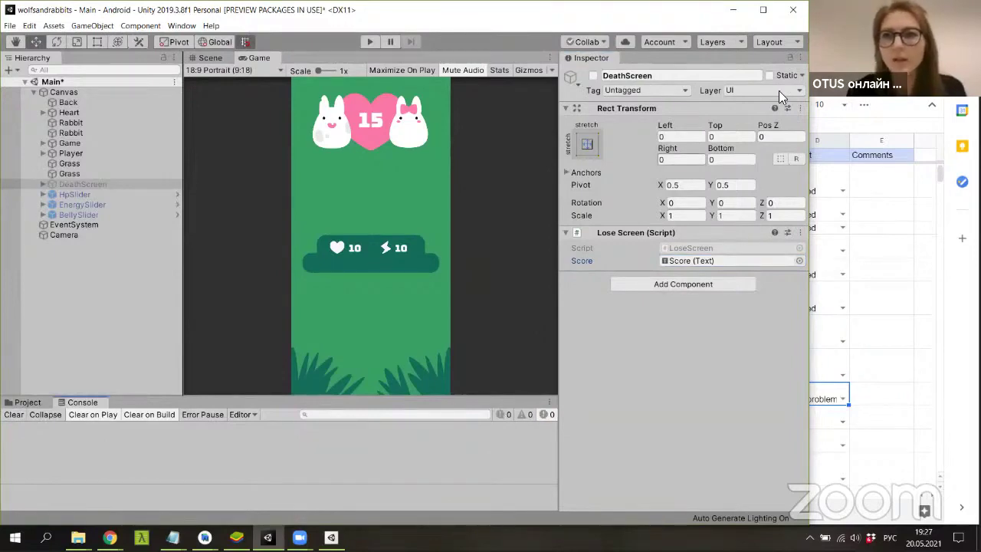
left_click(733, 10)
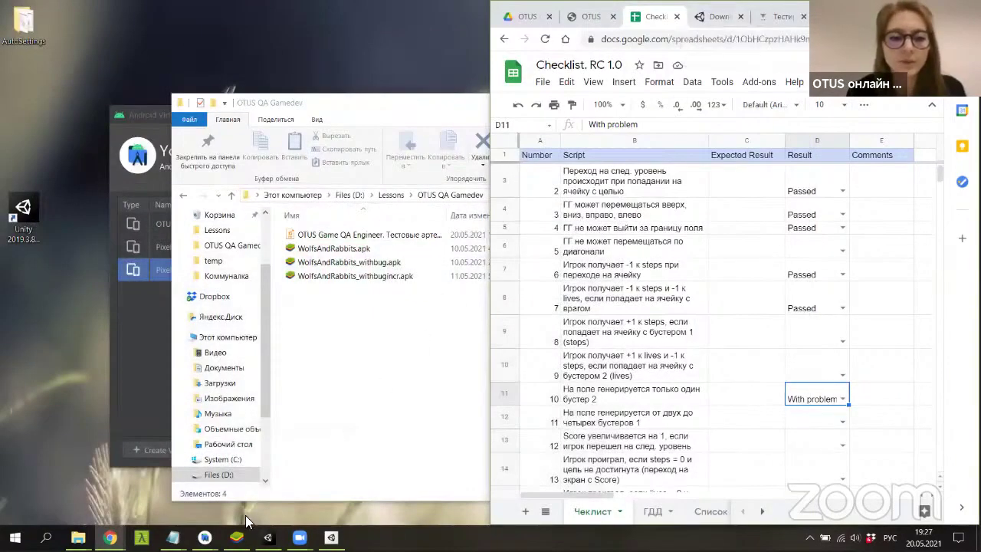
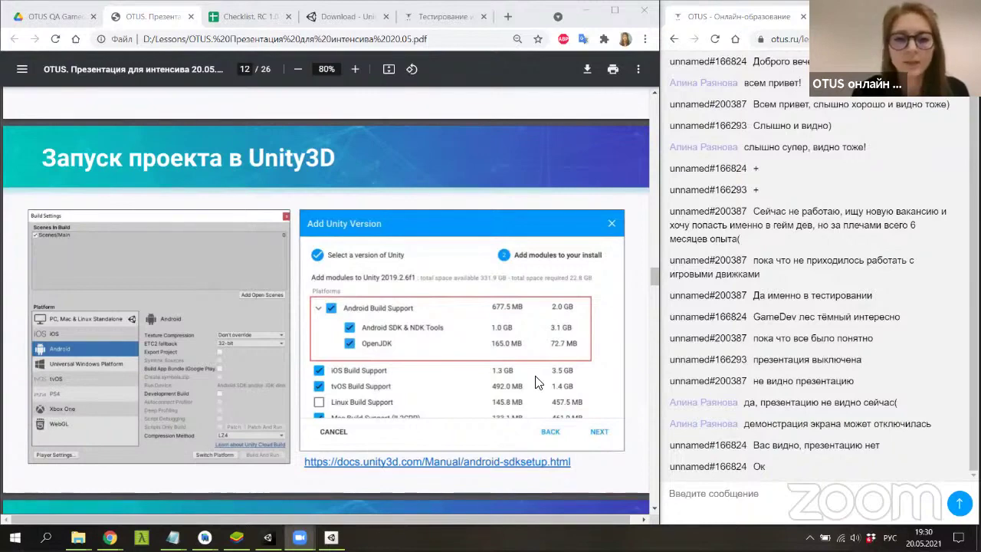
Scroll the PDF from slide 12 to slide 13, 'Тестирование проекта в Unity3D'.
scroll(536, 383, "down", 3)
scroll(536, 383, "down", 2)
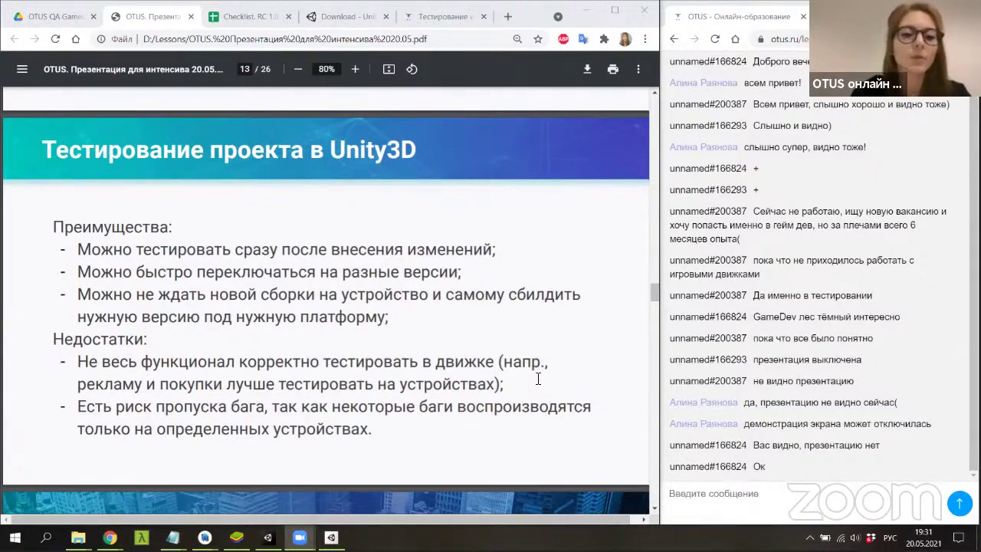
Bring the wolfsandrabbits Unity project forward and check its Android Build Settings, then close them.
mouse_move(268, 536)
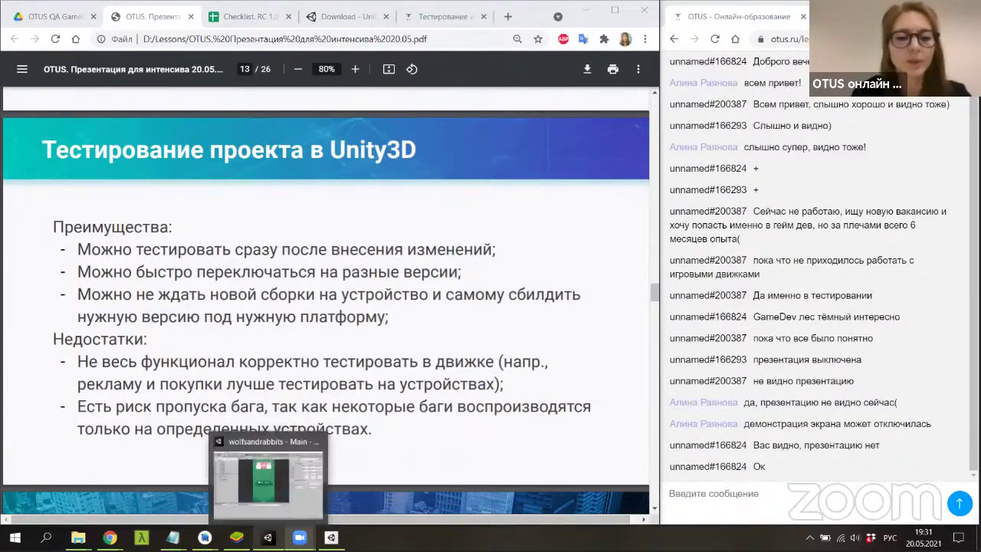
left_click(257, 491)
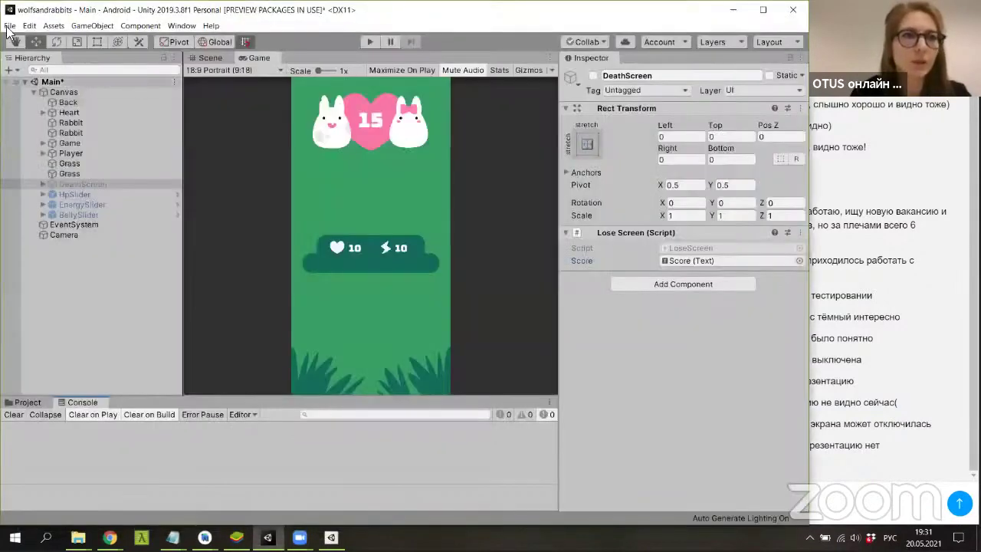
left_click(11, 28)
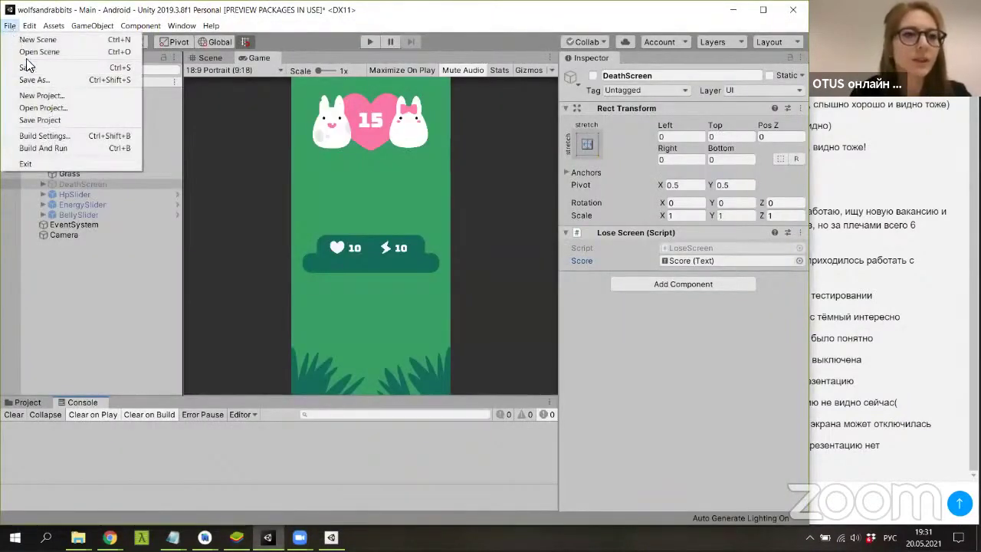
left_click(46, 136)
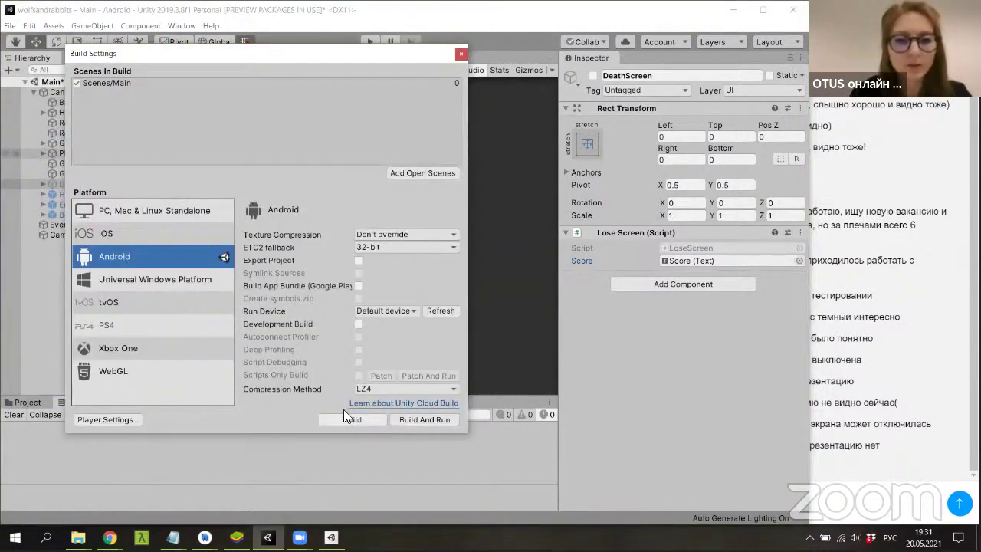
left_click(460, 55)
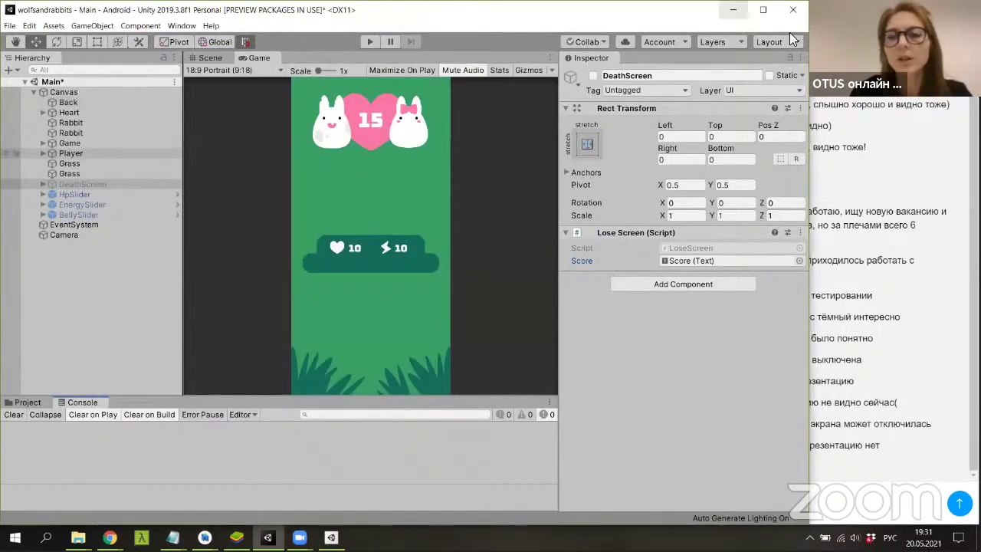
Switch back to the Chrome PDF presentation on slide 13 using Alt+Tab.
key("alt+Tab")
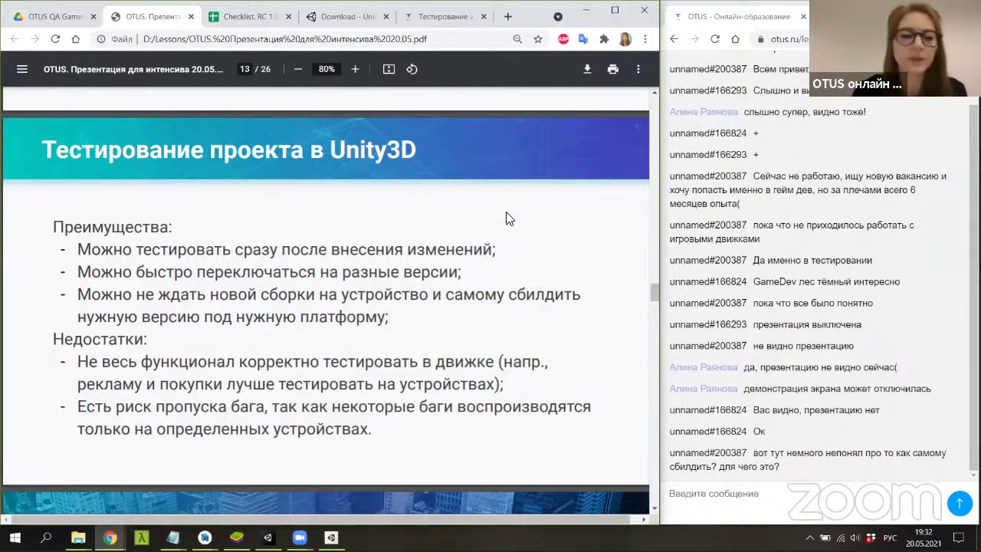
Recheck the wolfsandrabbits Android Build Settings in Unity, then minimise the editor.
left_click(267, 537)
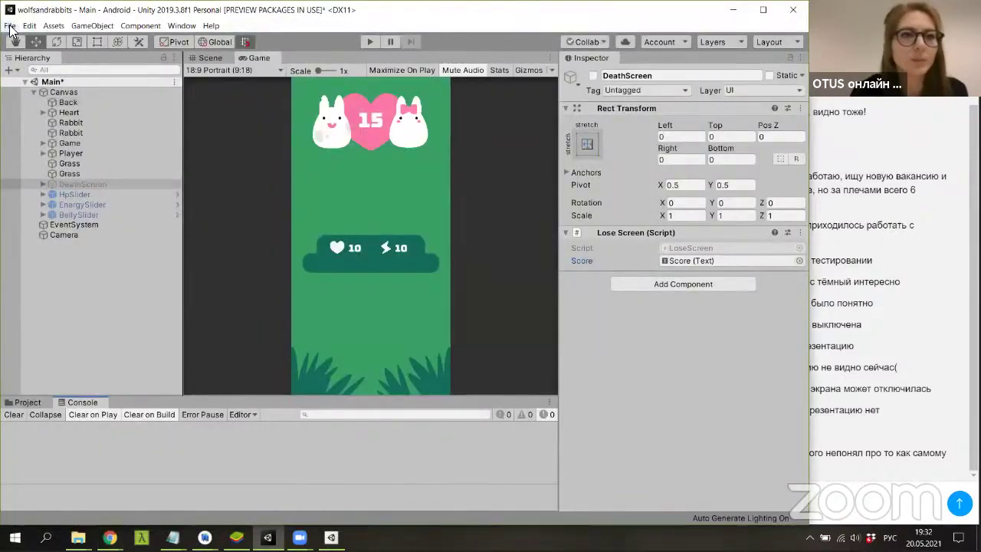
left_click(9, 26)
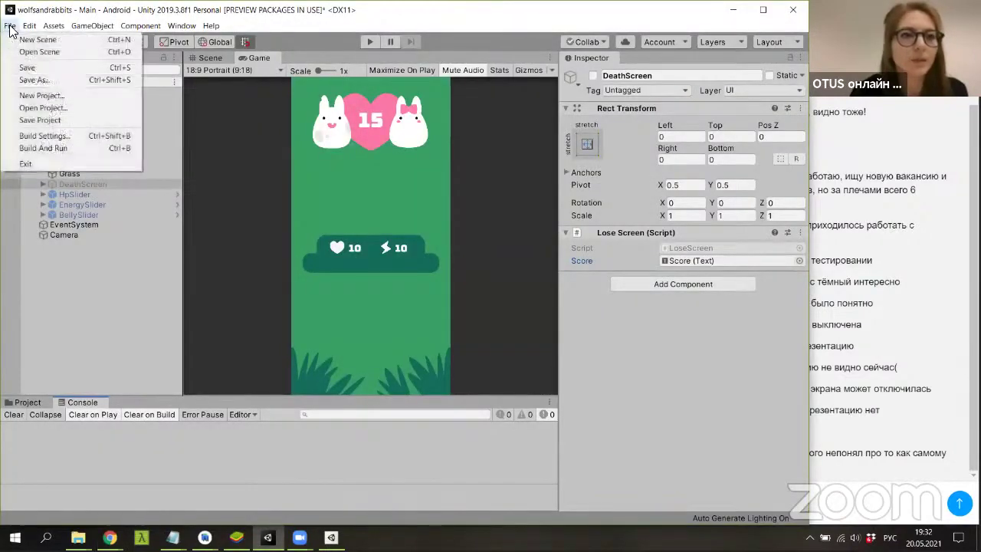
left_click(45, 137)
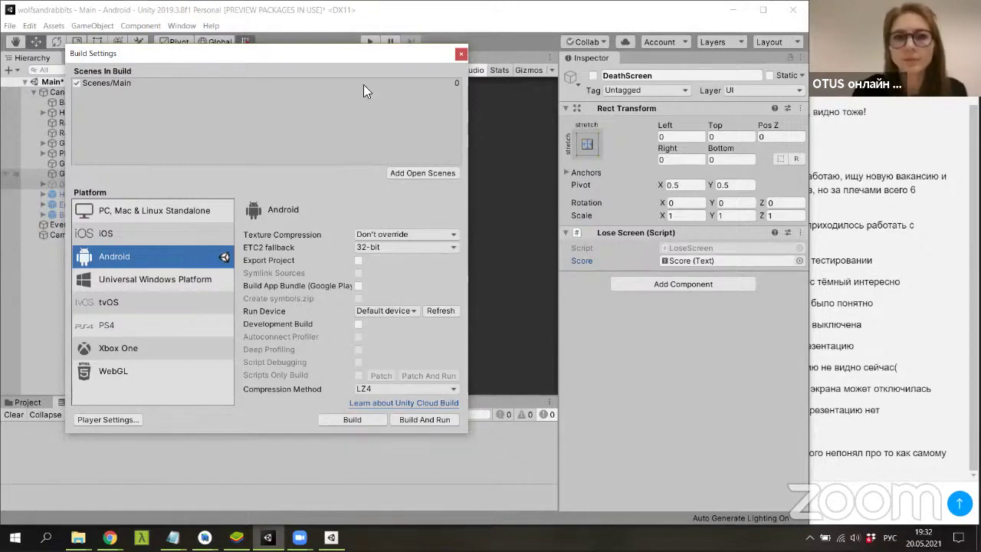
left_click(460, 53)
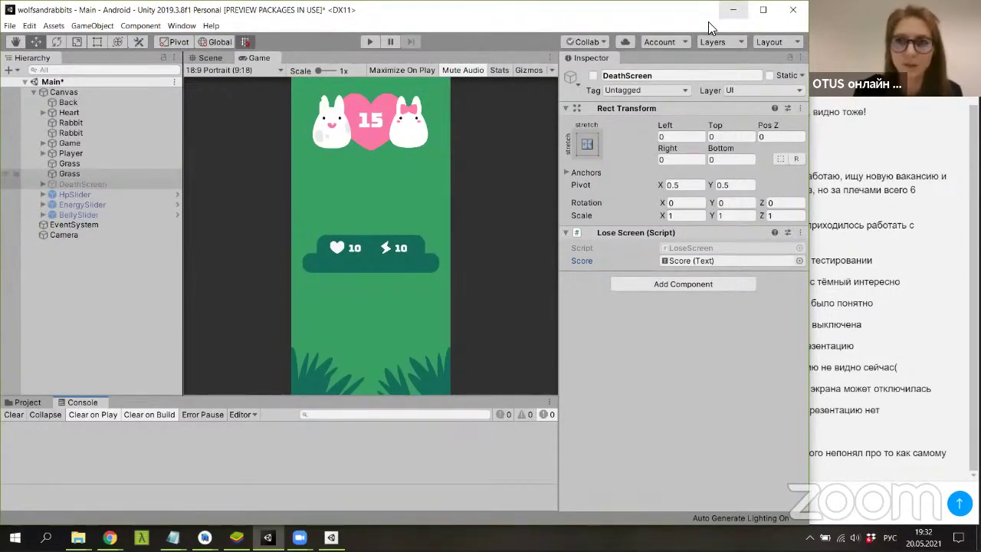
left_click(732, 10)
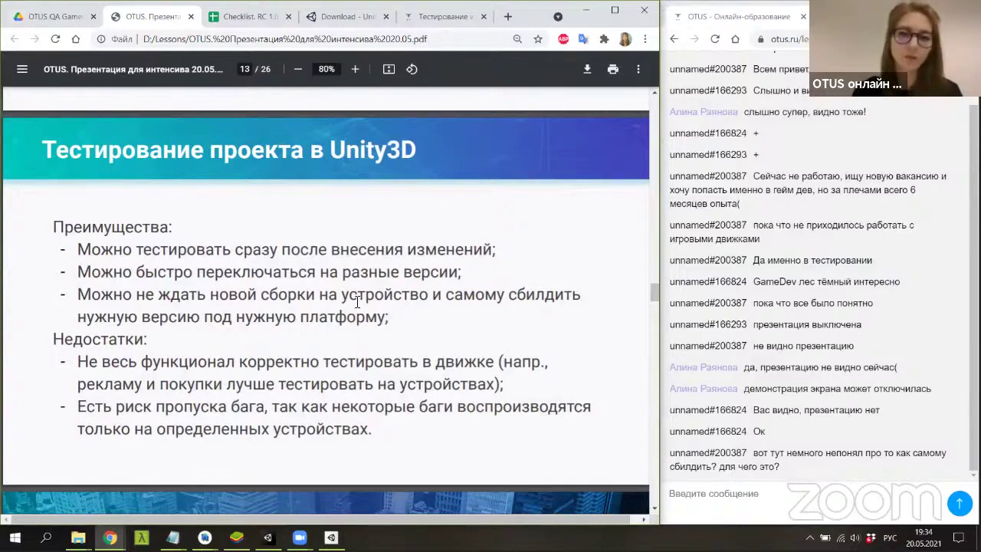
Scroll the PDF down to slide 14, 'Давайте обсудим'.
scroll(352, 305, "down", 3)
scroll(353, 305, "down", 1)
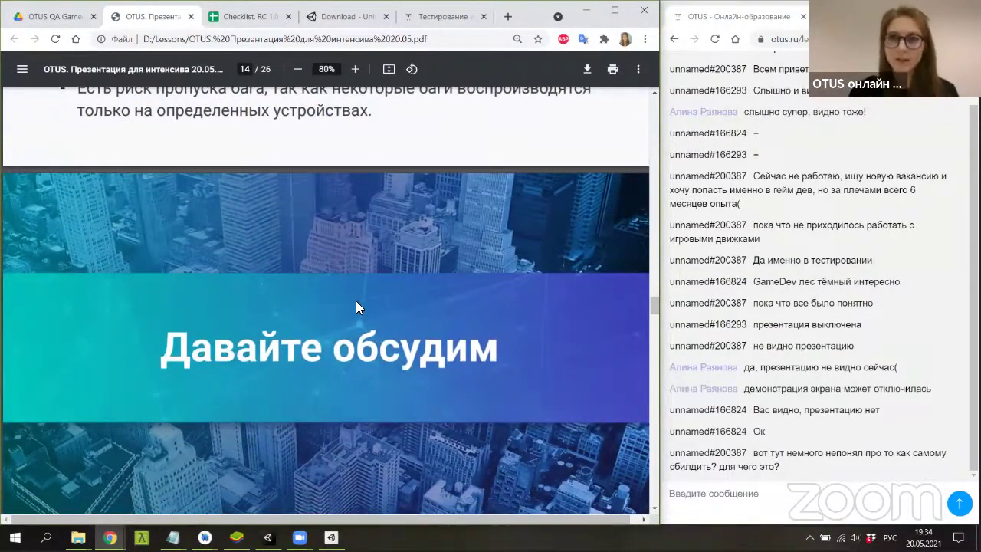
Scroll further until the 'Android Emulator (Android Studio)' slide title appears.
scroll(346, 299, "down", 1)
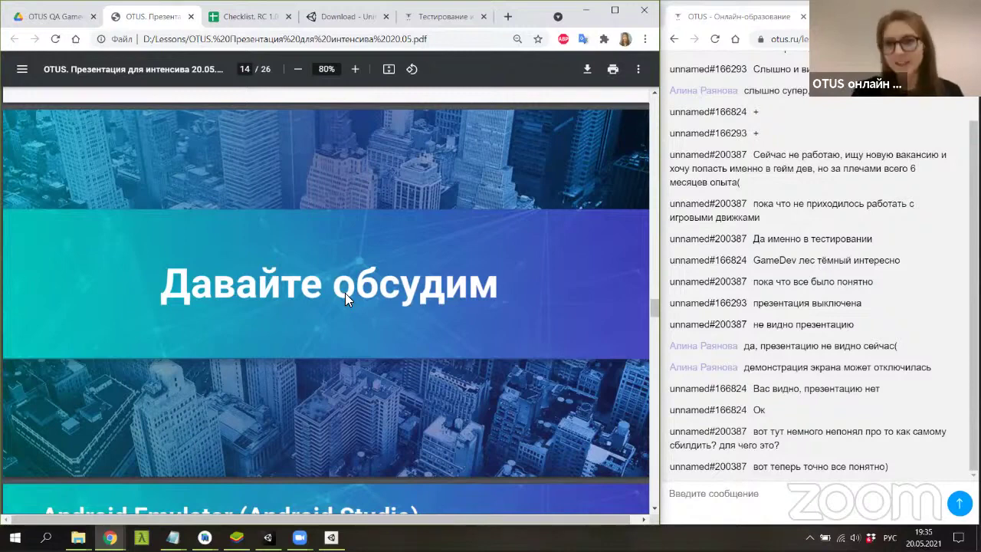
scroll(345, 298, "down", 3)
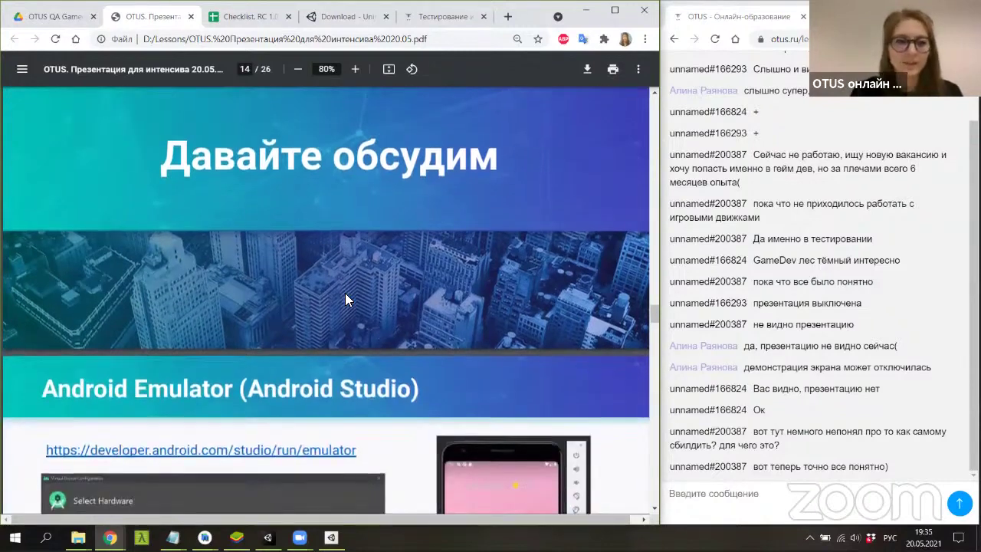
Scroll to show all of slide 15, with its emulator link and phone screenshot.
scroll(344, 299, "down", 2)
scroll(345, 299, "down", 1)
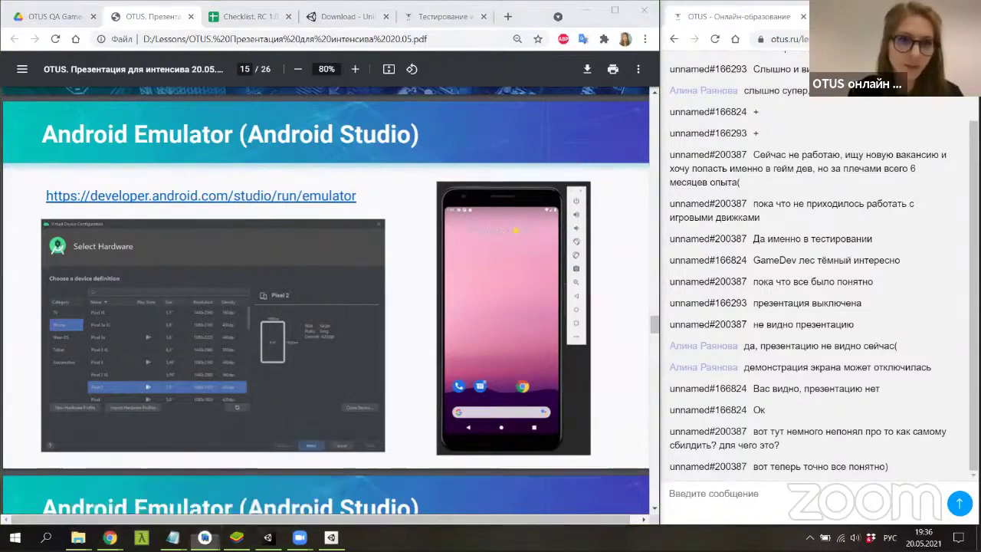
mouse_move(173, 536)
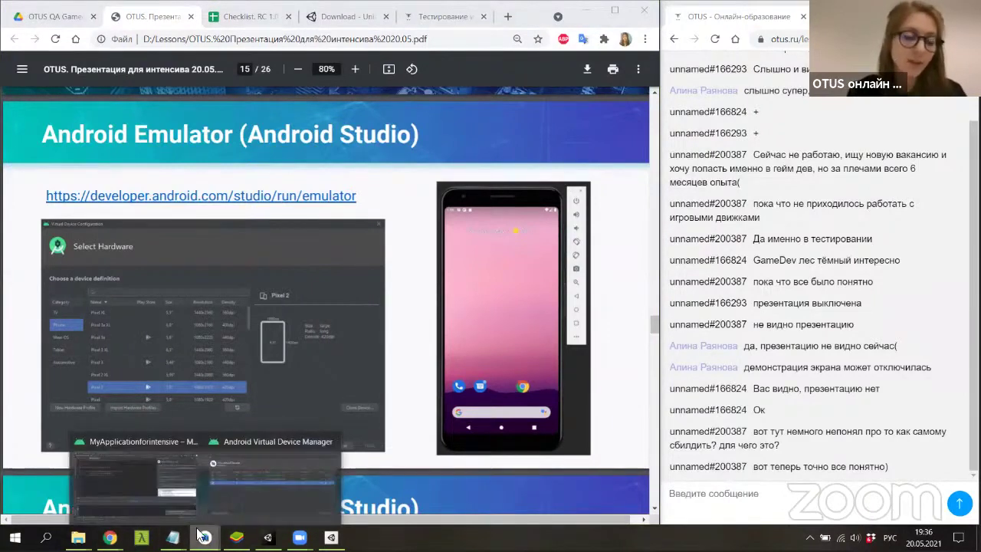
Bring the Android Studio MyApplicationforintensive project window to the front.
left_click(143, 476)
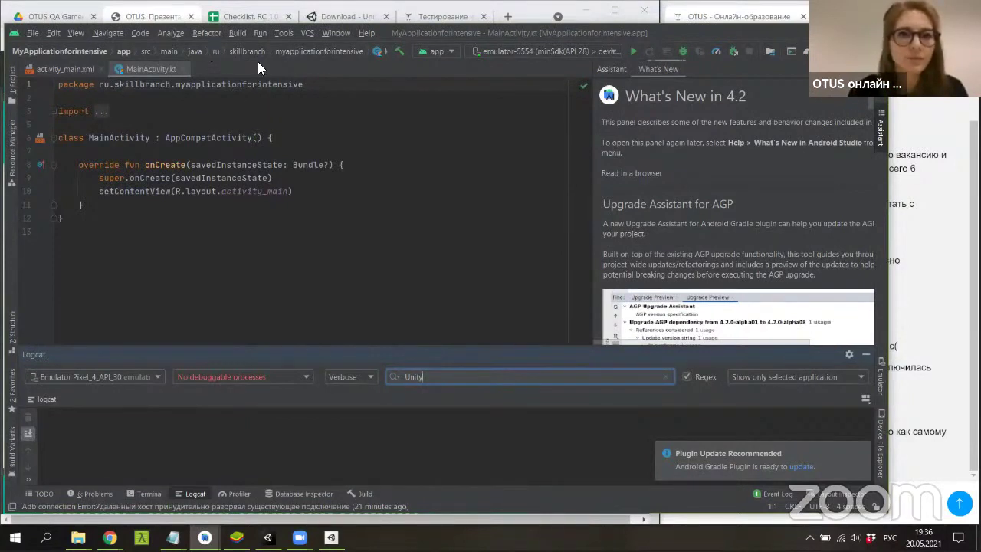
Open Tools > AVD Manager to list the three existing emulators.
left_click(285, 34)
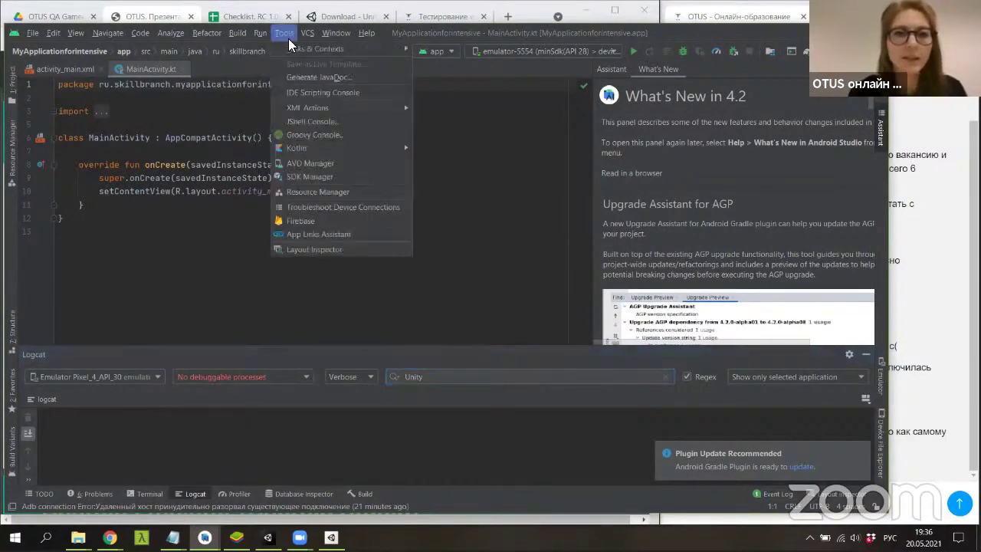
left_click(293, 164)
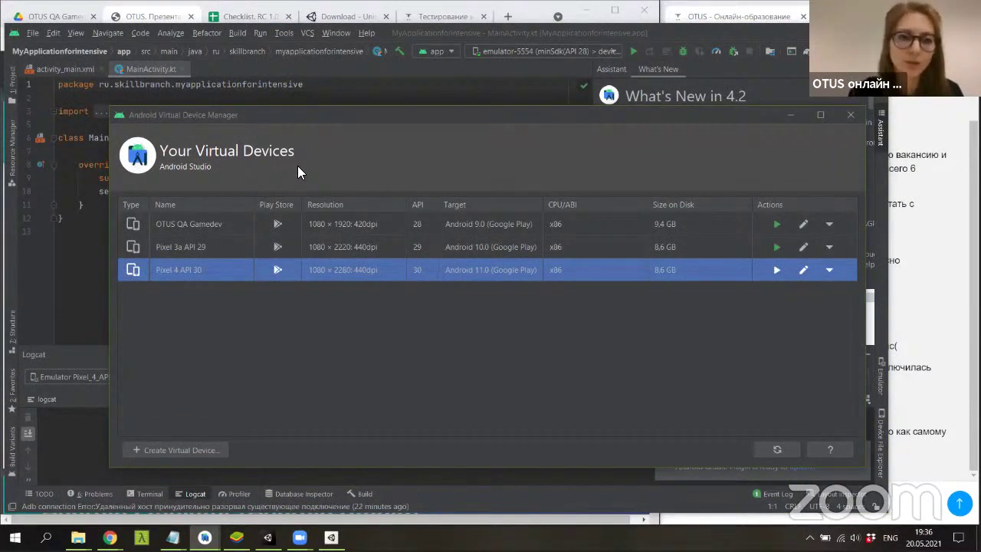
Create a new virtual device with Pixel 4 phone hardware and advance to the System Image step.
left_click(164, 450)
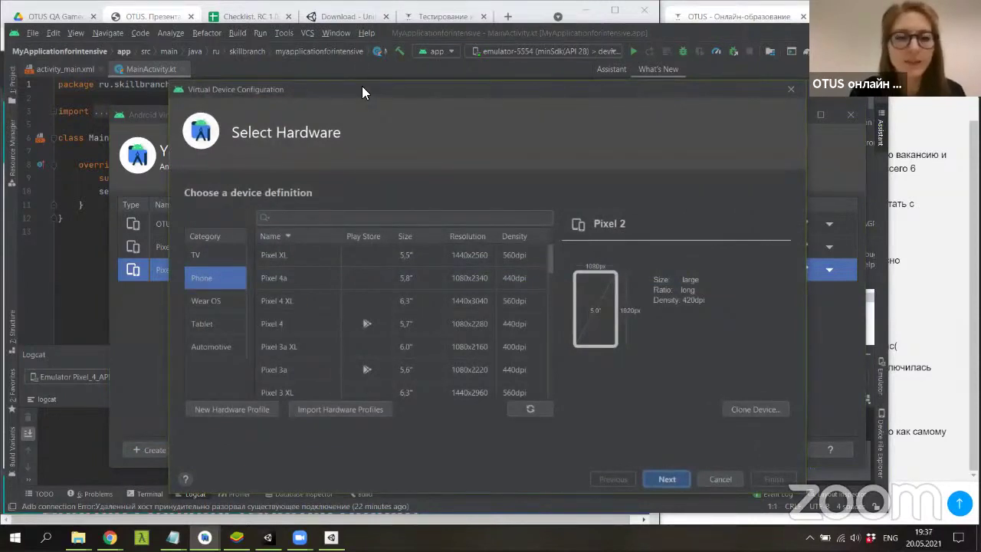
left_click_drag(361, 87, 290, 68)
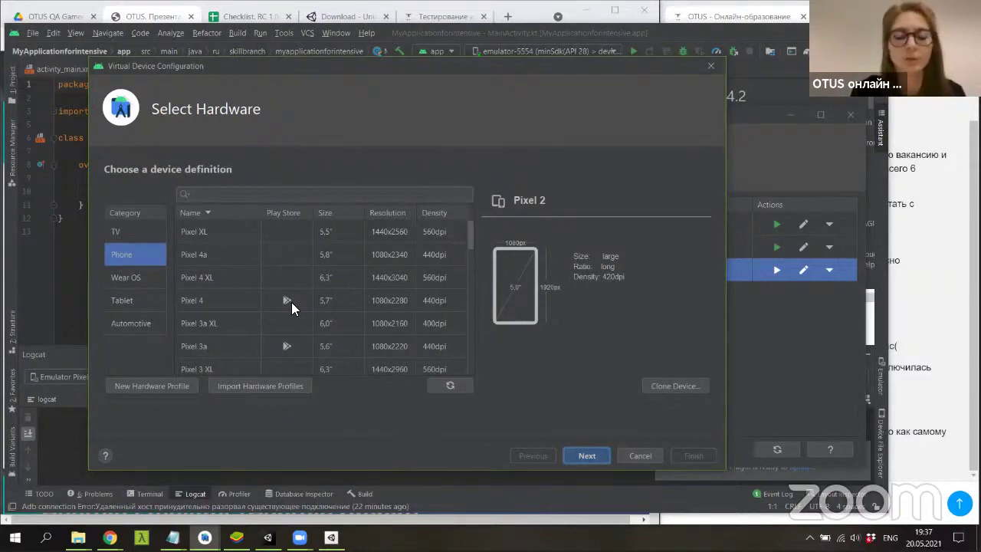
scroll(291, 302, "down", 2)
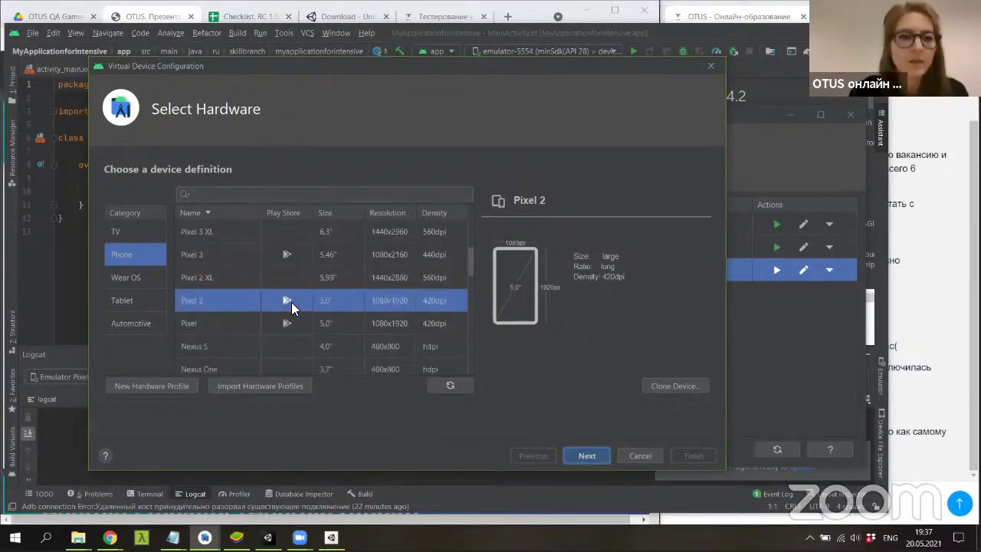
scroll(291, 302, "down", 1)
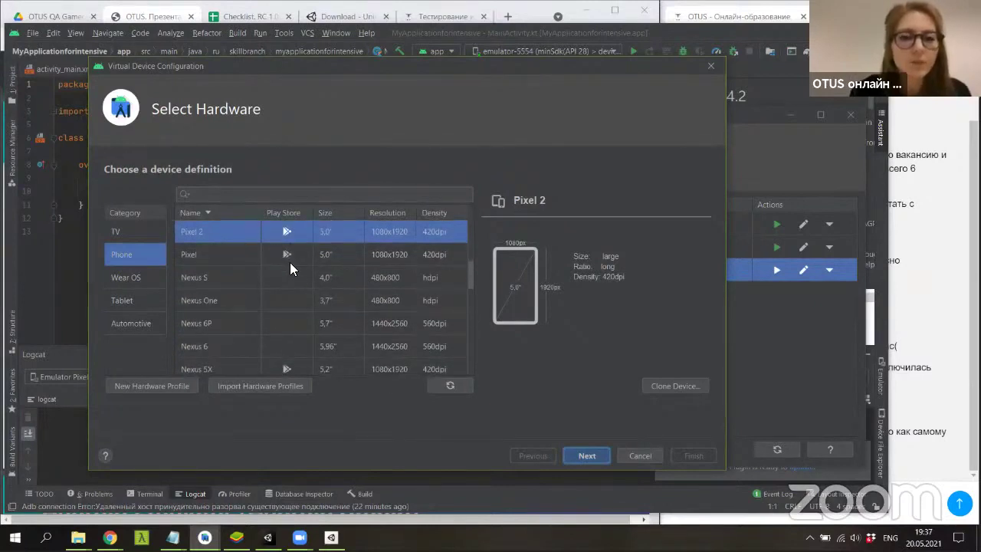
scroll(293, 283, "up", 1)
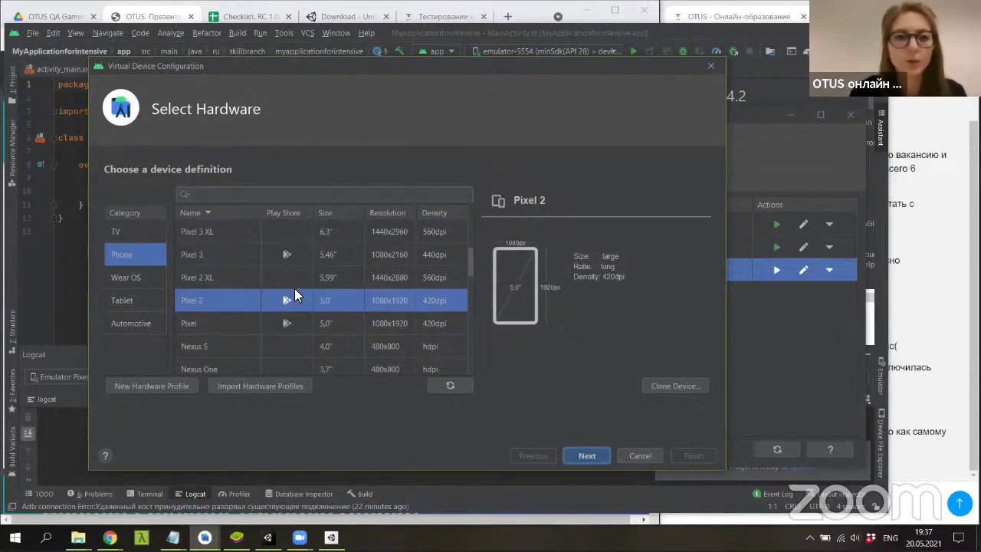
scroll(294, 290, "up", 2)
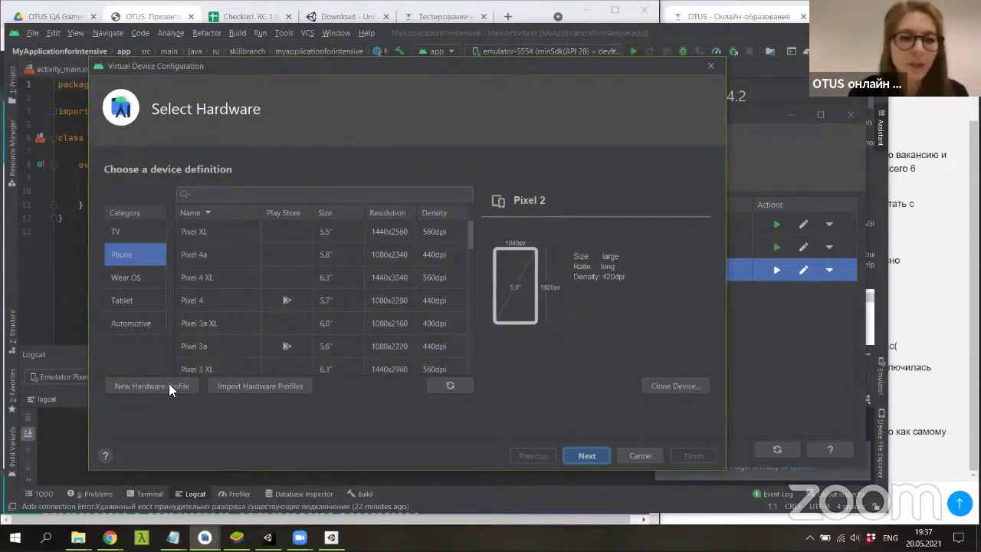
left_click(218, 303)
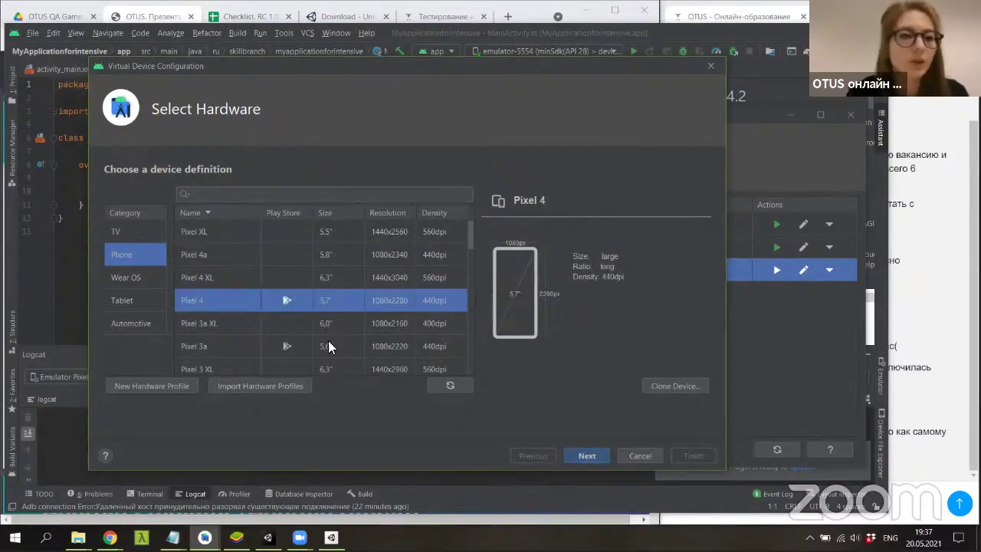
left_click(586, 456)
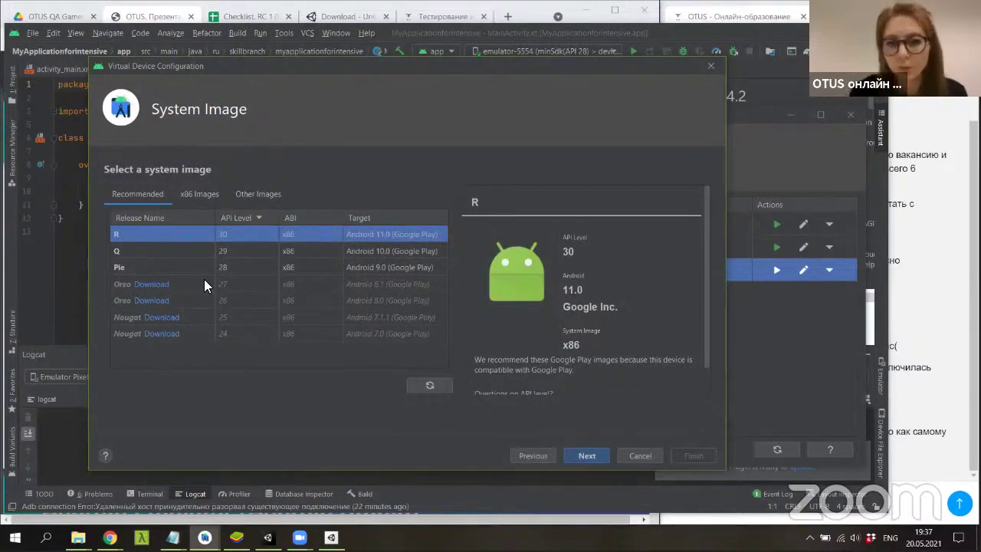
Select the Q system image: API 29, Android 10.0 with Google Play, x86.
left_click(189, 250)
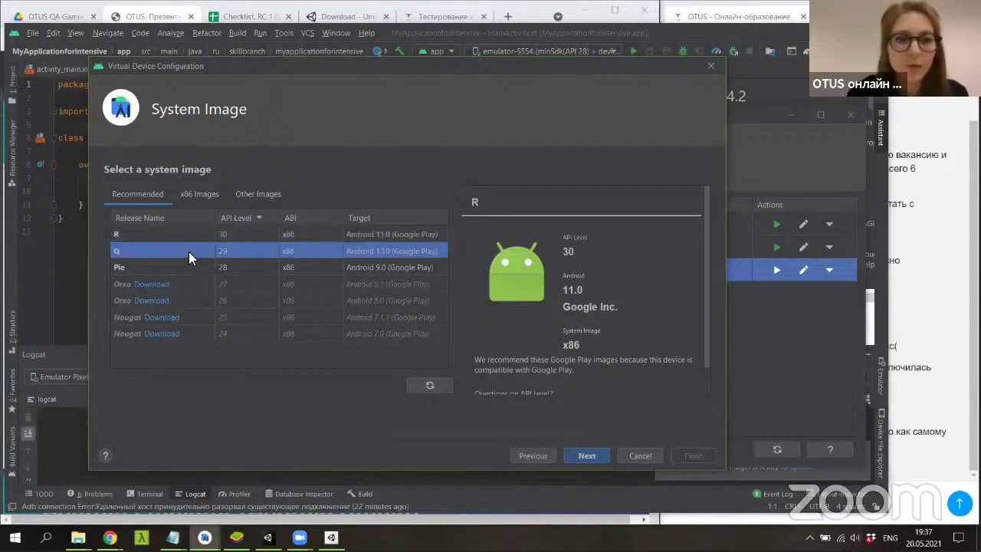
Continue to the Verify Configuration summary for the Pixel 4 API 29 device.
left_click(591, 457)
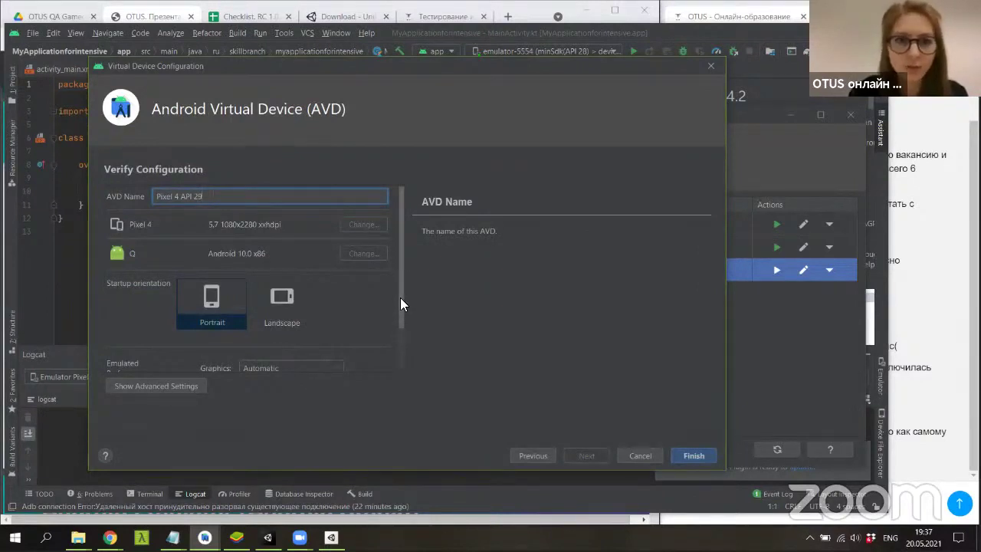
mouse_move(400, 303)
left_mouse_down()
mouse_move(399, 330)
mouse_move(399, 280)
left_mouse_up()
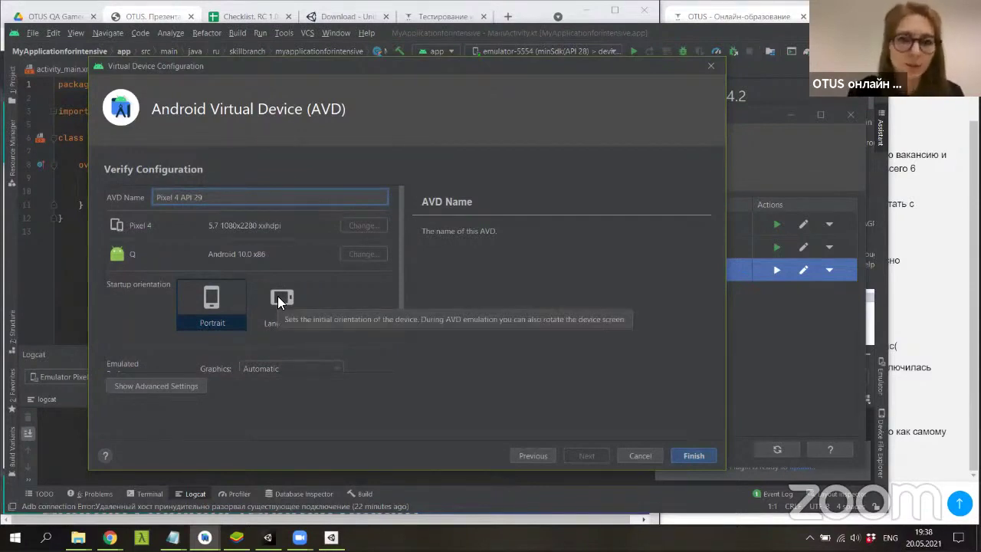
scroll(168, 297, "down", 3)
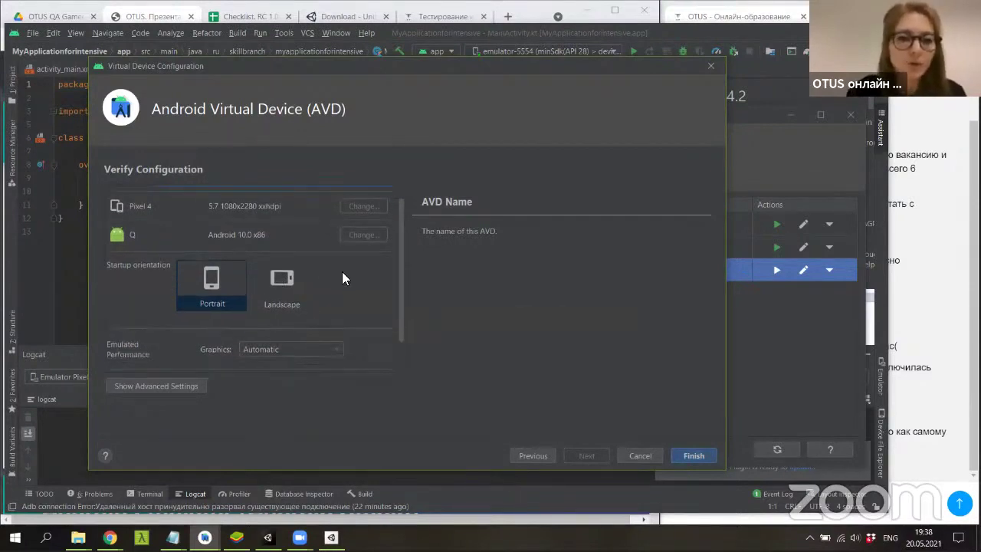
Reveal the advanced settings and keep the network speed at Full.
left_click(121, 387)
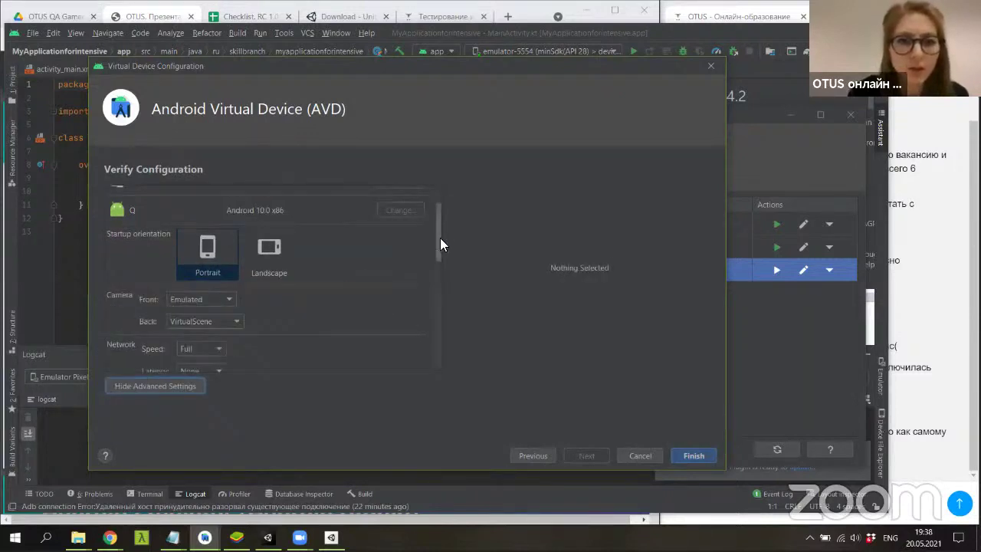
left_click_drag(441, 239, 436, 280)
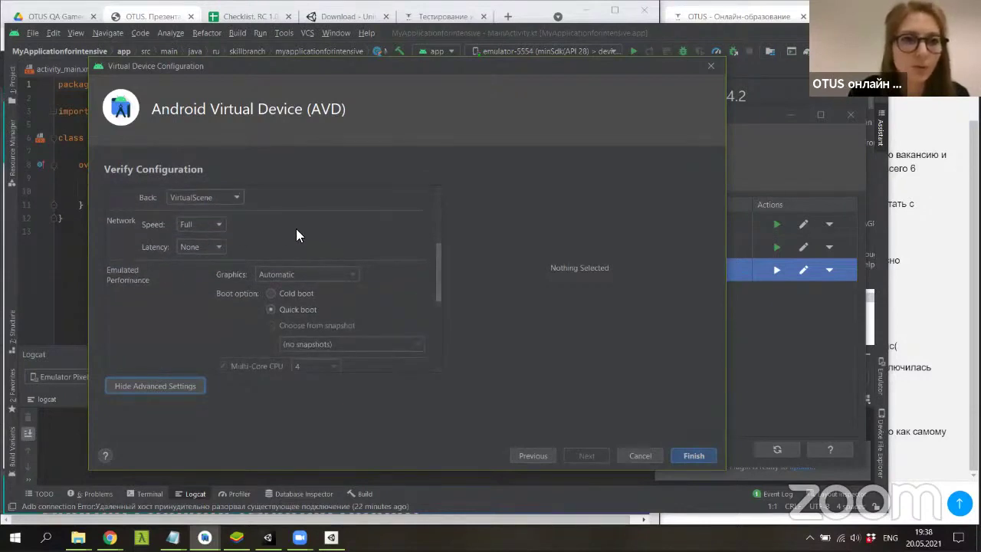
left_click(210, 225)
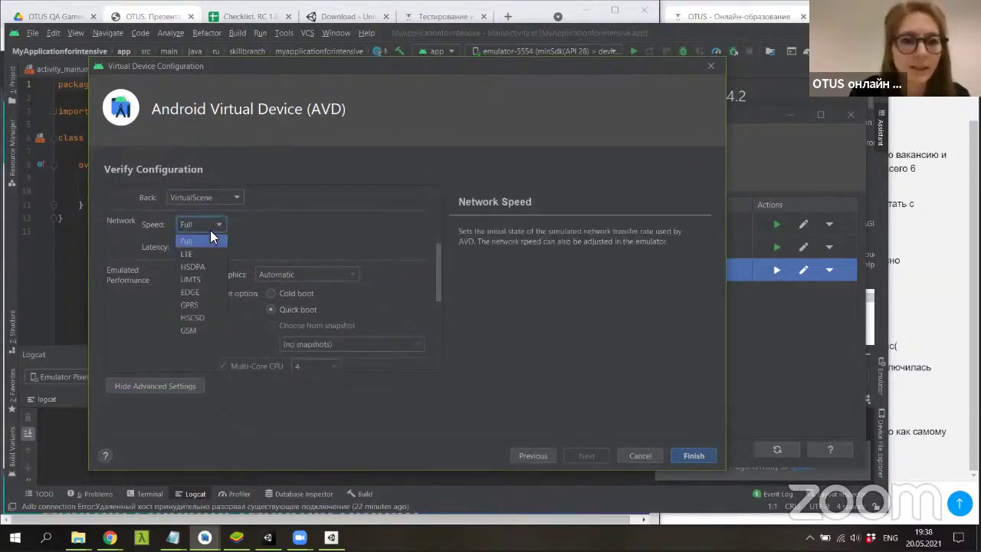
left_click(208, 226)
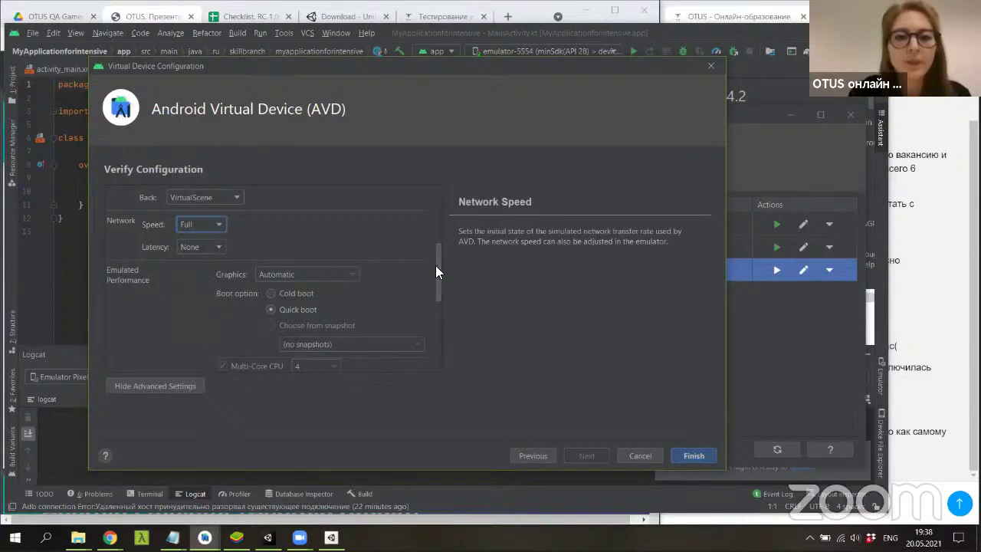
left_click_drag(436, 272, 436, 317)
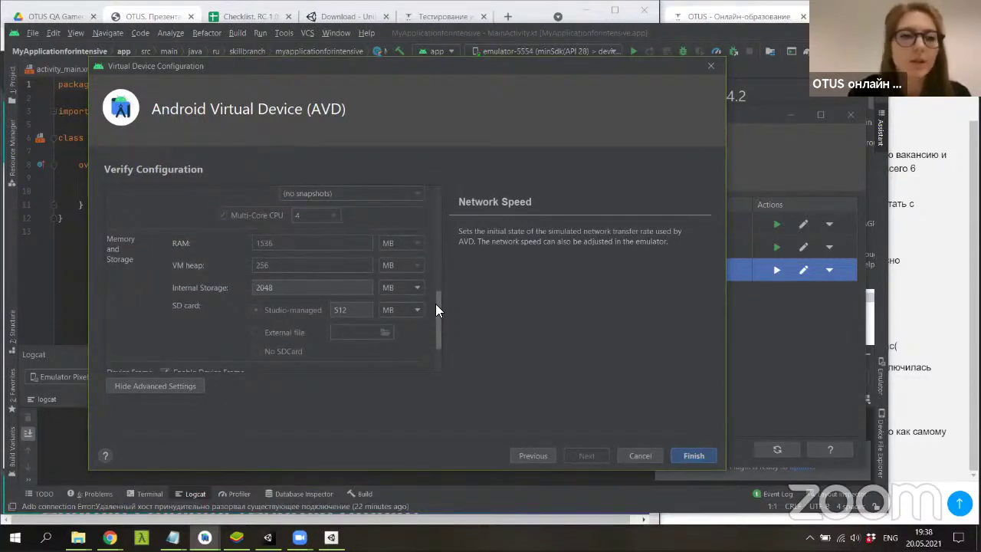
mouse_move(438, 310)
left_mouse_down()
mouse_move(438, 360)
mouse_move(436, 231)
left_mouse_up()
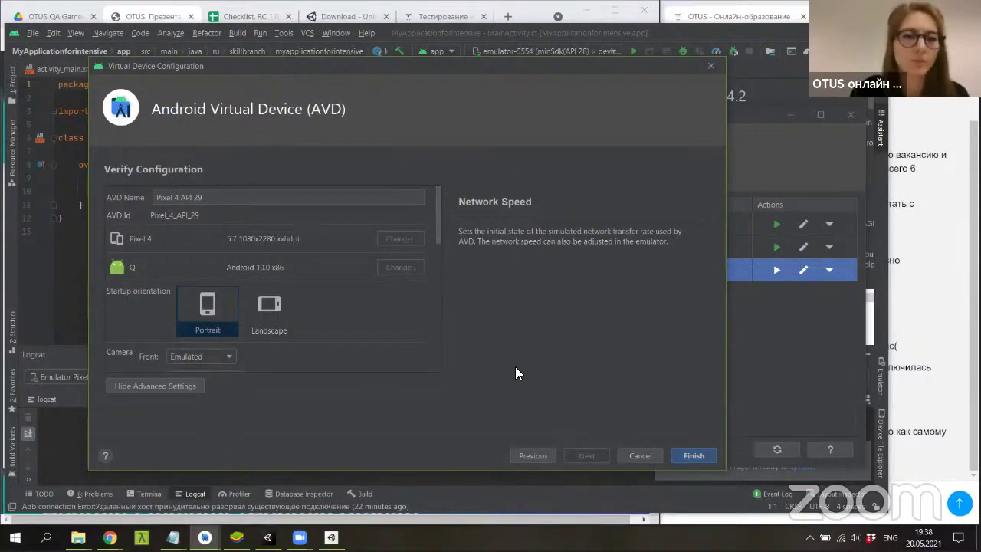
Replace the AVD name with 'Game QA Course', then cancel the wizard without creating the device.
left_click(230, 196)
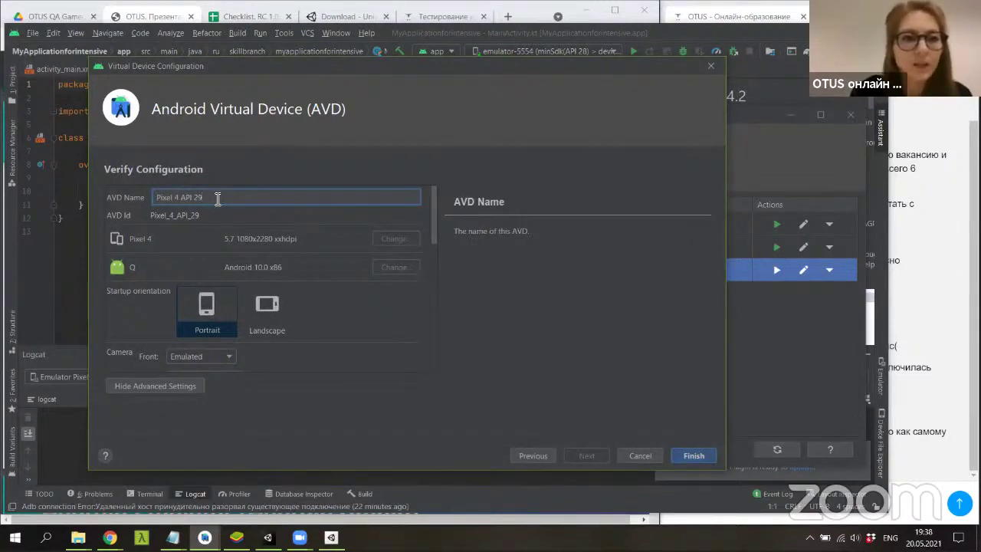
left_click_drag(217, 197, 156, 198)
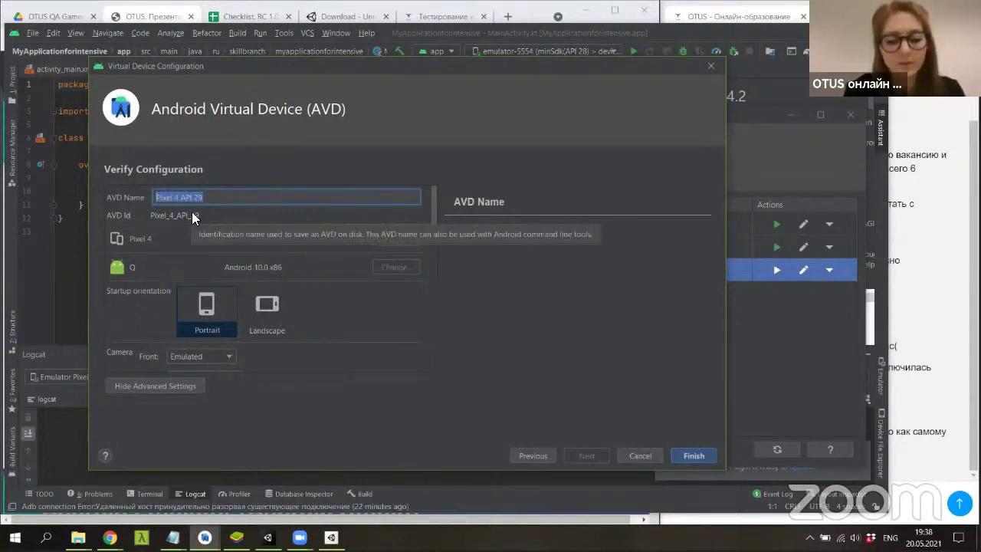
type("Game QA (")
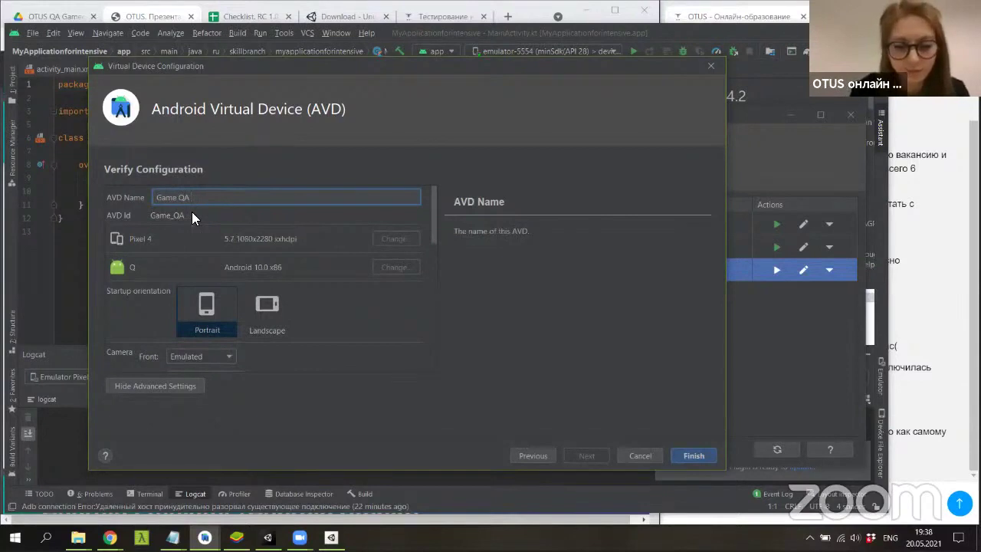
key("BackSpace")
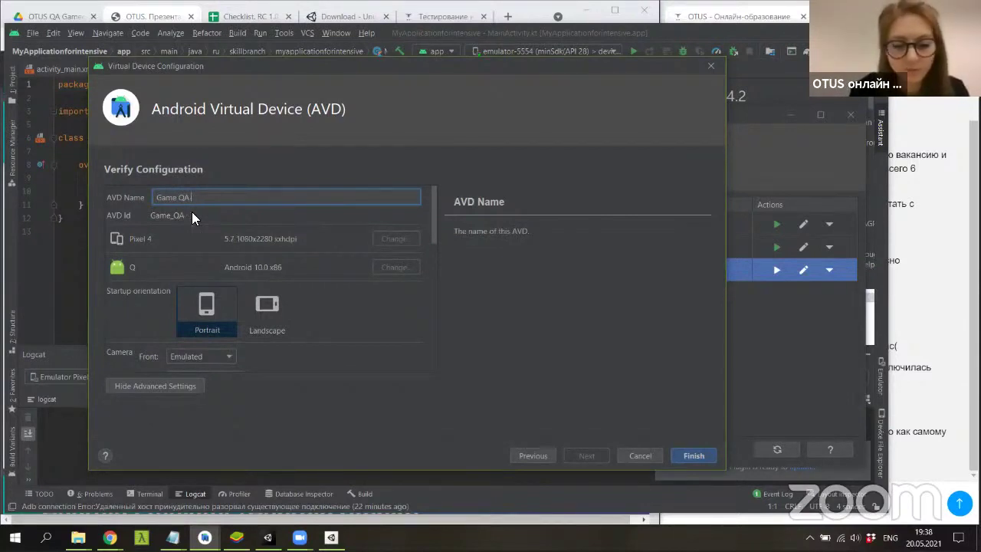
type("Course")
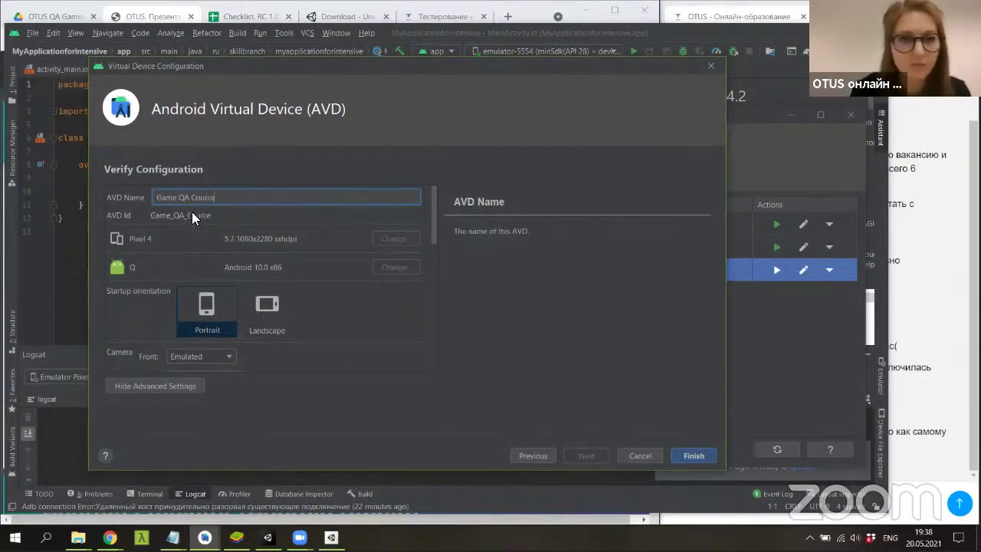
type("n")
type("se")
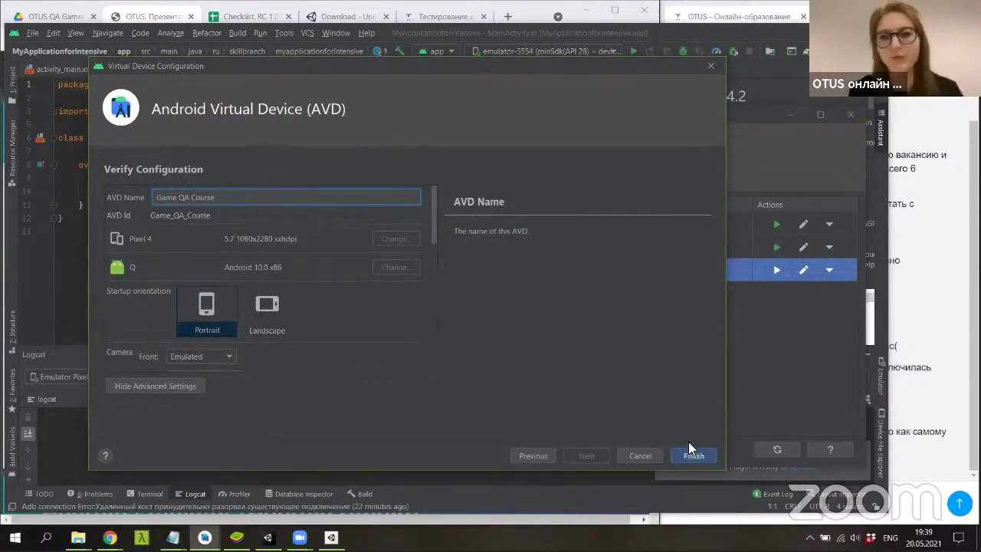
left_click(639, 454)
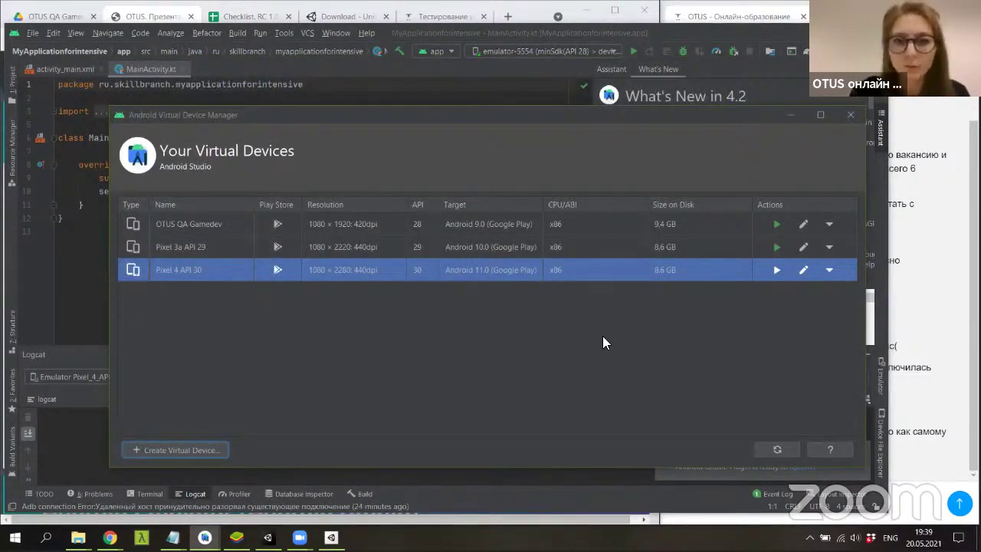
Launch the Pixel 4 API 30 virtual device from the AVD Manager list.
left_click(776, 277)
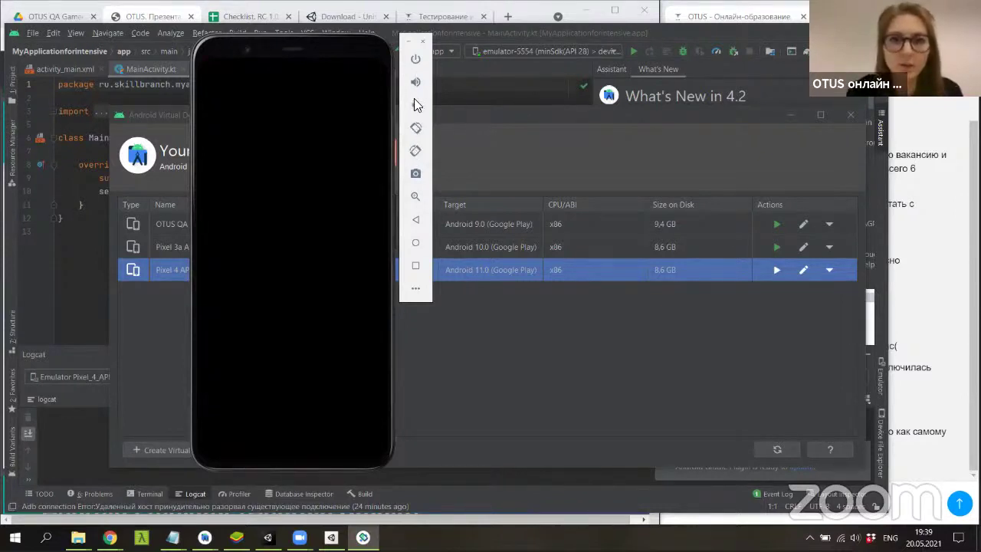
Wake the emulated phone, open its app list and launch the Play Store.
left_click(416, 61)
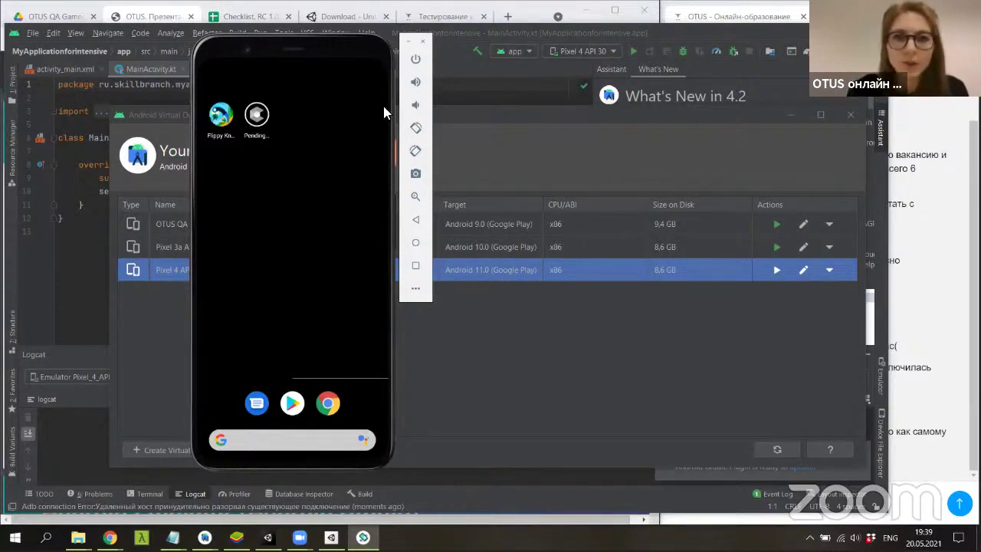
left_click_drag(315, 436, 330, 253)
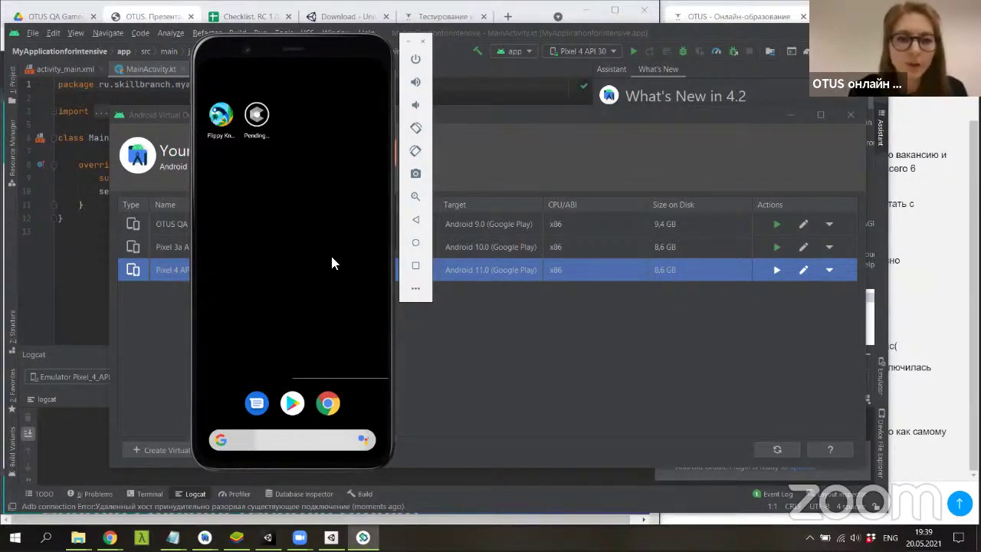
left_click_drag(341, 119, 314, 452)
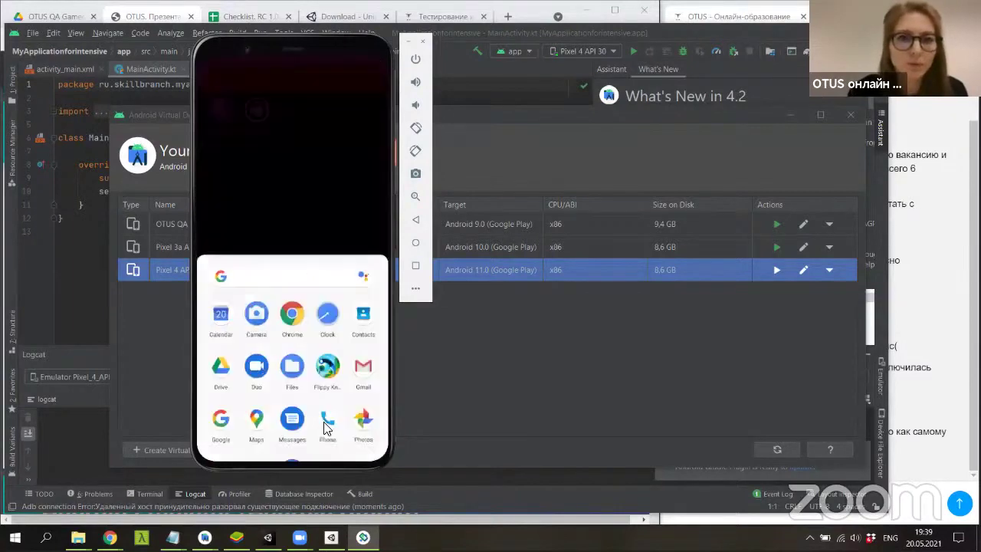
left_click_drag(316, 218, 317, 73)
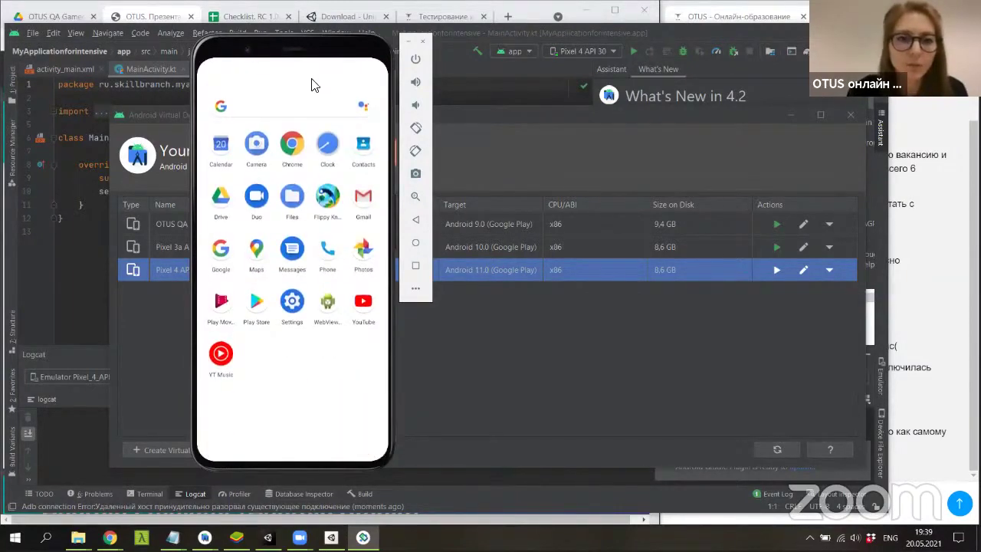
left_click(256, 305)
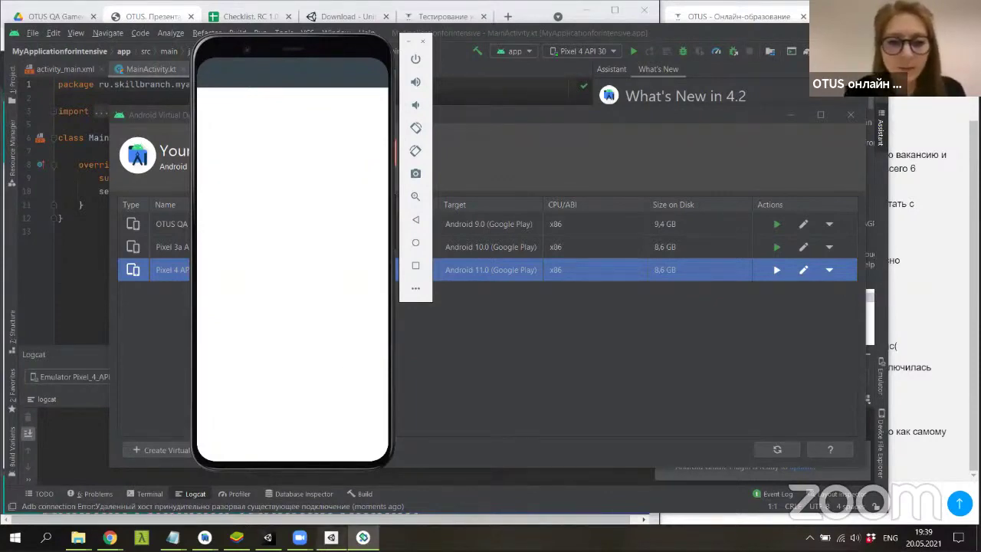
Close the wolfsandrabbits Unity window and answer its save prompt.
left_click(331, 537)
left_click(621, 112)
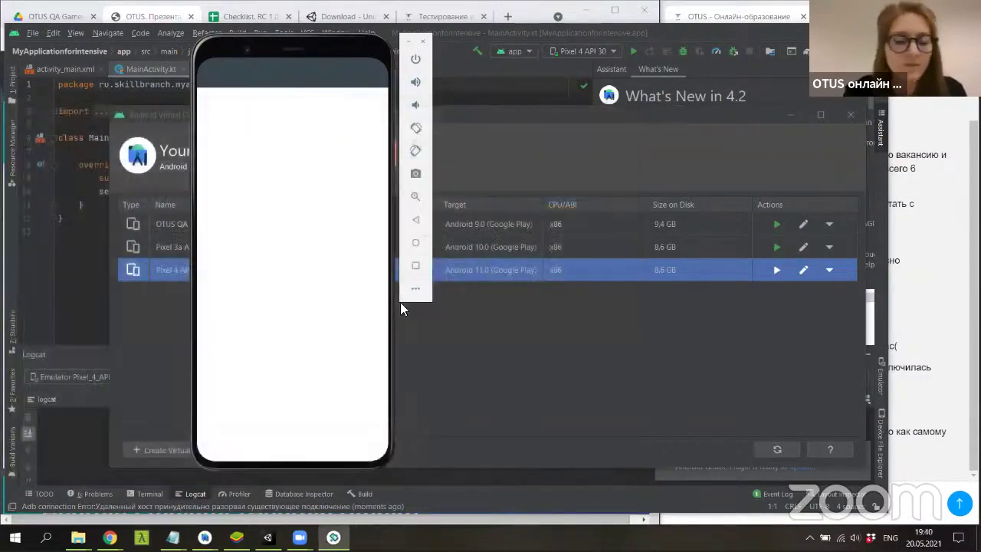
mouse_move(268, 538)
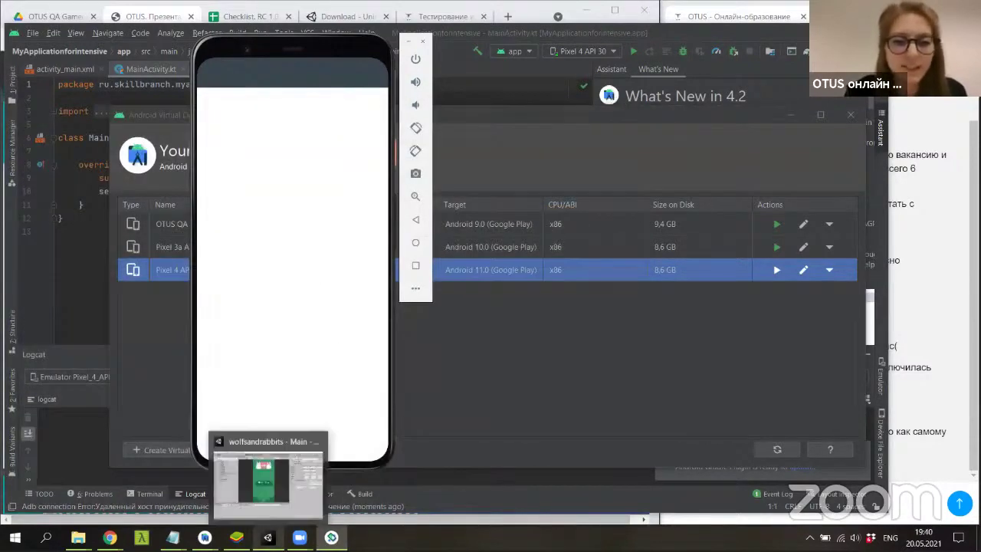
left_click(314, 442)
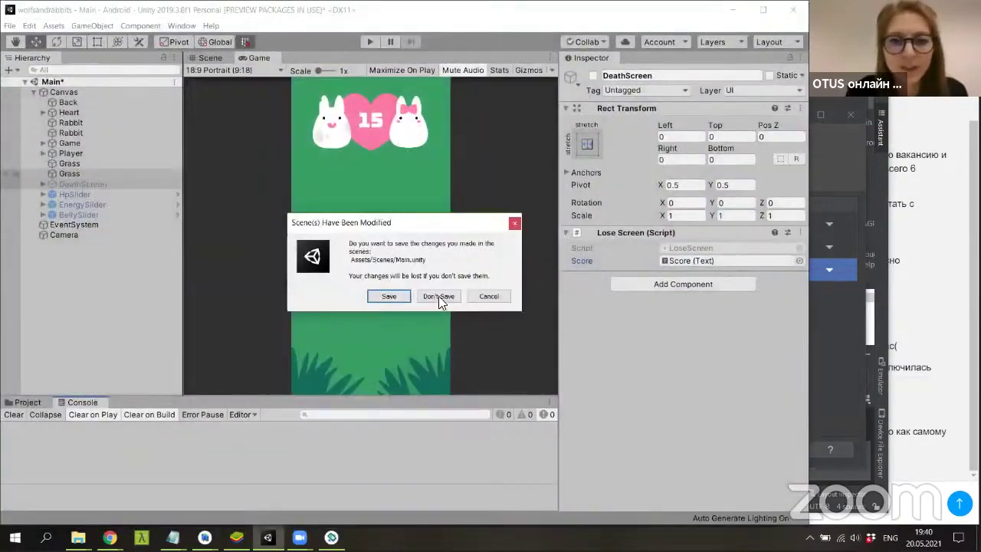
left_click(439, 297)
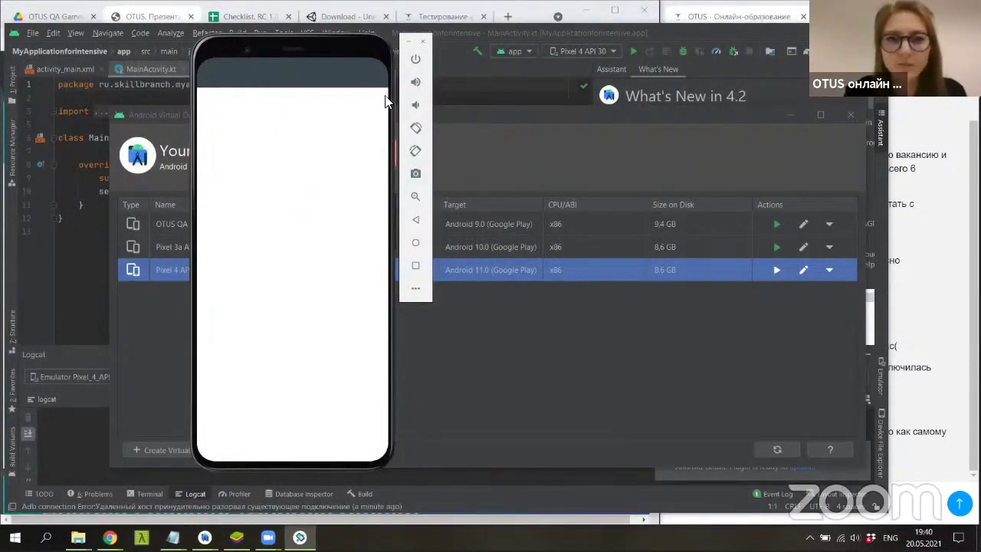
Open the emulator's Extended Controls and move both windows to the left.
left_click(417, 291)
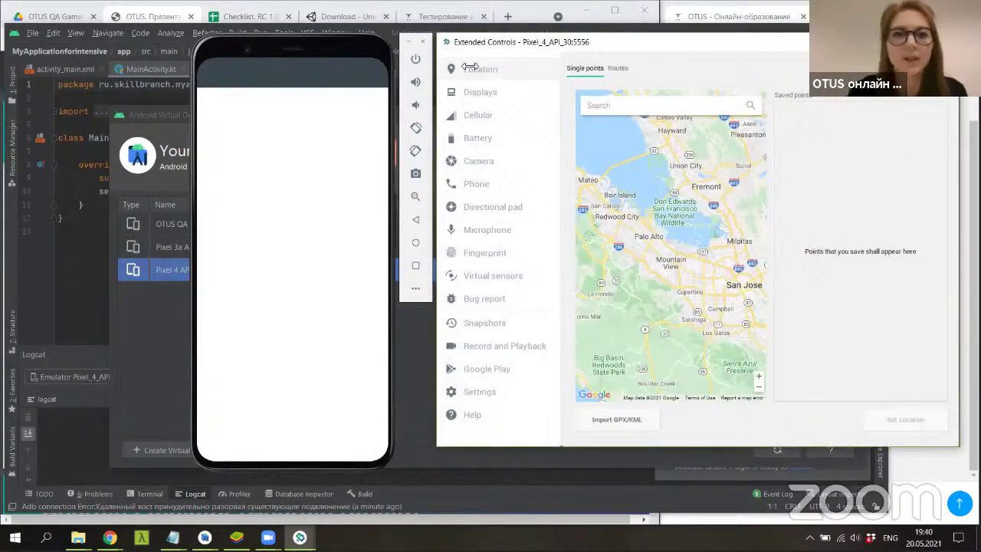
left_click_drag(337, 46, 164, 46)
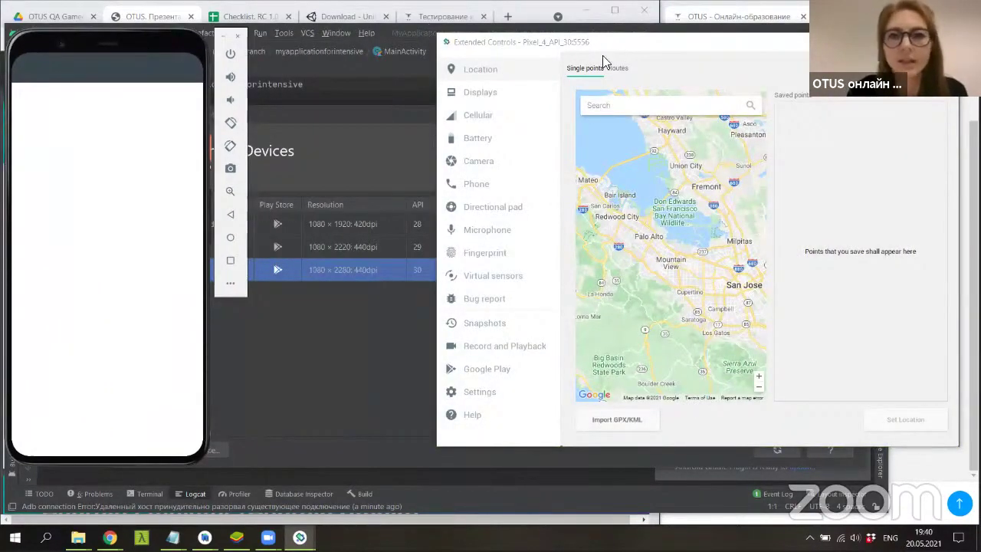
left_click(627, 48)
left_click_drag(626, 48, 445, 49)
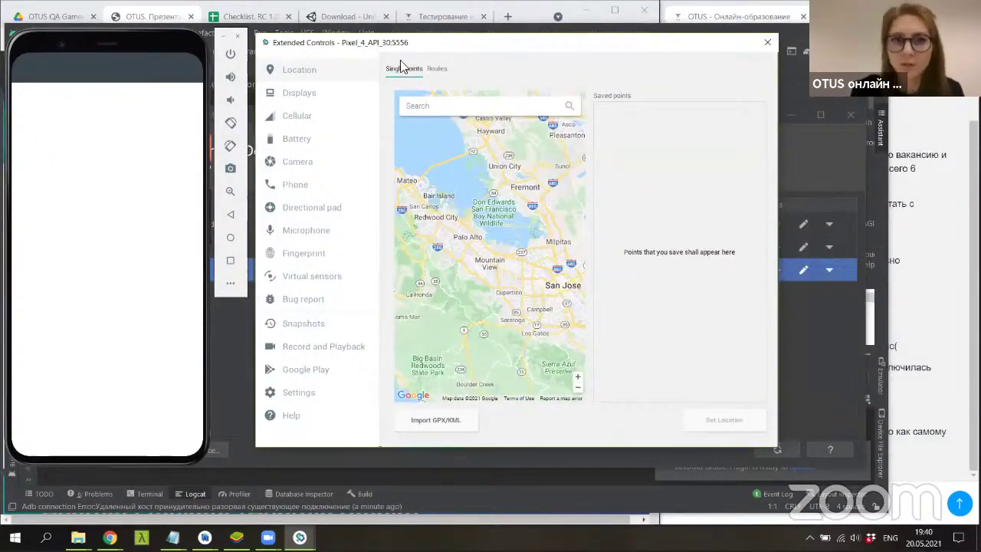
Browse the Displays, Cellular and Battery settings, check battery health states, and return the phone home.
left_click(315, 98)
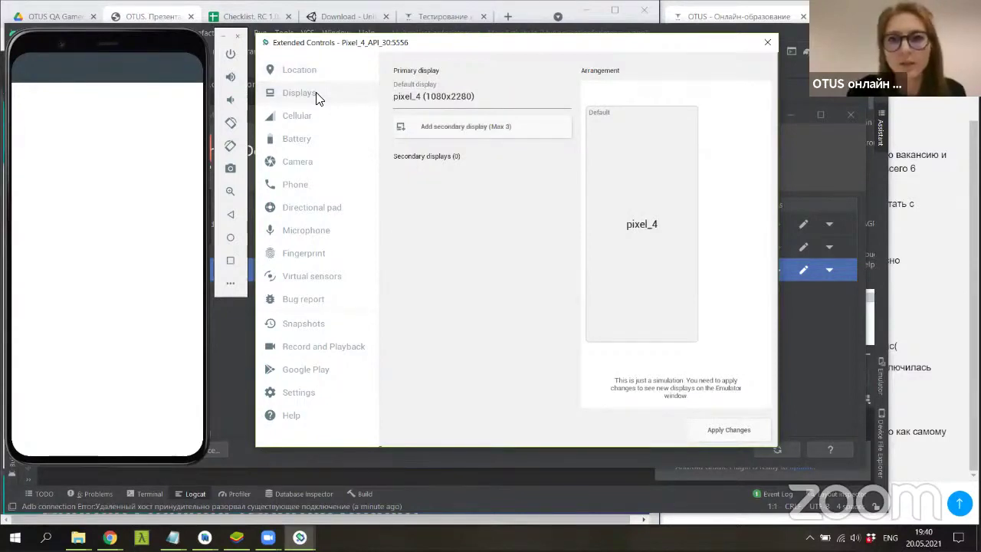
left_click(308, 121)
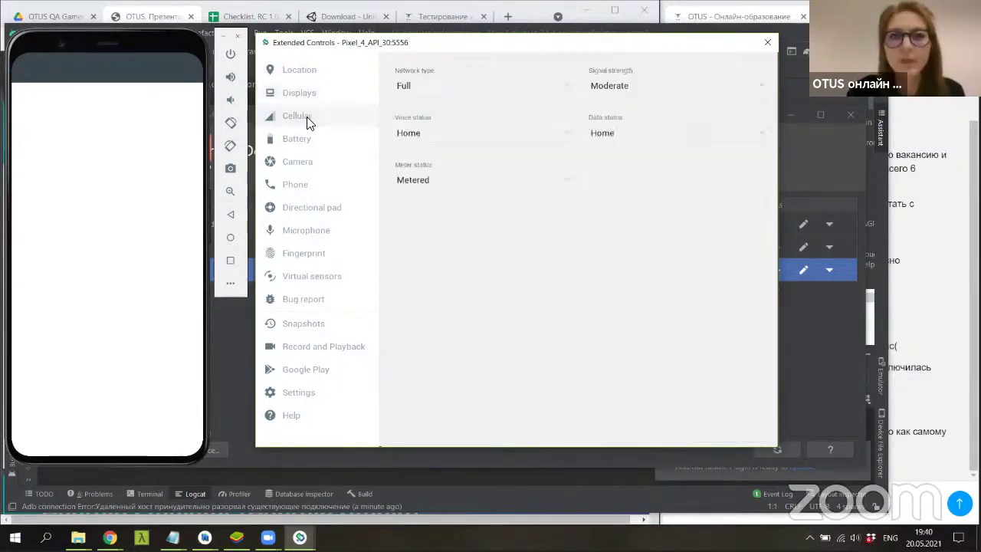
left_click(314, 140)
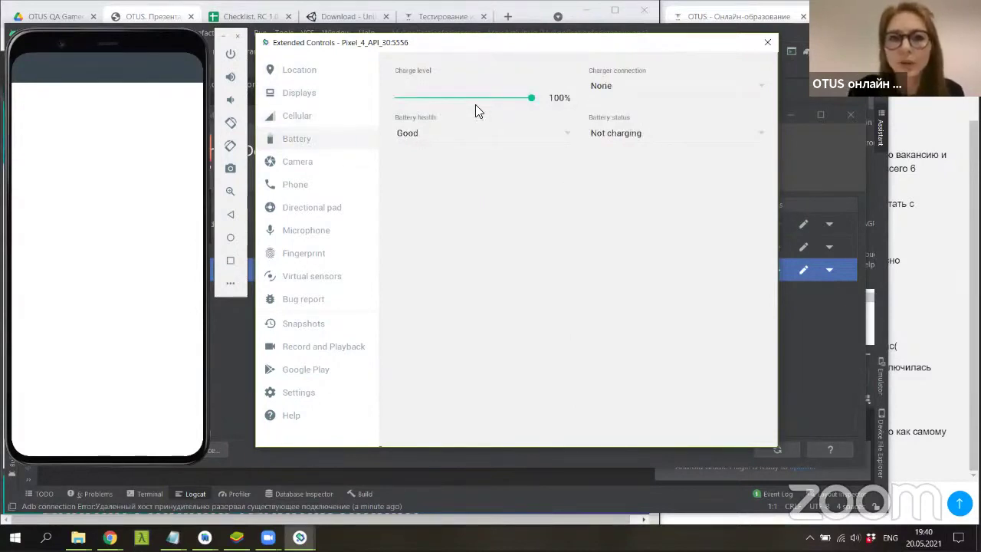
left_click(473, 132)
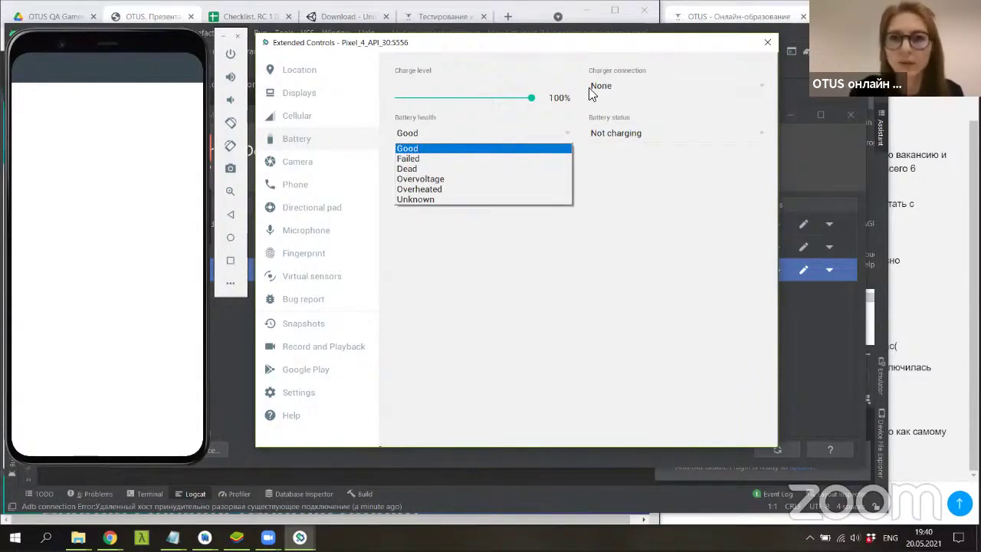
left_click(227, 241)
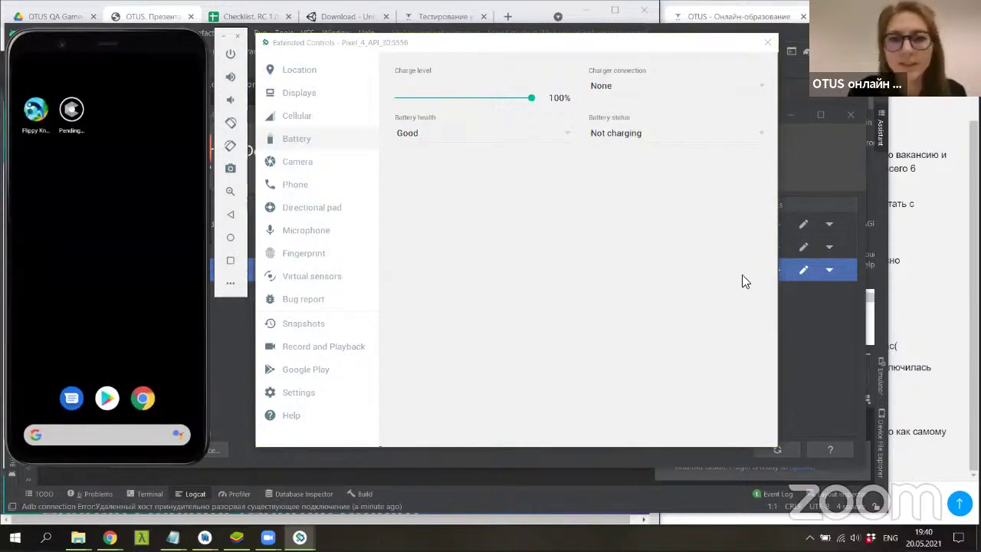
Browse the Camera, Phone, Directional pad, Microphone and Fingerprint settings pages.
left_click(305, 162)
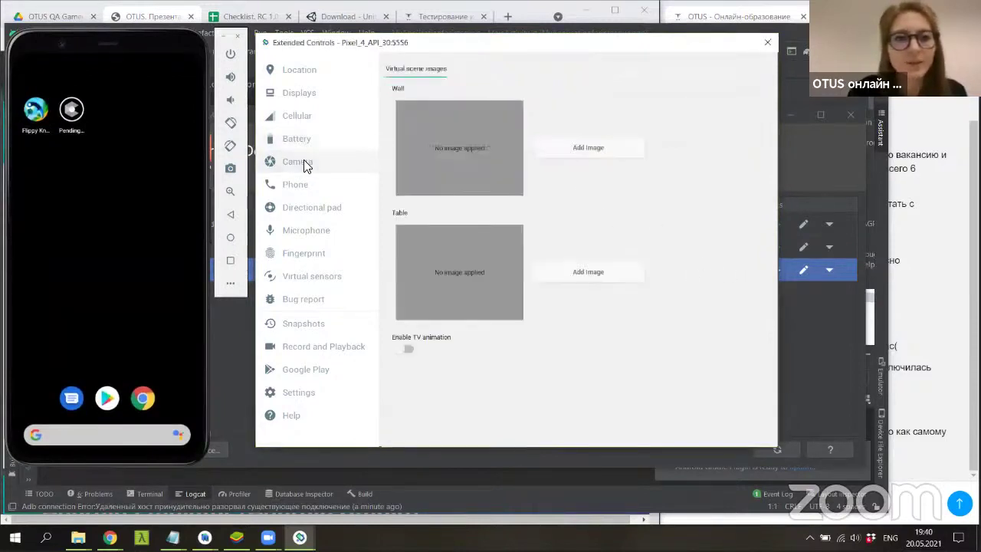
left_click(305, 184)
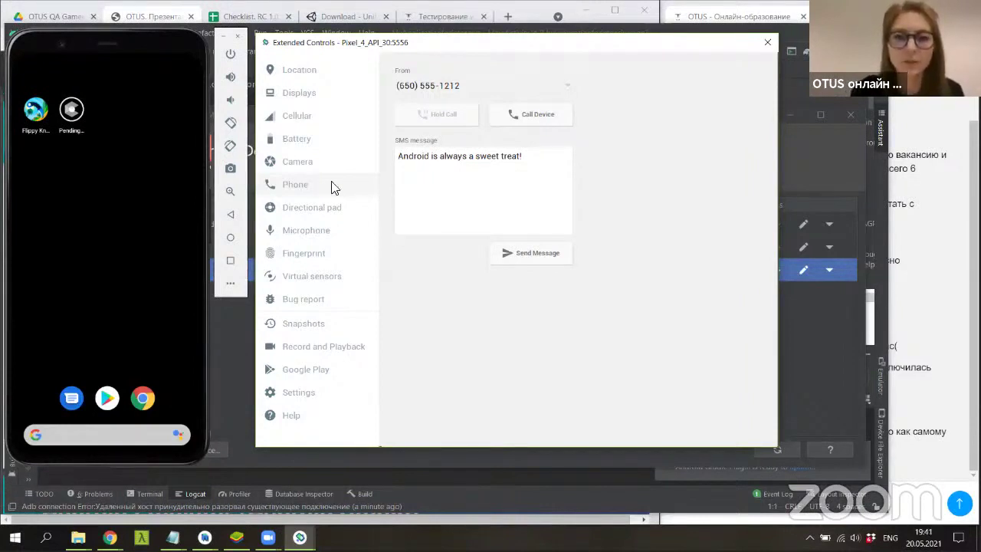
left_click(301, 207)
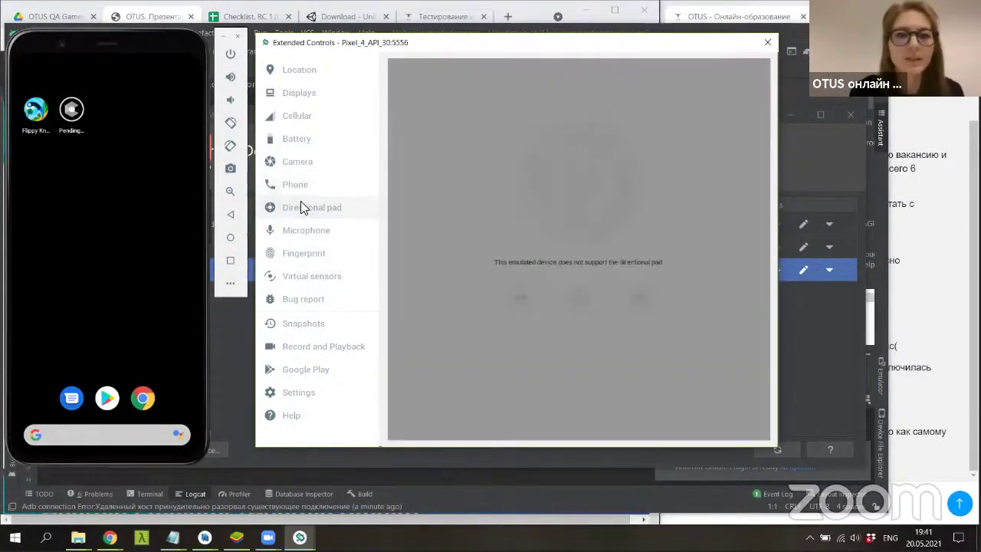
left_click(309, 229)
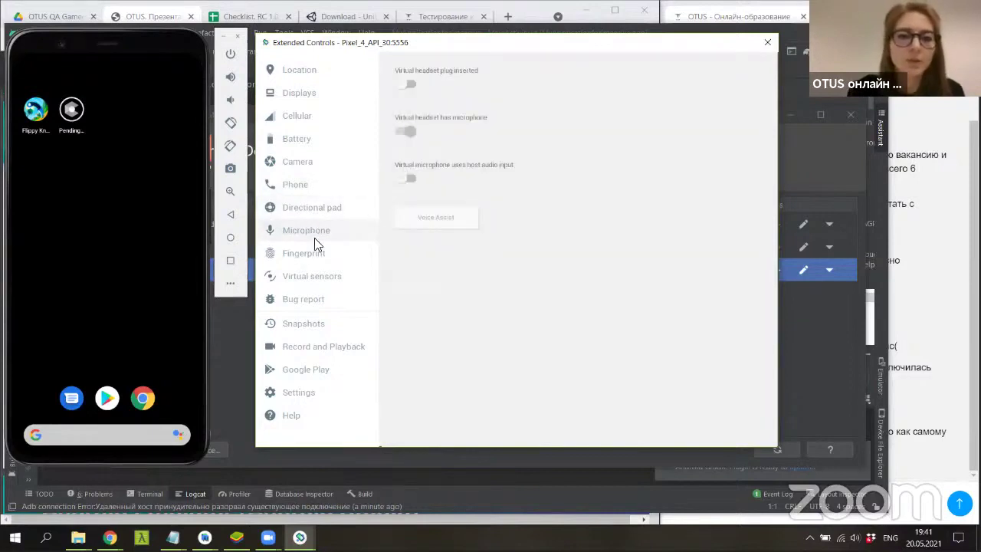
left_click(317, 251)
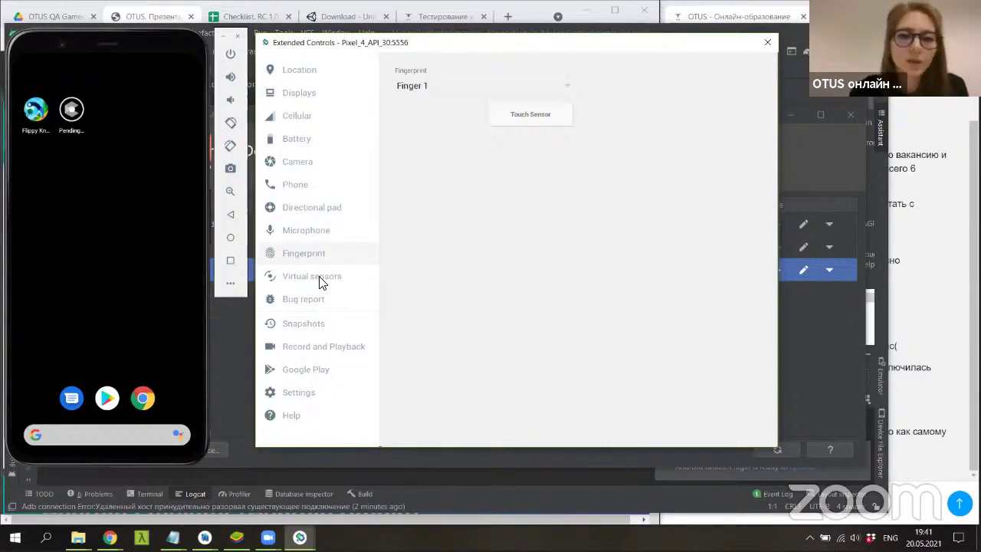
Revisit the Cellular and Battery pages, ending on the phone call and SMS page.
left_click(301, 188)
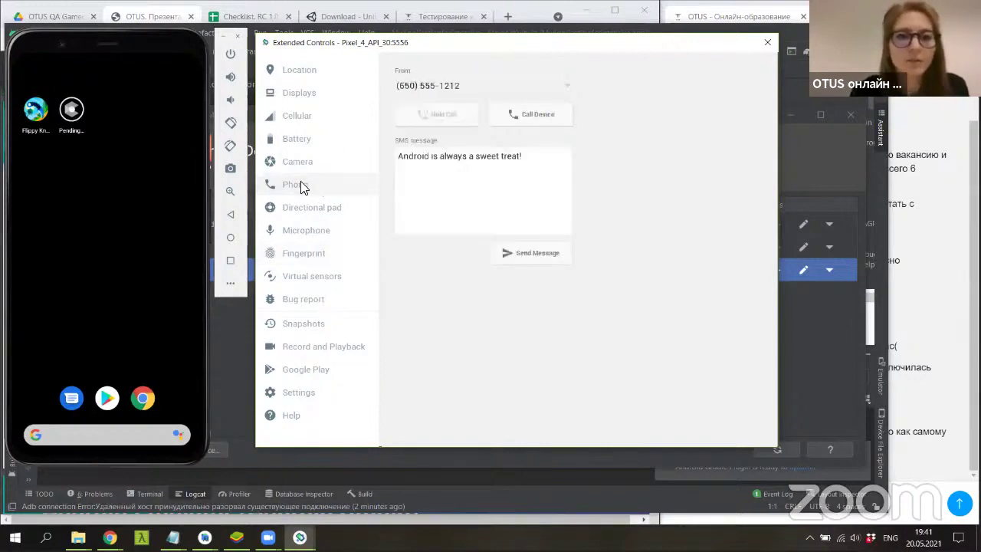
left_click(290, 121)
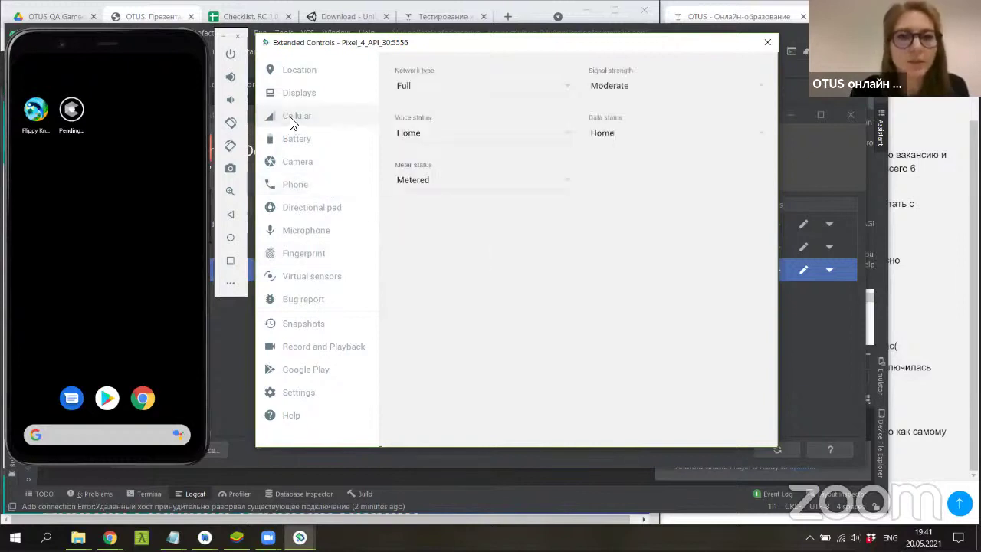
left_click(299, 144)
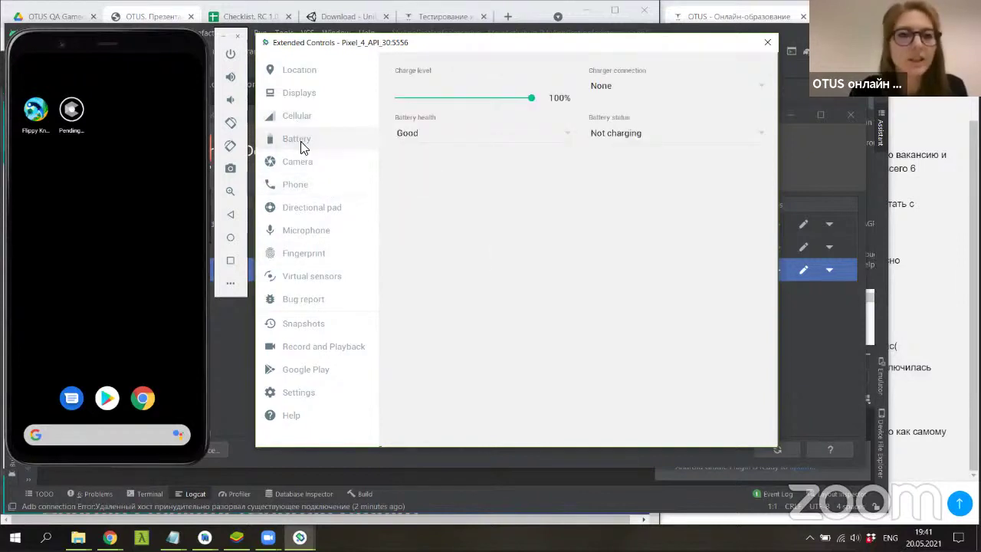
left_click(290, 185)
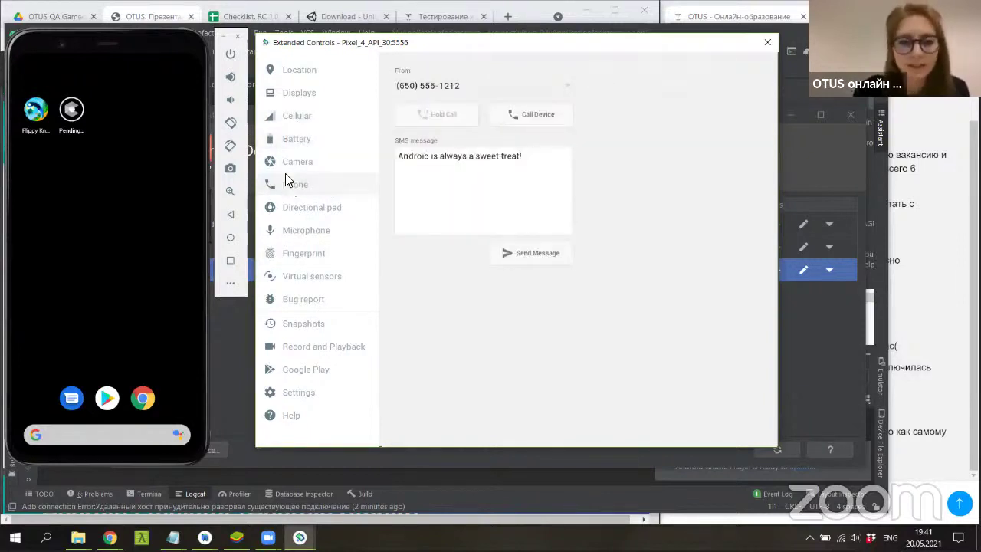
Open Record and Playback, rotate the phone to landscape and back twice, and return it home.
left_click(329, 353)
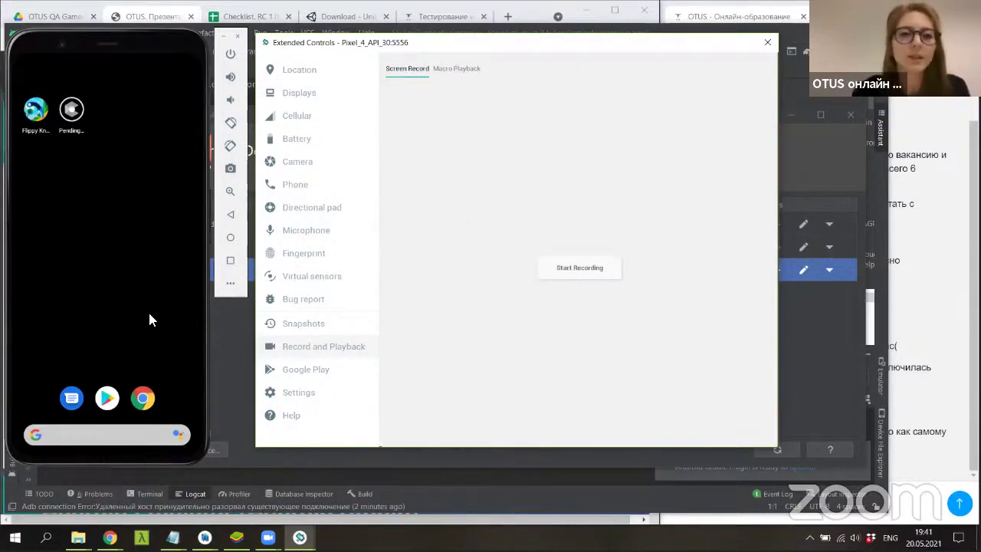
left_click(230, 125)
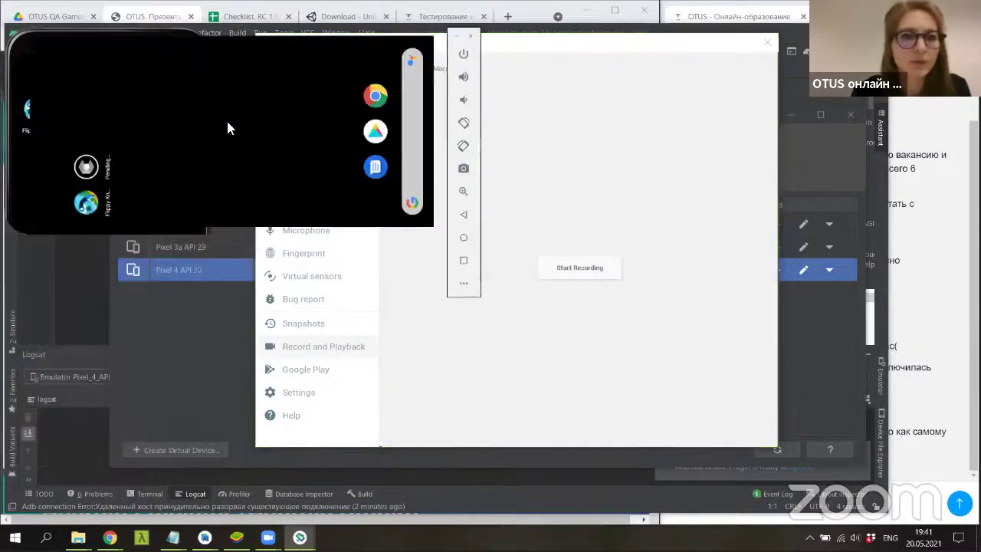
left_click(464, 122)
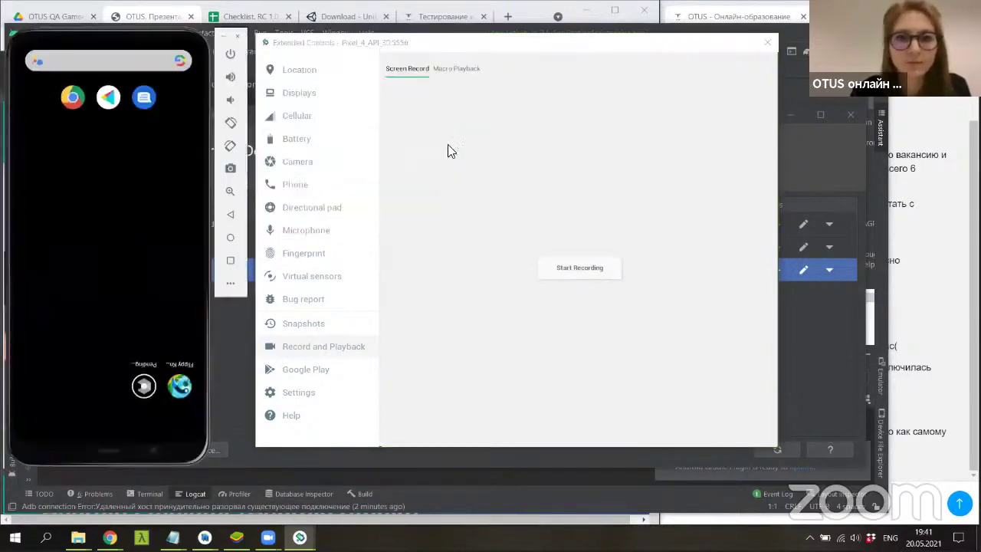
left_click(230, 123)
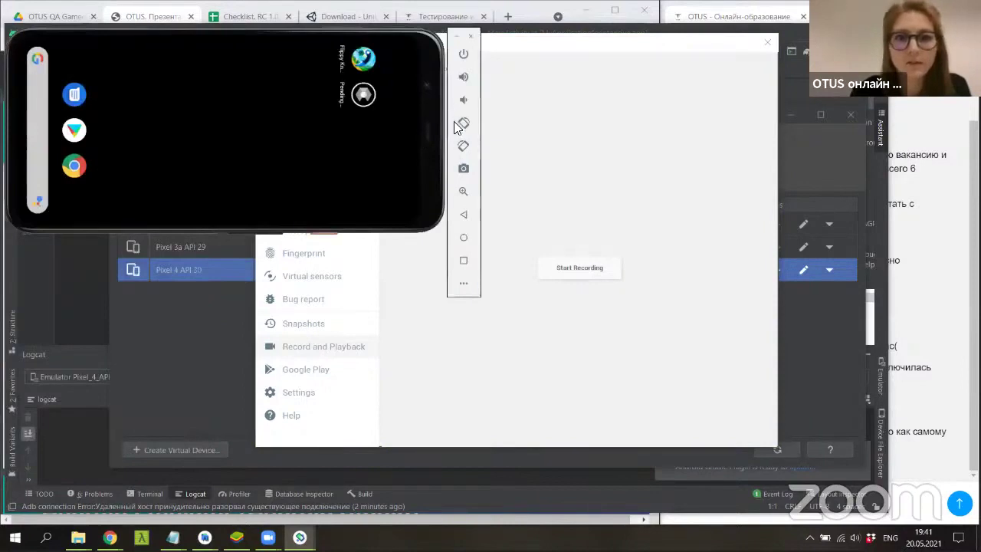
left_click(462, 146)
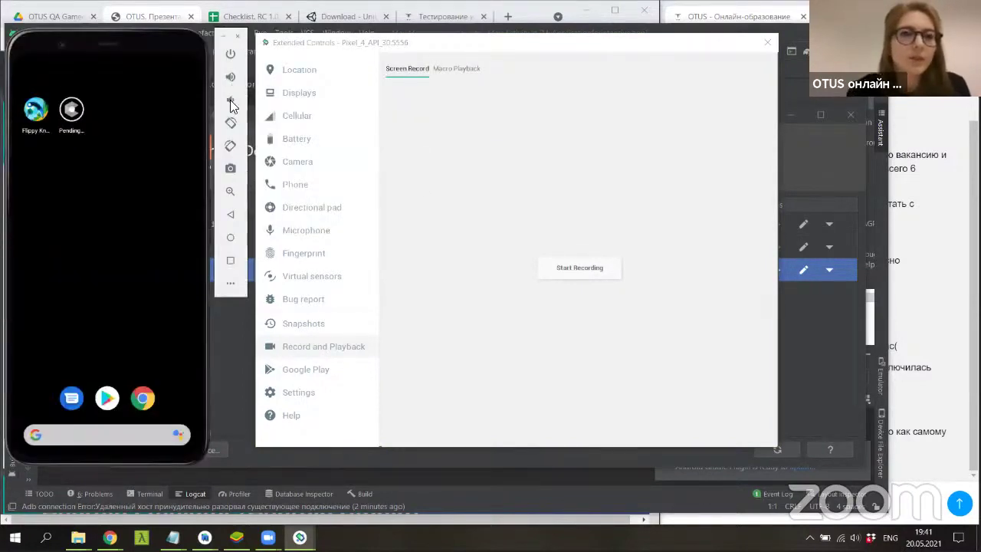
left_click(231, 242)
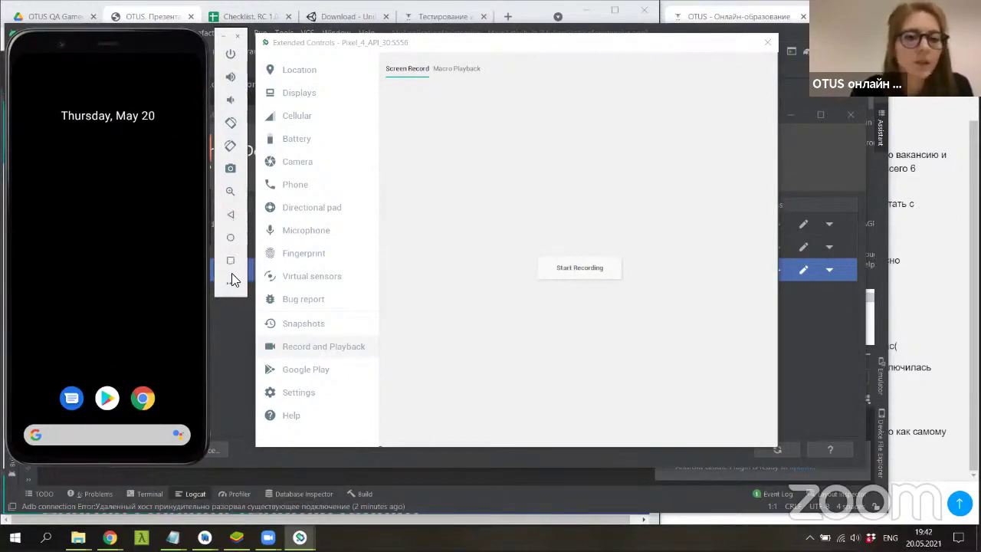
mouse_move(106, 427)
left_mouse_down()
mouse_move(138, 130)
mouse_move(161, 268)
left_mouse_up()
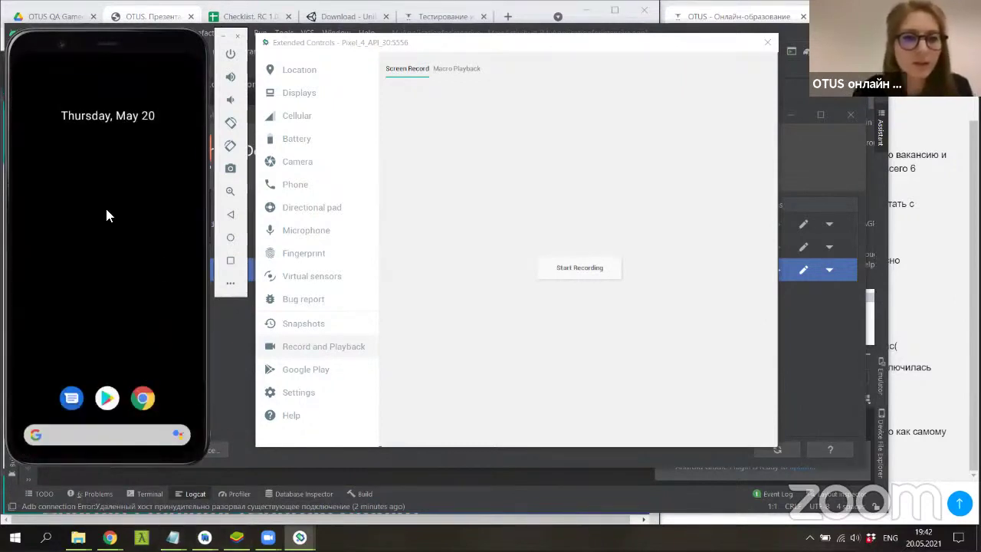
Close Extended Controls and drag WolfsAndRabbits.apk from OTUS QA Gamedev onto the emulator to install it.
left_click(767, 43)
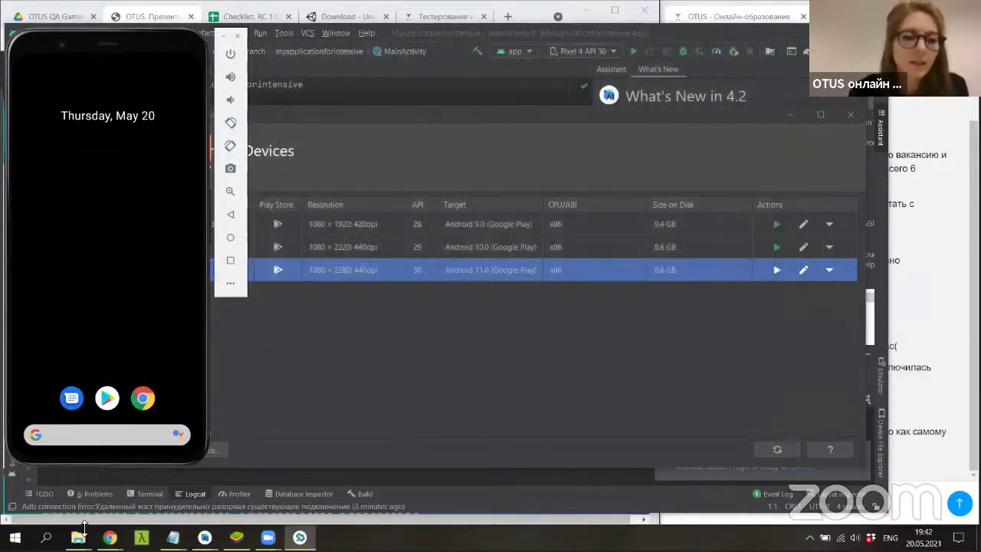
mouse_move(77, 537)
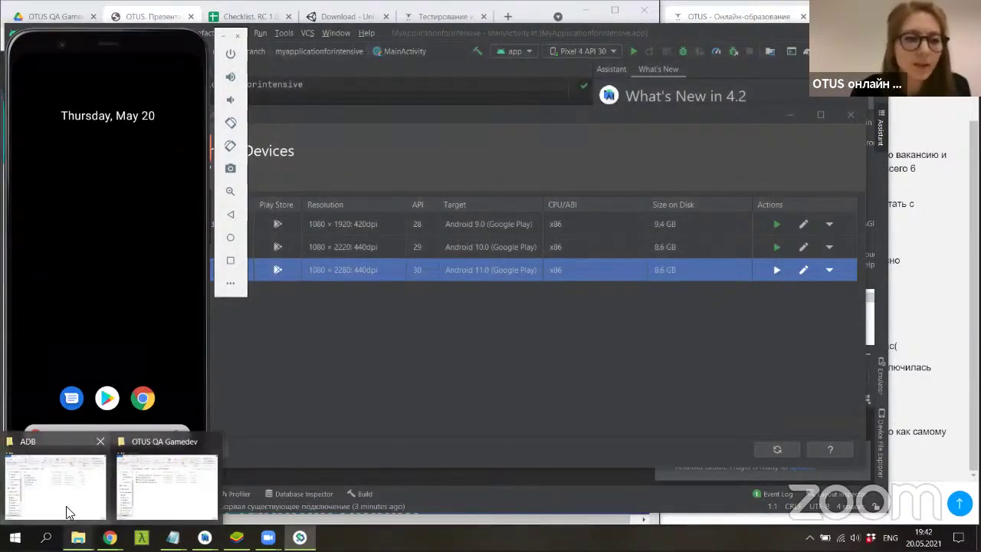
left_click(153, 487)
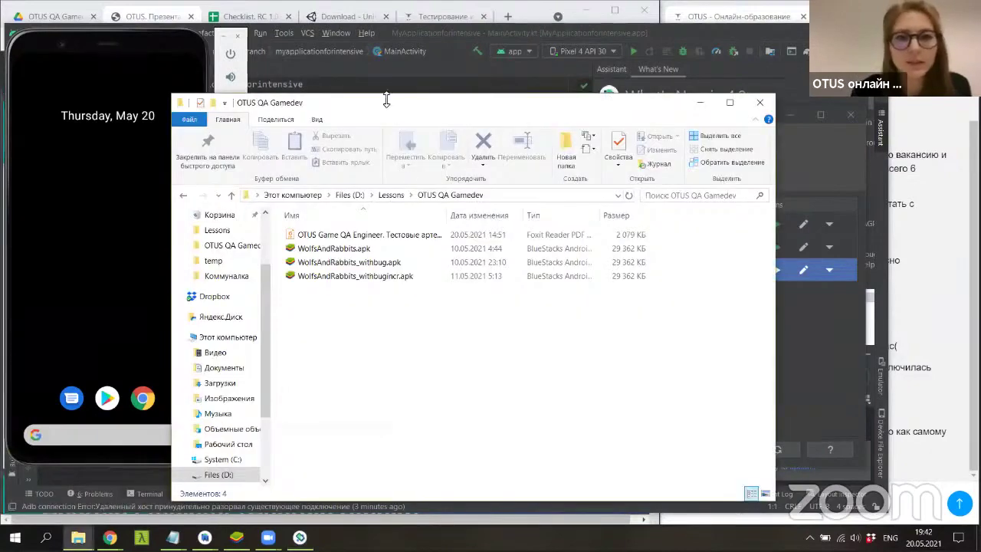
left_click_drag(398, 102, 470, 90)
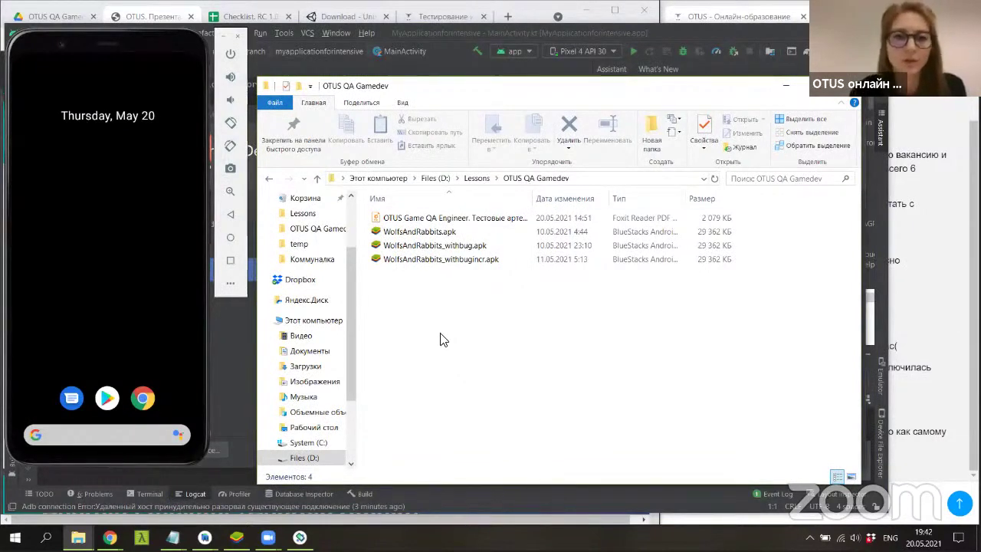
left_click(429, 233)
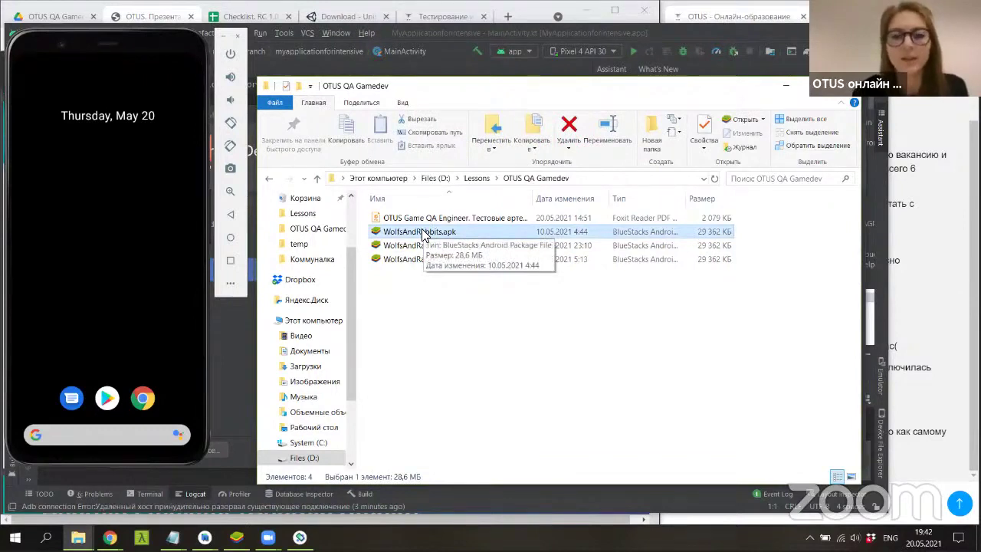
left_click_drag(421, 236, 138, 302)
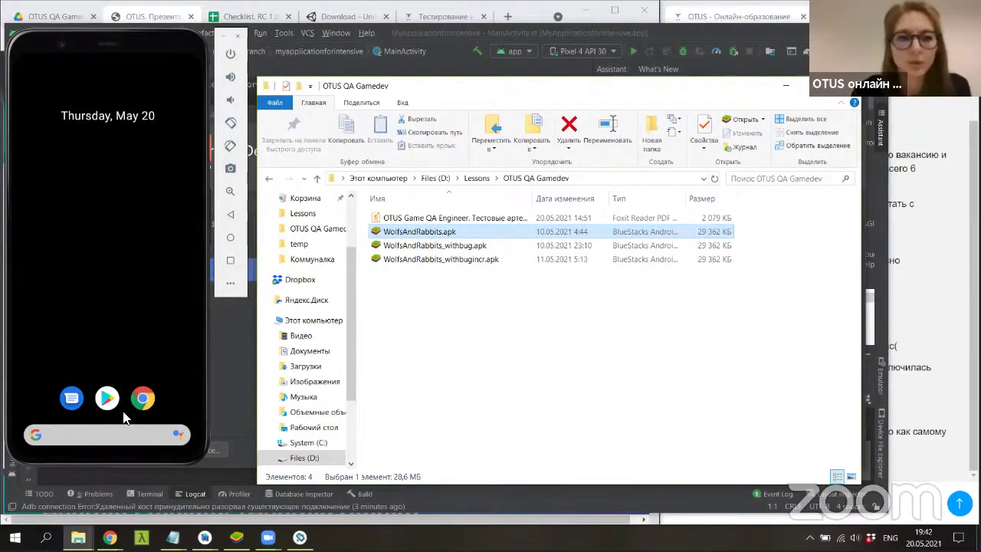
Launch WolfsAndRabbits from the emulator's app list, then bring the folder window back forward.
left_click_drag(123, 341, 124, 252)
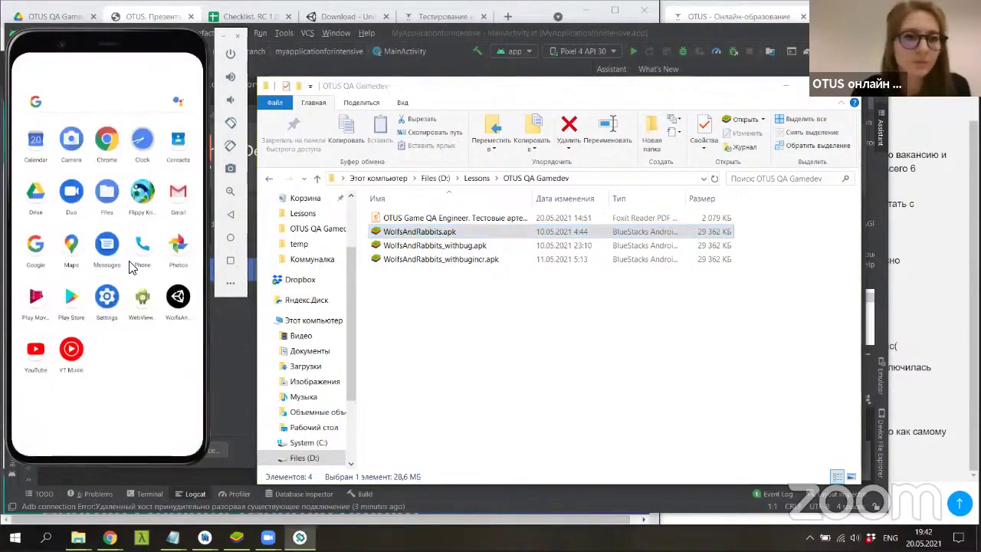
left_click(177, 305)
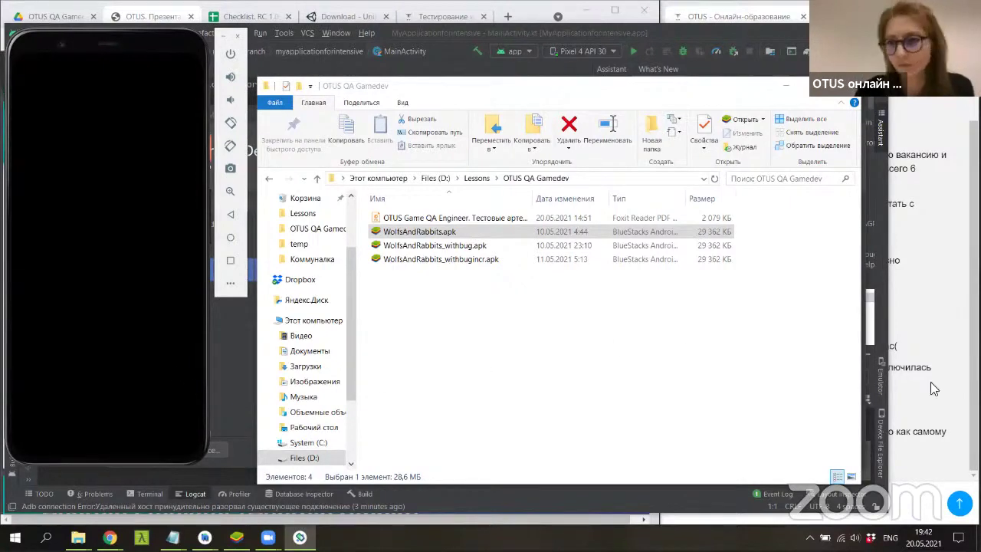
left_click(927, 441)
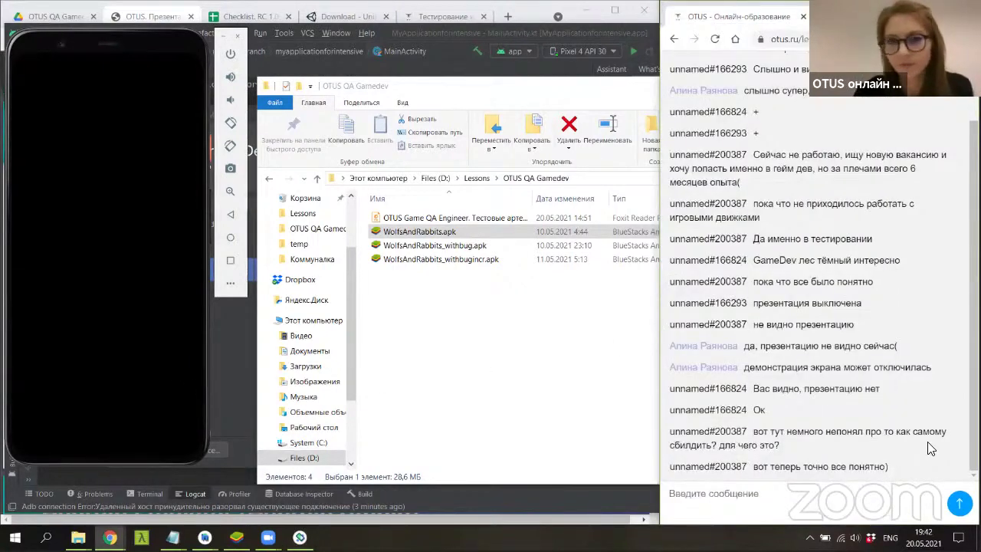
left_click(548, 94)
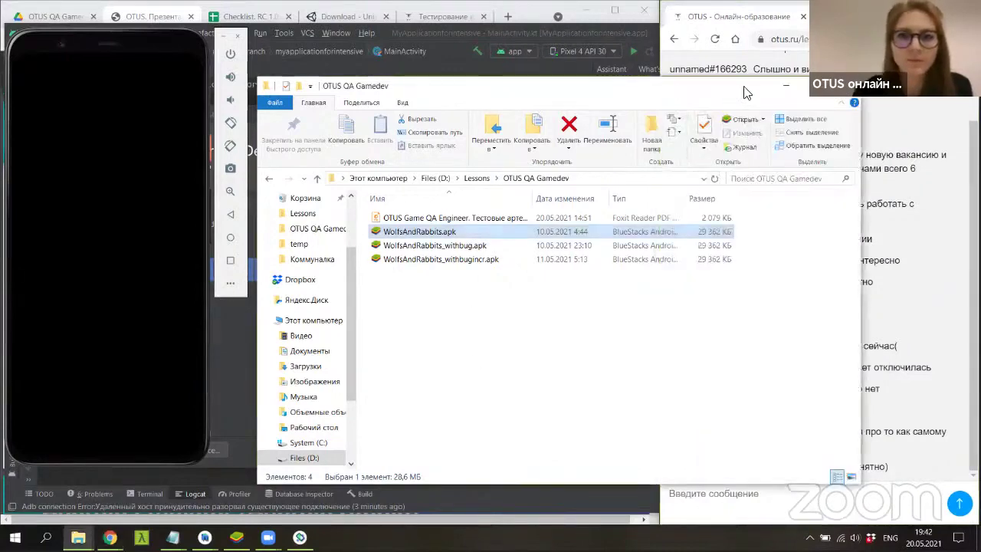
Choose Wait on the unresponsive-system warning and move the white bunny down the board.
left_click(480, 239)
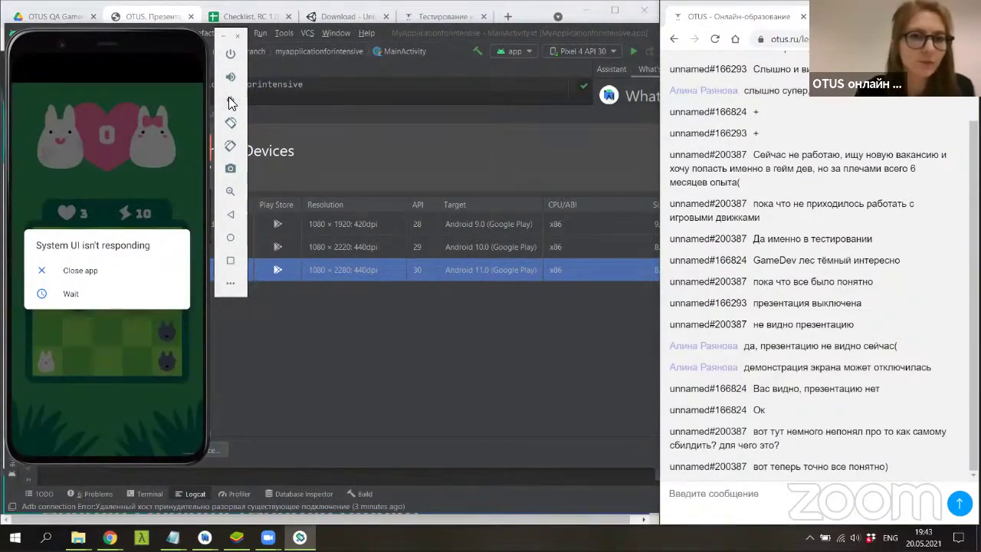
left_click(72, 294)
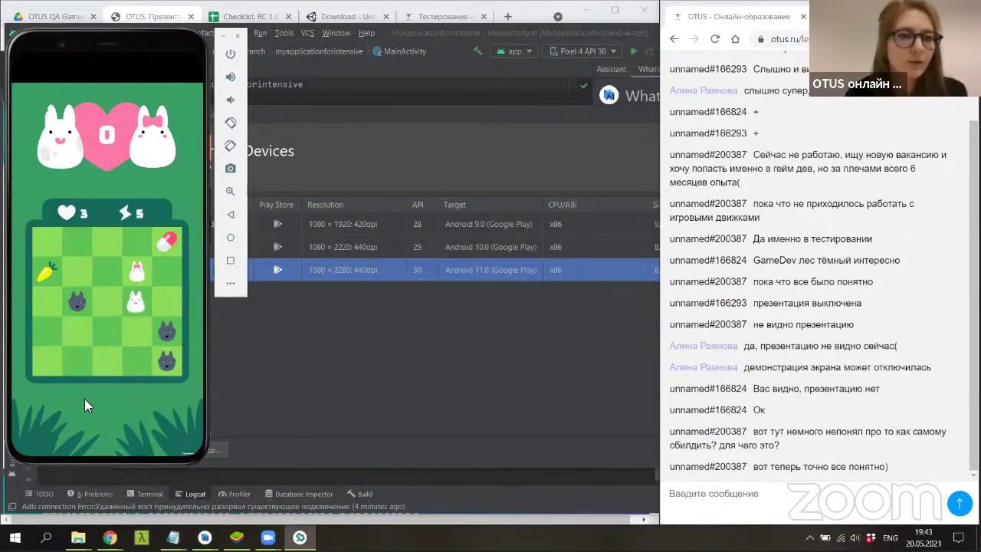
left_click(132, 306)
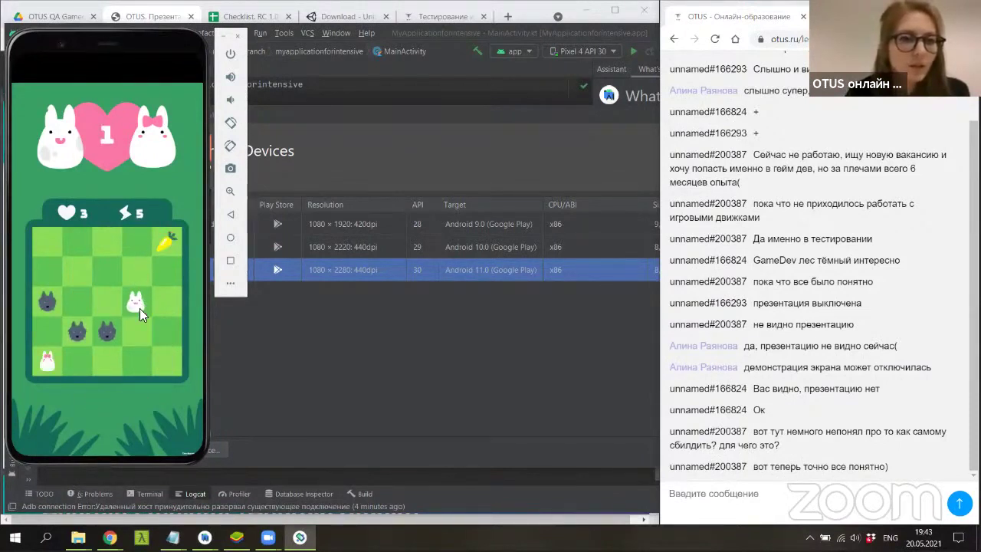
left_click(135, 334)
left_click(139, 364)
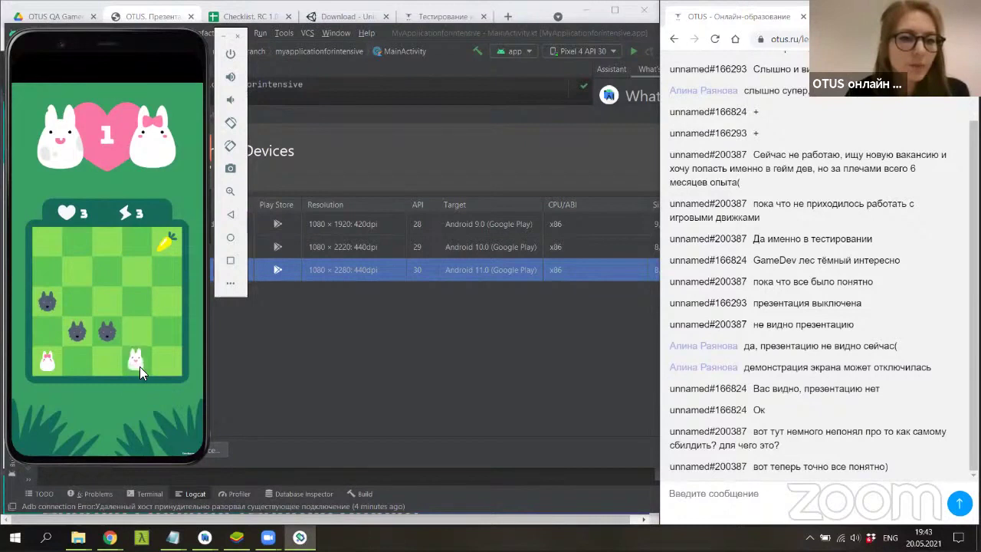
Move the bunny left toward its partner until energy runs out, then restart the game.
left_click(104, 359)
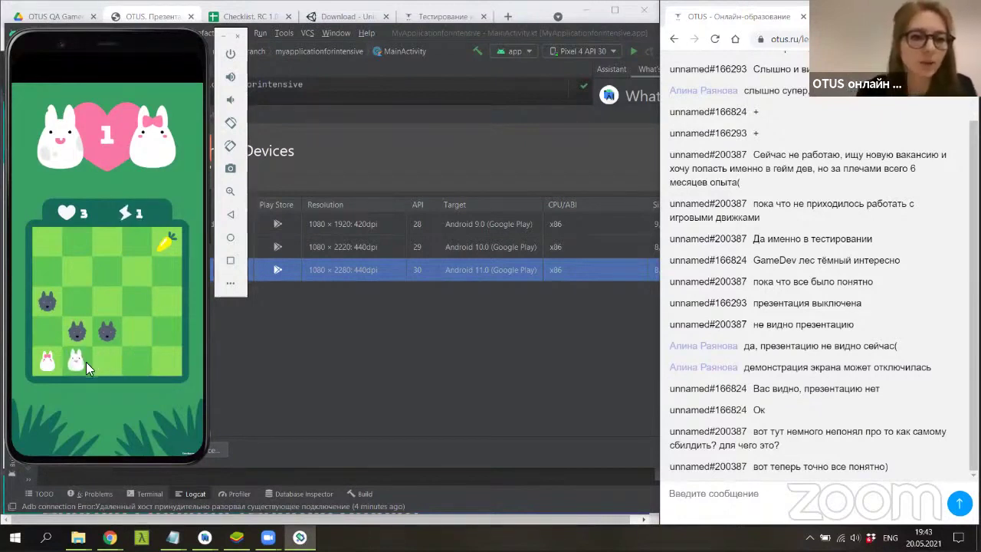
left_click(86, 363)
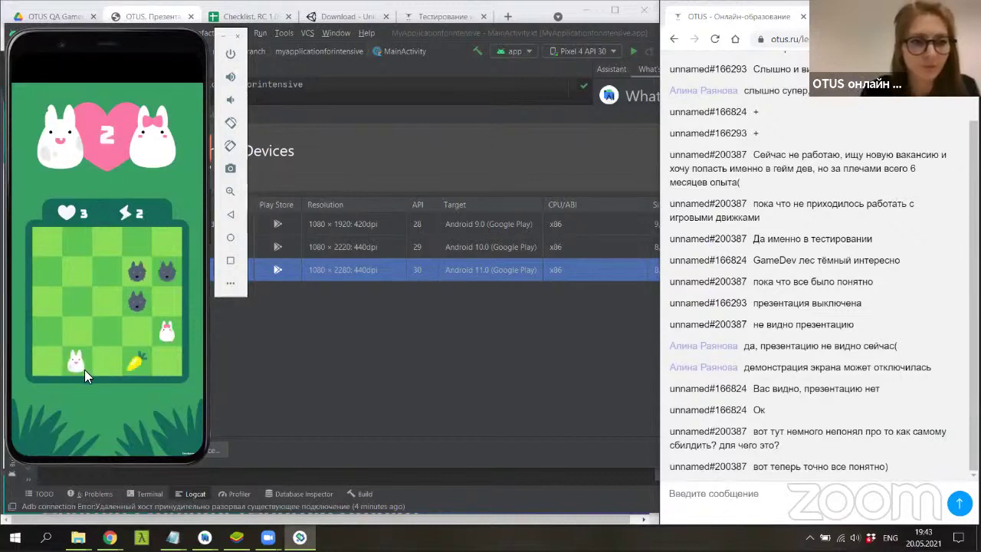
left_click(101, 358)
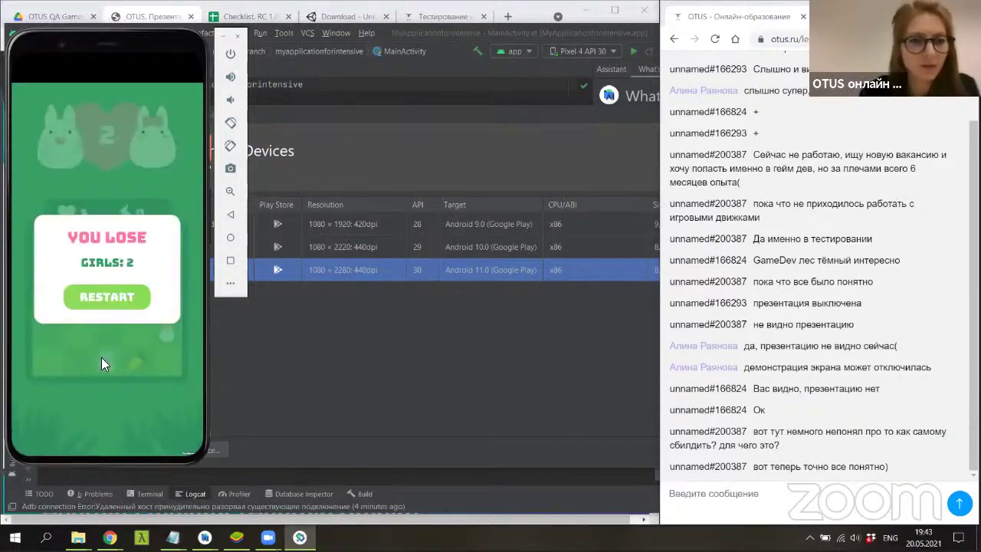
left_click(112, 299)
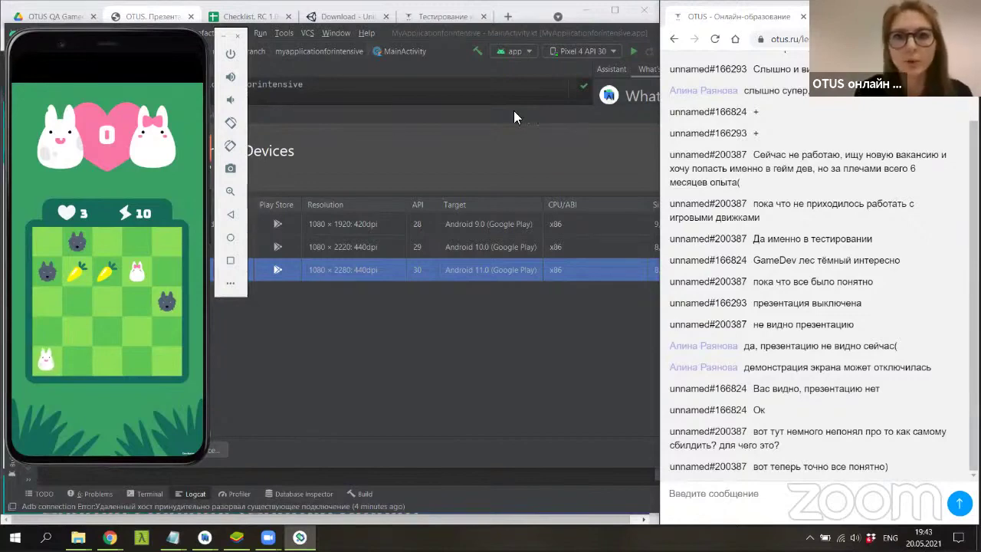
Move the emulator aside and reopen a taller Logcat panel in Android Studio.
left_click(861, 108)
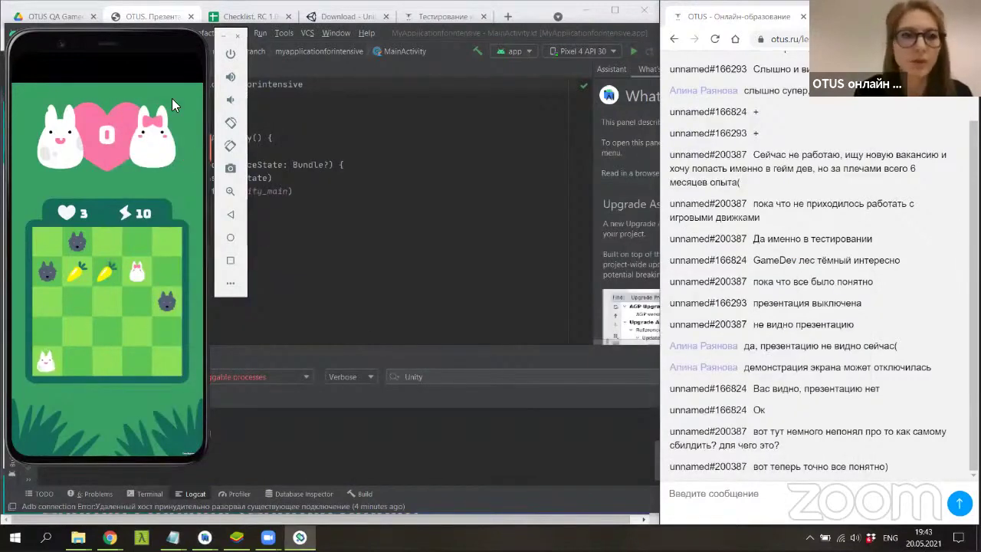
left_click_drag(132, 54, 523, 73)
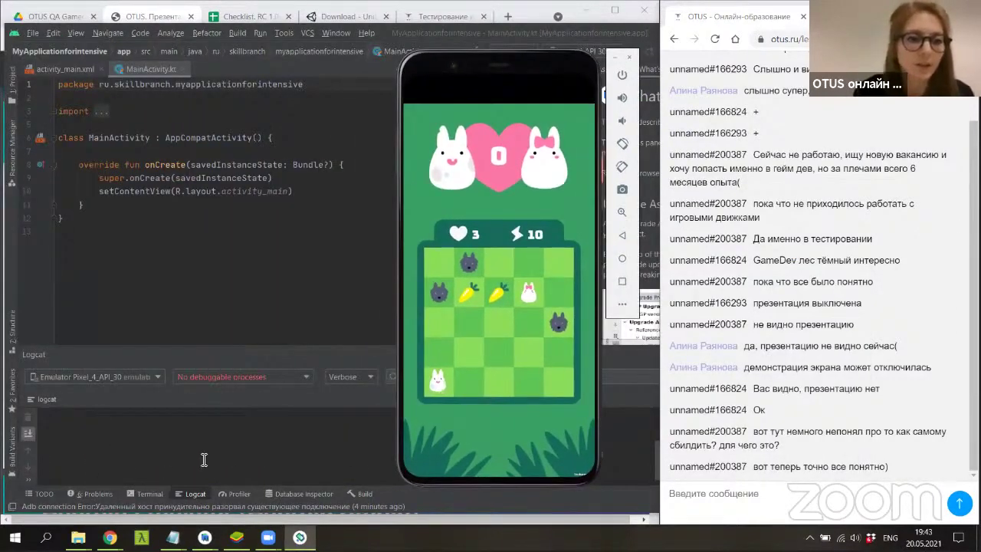
left_click(186, 494)
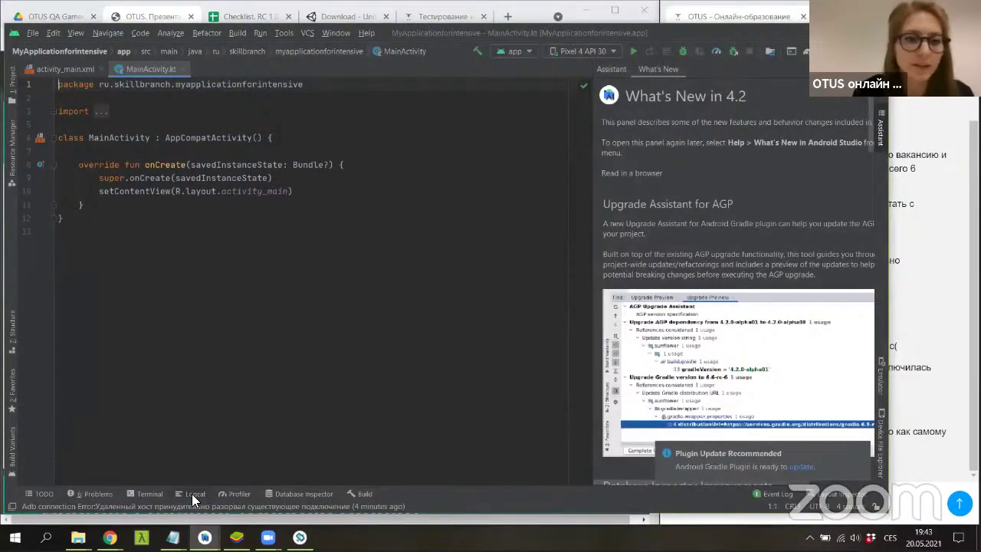
left_click(193, 494)
left_click(251, 324)
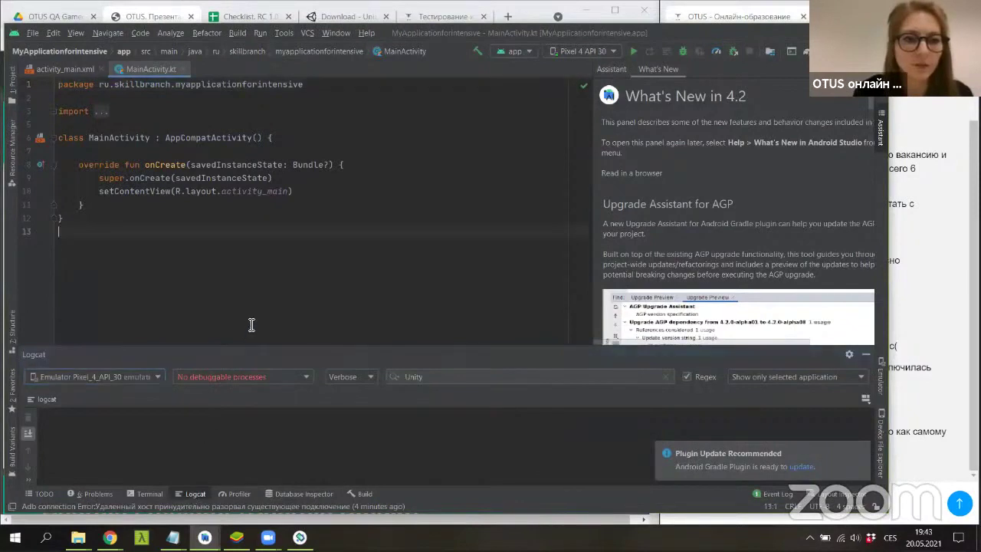
left_click_drag(243, 356, 250, 276)
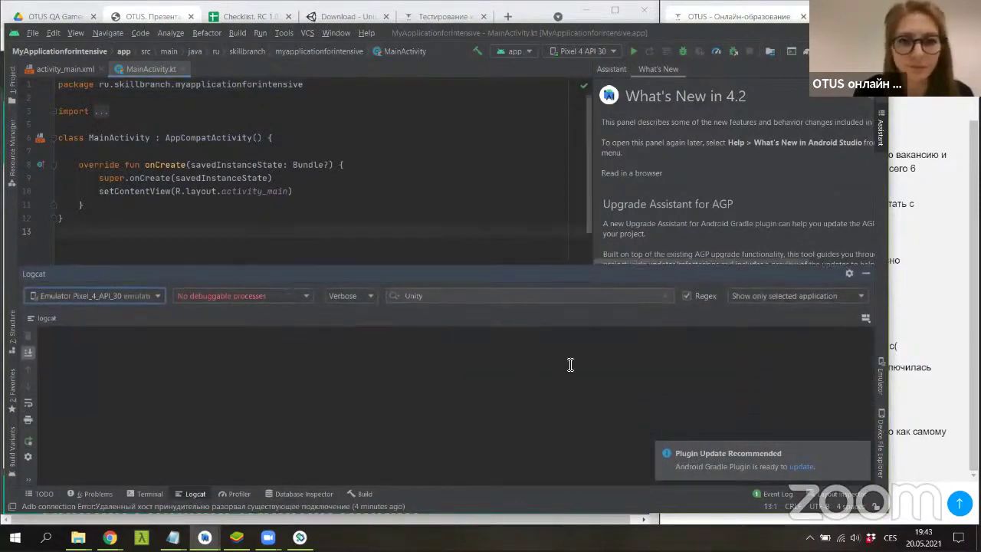
left_click(484, 299)
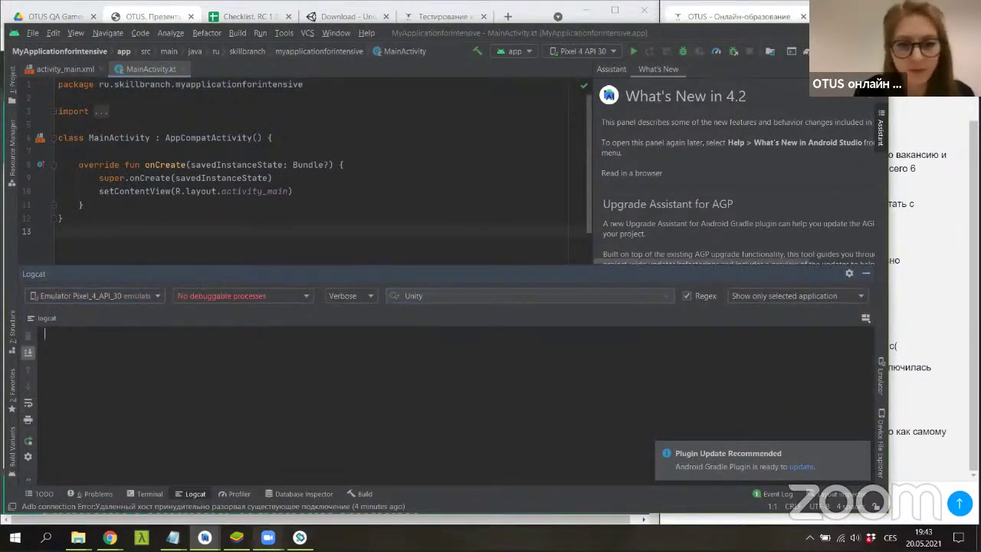
Steer the bunny up, right and down onto its partner to clear the level.
left_click(299, 537)
key("Up")
key("Up")
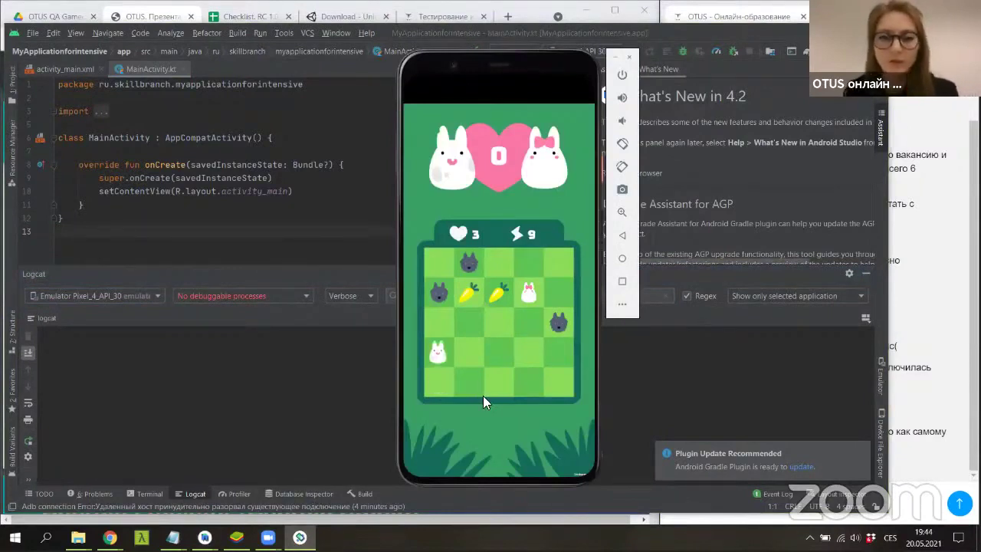
key("Up")
key("Up")
key("Right")
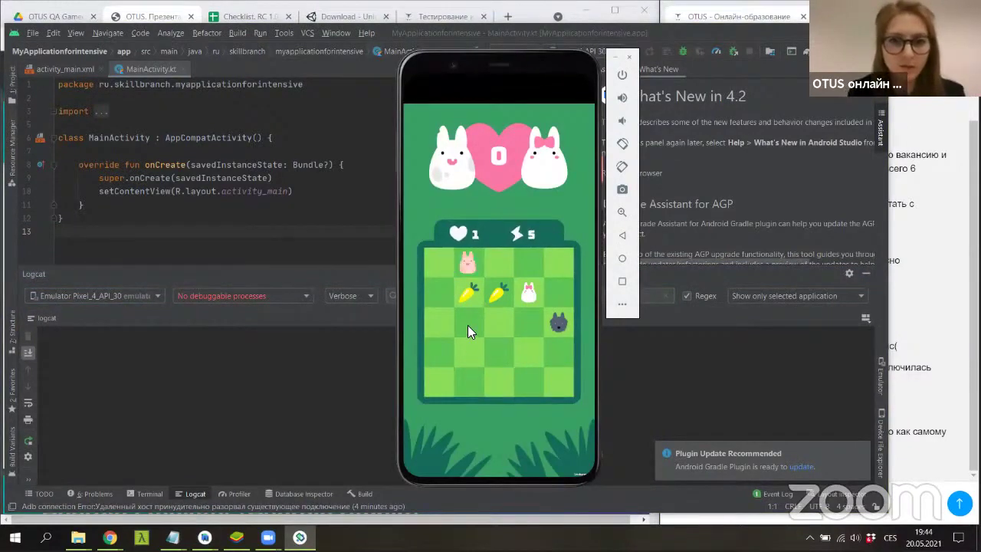
key("Right")
key("Right")
key("Down")
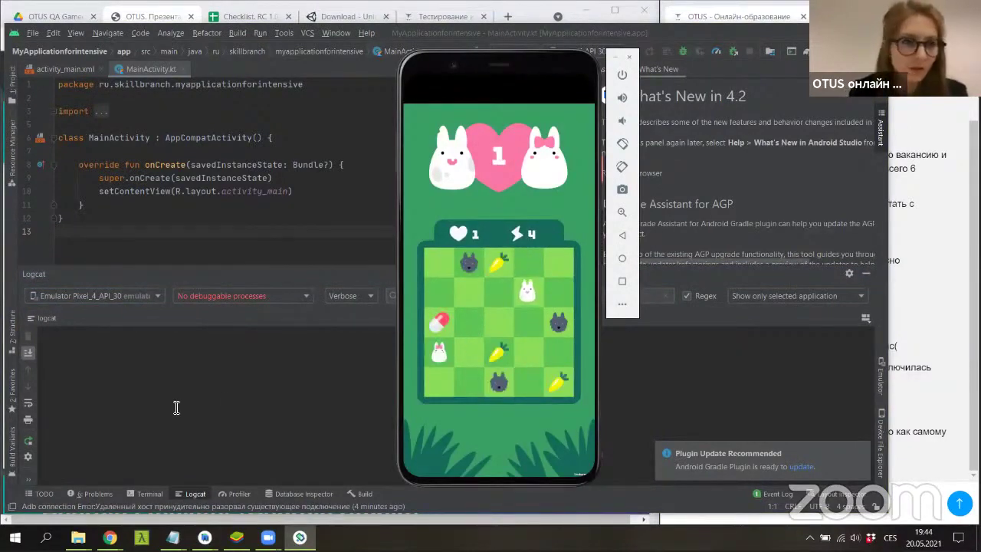
Select Pixel_4_API_30 as the Logcat source and bring the log panel back in front.
left_click(126, 296)
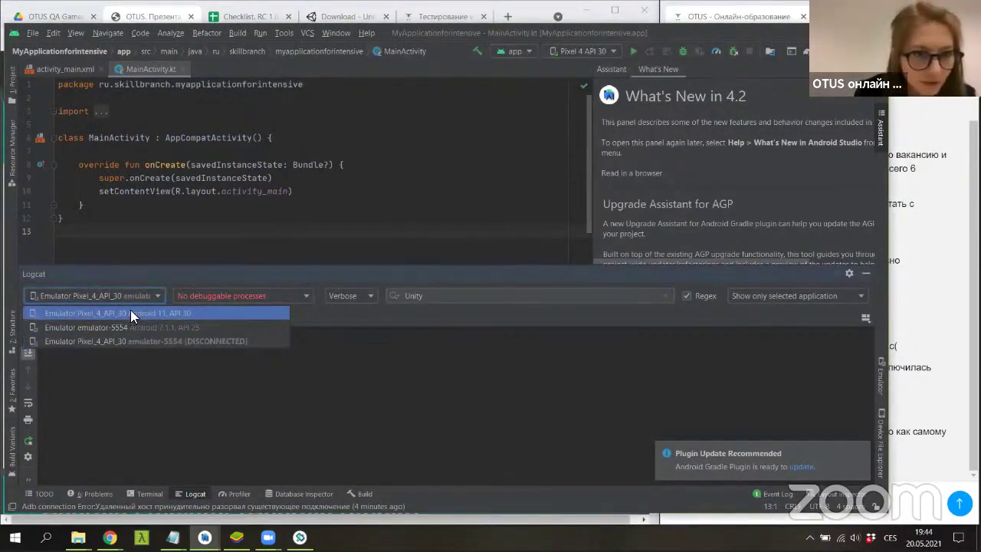
left_click(131, 314)
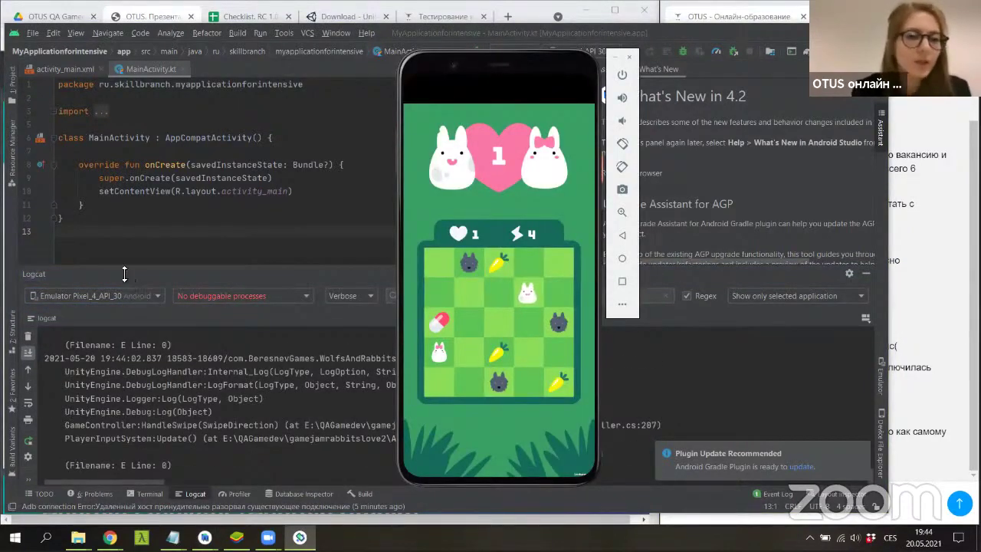
left_click(187, 490)
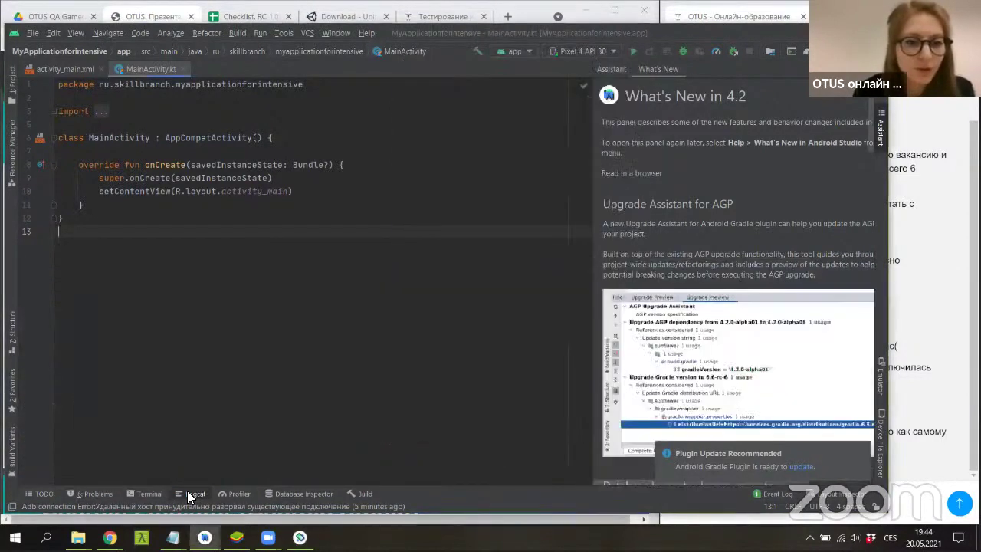
left_click(187, 490)
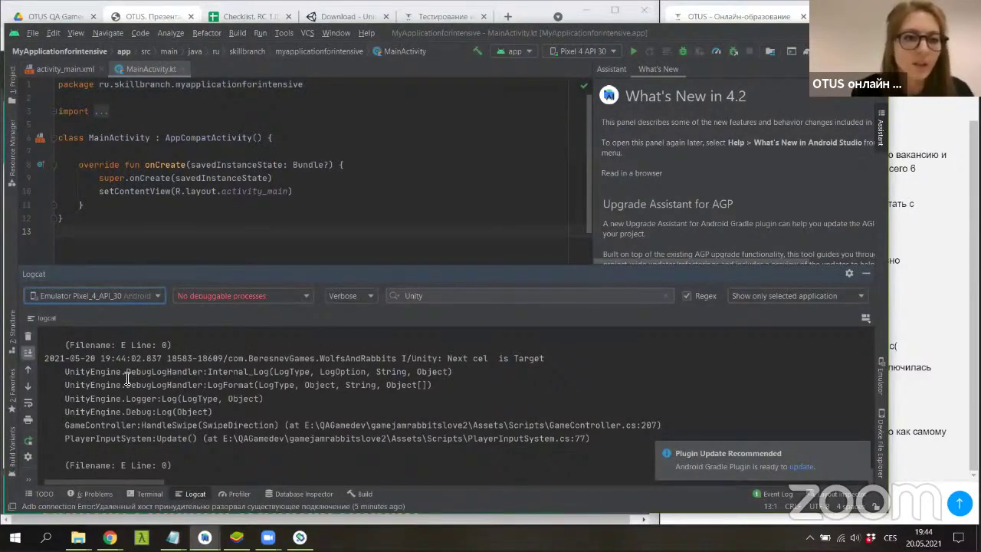
Scroll back through the log, keep Pixel_4_API_30 selected, and focus the filter field.
scroll(267, 426, "up", 2)
scroll(266, 427, "up", 2)
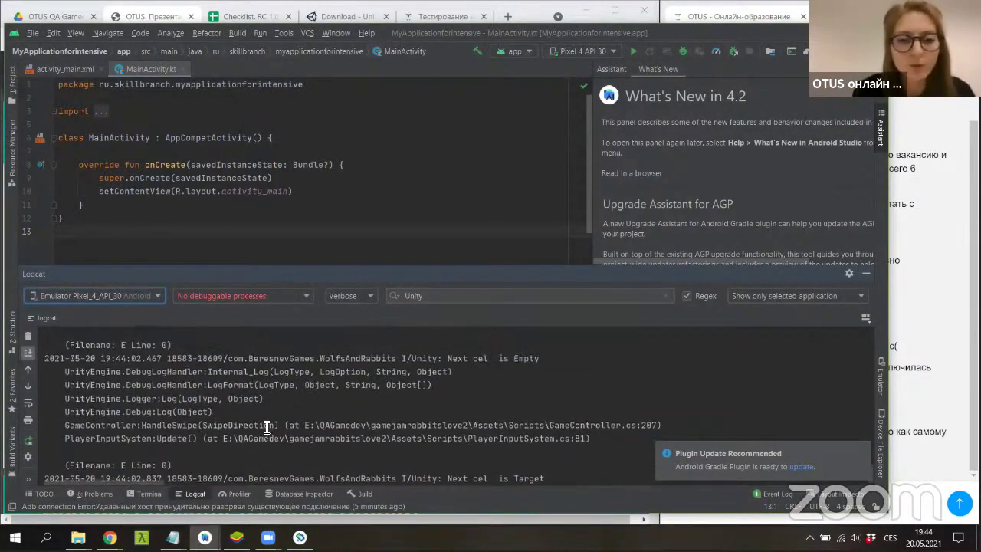
scroll(265, 429, "up", 2)
scroll(264, 429, "up", 2)
scroll(262, 431, "up", 2)
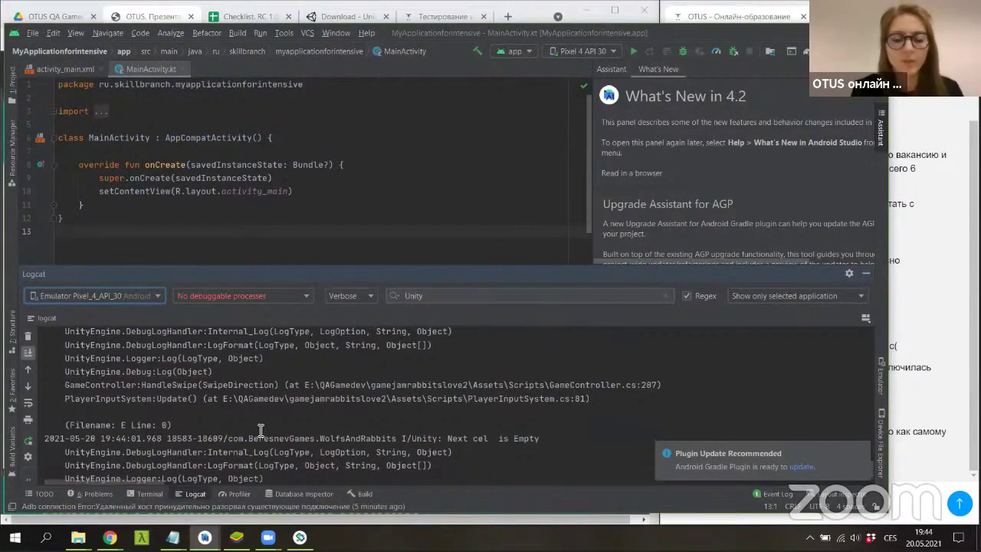
left_click(150, 295)
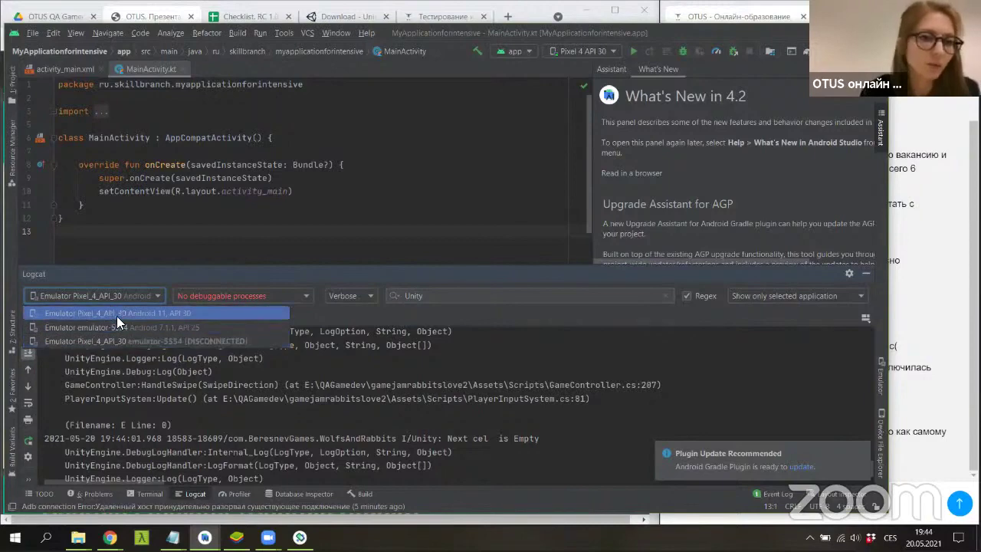
left_click(121, 308)
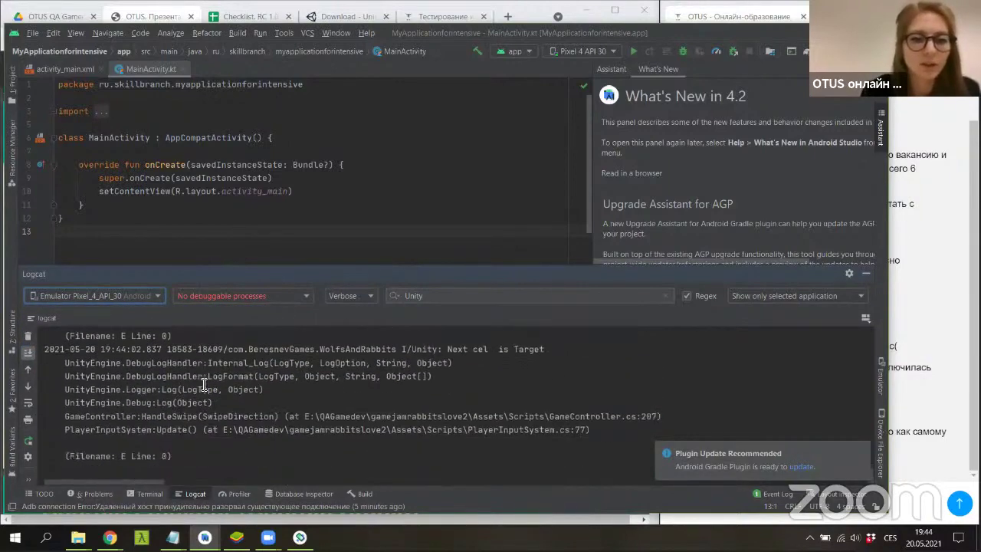
left_click(431, 295)
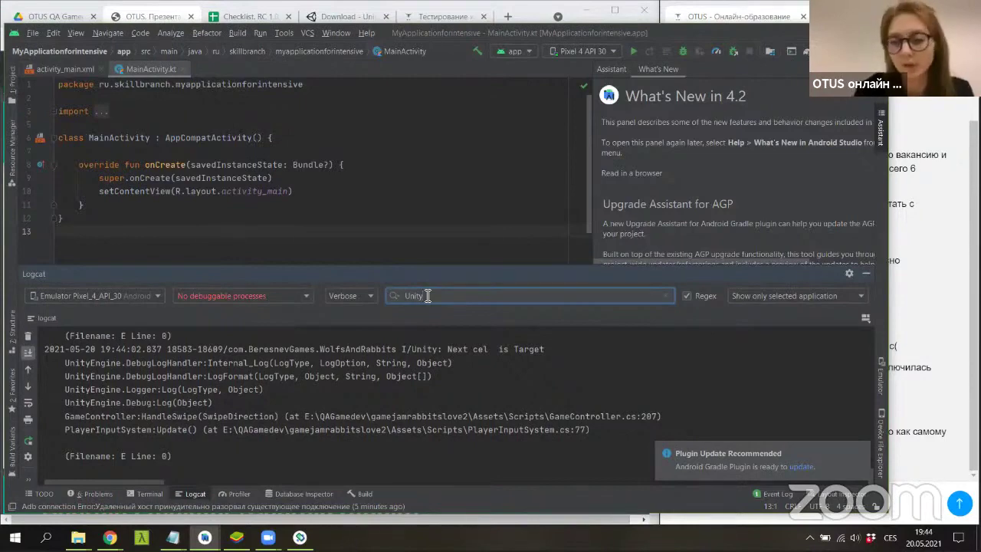
Enlarge the Logcat panel, re-filter on 'Unity', and scroll through the HandleSwipe entries.
key("BackSpace")
key("BackSpace")
key("BackSpace")
key("BackSpace")
key("BackSpace")
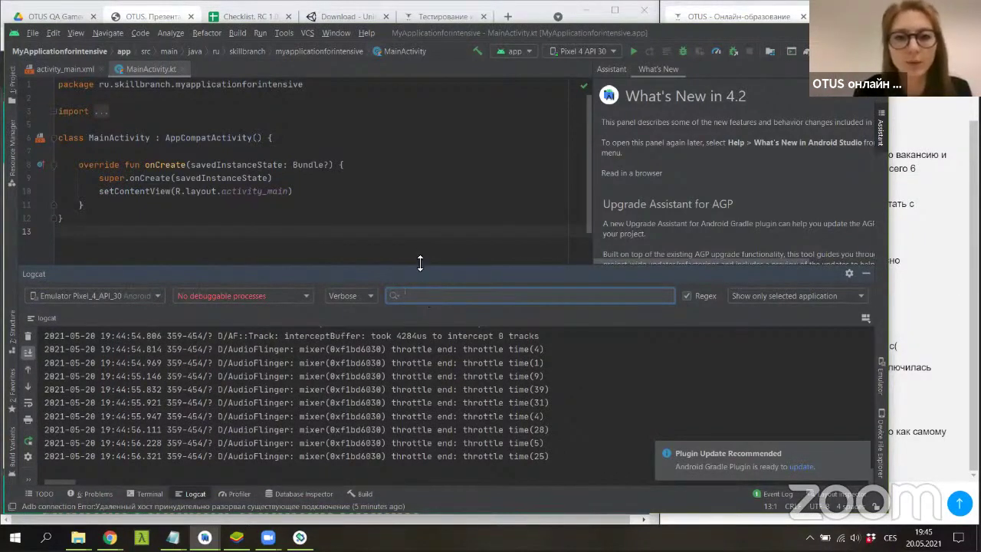
left_click_drag(420, 264, 421, 164)
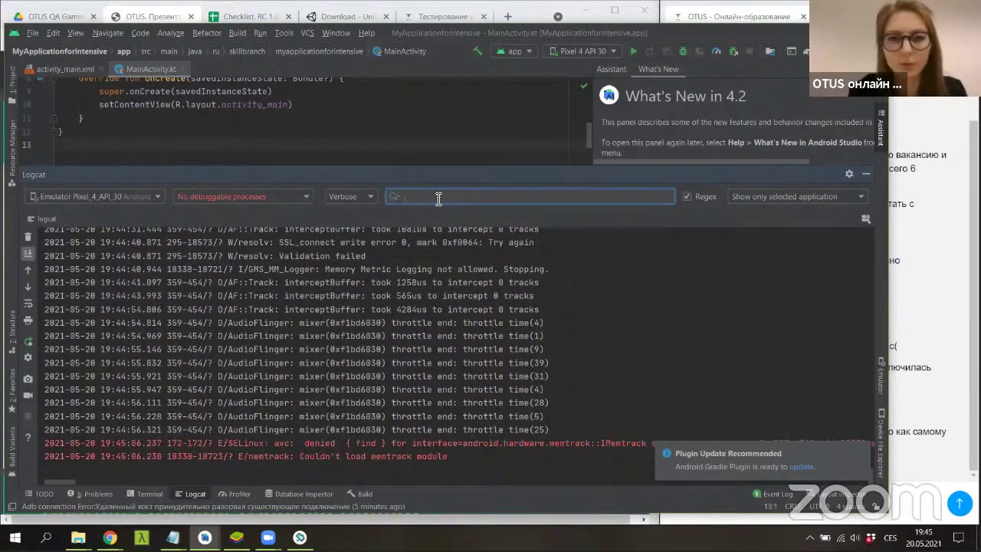
type("Unity")
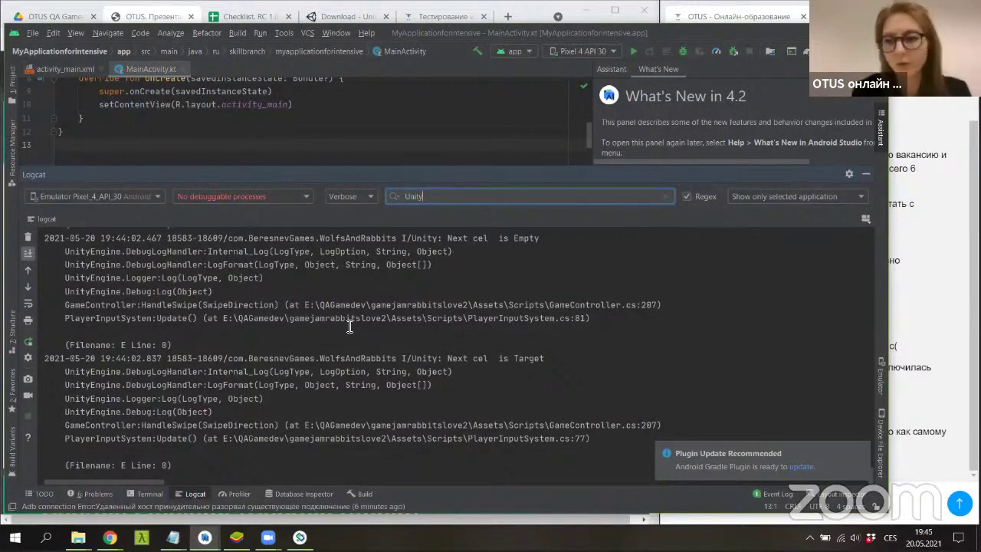
scroll(299, 404, "up", 2)
scroll(297, 406, "up", 2)
scroll(295, 408, "up", 2)
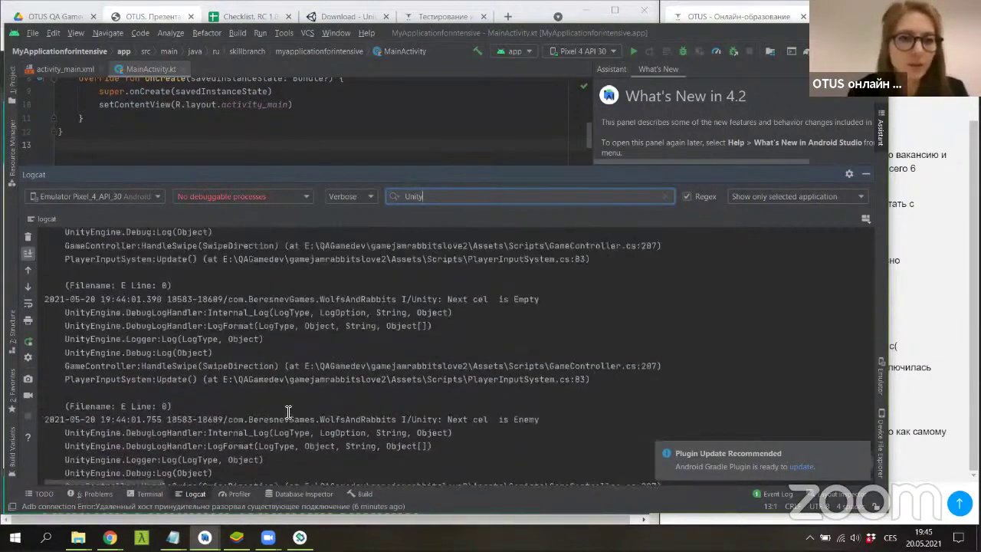
scroll(289, 412, "up", 2)
scroll(288, 412, "up", 2)
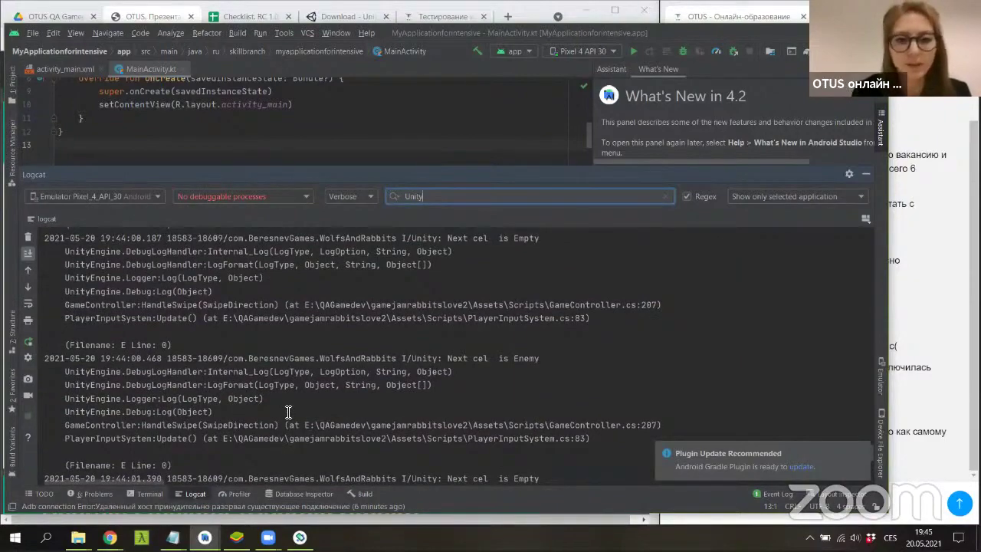
scroll(330, 368, "up", 1)
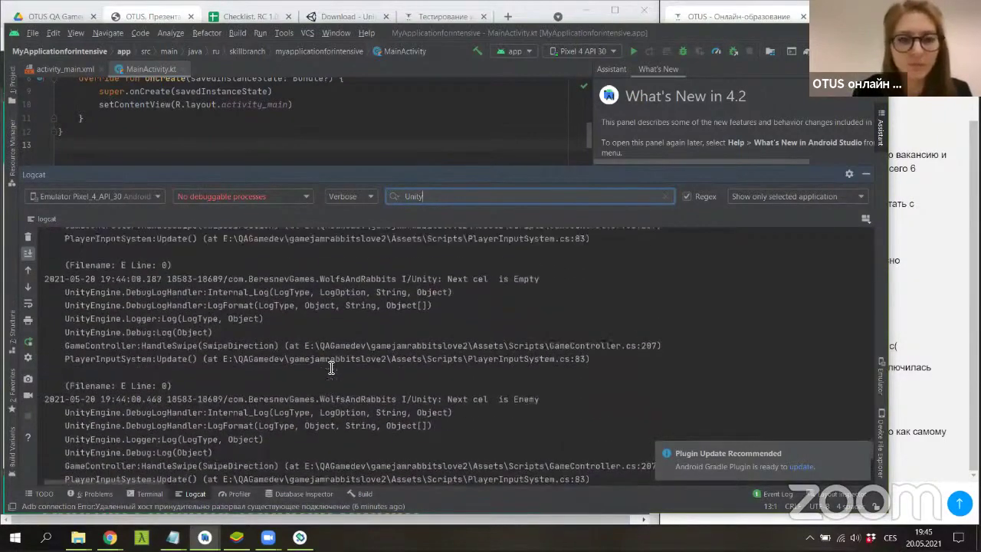
scroll(329, 370, "down", 10)
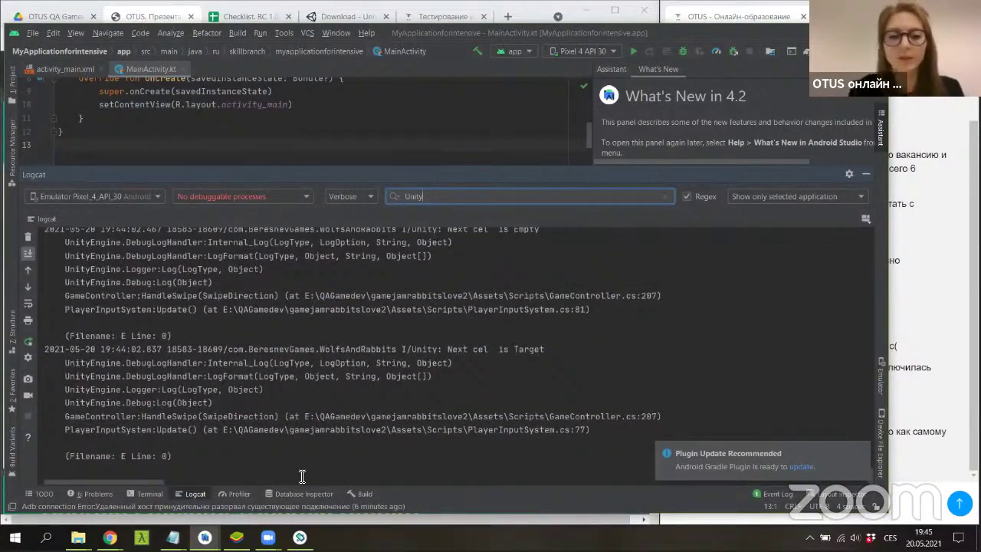
Uninstall the existing WolfsAndRabbits app from the emulator.
left_click(299, 536)
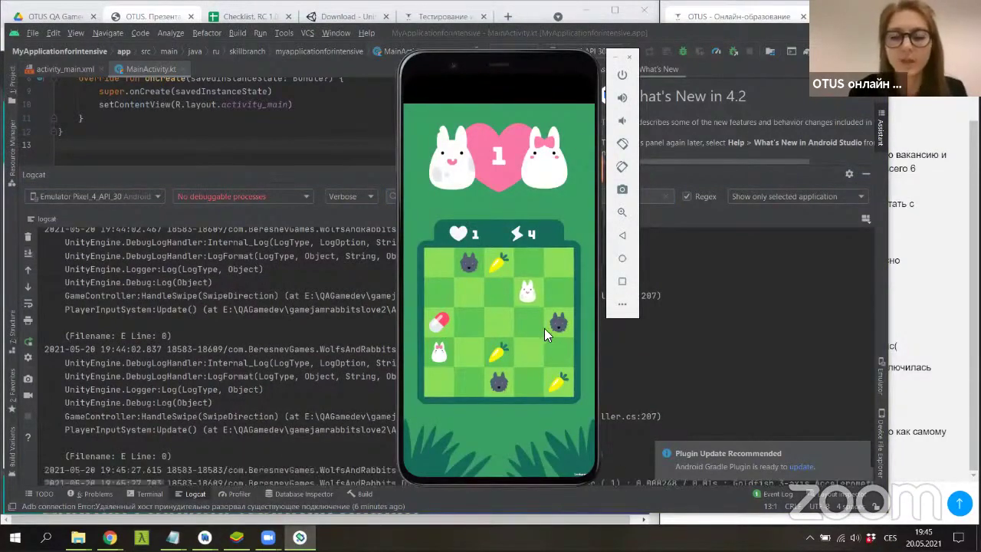
left_click_drag(504, 481, 505, 98)
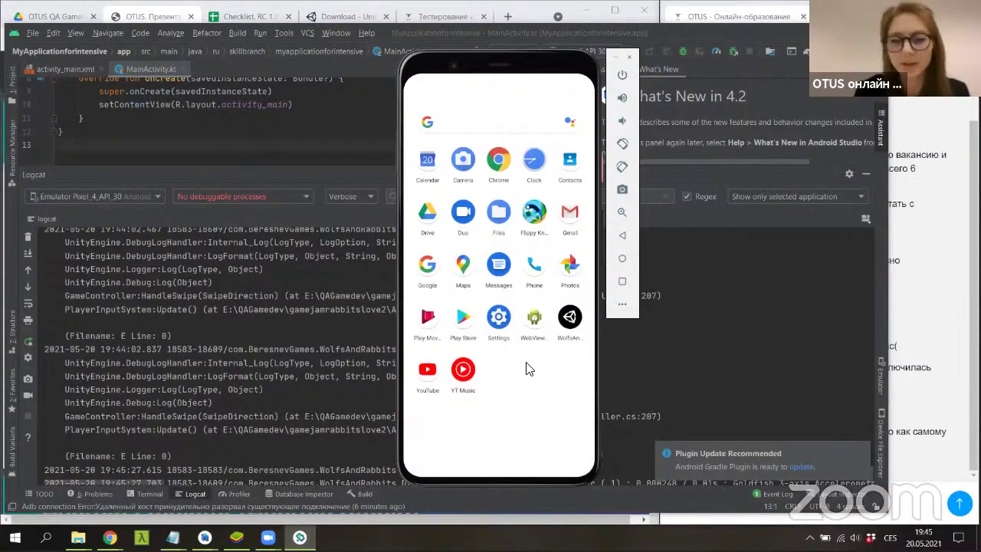
left_click_drag(570, 325, 552, 120)
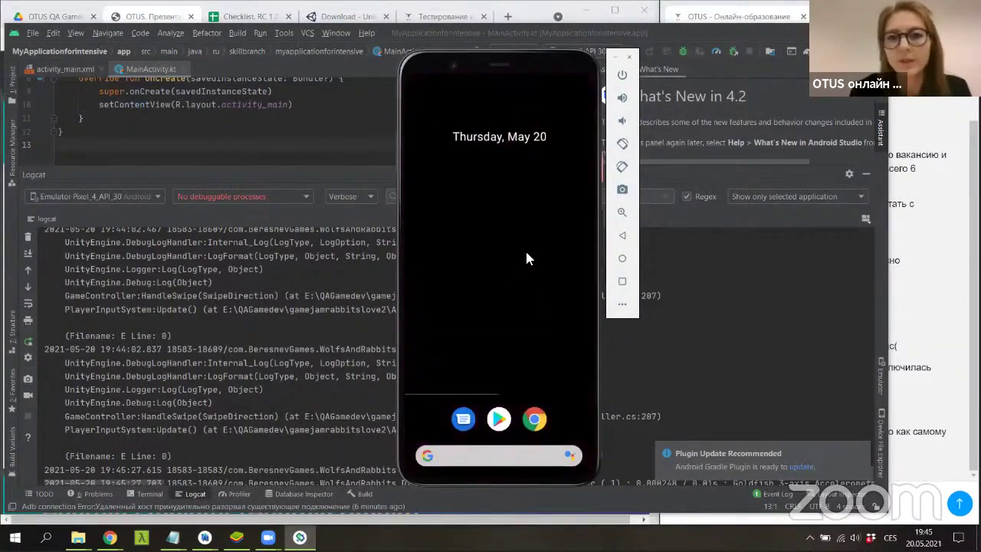
left_click(557, 314)
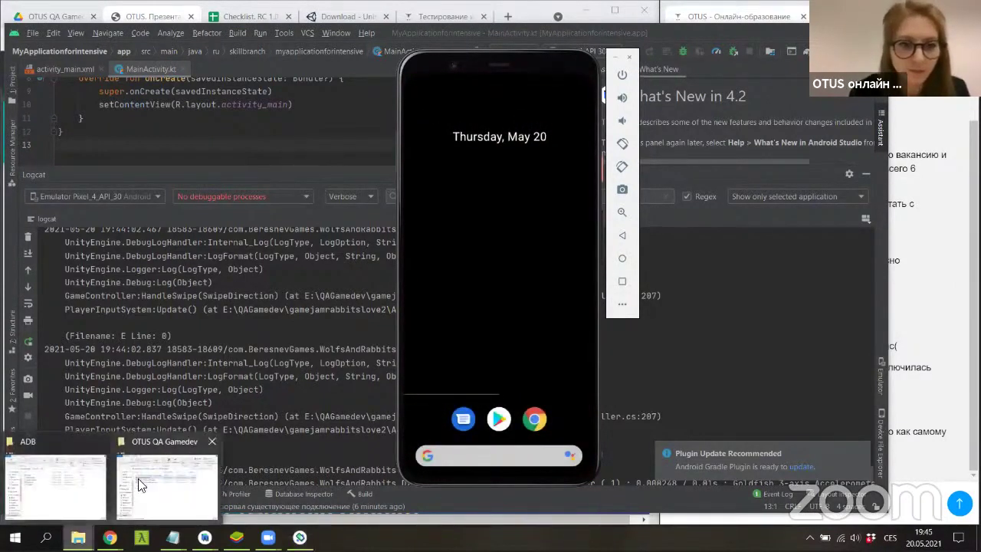
Install WolfsAndRabbits_withbug.apk by dropping it from the OTUS QA Gamedev folder onto the emulator.
key("alt+Tab")
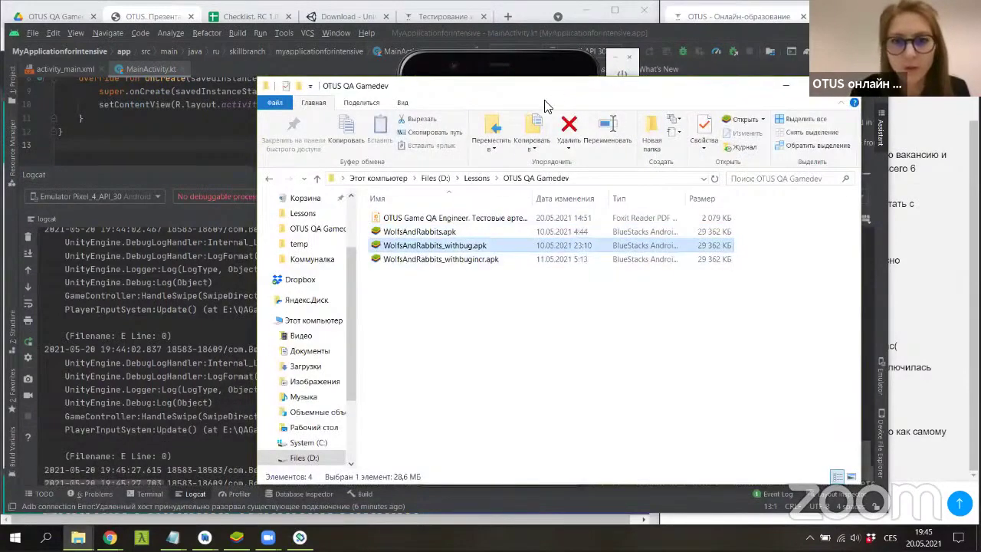
left_click_drag(460, 85, 275, 255)
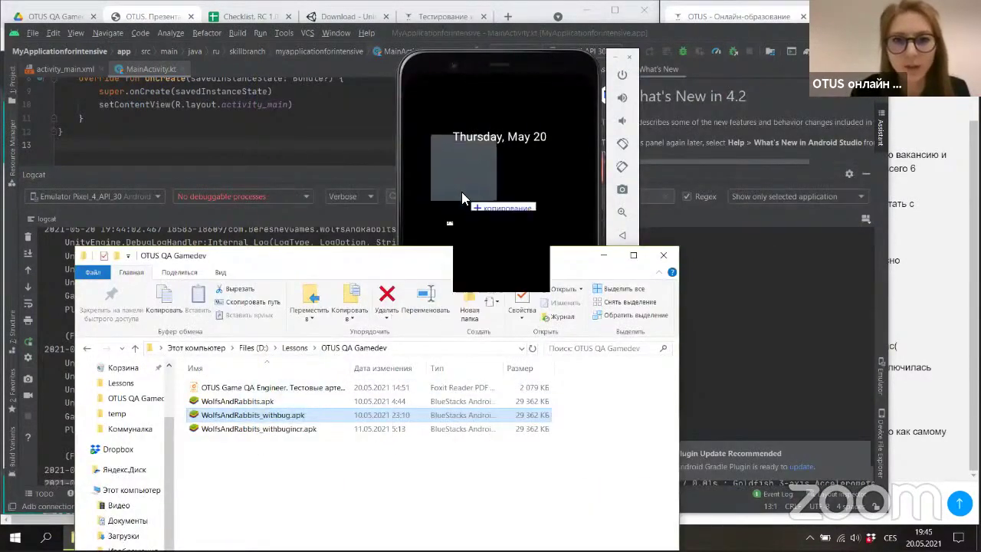
left_click_drag(253, 415, 461, 191)
left_click(603, 255)
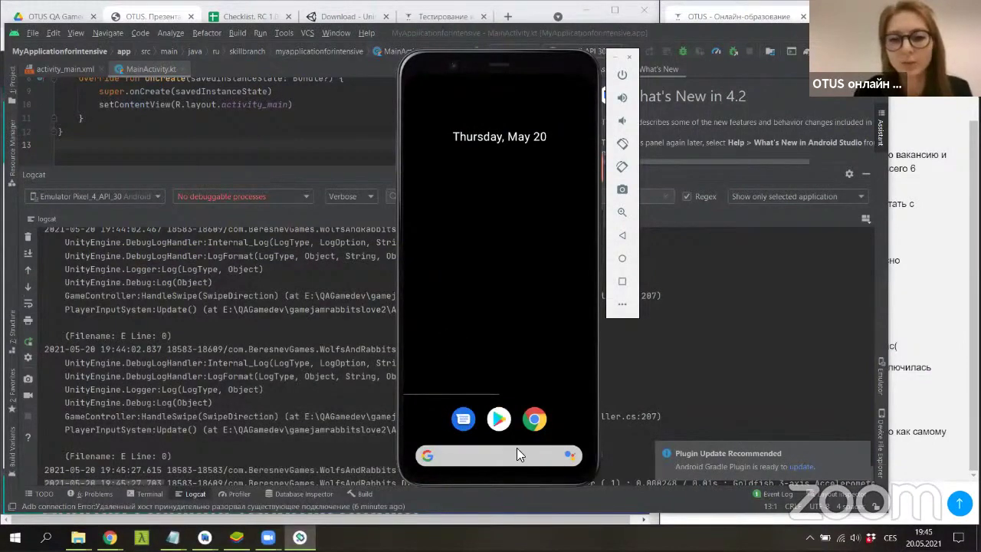
Launch the newly installed WolfsAndRabbits game from the app drawer.
left_click_drag(516, 448, 507, 344)
left_click_drag(490, 475, 494, 149)
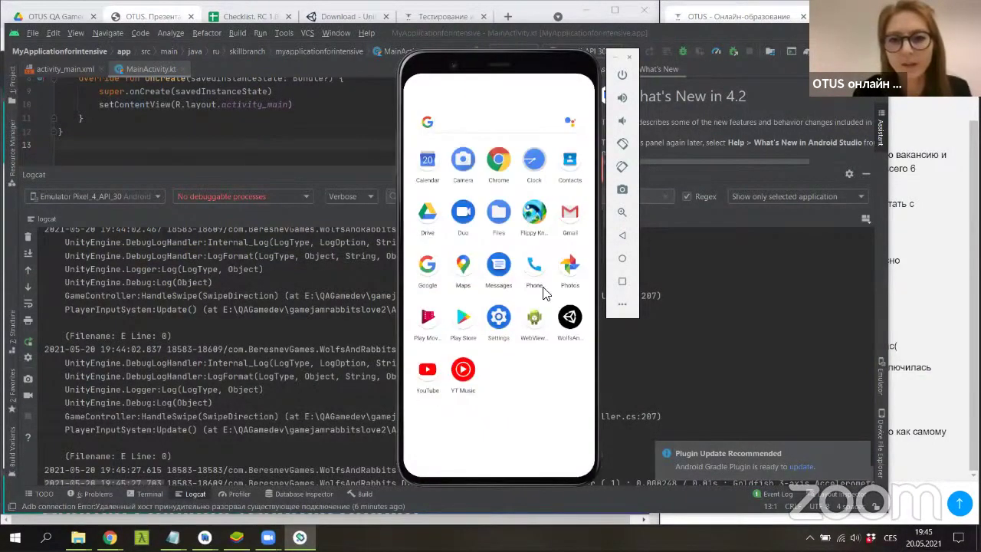
left_click(570, 320)
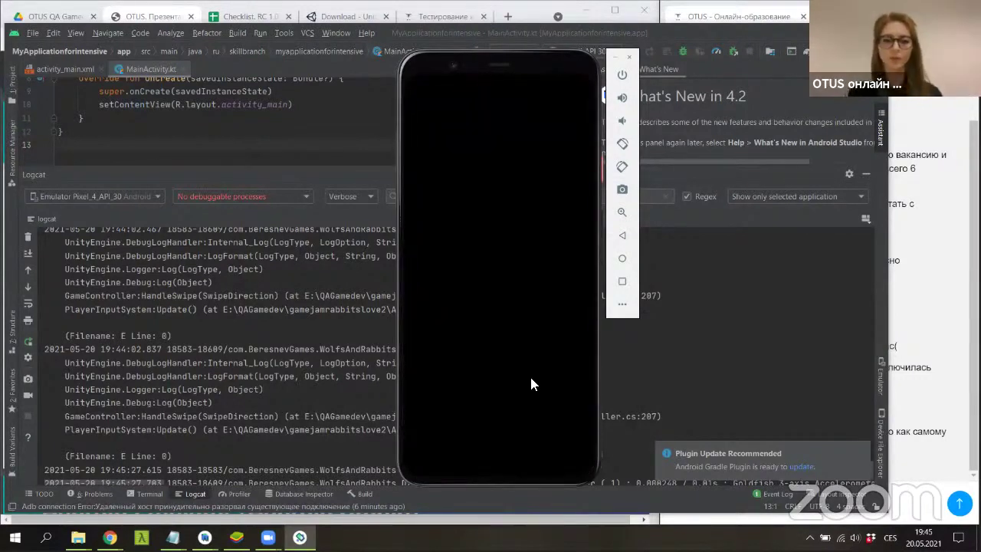
Clear the Logcat output, move the emulator right, and move the bunny right, up, up, left.
left_click(27, 232)
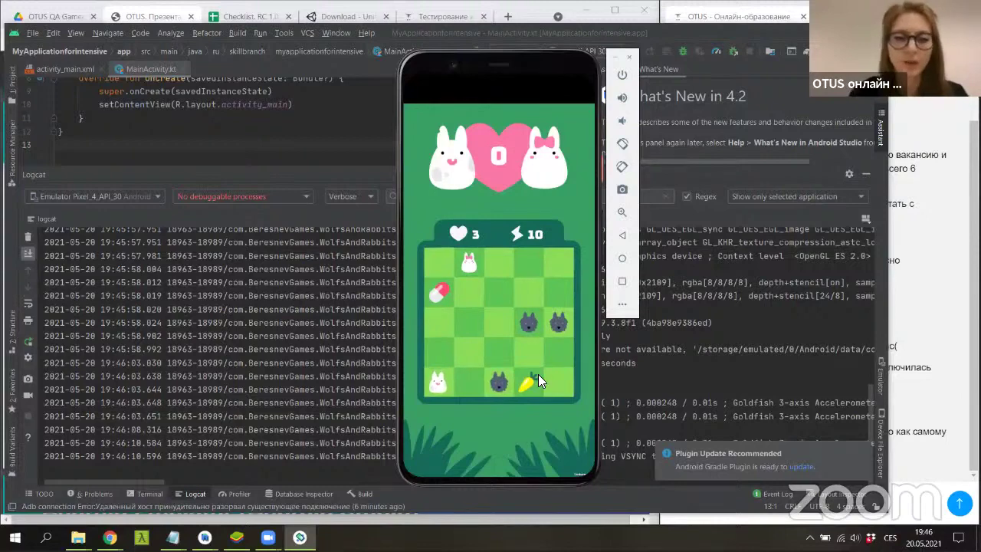
left_click_drag(504, 60, 726, 69)
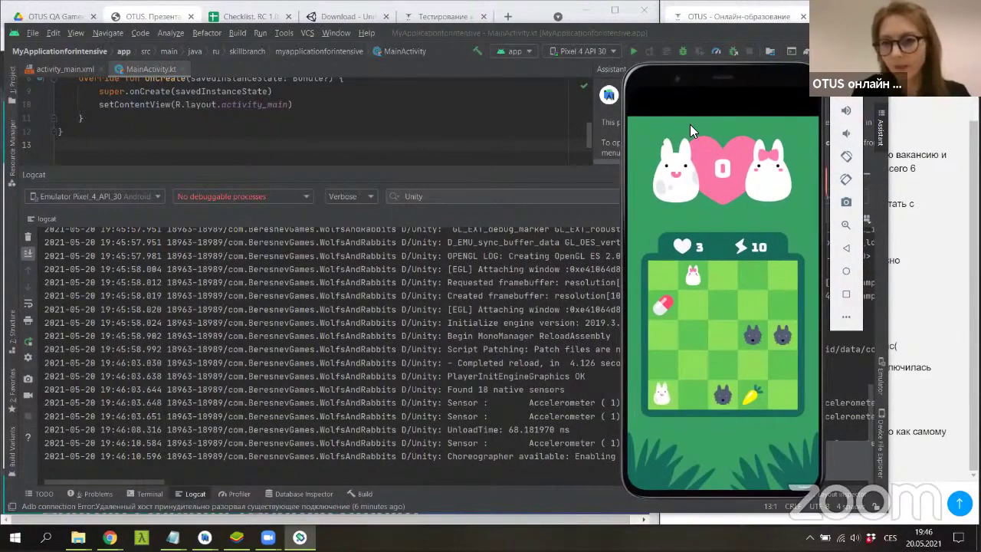
key("Right")
key("Up")
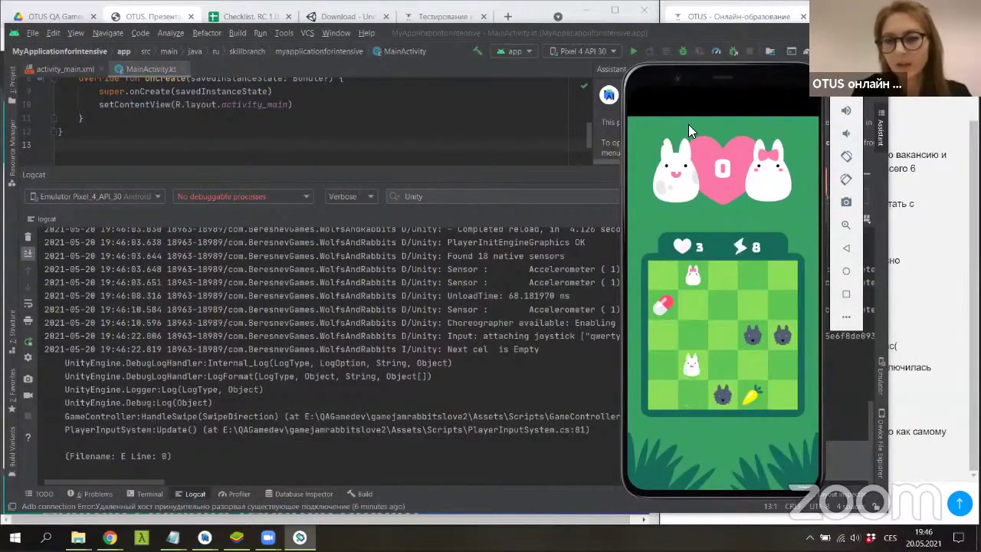
key("Up")
key("Up")
key("Up")
key("Left")
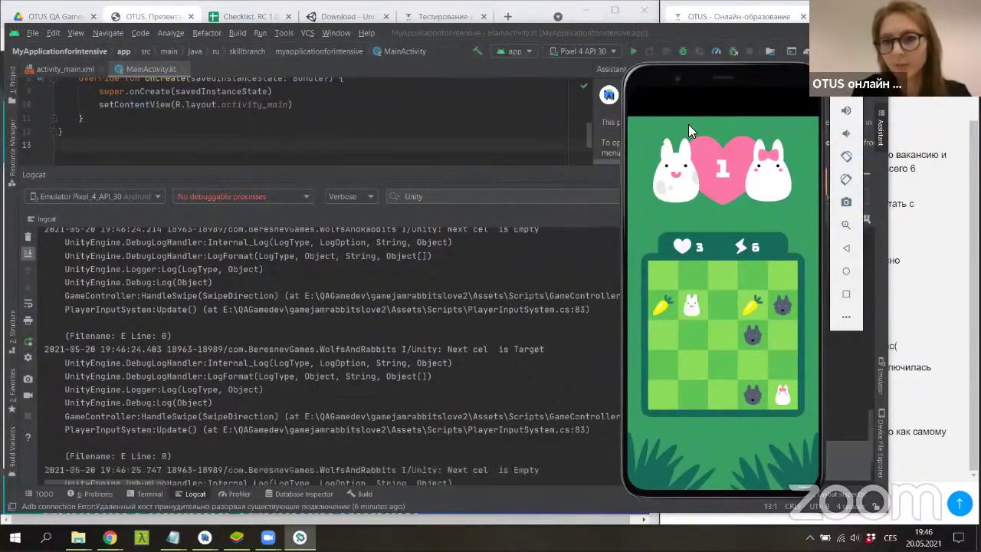
Keep steering the bunny, choosing Wait on the 'System UI isn't responding' dialog.
key("Left")
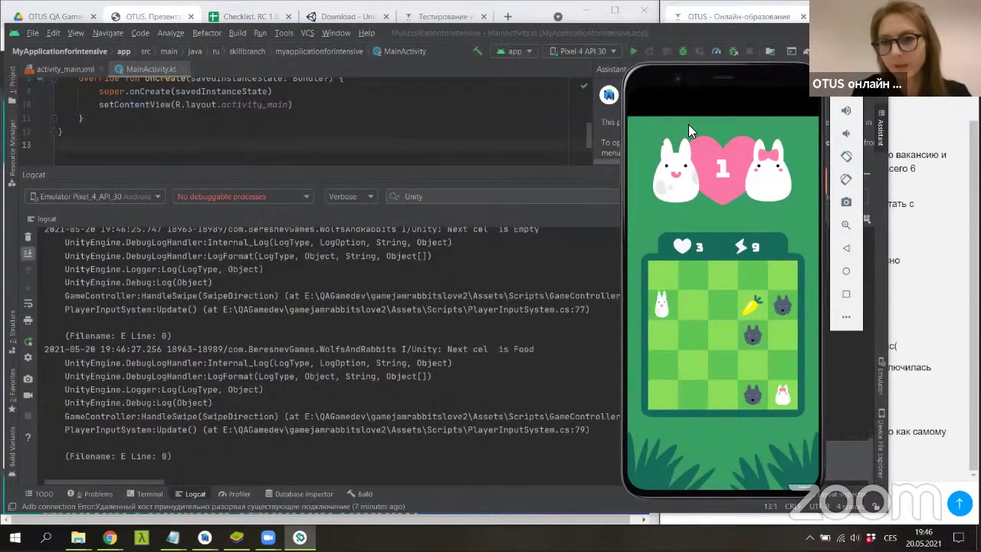
key("Down")
key("Down")
key("Down")
key("Right")
key("Right")
key("Right")
key("Right")
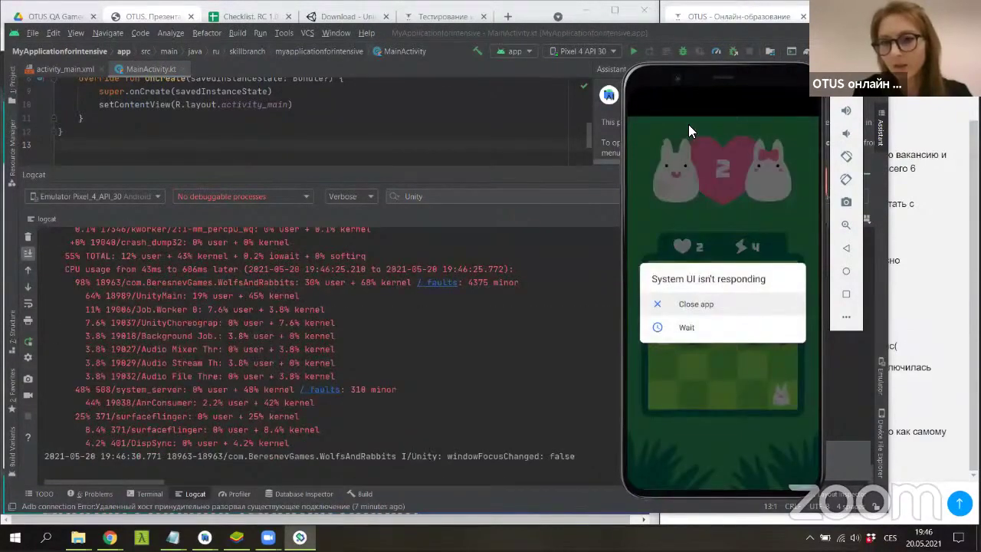
left_click(688, 328)
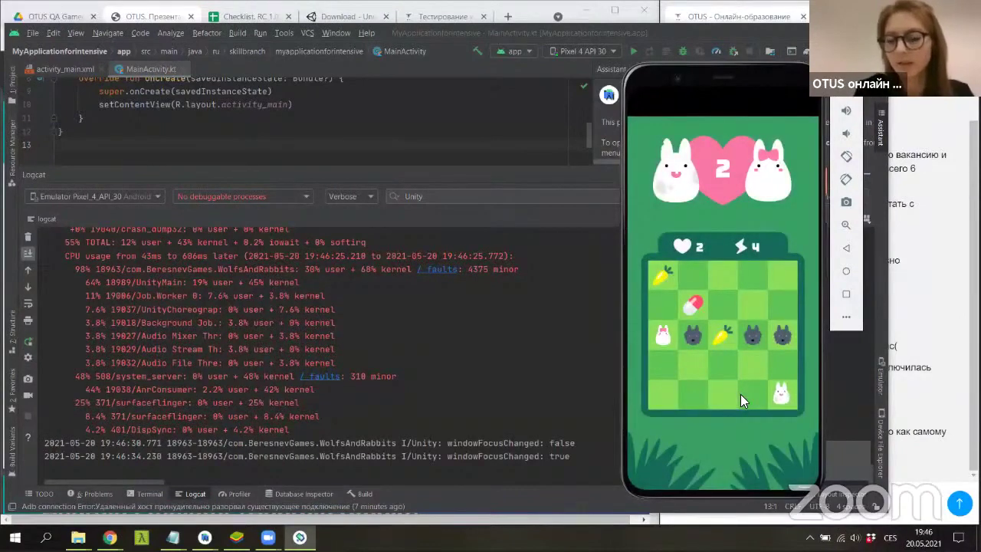
key("Left")
key("Left")
key("Left")
key("Left")
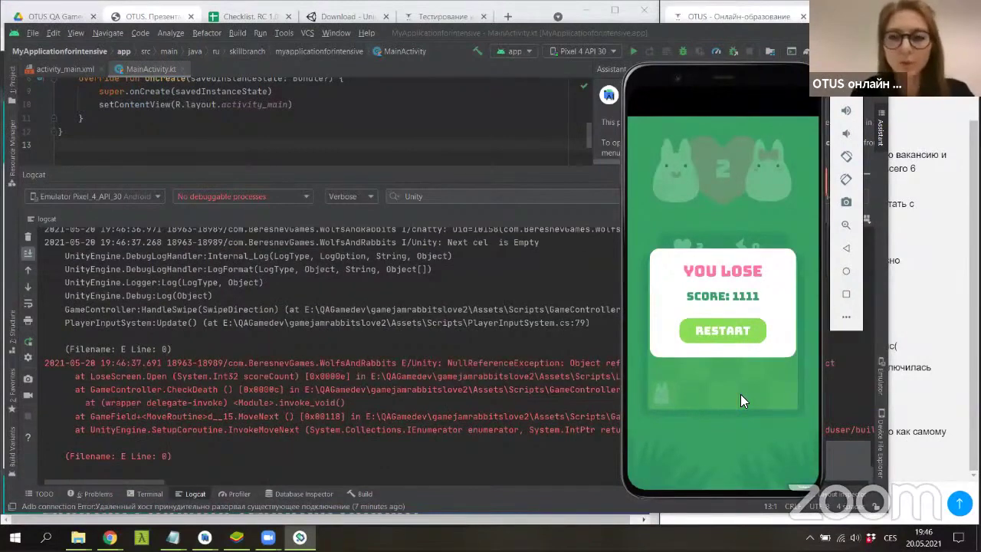
left_click(278, 365)
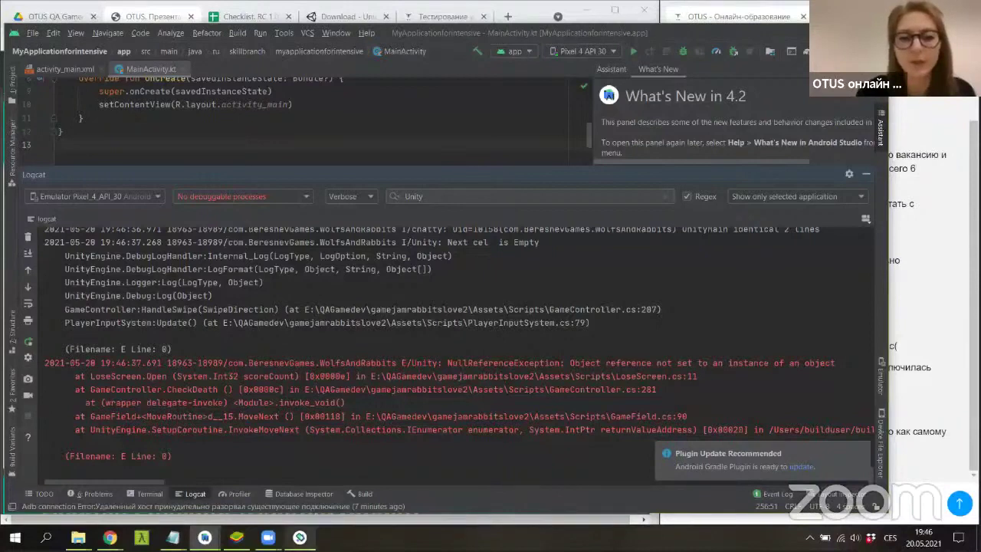
mouse_move(300, 537)
left_click(300, 490)
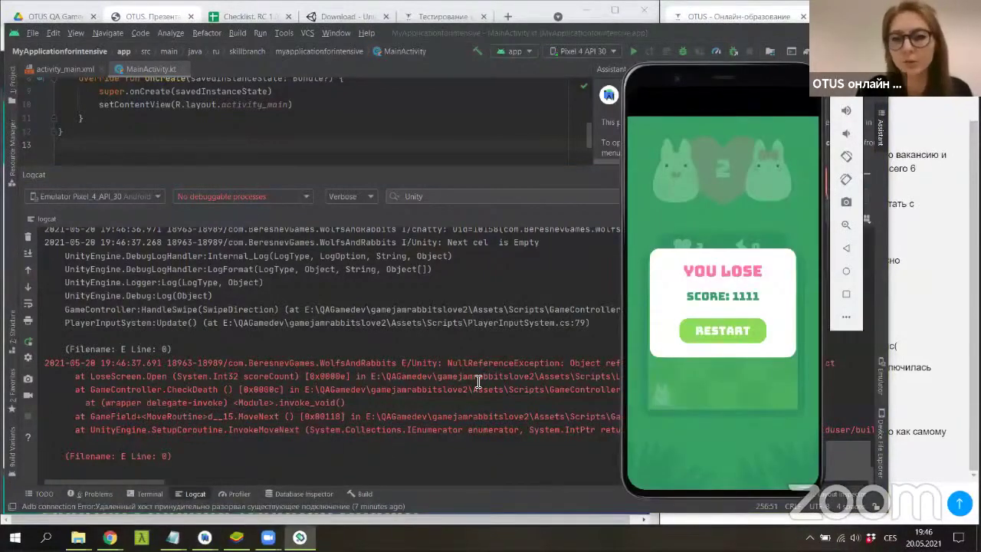
left_click(348, 364)
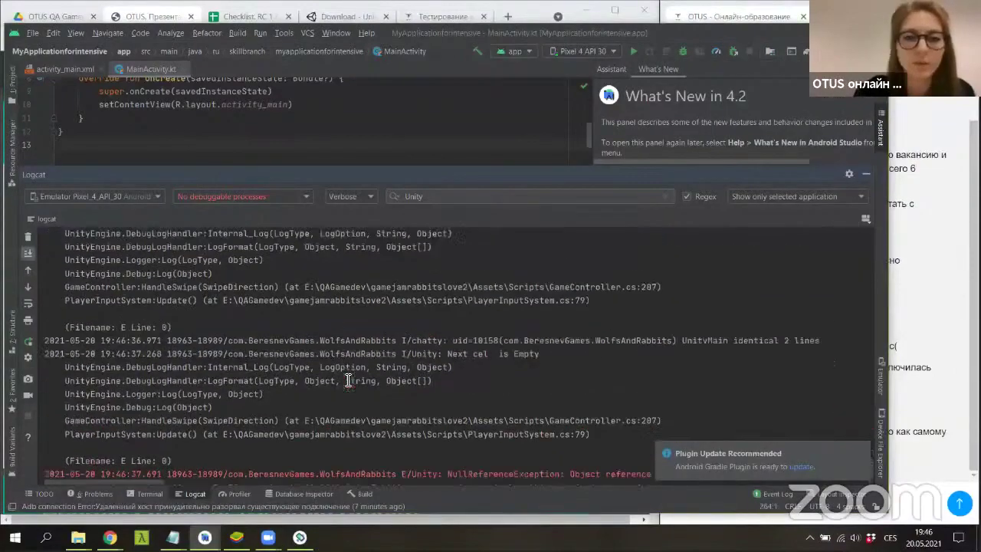
scroll(348, 380, "down", 5)
scroll(347, 380, "down", 5)
scroll(348, 380, "down", 5)
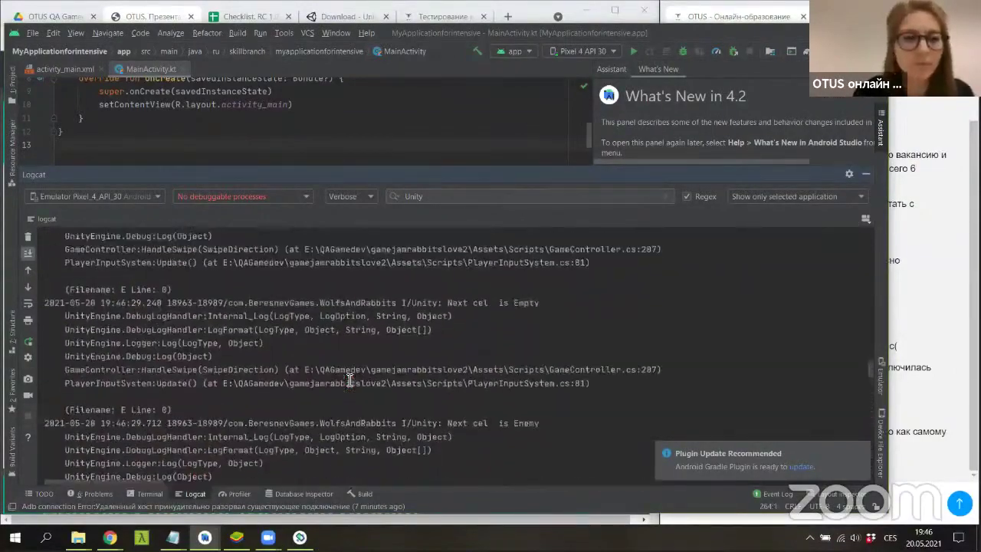
scroll(348, 380, "down", 5)
scroll(348, 380, "up", 3)
scroll(348, 380, "down", 3)
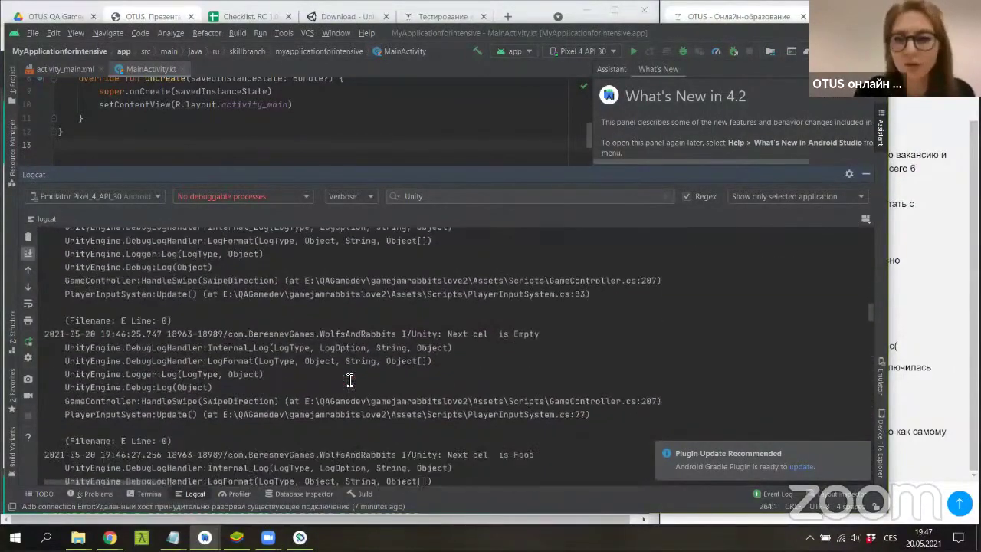
scroll(349, 379, "down", 5)
scroll(348, 379, "down", 5)
scroll(349, 379, "down", 5)
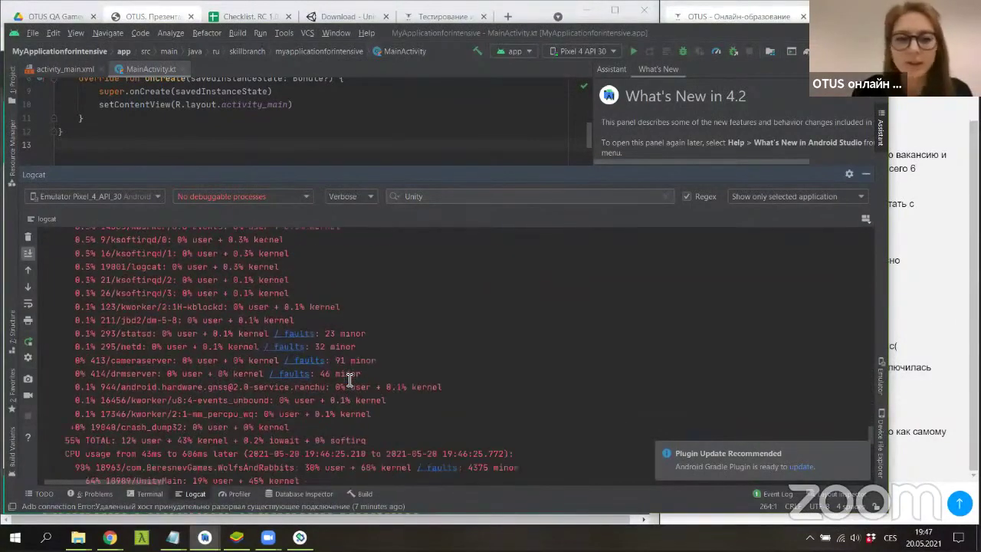
scroll(349, 379, "down", 5)
scroll(348, 379, "down", 5)
scroll(348, 379, "down", 3)
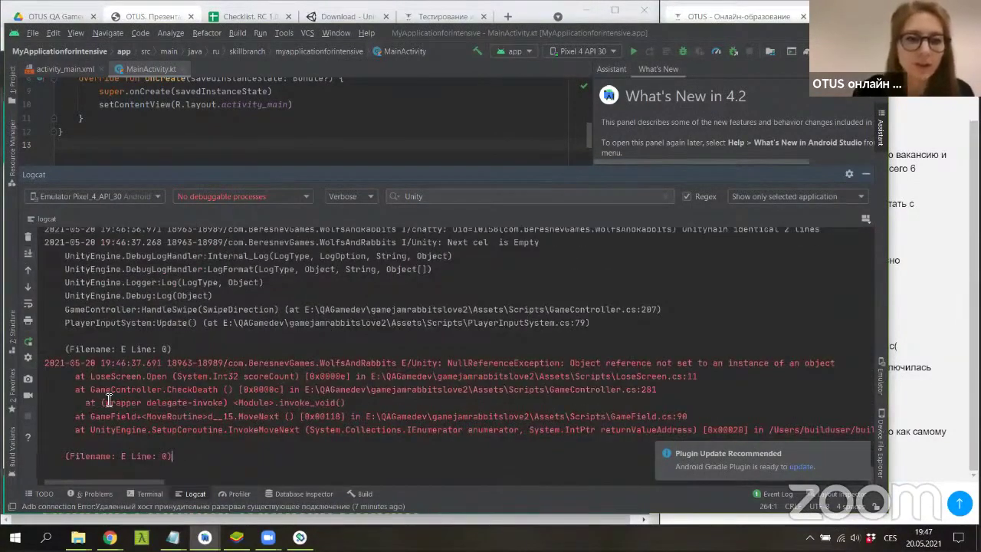
left_click_drag(175, 455, 50, 362)
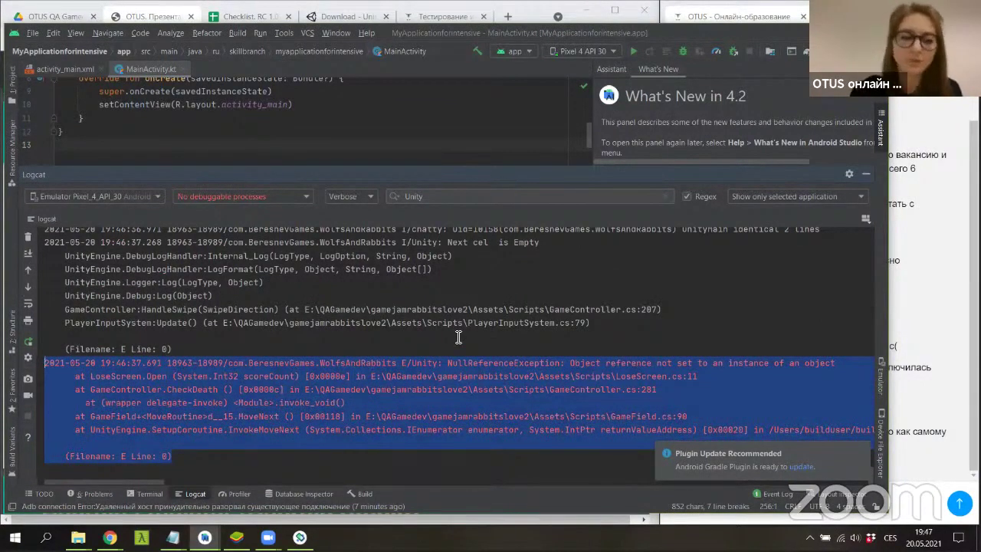
left_click(326, 350)
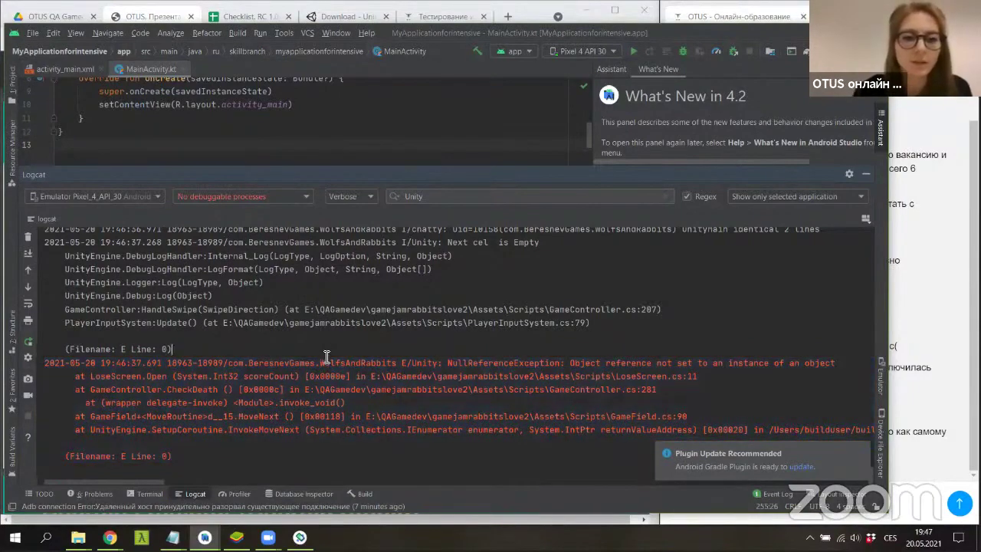
scroll(337, 372, "up", 5)
scroll(339, 374, "down", 10)
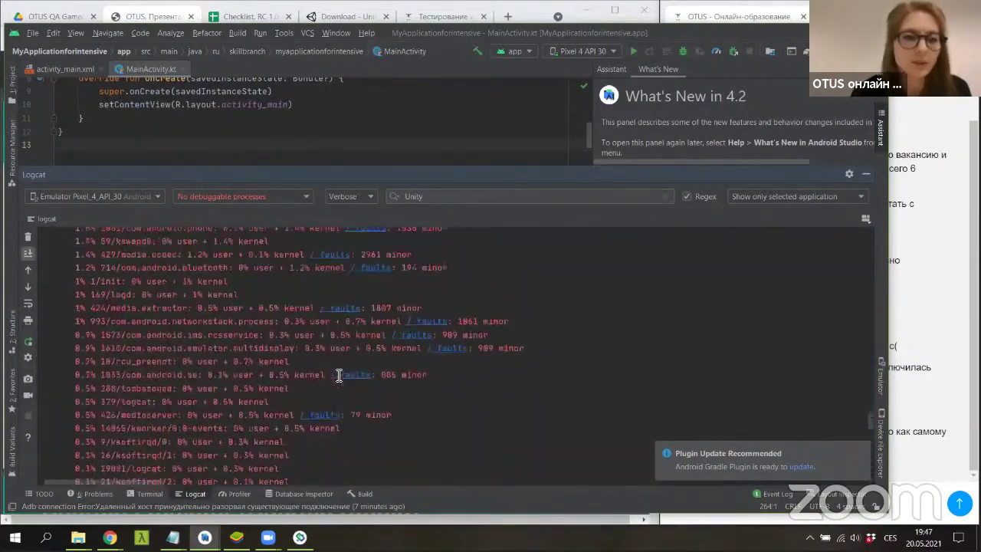
scroll(338, 376, "down", 10)
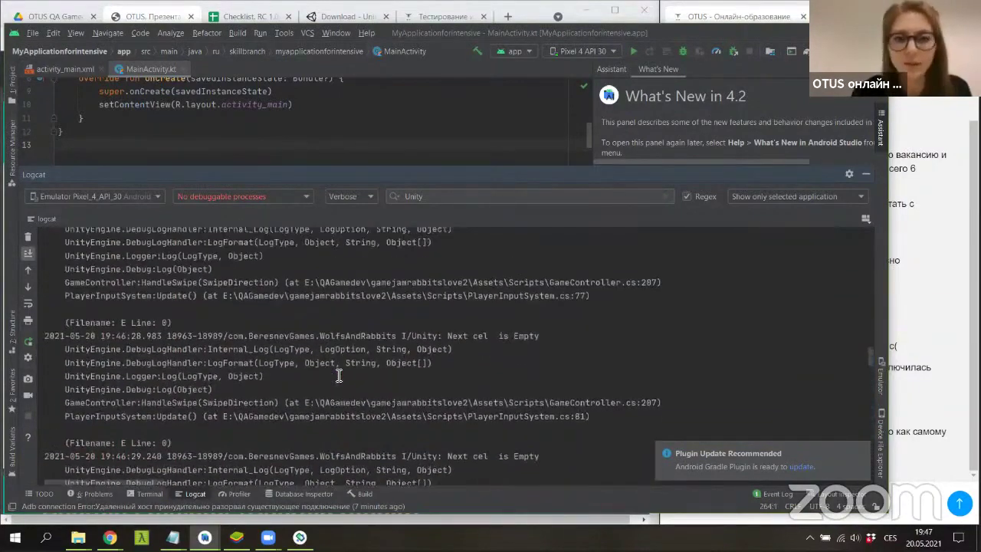
scroll(338, 376, "down", 4)
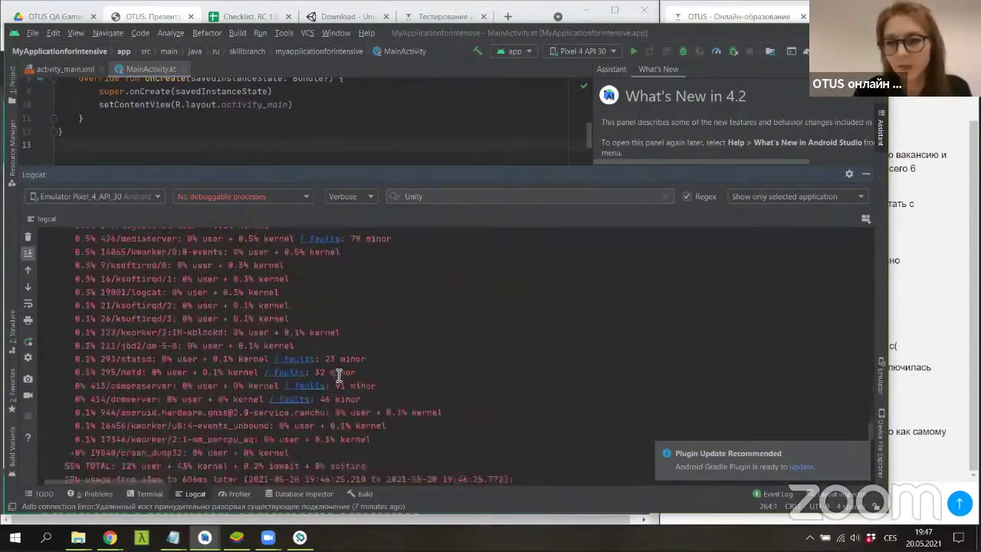
scroll(339, 374, "down", 4)
scroll(330, 387, "down", 3)
Restart WolfsAndRabbits from the lose screen, then go home and open the full app list.
key("alt+Tab")
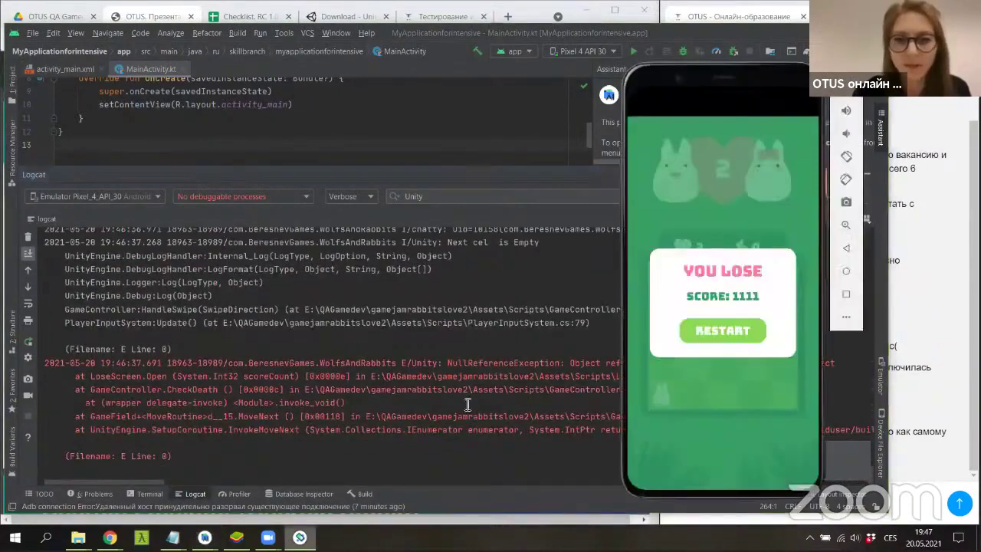
left_click(719, 328)
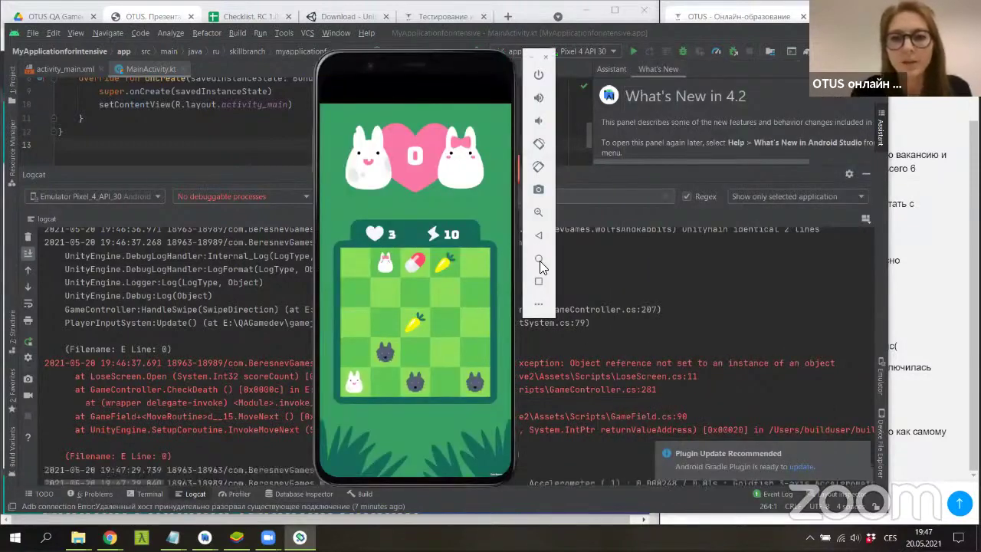
left_click(539, 259)
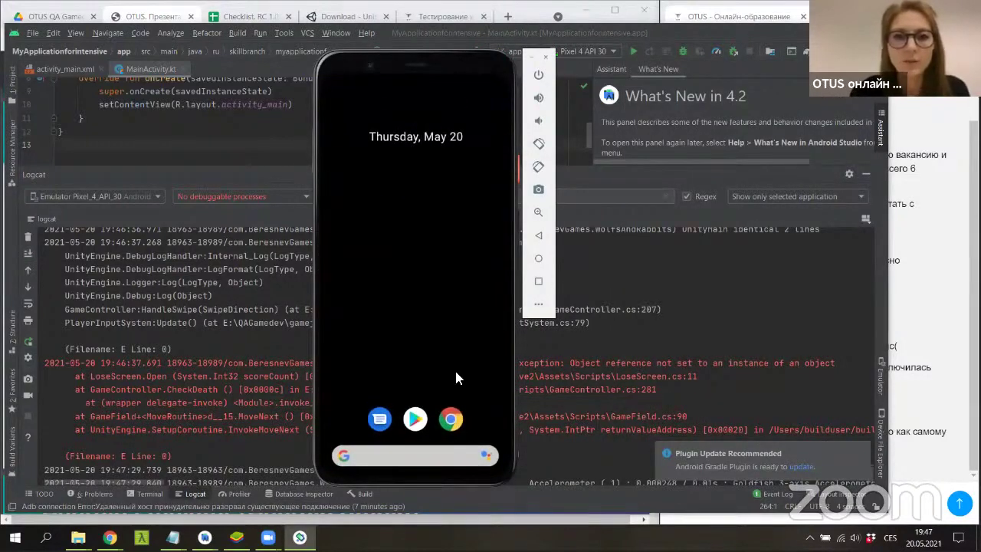
left_click(538, 283)
left_click_drag(452, 426, 488, 71)
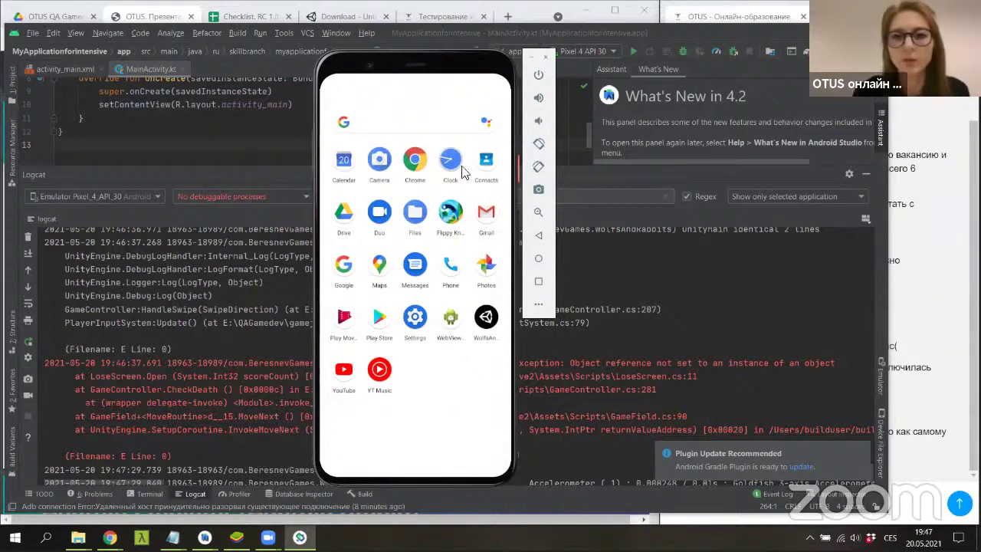
Turn the phone's screen off and on, unlock it, and close the unresponsive System UI.
left_click(540, 77)
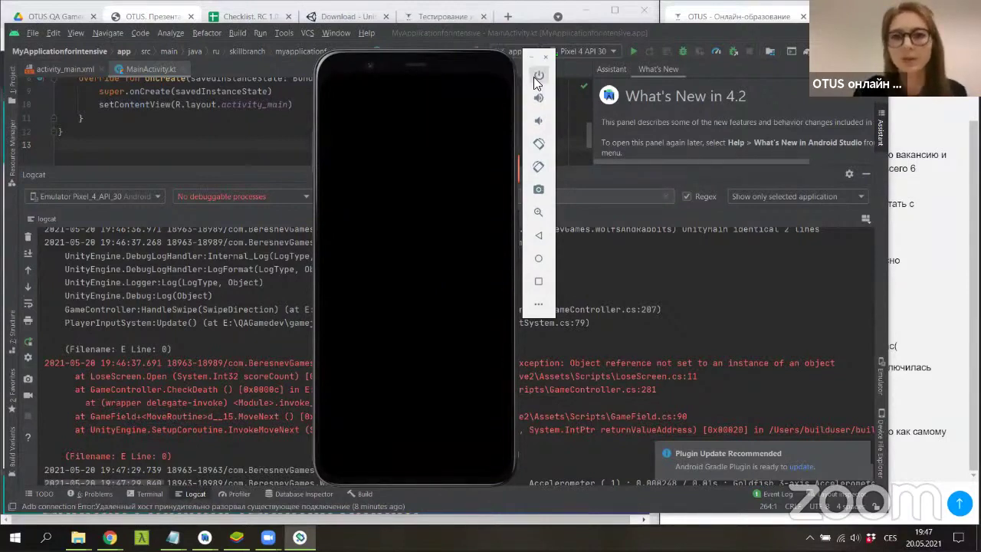
left_click(534, 78)
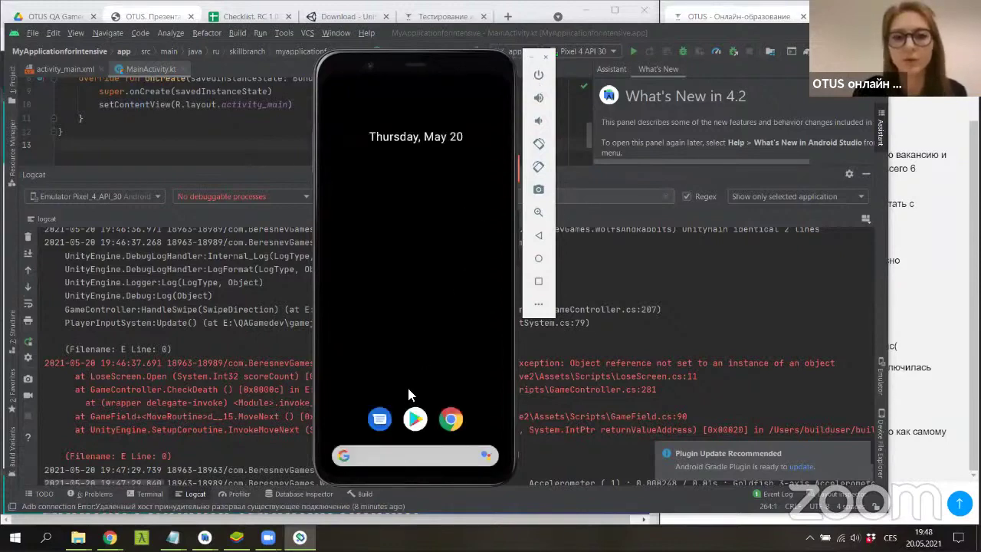
left_click_drag(459, 220, 448, 145)
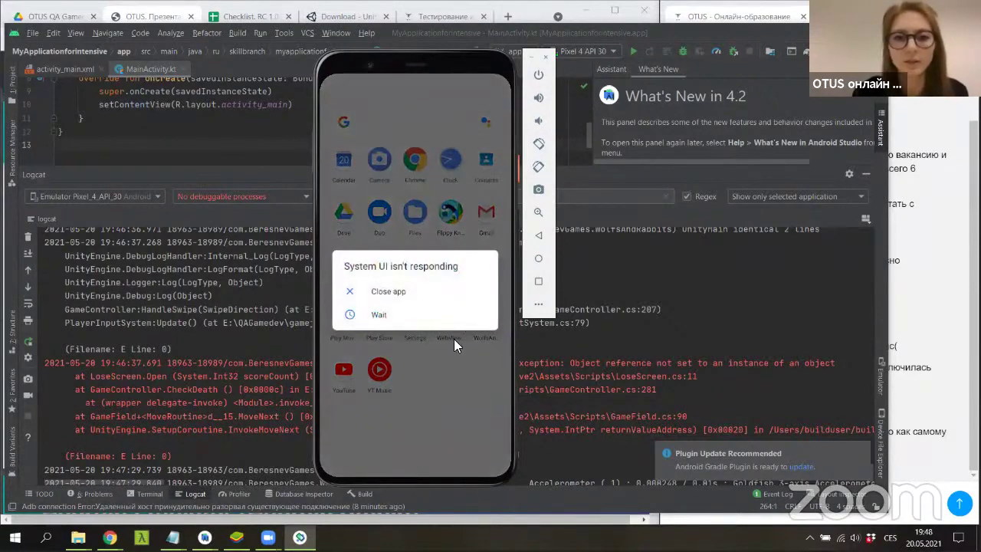
left_click(407, 292)
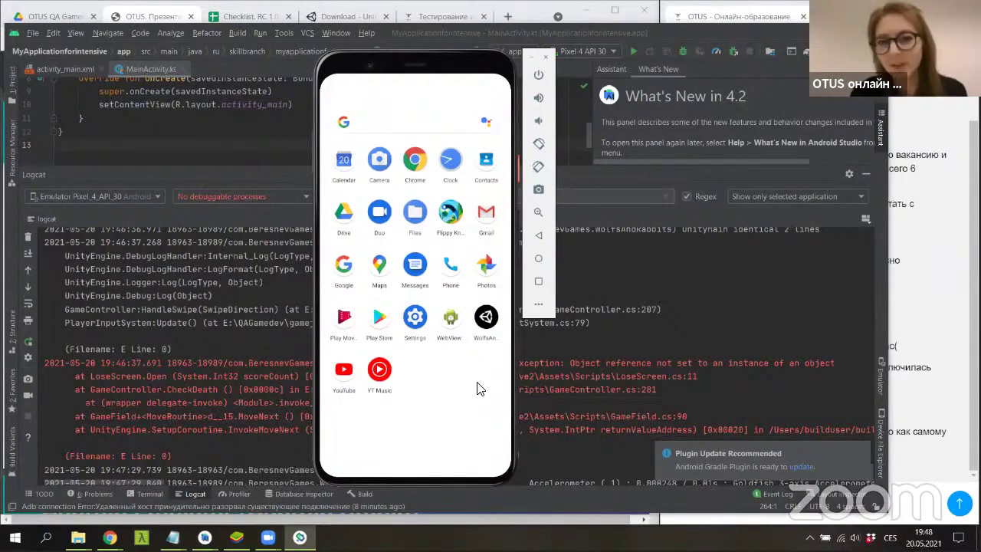
Open and close extended controls, then power off and close the Pixel_4_API_30 emulator.
left_click(538, 304)
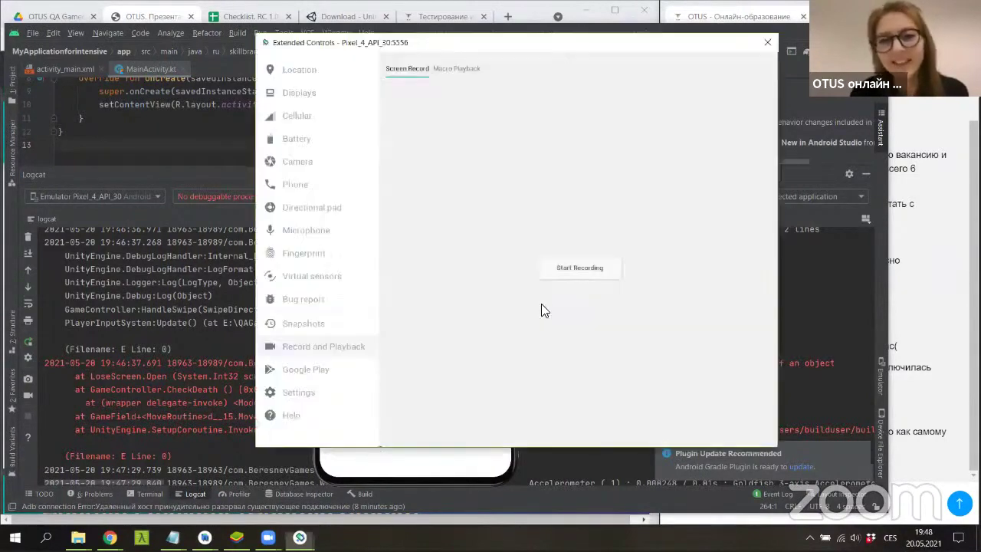
left_click(767, 42)
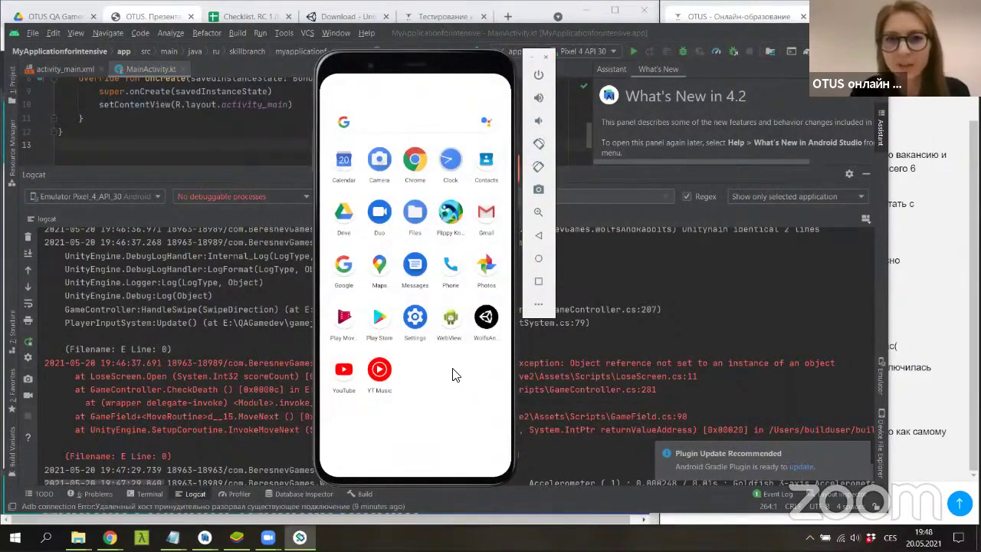
left_click(538, 74)
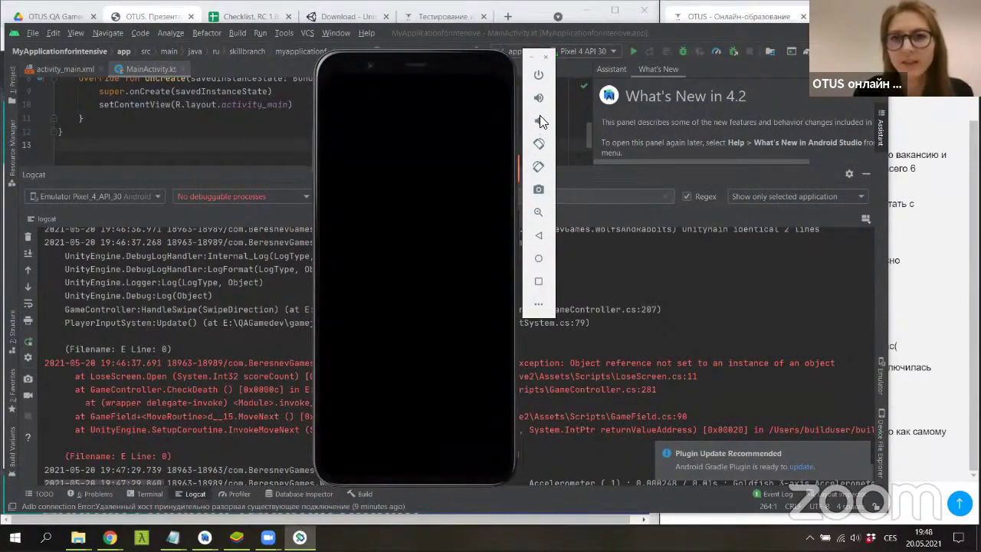
left_click(544, 56)
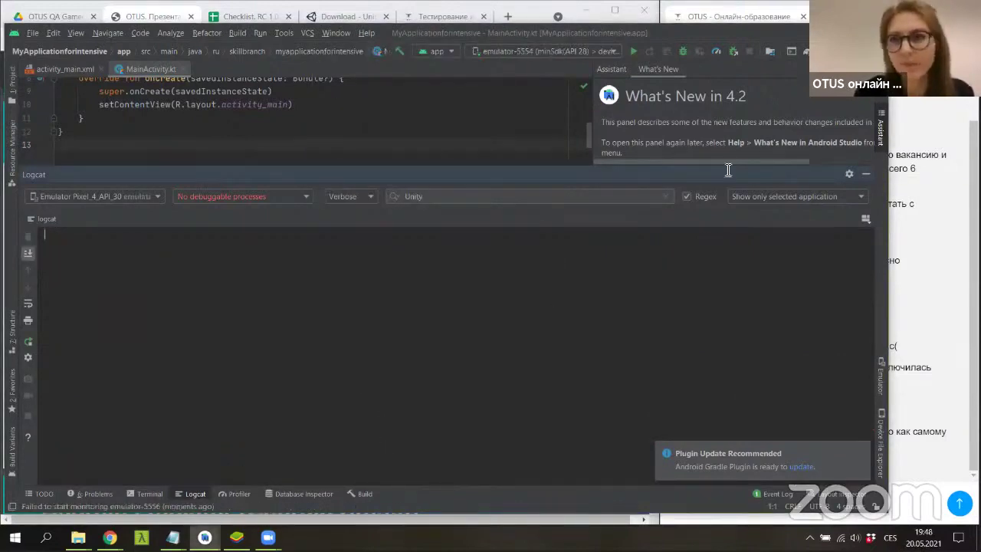
Bring up the virtual device manager, shift it left, then return to the Chrome PDF slide 15.
mouse_move(204, 536)
left_click(278, 475)
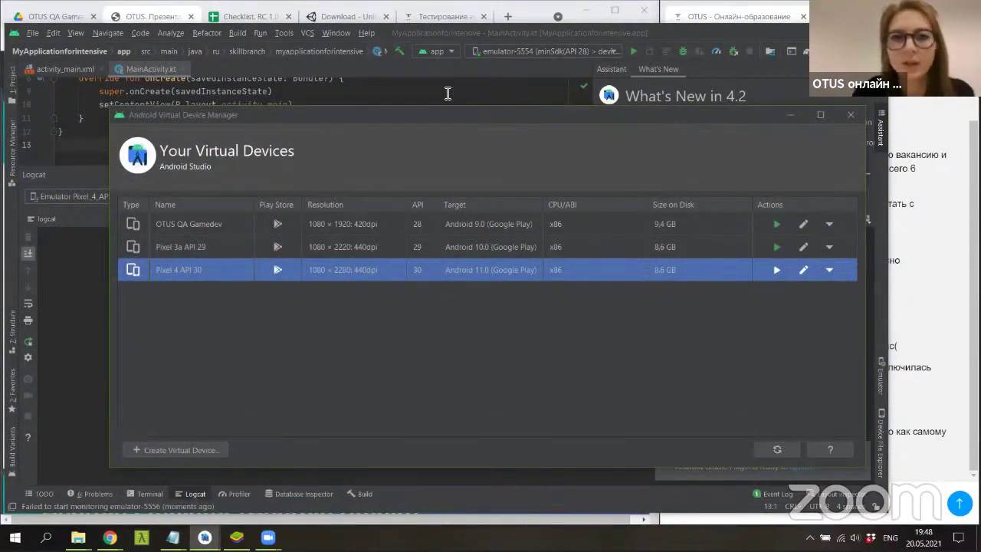
left_click_drag(347, 118, 299, 115)
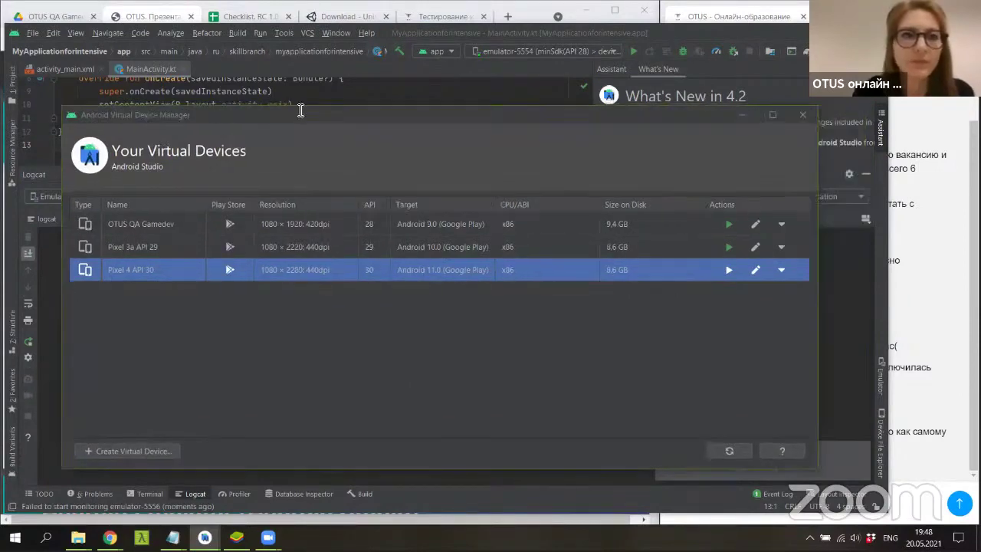
left_click(151, 17)
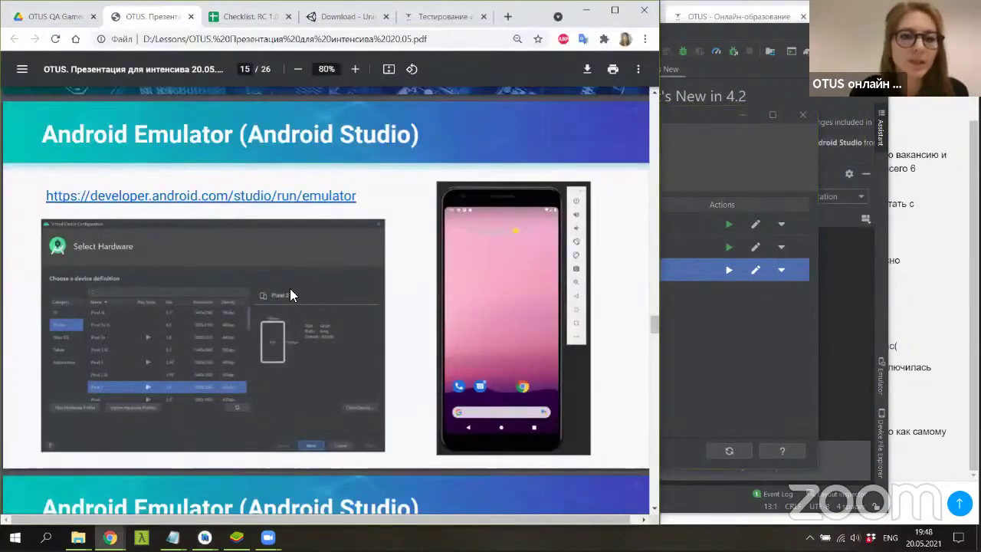
Scroll to slide 16 on emulator pros and cons, then bring the Virtual Device Manager forward.
scroll(290, 288, "down", 4)
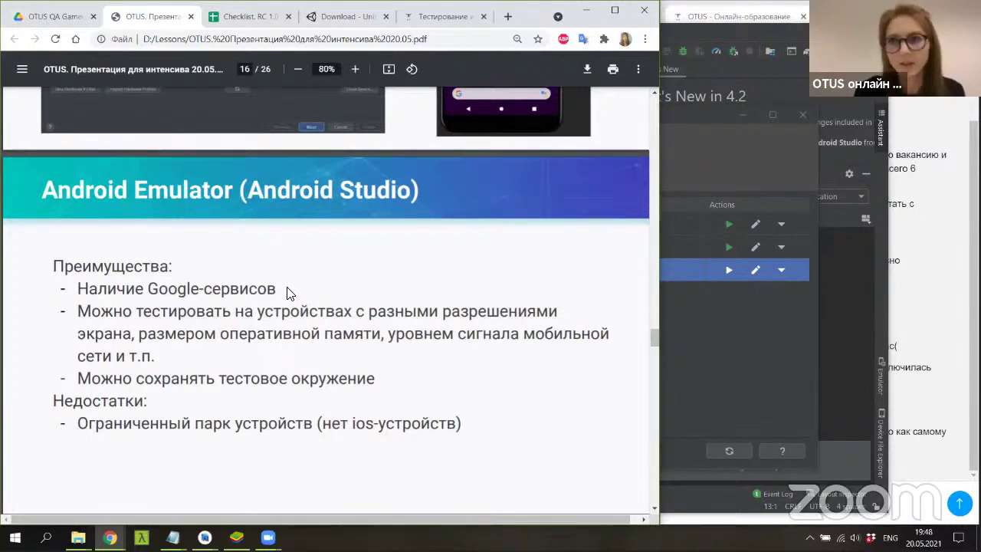
left_click(731, 335)
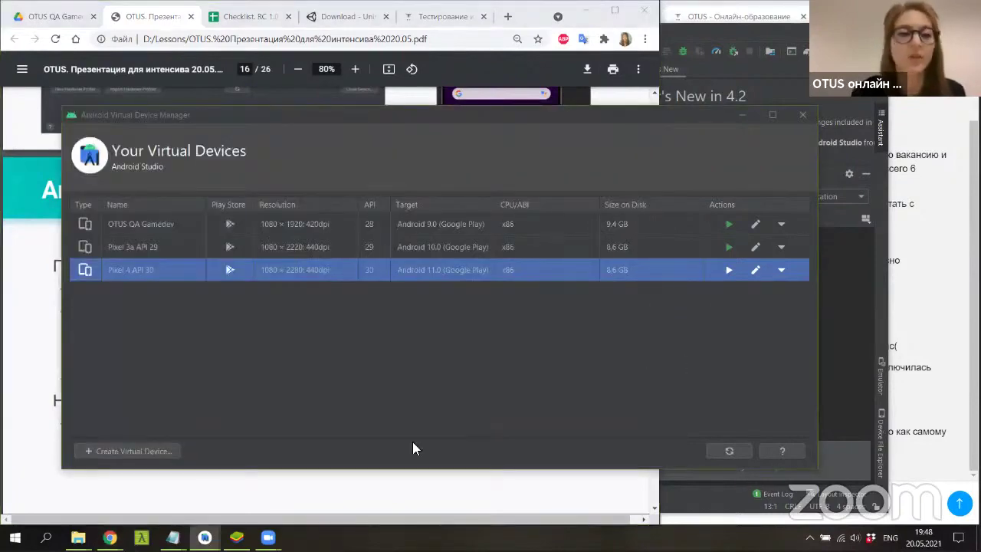
Start creating a new virtual device and scroll the Phone device definitions.
left_click(146, 451)
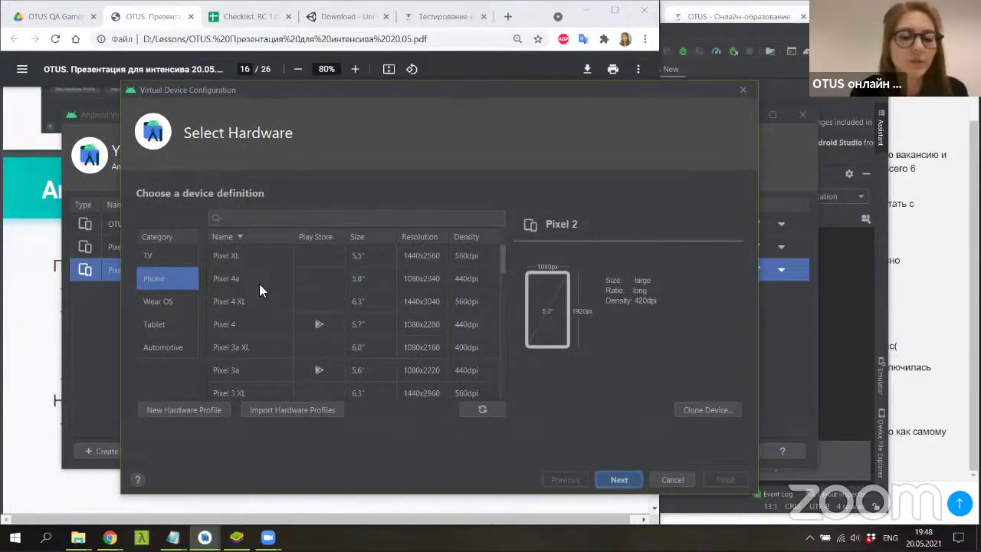
scroll(251, 272, "down", 3)
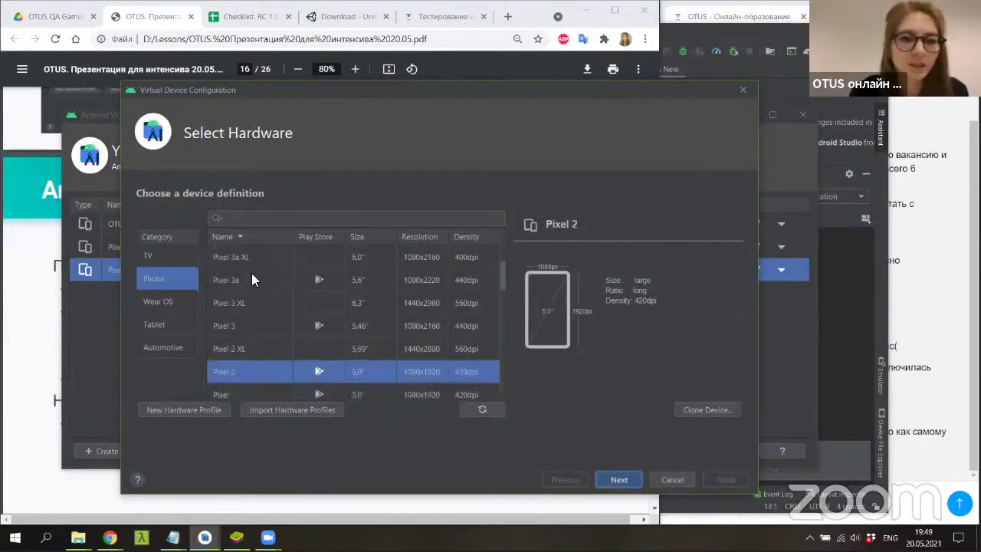
scroll(251, 275, "down", 3)
scroll(251, 274, "down", 2)
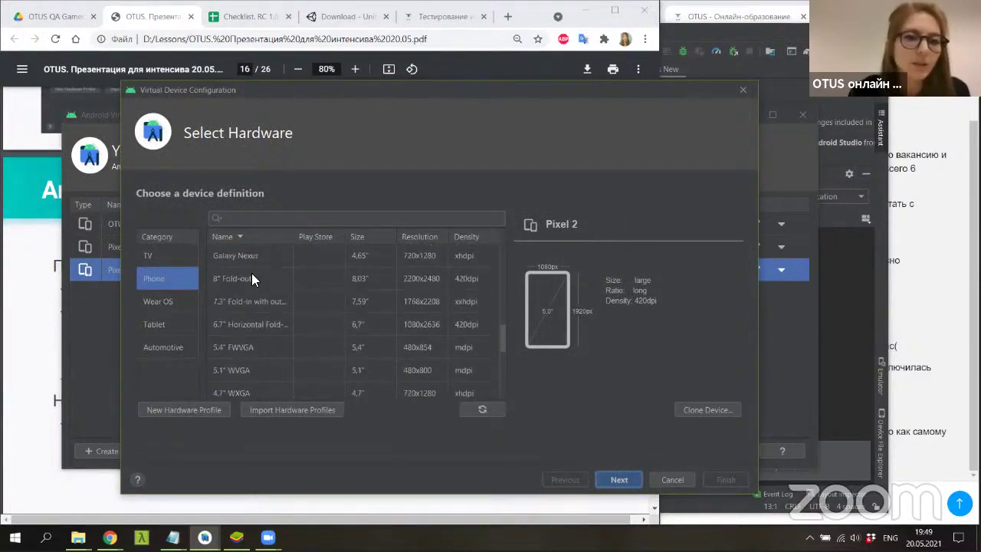
Browse Wear OS, Tablet, Automotive and TV categories, return to Phone, and start a new hardware profile.
left_click(157, 300)
left_click(155, 328)
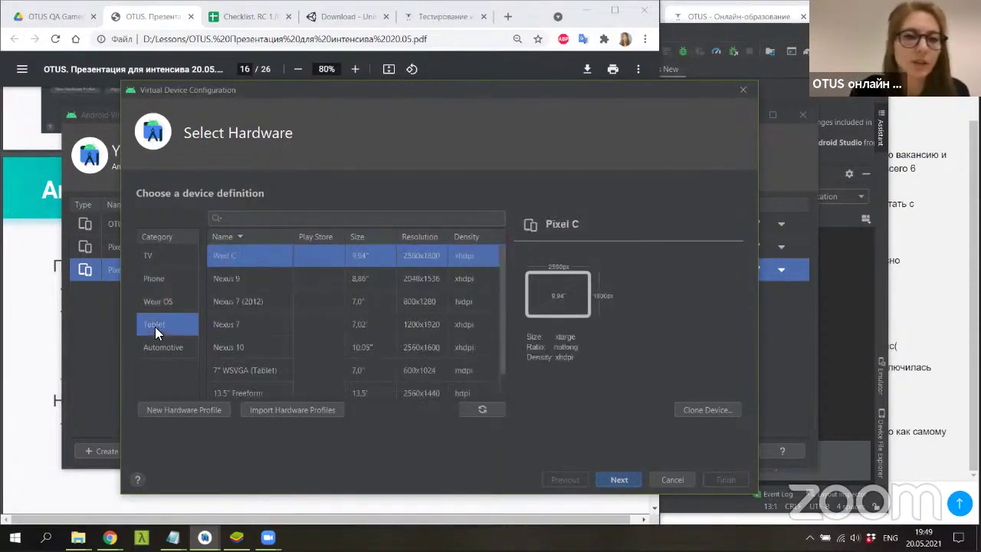
left_click(171, 345)
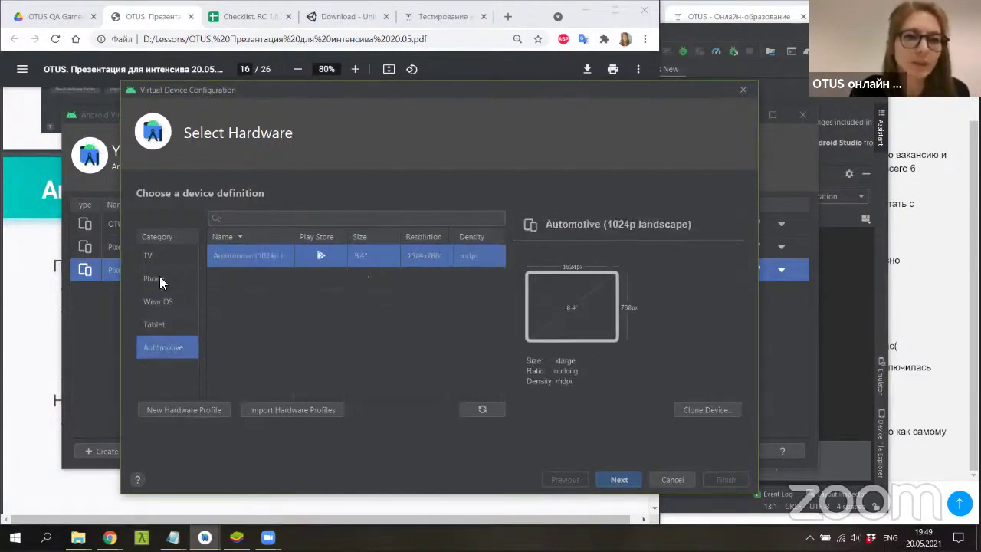
left_click(154, 257)
left_click(159, 280)
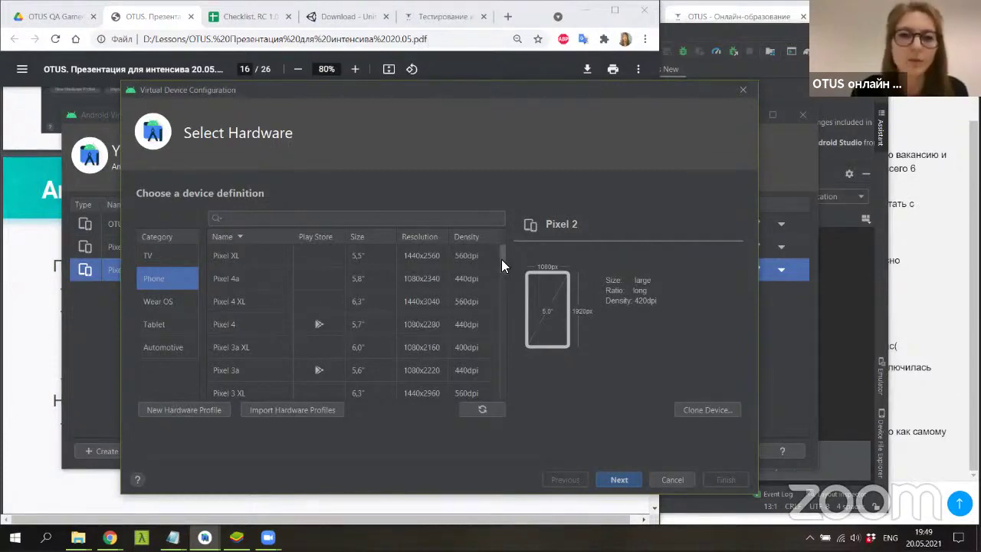
left_click_drag(501, 259, 501, 248)
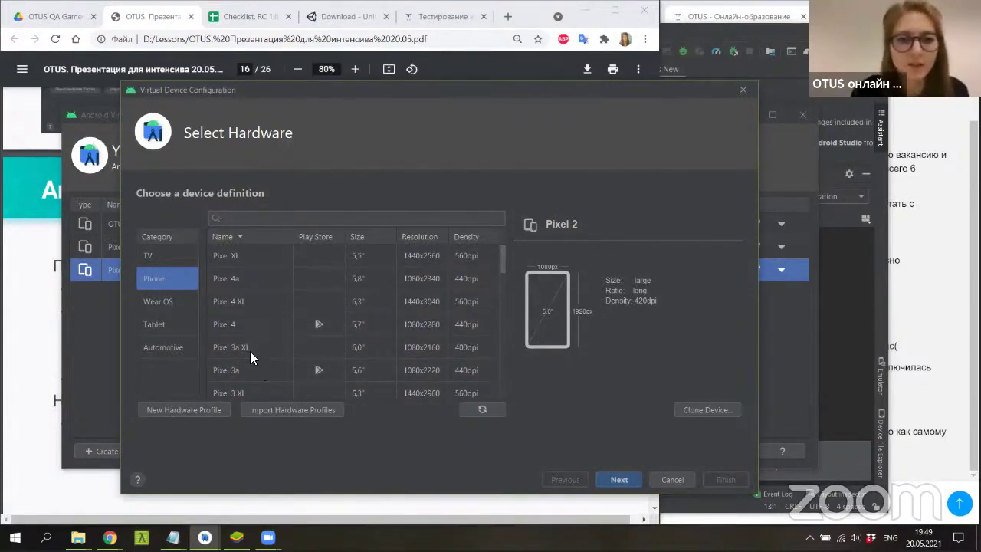
left_click(201, 409)
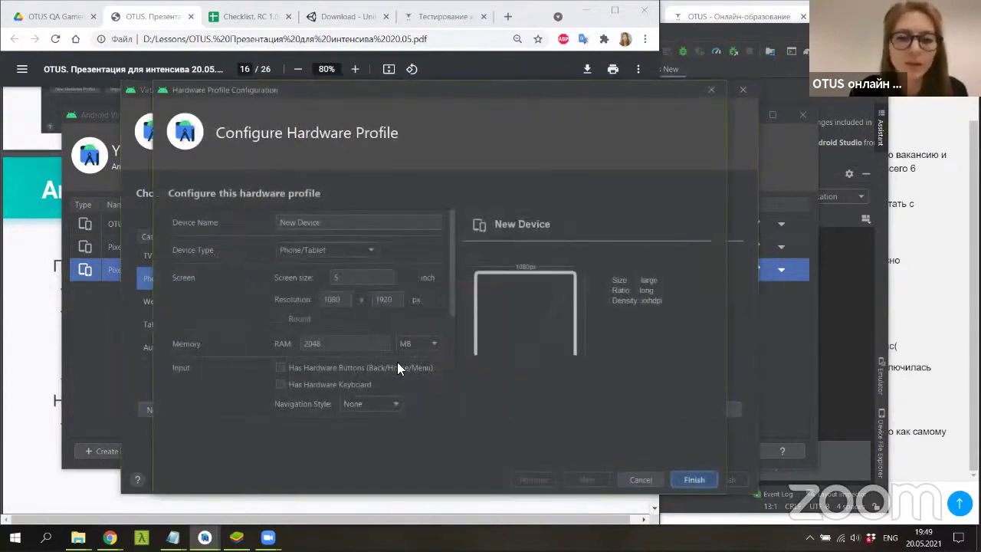
Inspect the screen size setting, then cancel the new hardware profile without saving.
left_click(347, 281)
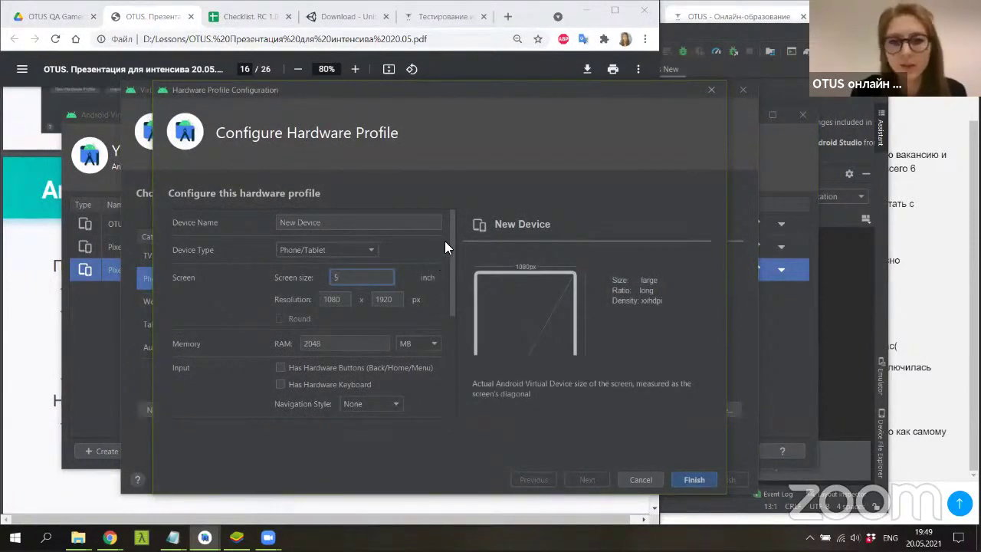
mouse_move(450, 247)
left_mouse_down()
mouse_move(459, 354)
mouse_move(446, 209)
left_mouse_up()
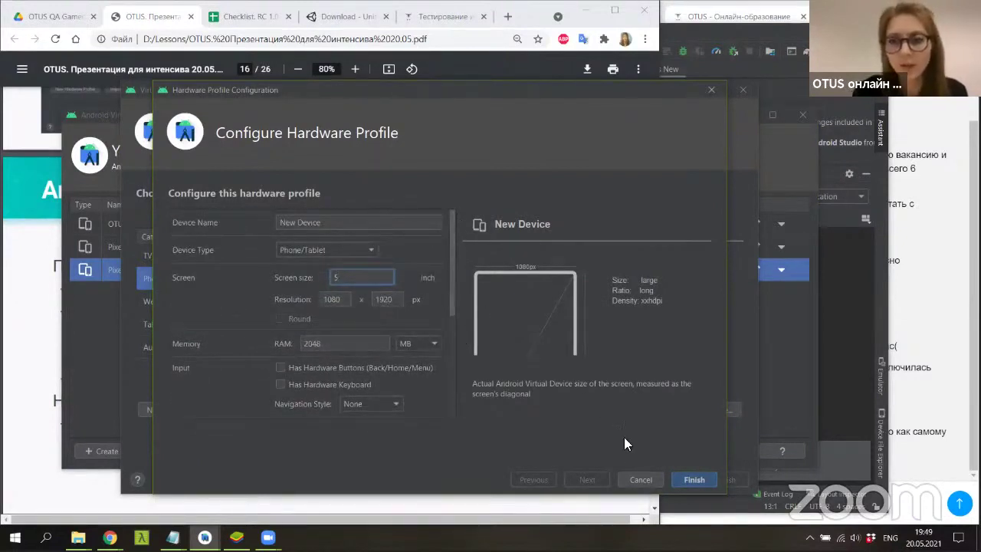
left_click(636, 479)
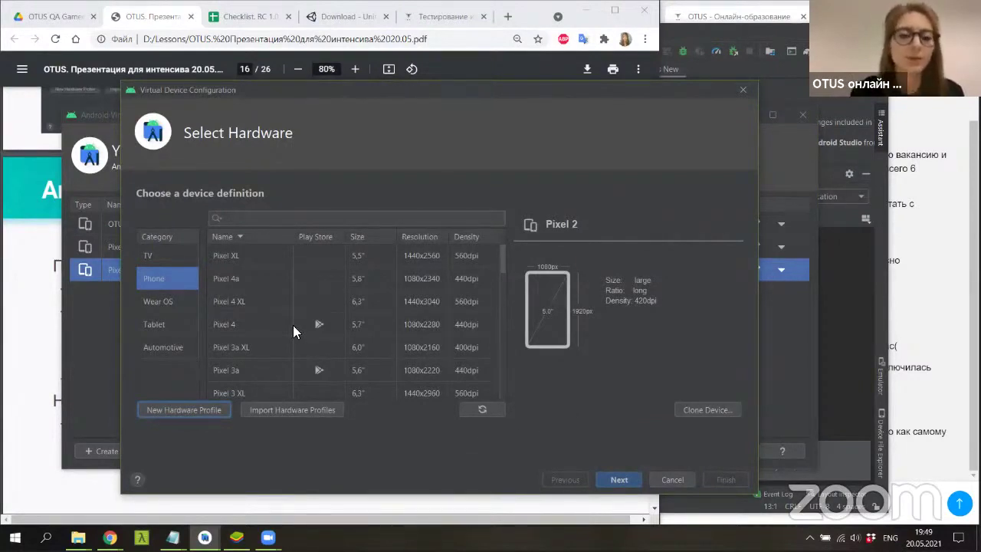
Cancel the new virtual device and minimize the device manager to reveal slide 16.
scroll(293, 330, "down", 2)
scroll(292, 324, "up", 2)
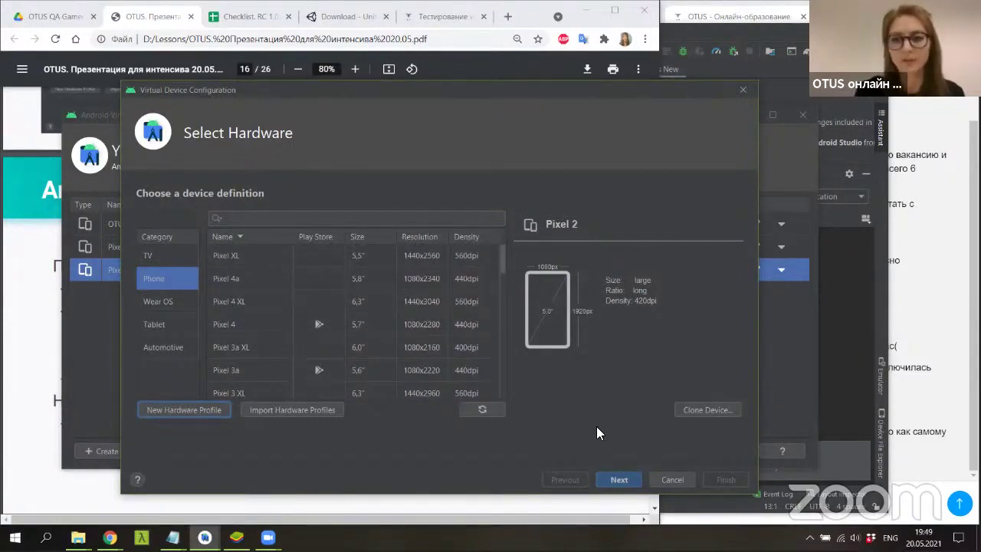
left_click(669, 479)
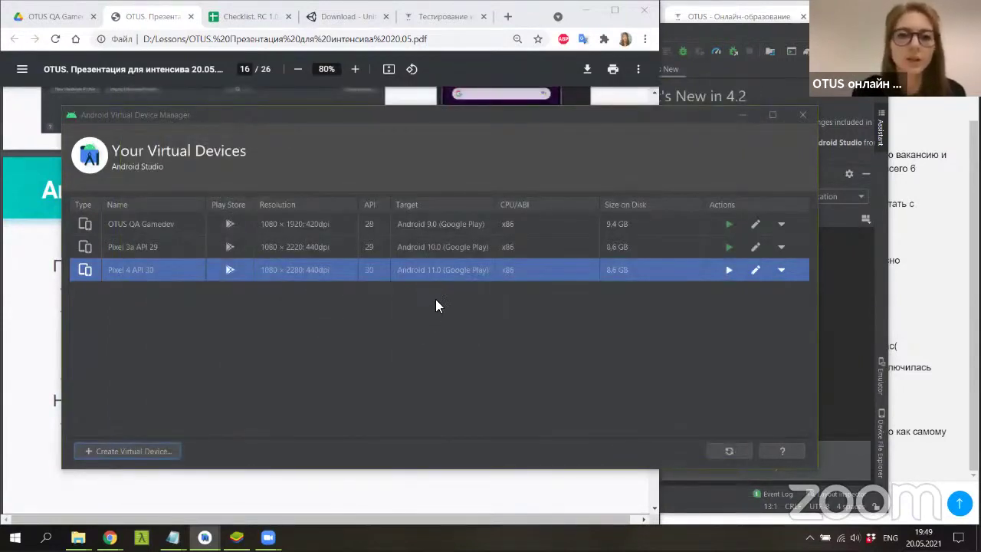
left_click(751, 114)
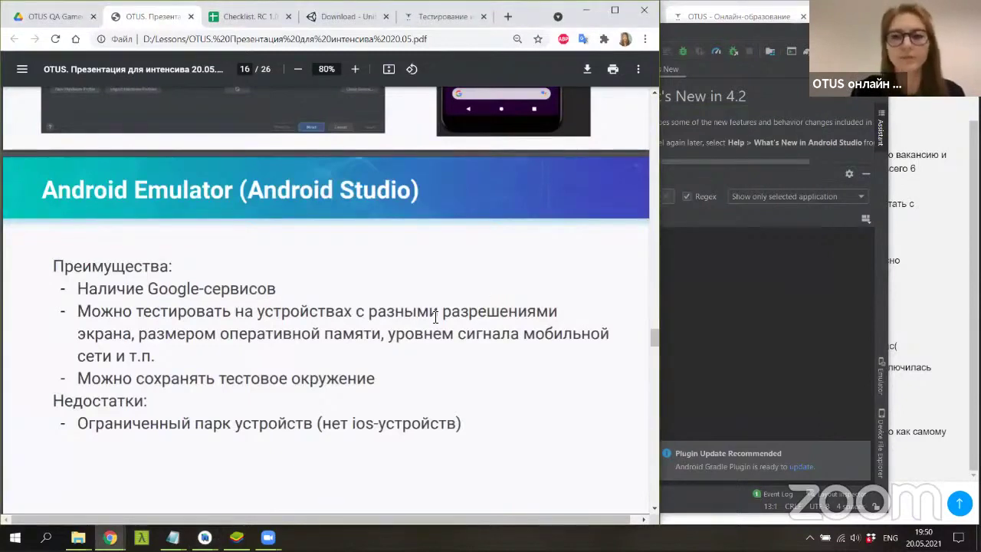
Scroll the slides to page 17, 'Давайте обсудим', and bring the OTUS course chat window forward.
scroll(537, 318, "down", 1)
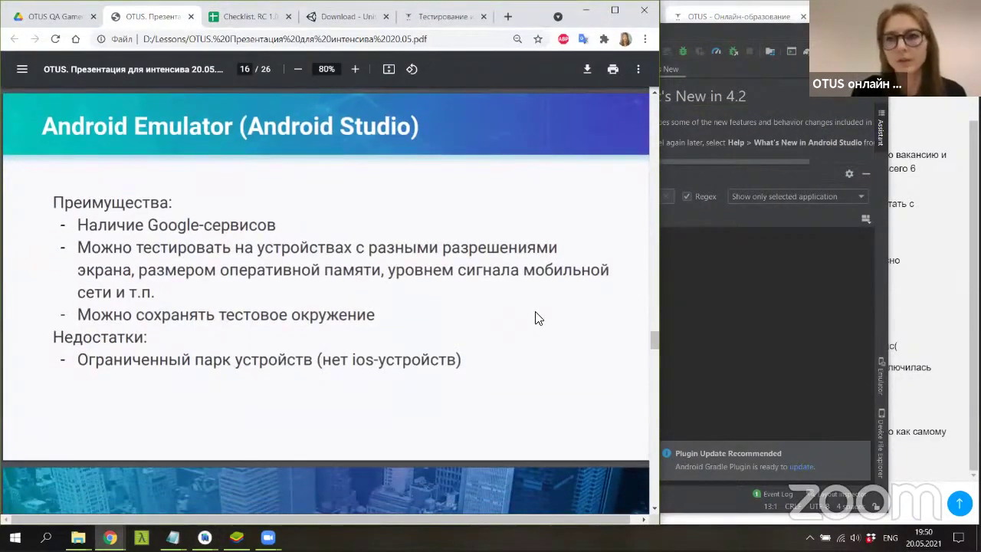
scroll(536, 318, "down", 5)
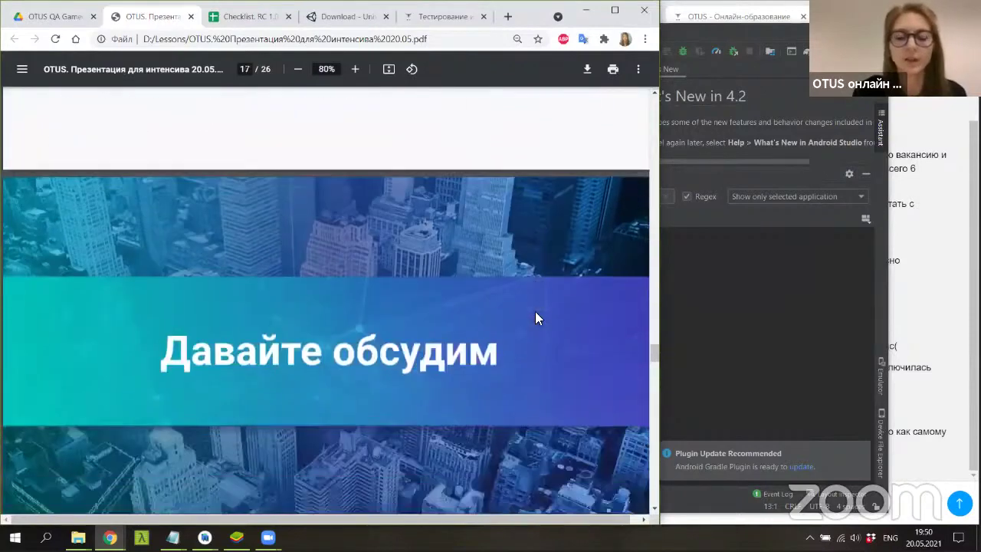
scroll(534, 318, "down", 1)
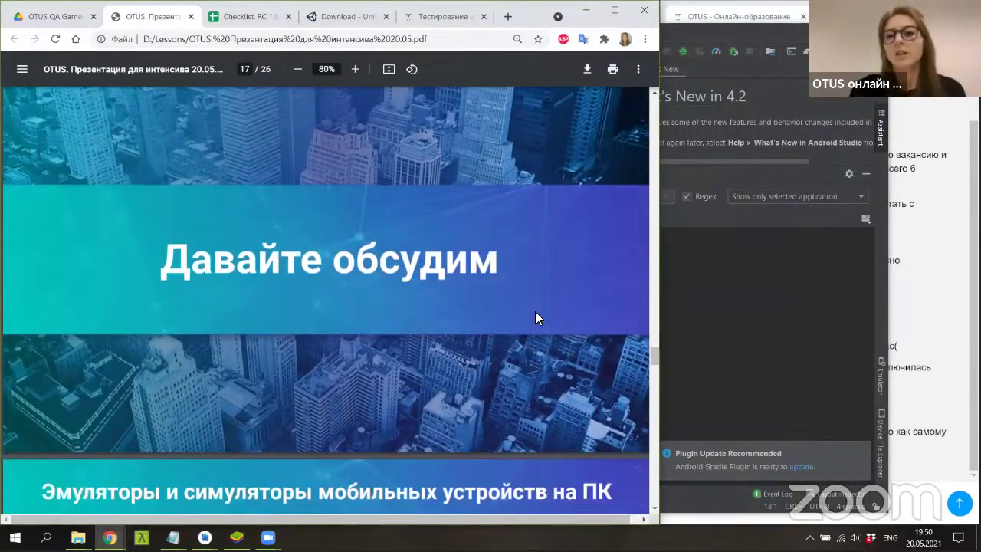
scroll(535, 313, "up", 1)
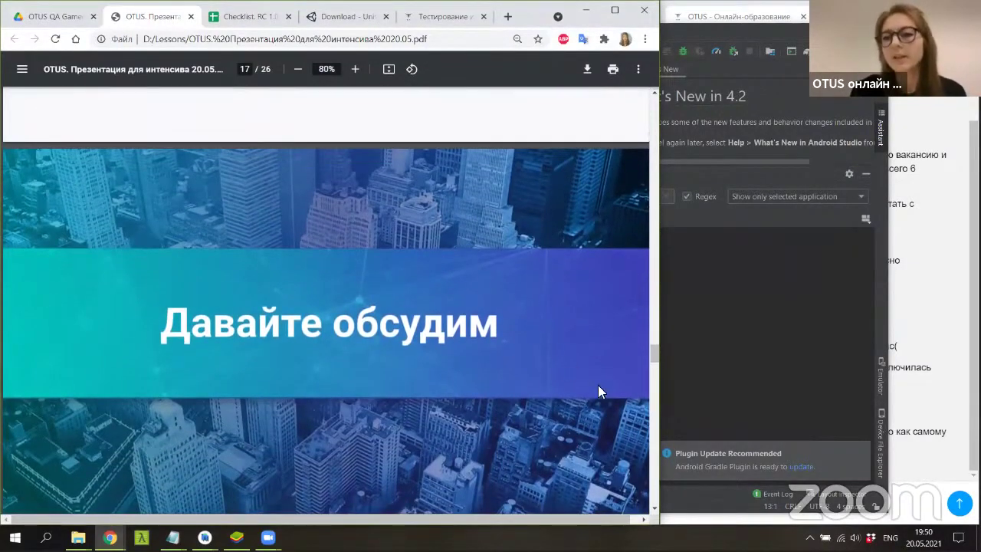
left_click(899, 484)
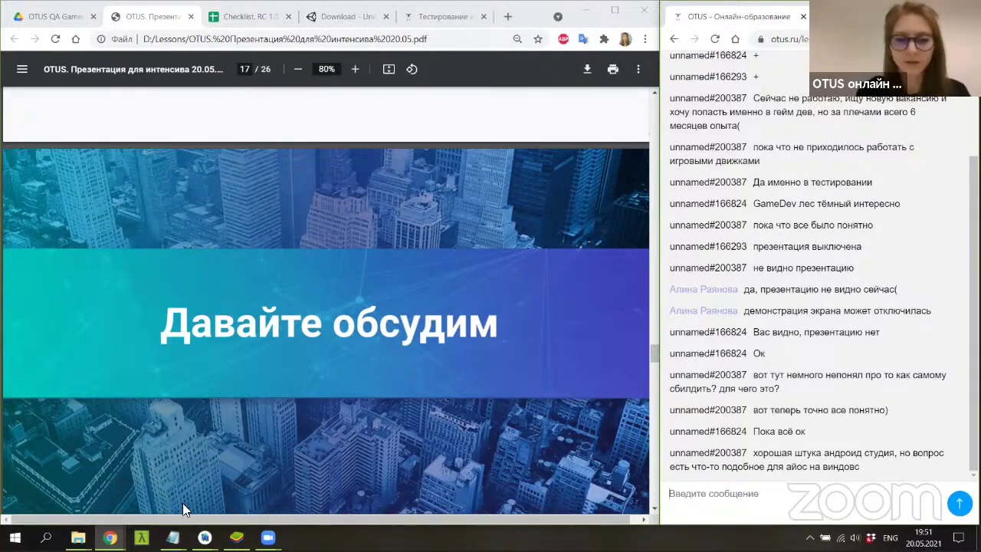
Close the Virtual Device Manager and quit Android Studio with Alt+F4, confirming Exit.
mouse_move(204, 536)
left_click(253, 482)
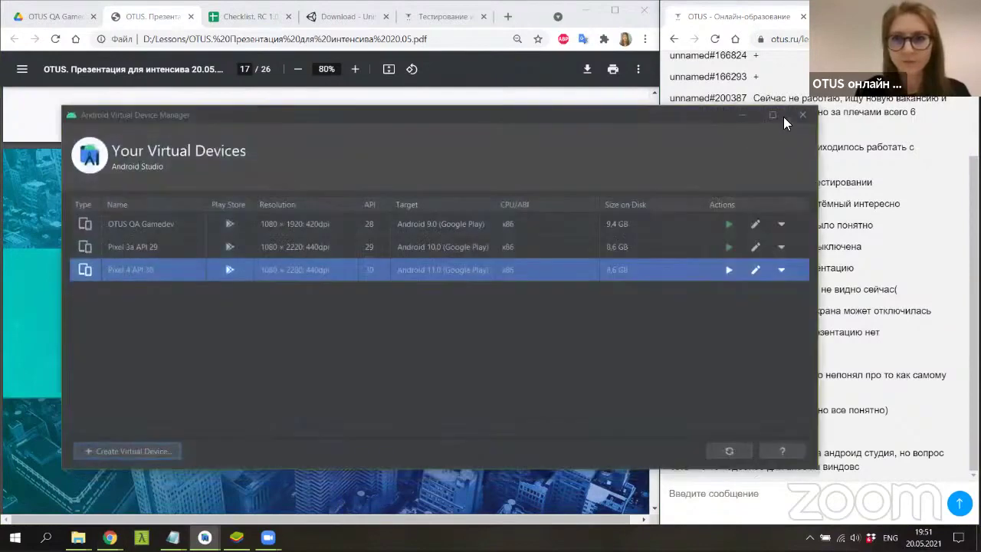
left_click(800, 116)
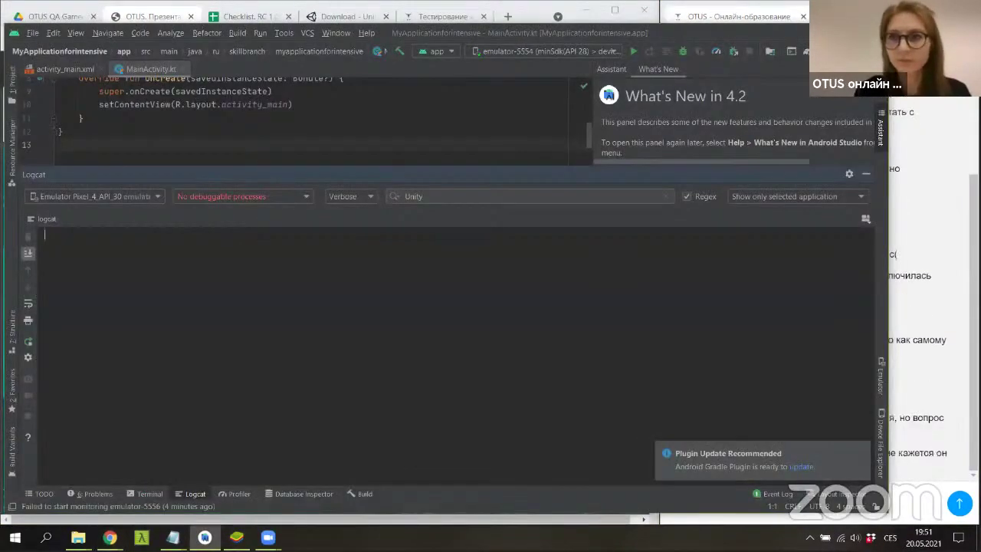
key("alt+F4")
left_click(472, 291)
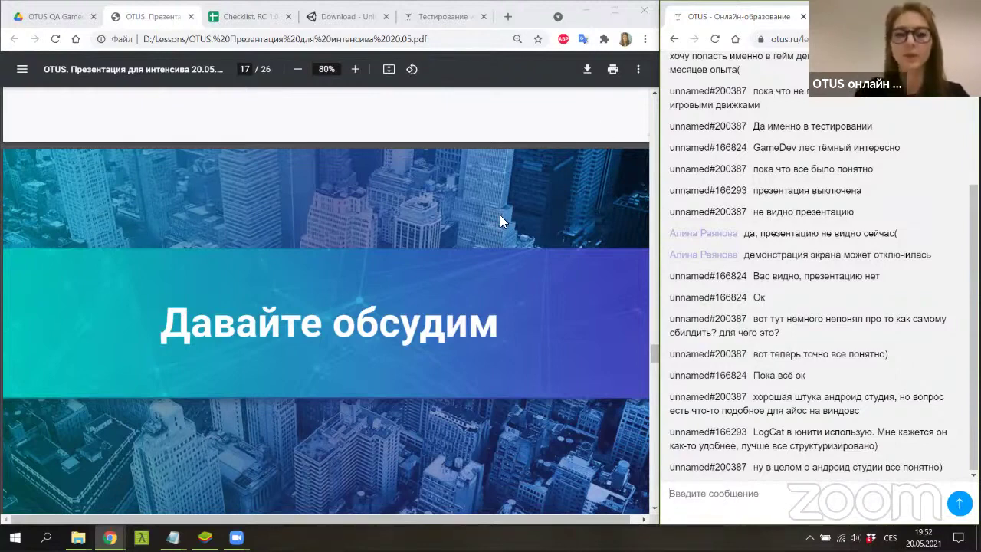
Scroll the PDF to slide 18, listing PC emulators like BlueStacks, GameLoop, Nox, MEmu and Genymotion.
scroll(499, 222, "down", 1)
scroll(499, 221, "down", 1)
scroll(500, 221, "down", 1)
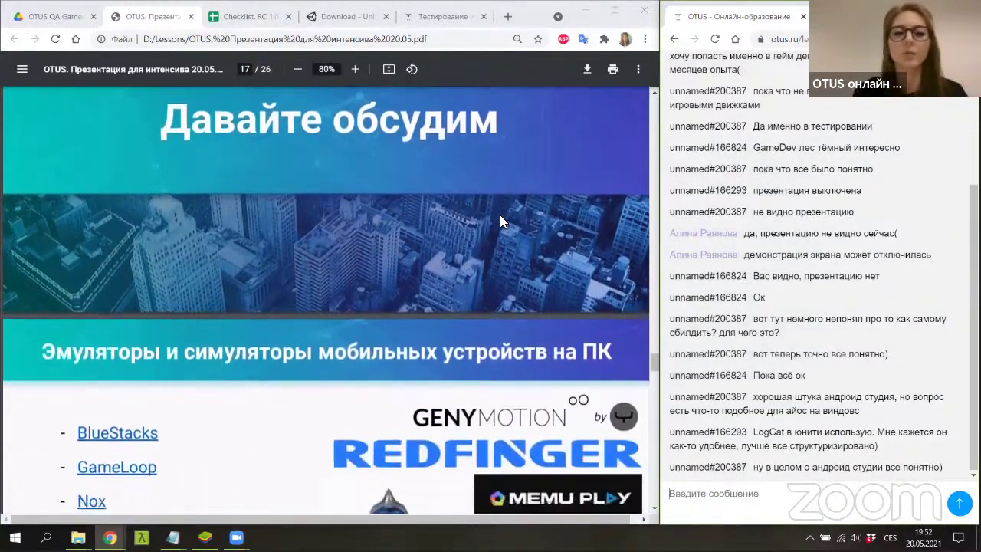
scroll(499, 222, "down", 1)
scroll(501, 217, "down", 1)
scroll(500, 217, "down", 1)
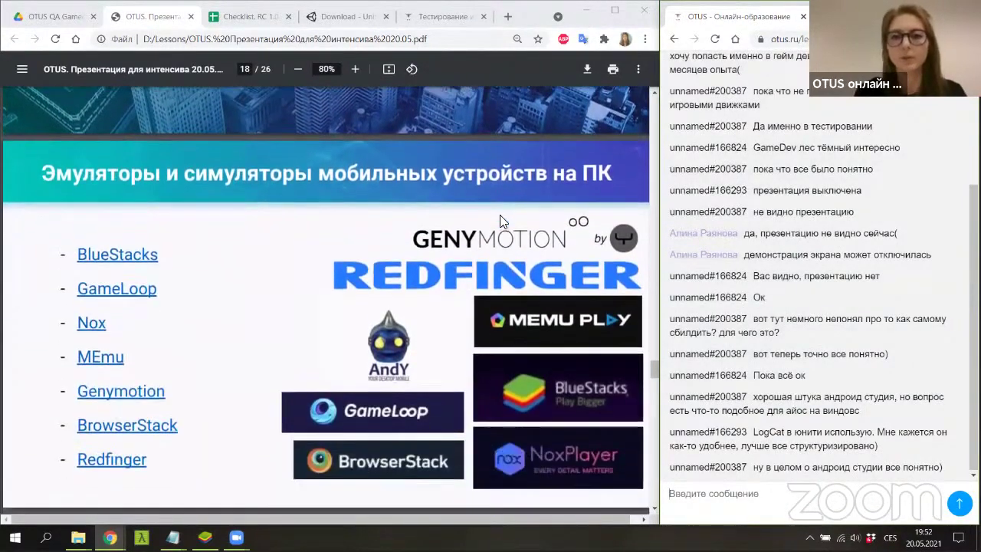
scroll(500, 217, "down", 1)
scroll(500, 215, "up", 1)
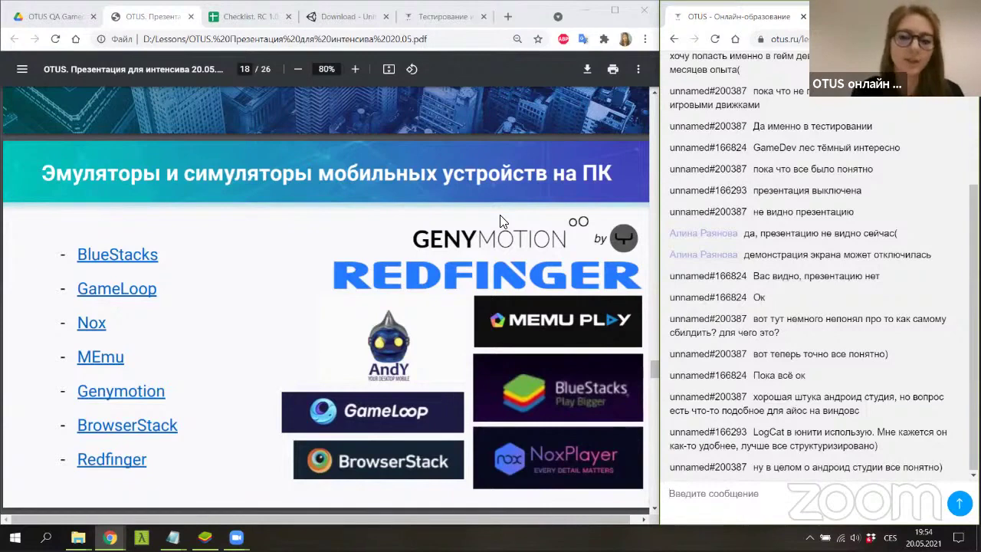
scroll(259, 220, "down", 1)
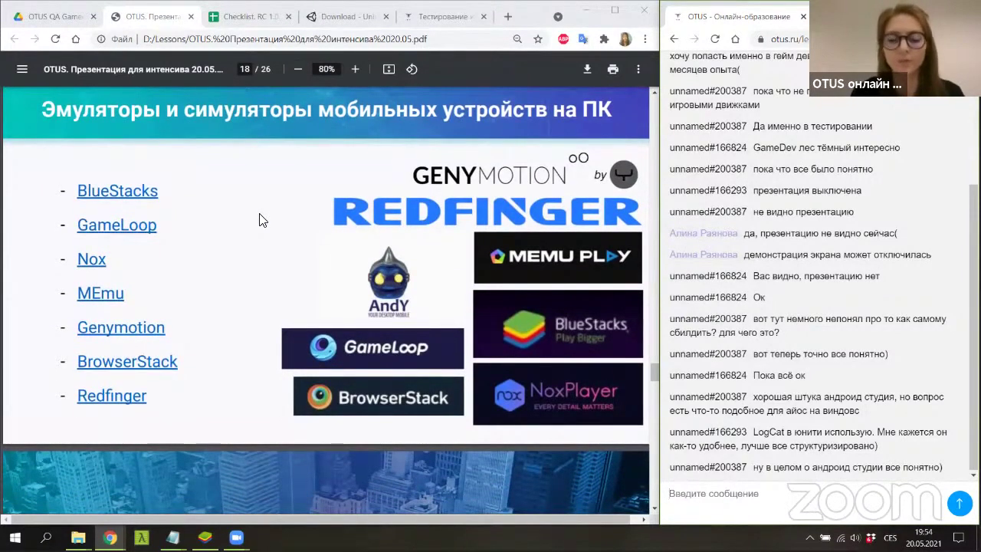
Scroll past 'Давайте попрактикуемся' to slide 20, 'Запуск в эмуляторе Bluestacks'.
scroll(259, 219, "down", 2)
scroll(259, 220, "down", 2)
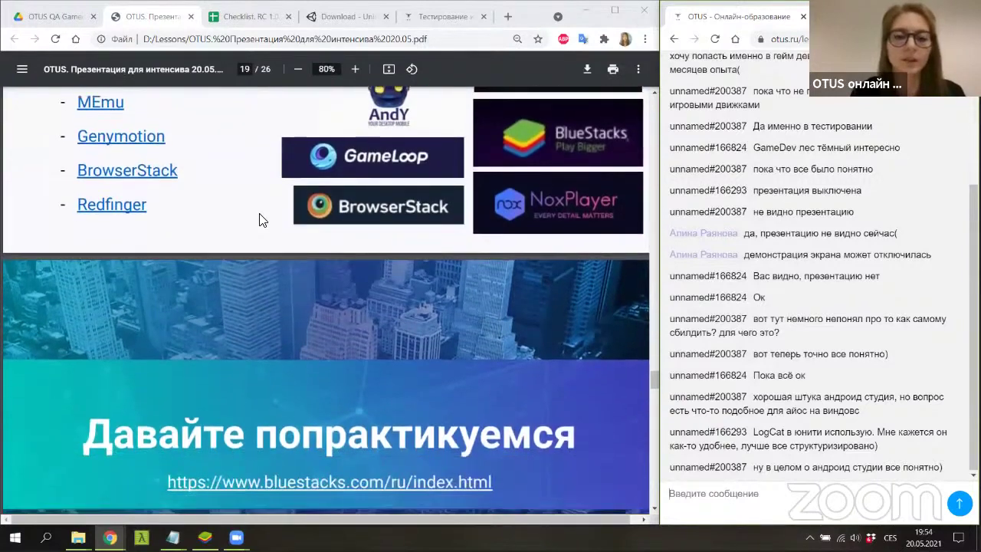
scroll(259, 220, "down", 1)
scroll(259, 214, "down", 1)
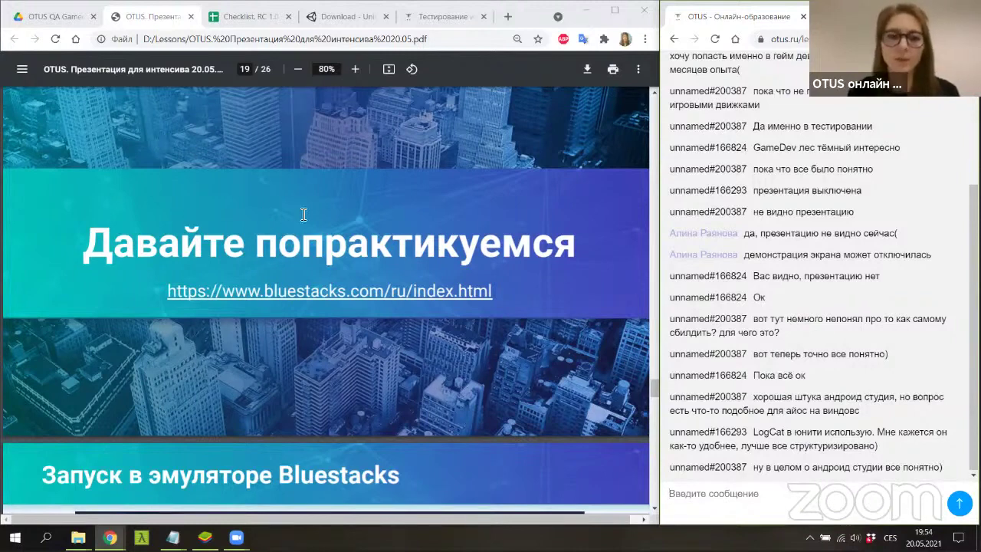
scroll(406, 247, "down", 3)
scroll(406, 247, "down", 1)
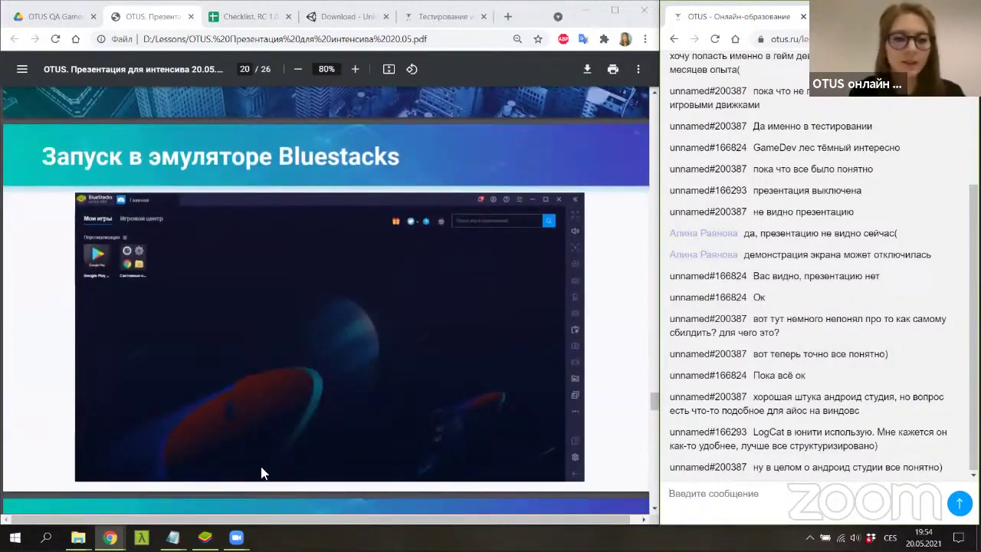
Bring up BlueStacks and arrange the ADB and OTUS QA Gamedev folder windows alongside it.
left_click(205, 537)
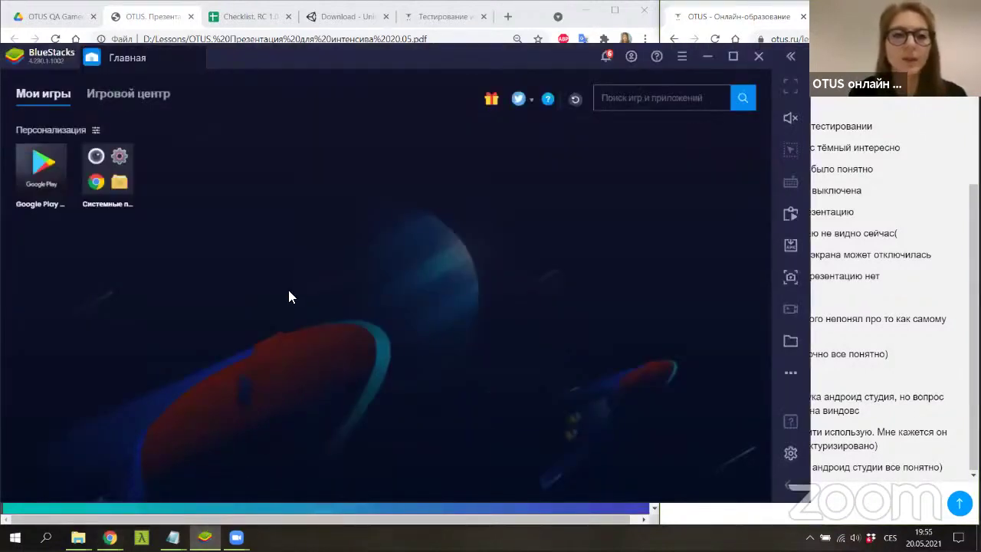
mouse_move(78, 537)
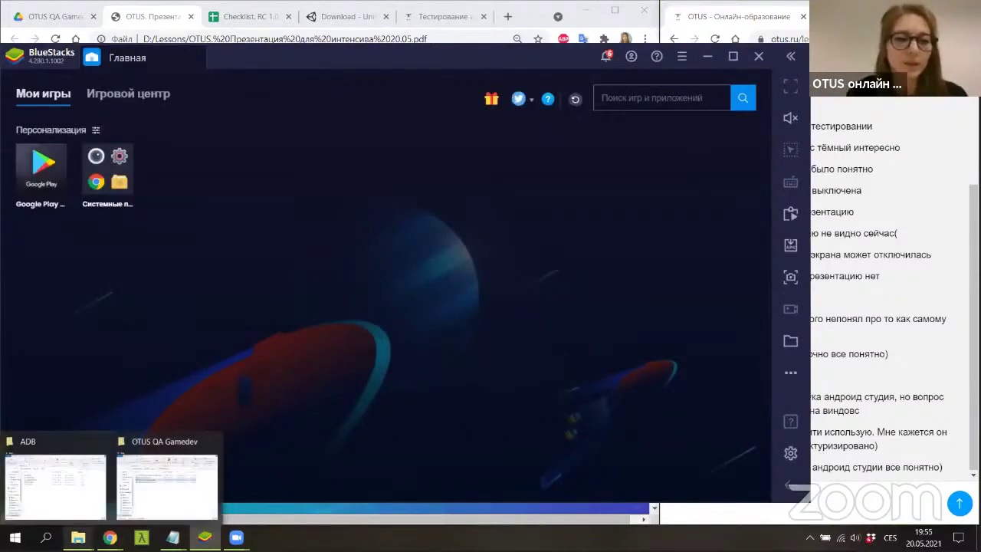
left_click(69, 508)
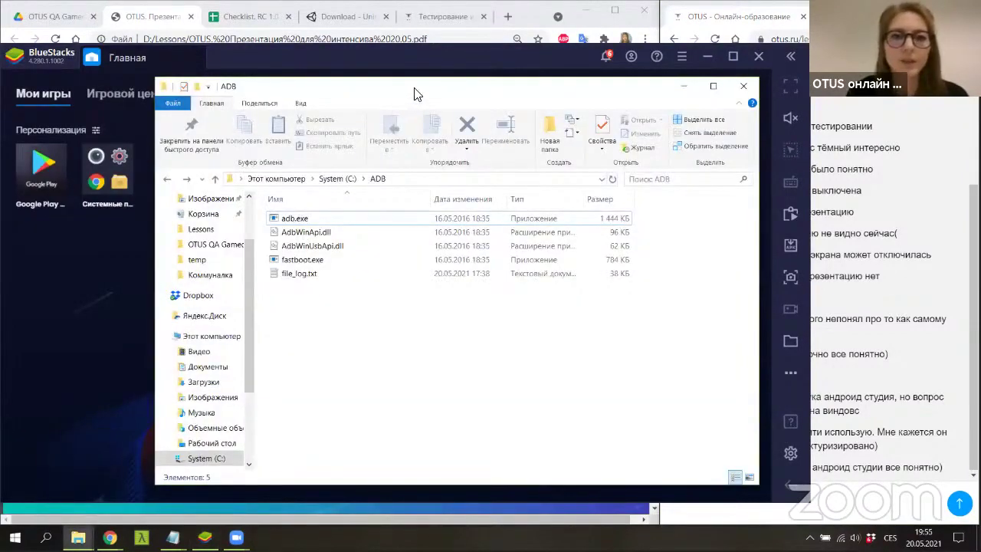
left_click_drag(579, 98, 745, 103)
mouse_move(79, 537)
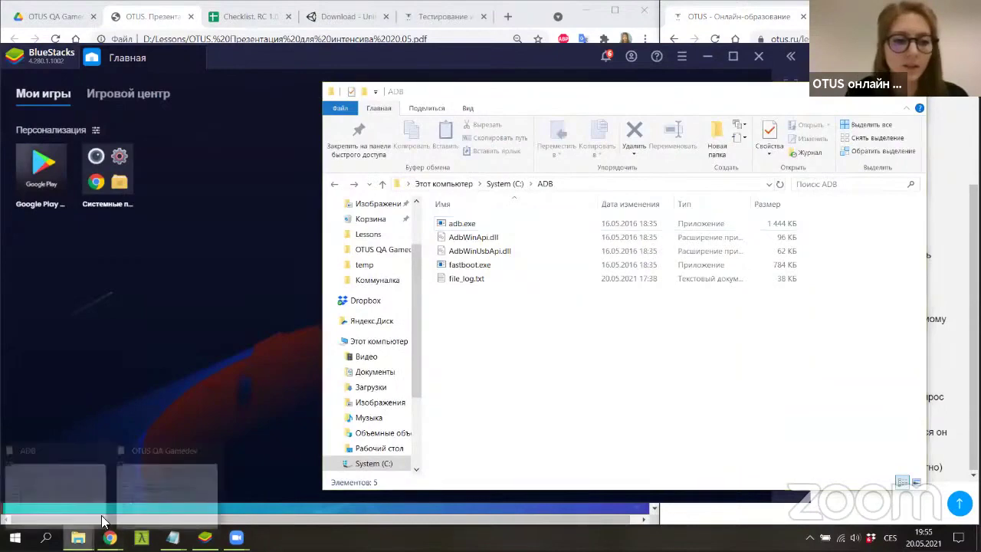
left_click(171, 473)
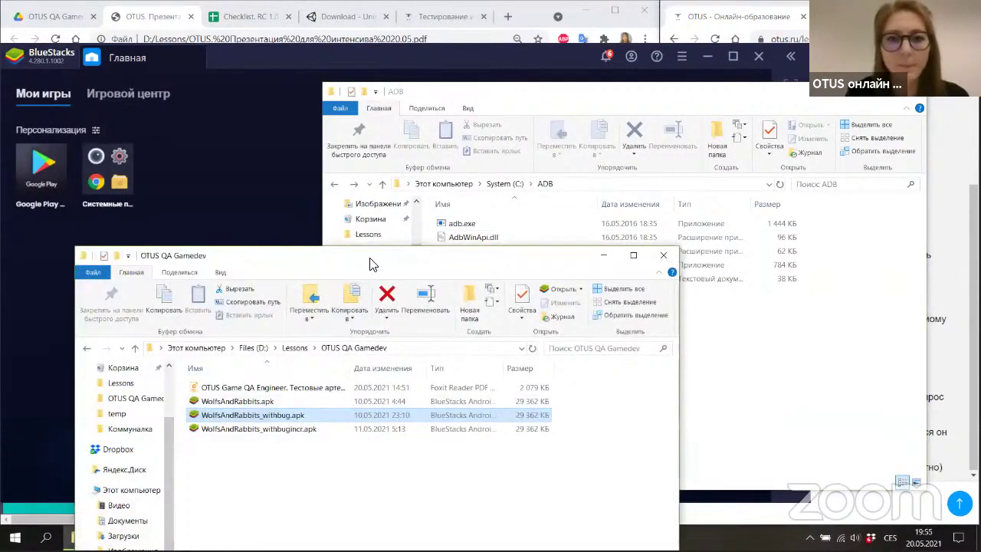
left_click_drag(322, 255, 505, 106)
Drag WolfsAndRabbits.apk onto BlueStacks to install it, then return to the emulator's home screen.
left_click(420, 252)
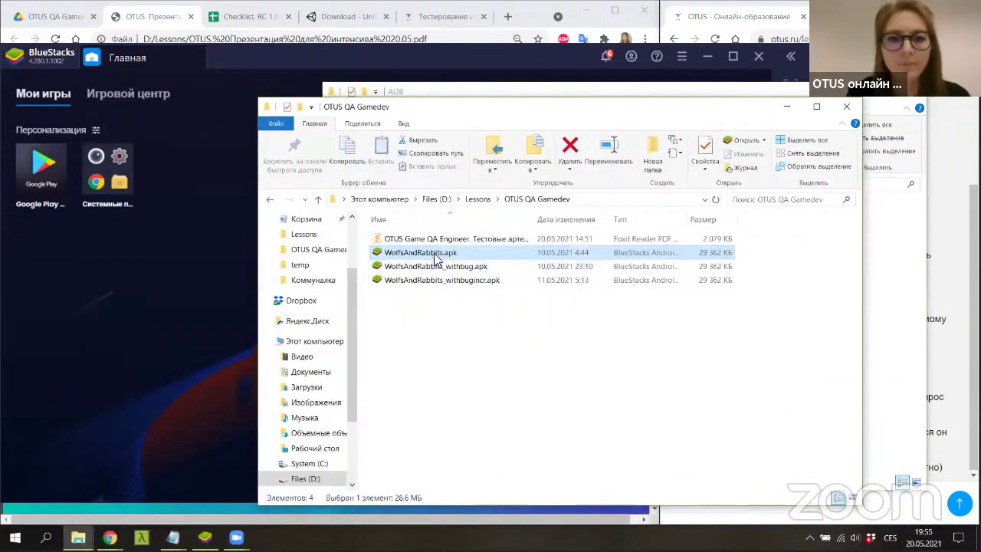
left_click_drag(179, 305, 178, 305)
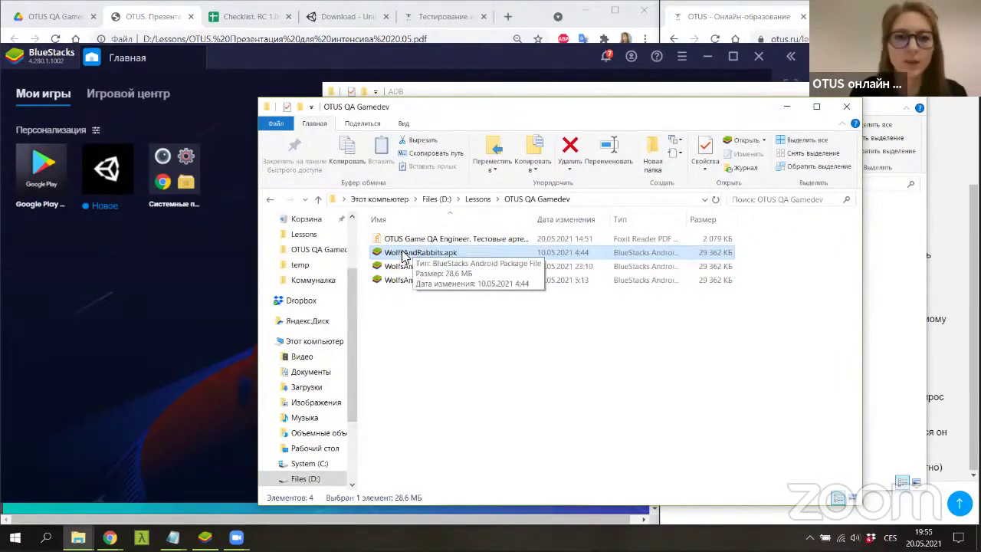
left_click(130, 293)
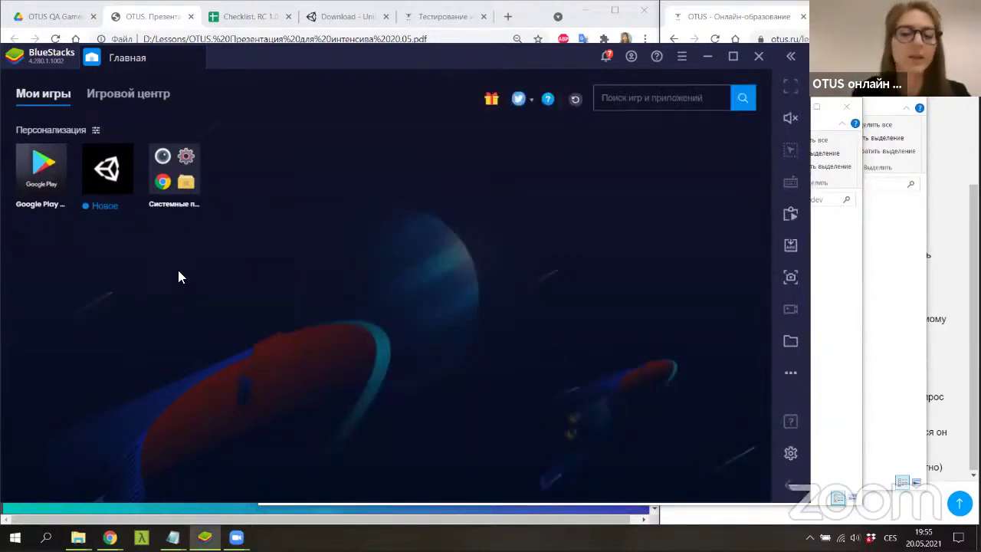
Search Google Play for 'flippy', open Flippy Knife and start installing it with Установить.
left_click(46, 167)
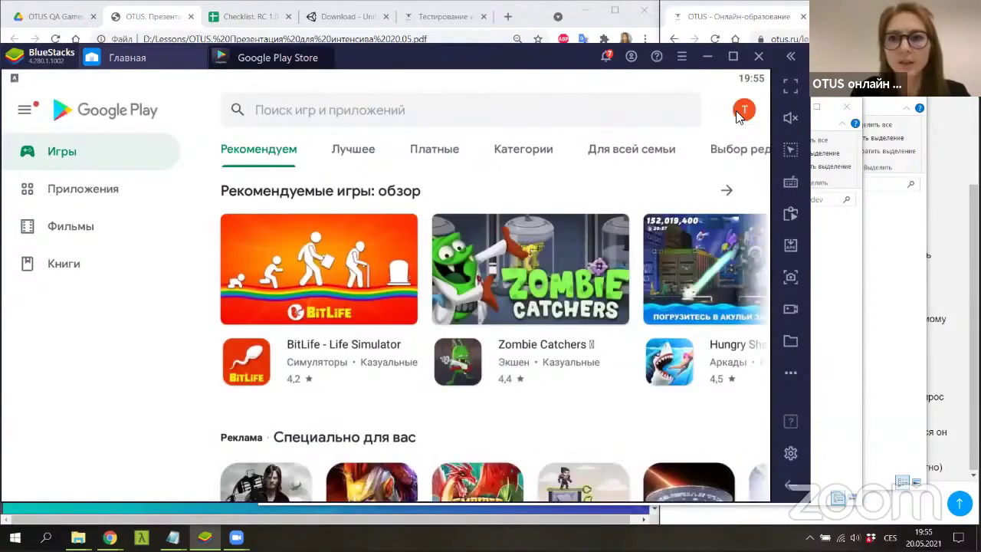
left_click(274, 110)
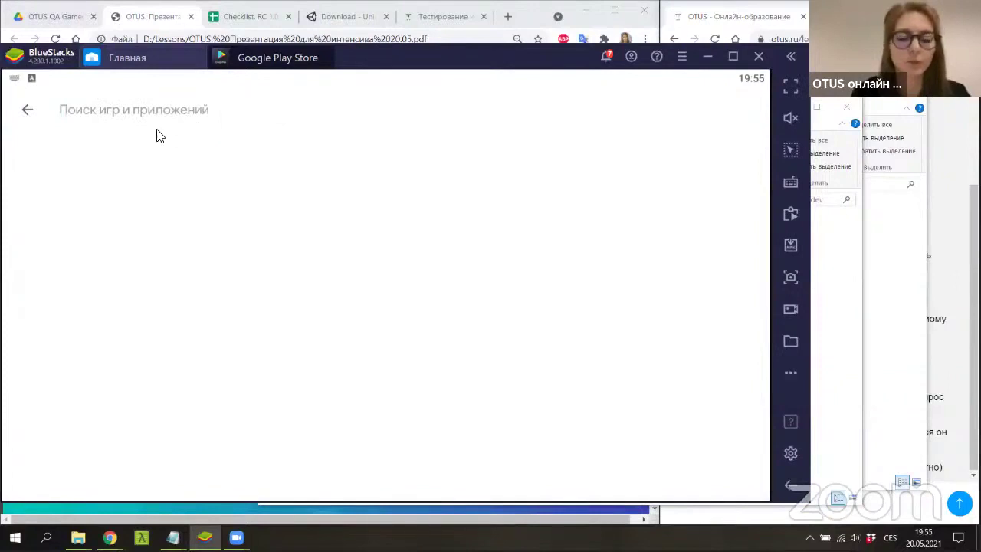
type("fli")
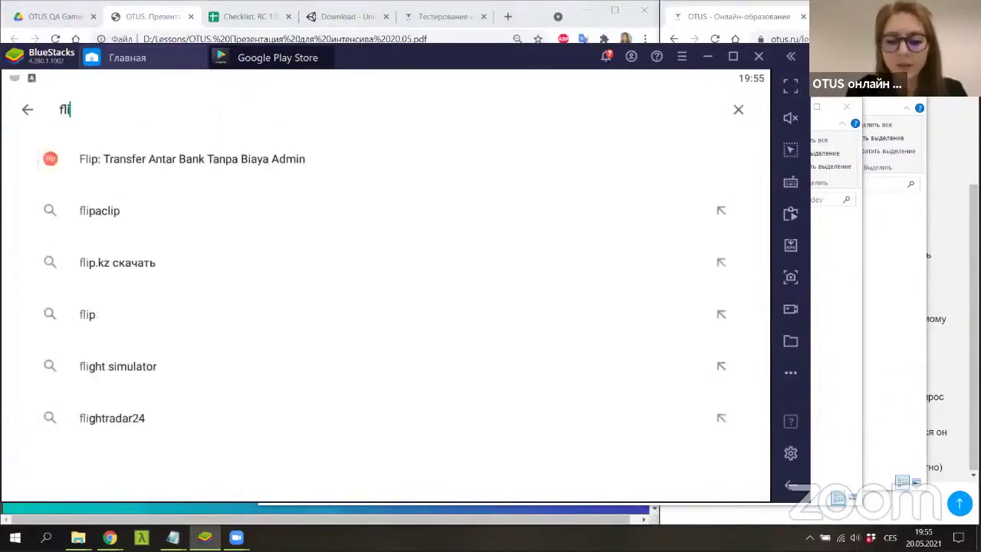
type("ppy")
left_click(156, 134)
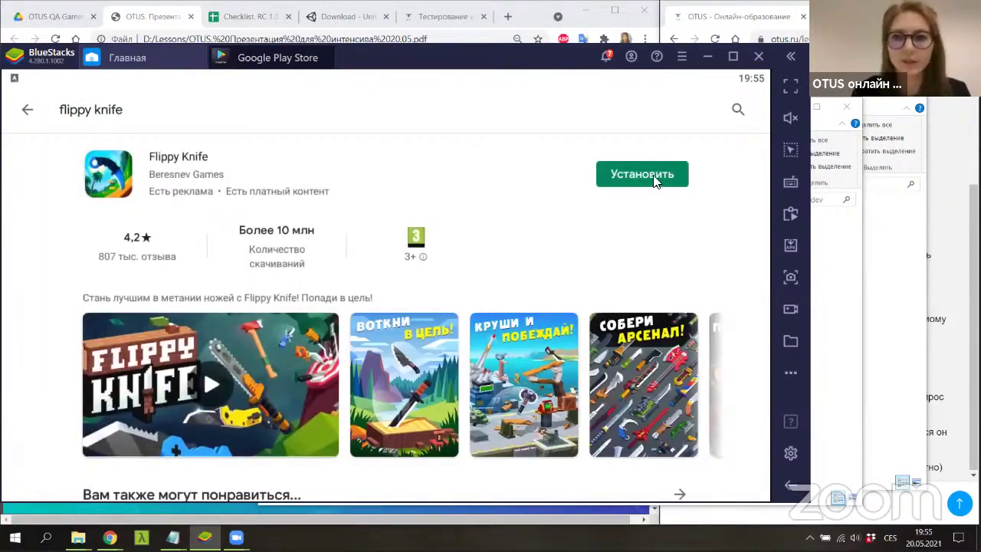
left_click(652, 175)
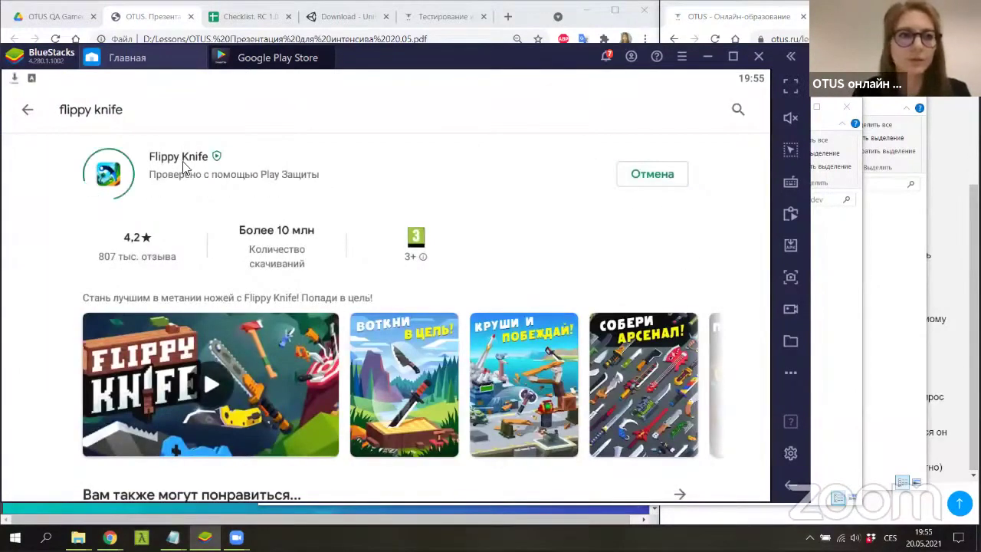
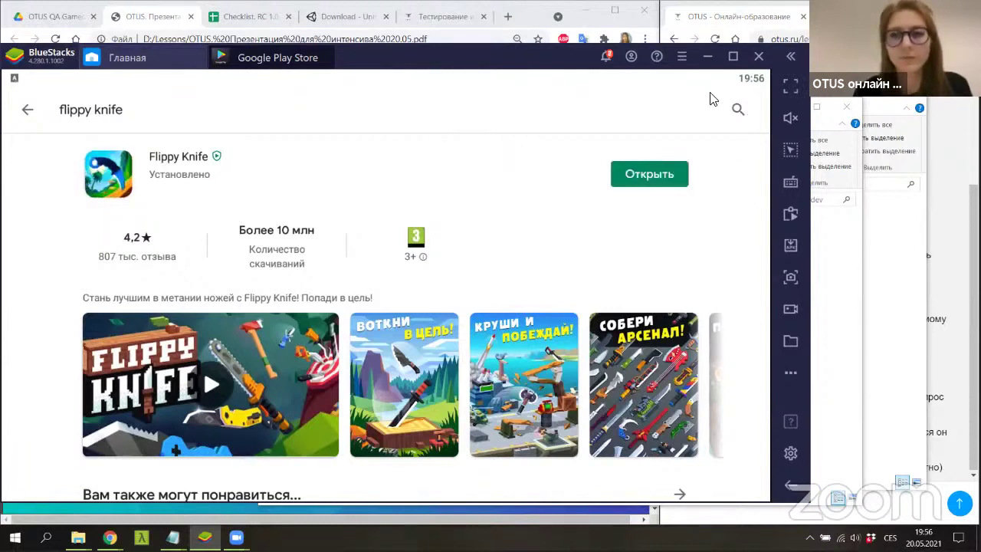
Go back to the BlueStacks home screen and launch the installed Unity rabbit game WolfsAndRabbits.
left_click(126, 57)
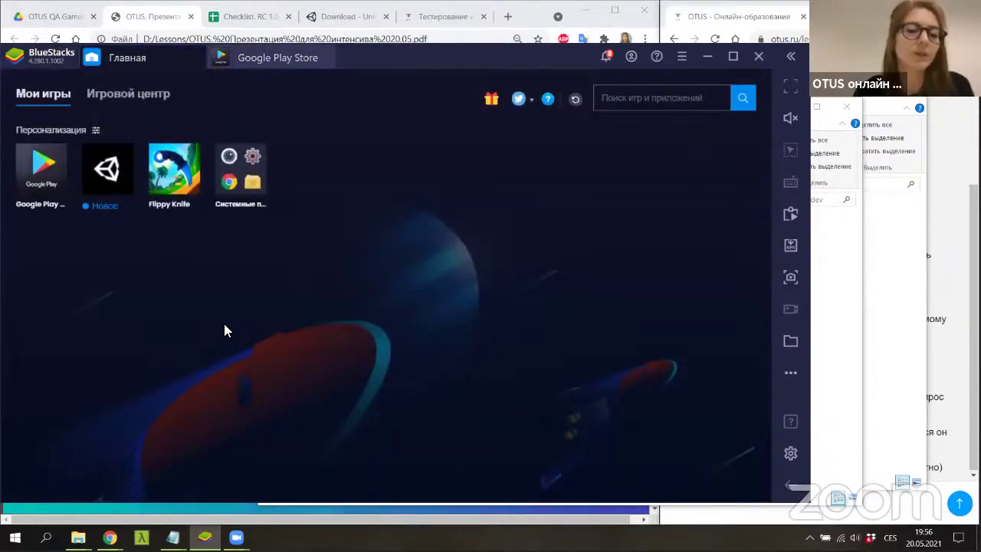
left_click(117, 189)
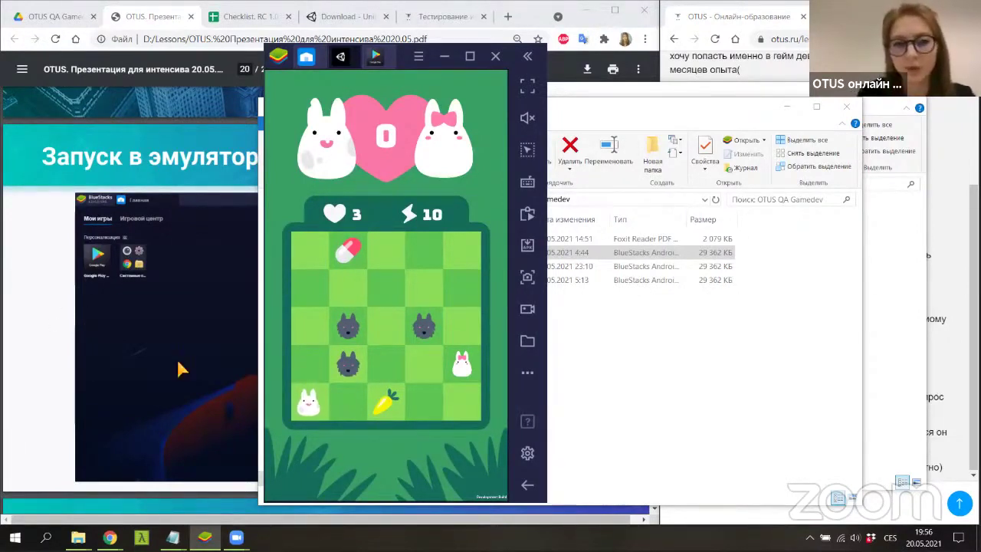
Swipe the bottom-left rabbit onto the carrot, restart after YOU LOSE, then close the game.
mouse_move(312, 408)
left_mouse_down()
mouse_move(366, 421)
mouse_move(385, 343)
mouse_move(475, 368)
left_mouse_up()
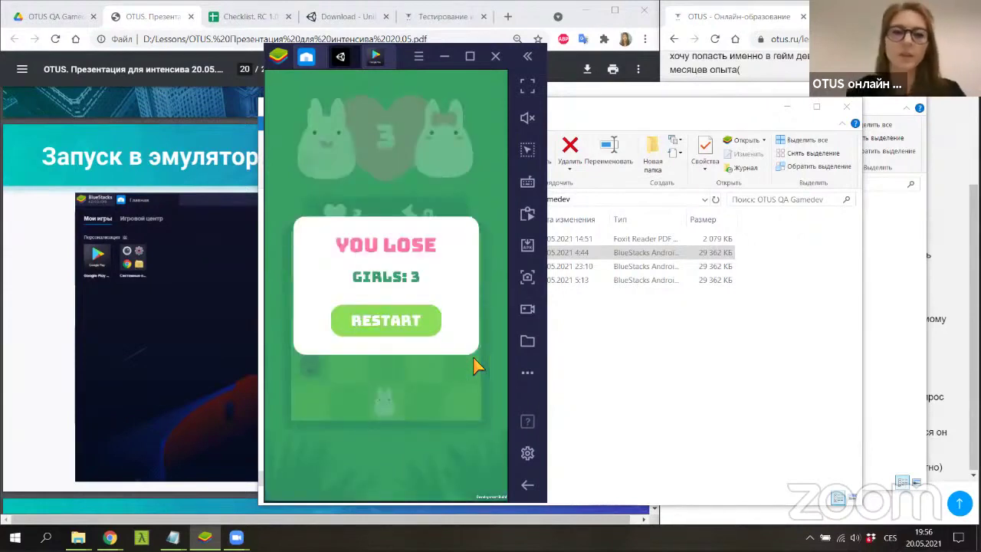
left_click(378, 321)
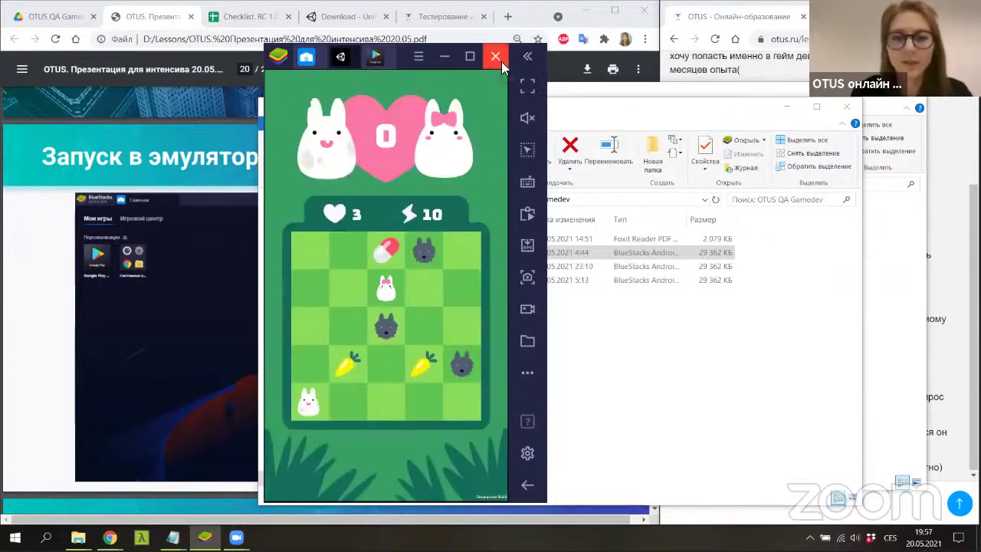
left_click(390, 54)
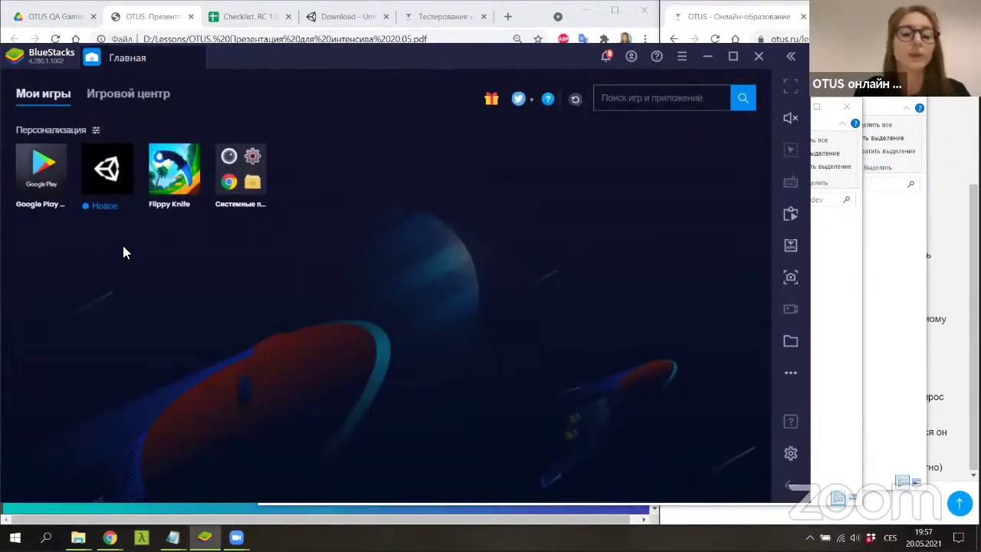
Uninstall the old Unity rabbit game from BlueStacks with Удалить.
left_click(129, 153)
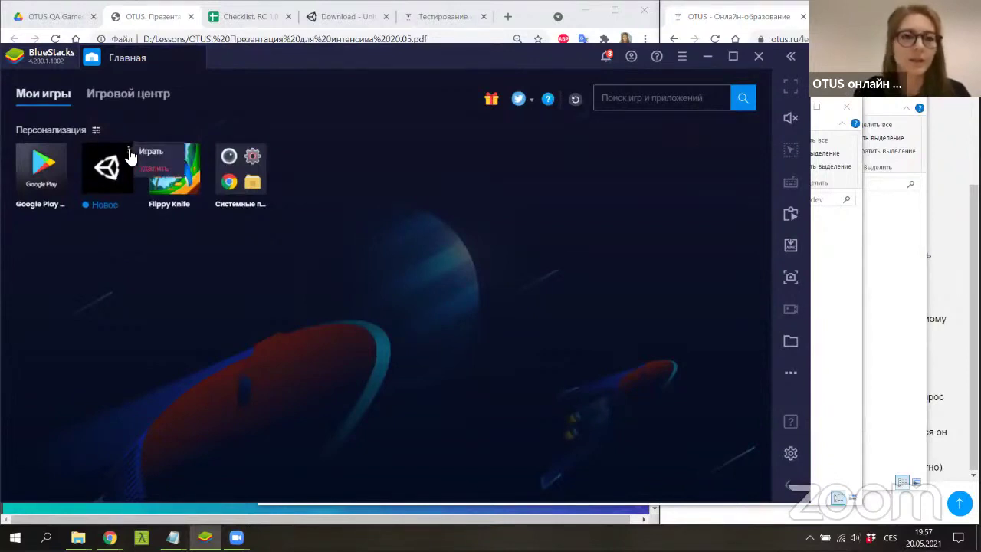
left_click(153, 167)
left_click(490, 329)
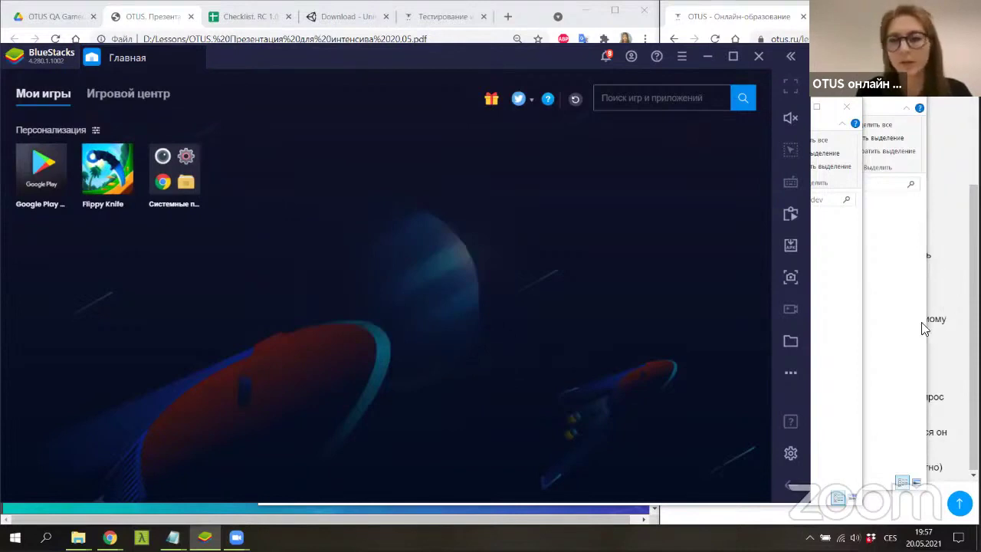
Install WolfsAndRabbits_withbug.apk by dragging it from the OTUS QA Gamedev folder onto BlueStacks.
left_click(835, 337)
left_click(452, 265)
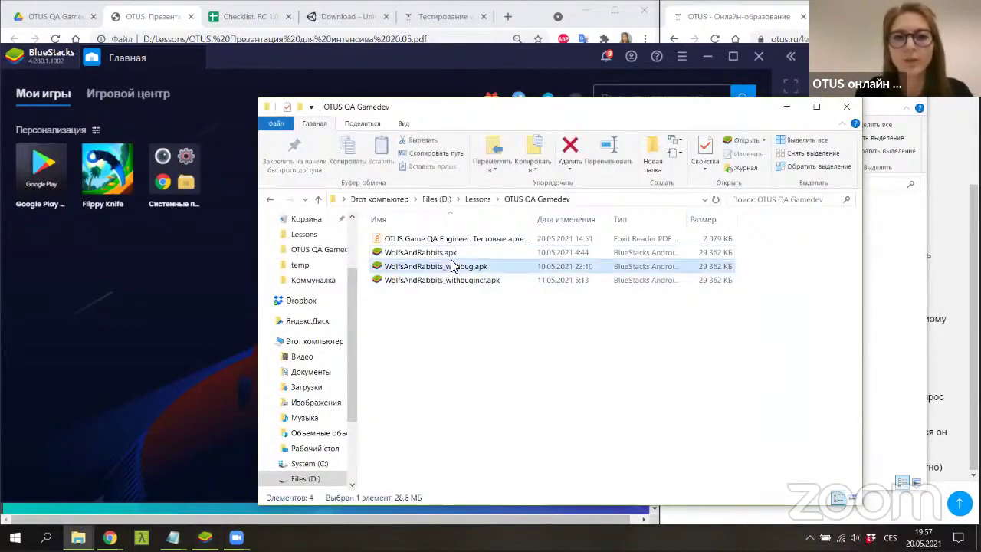
left_click_drag(452, 266, 168, 356)
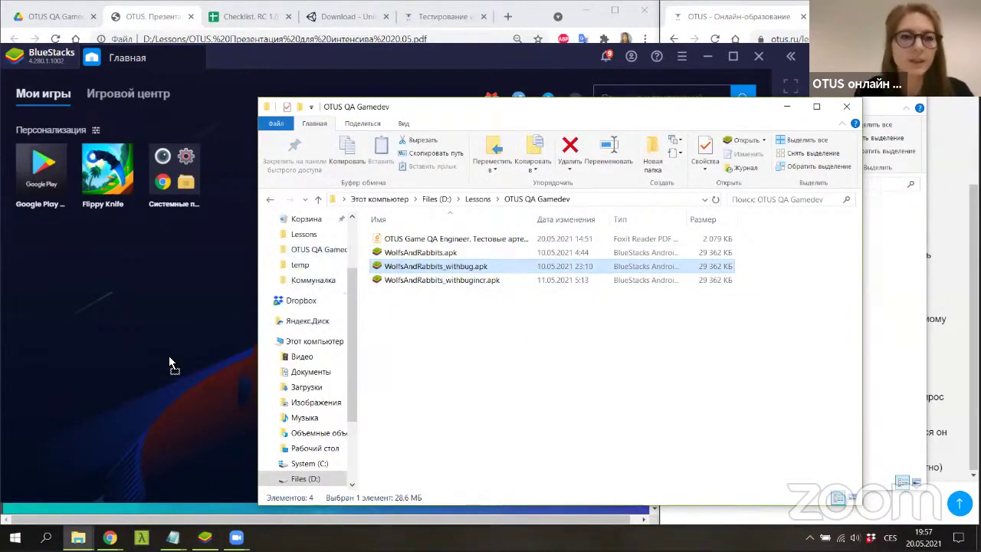
left_click(182, 345)
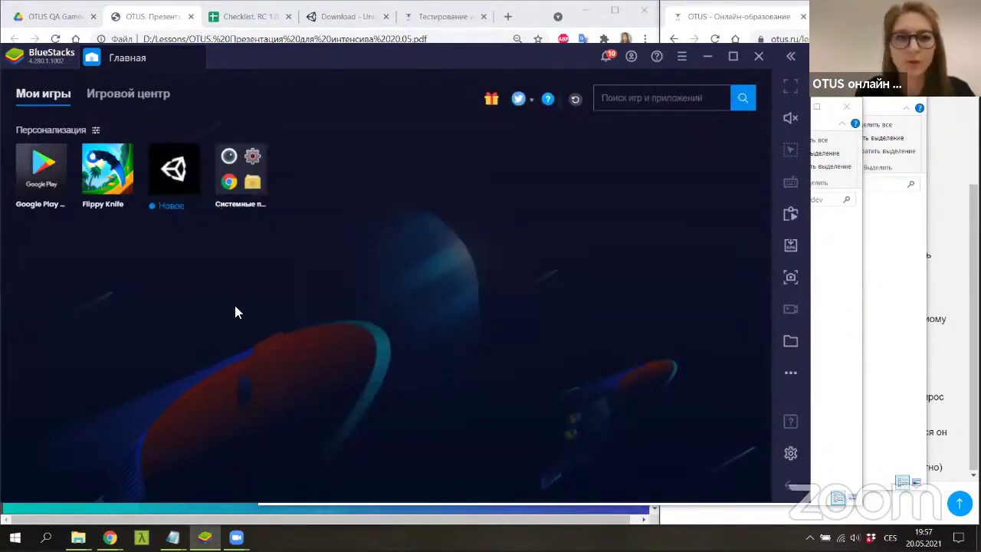
Launch the new bug build and set the C:\ADB Explorer window beside it, ready to edit its path.
left_click(173, 168)
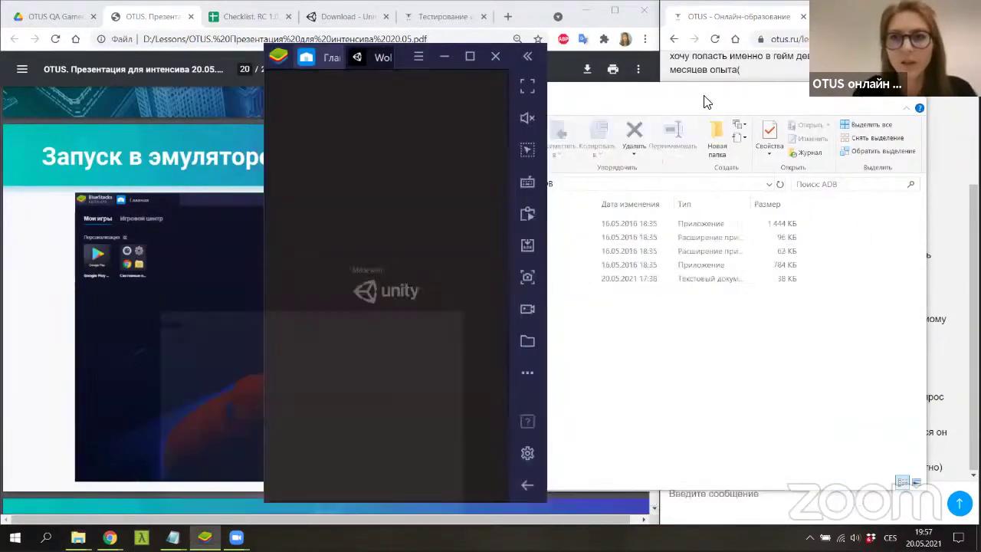
left_click(620, 109)
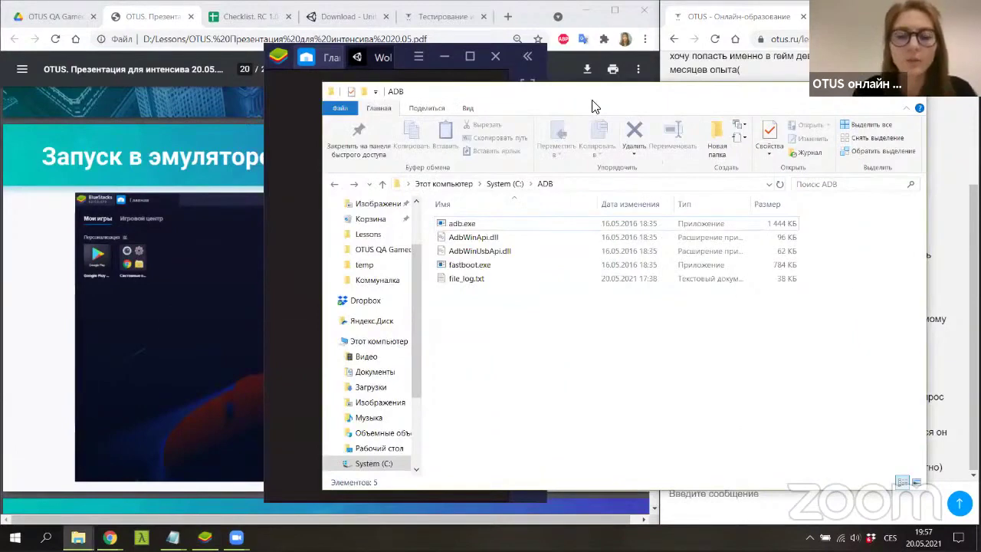
left_click_drag(594, 106, 660, 140)
left_click(371, 56)
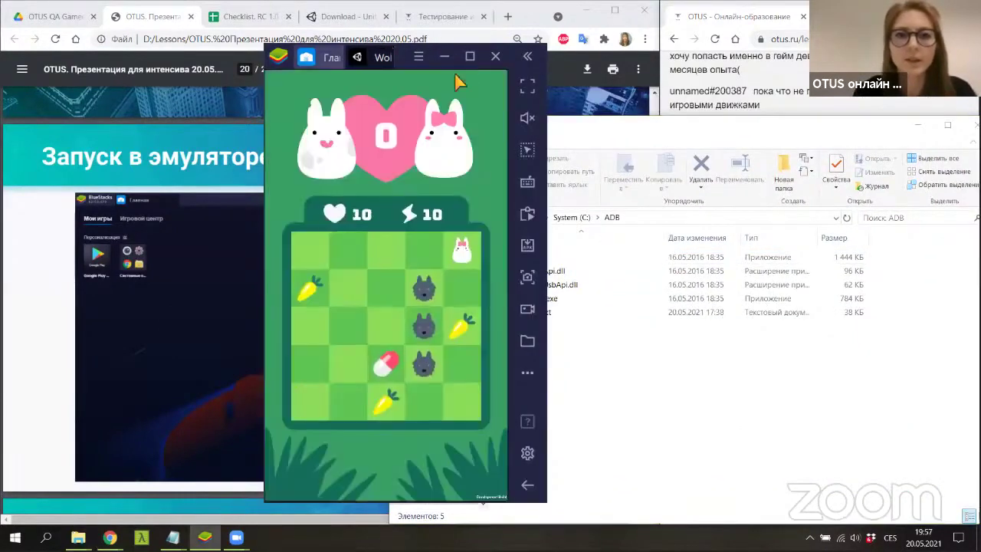
left_click(653, 220)
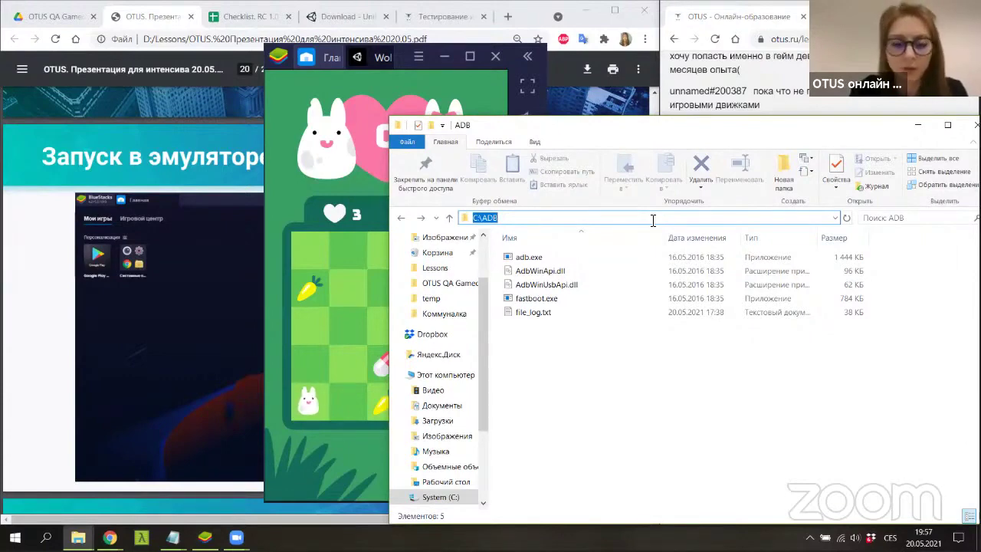
Open a Command Prompt in C:\ADB with cmd in the address bar and arrange the windows.
type("cmd")
key("Return")
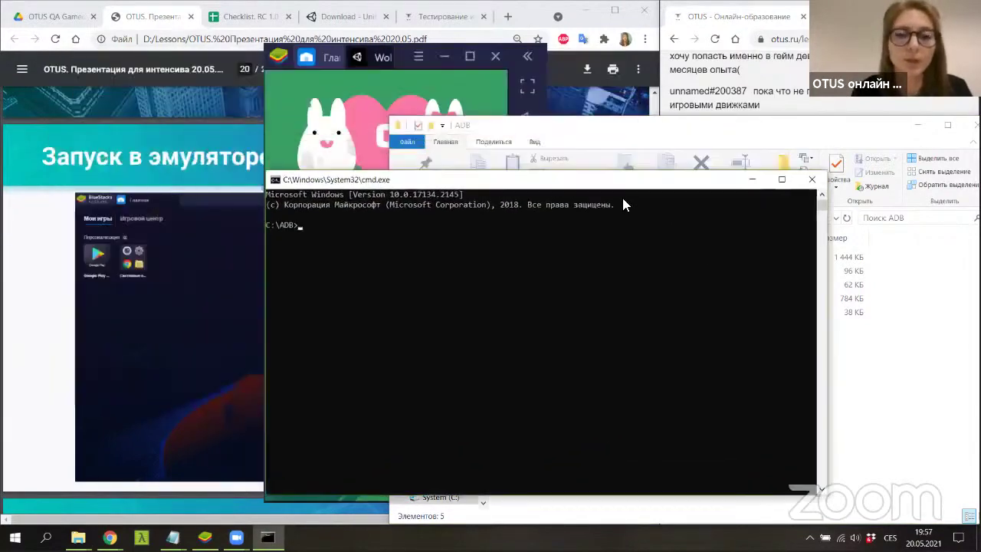
left_click_drag(385, 68, 624, 204)
left_click(682, 138)
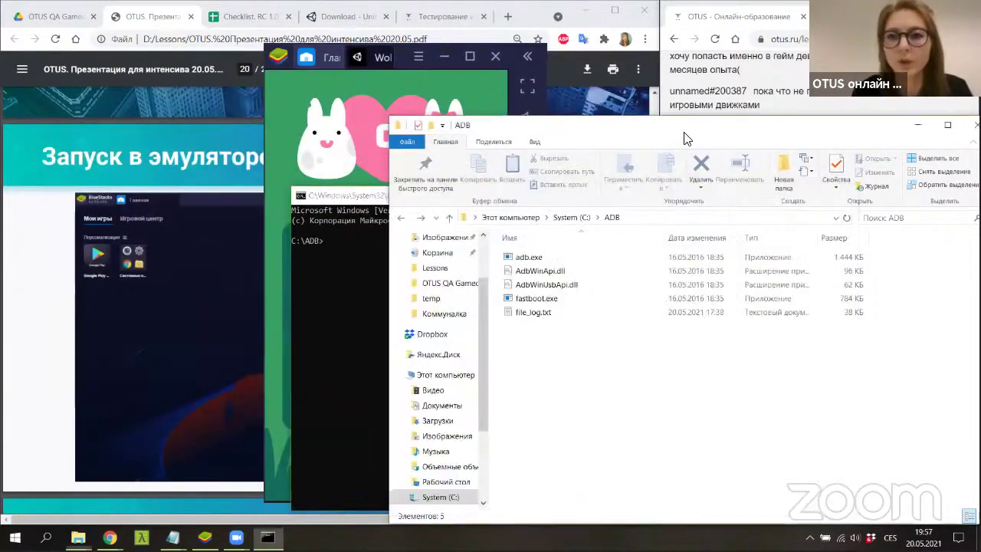
left_click_drag(708, 134, 454, 173)
left_click(664, 165)
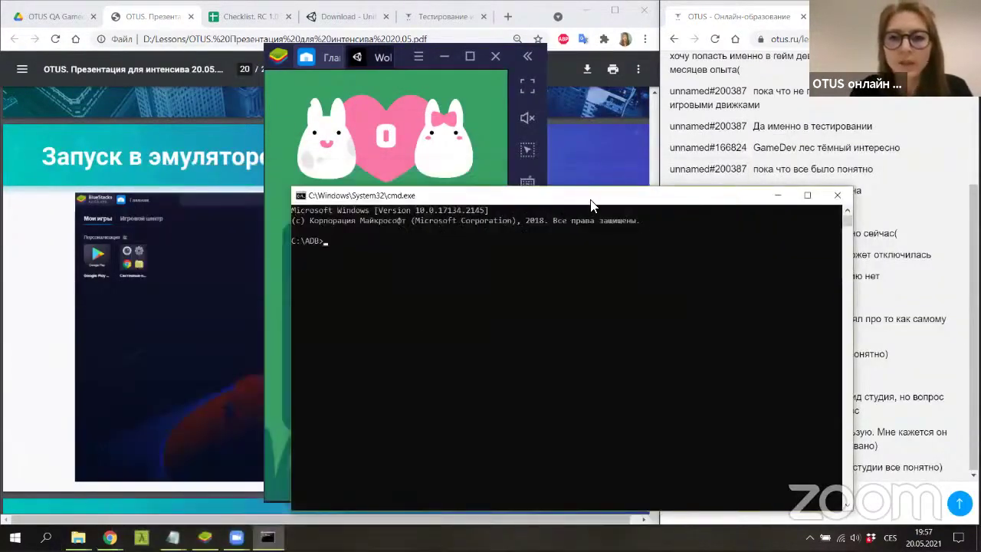
left_click_drag(588, 196, 647, 194)
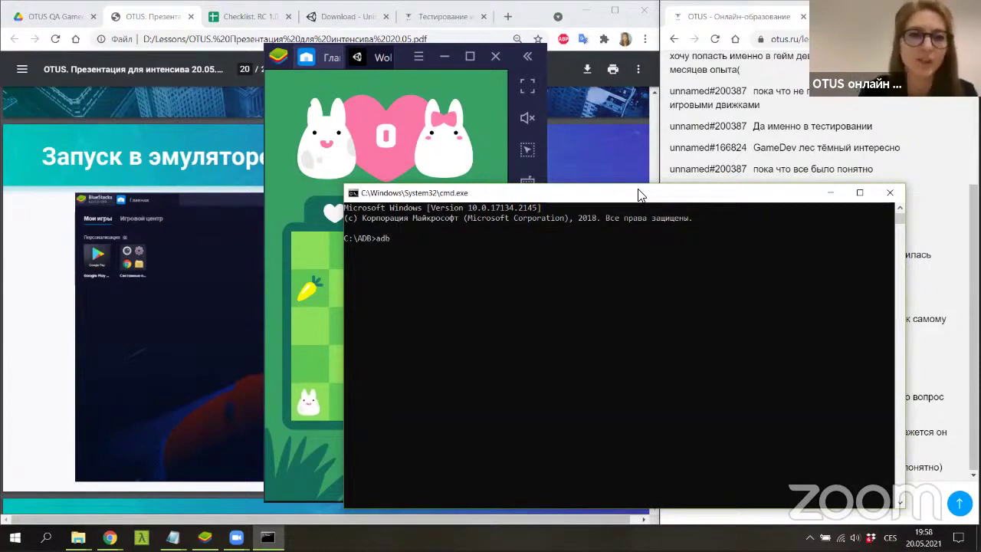
left_click_drag(562, 199, 597, 177)
type(".e")
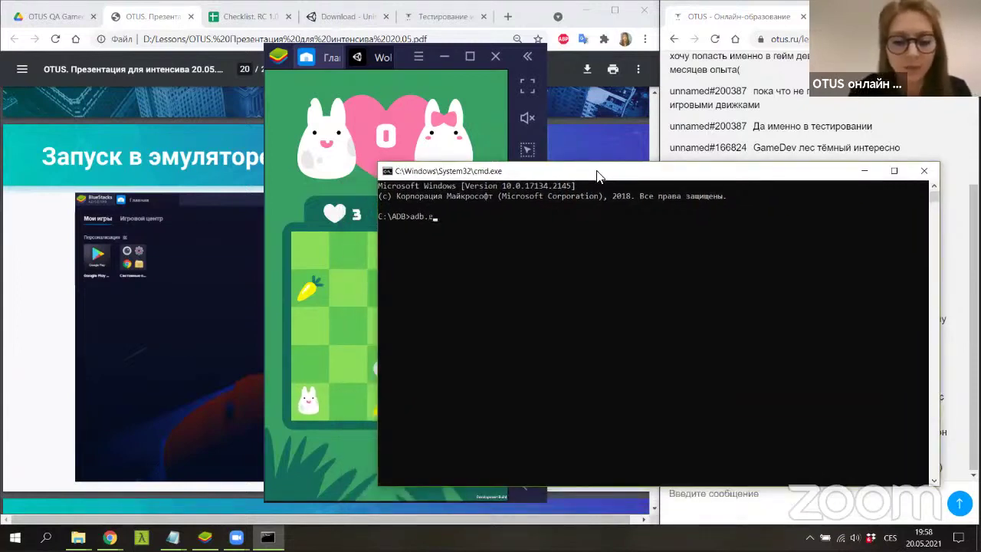
Run adb.exe devices to list emulator-5554, then try adb -s logcat -s Unity.
type("xe ")
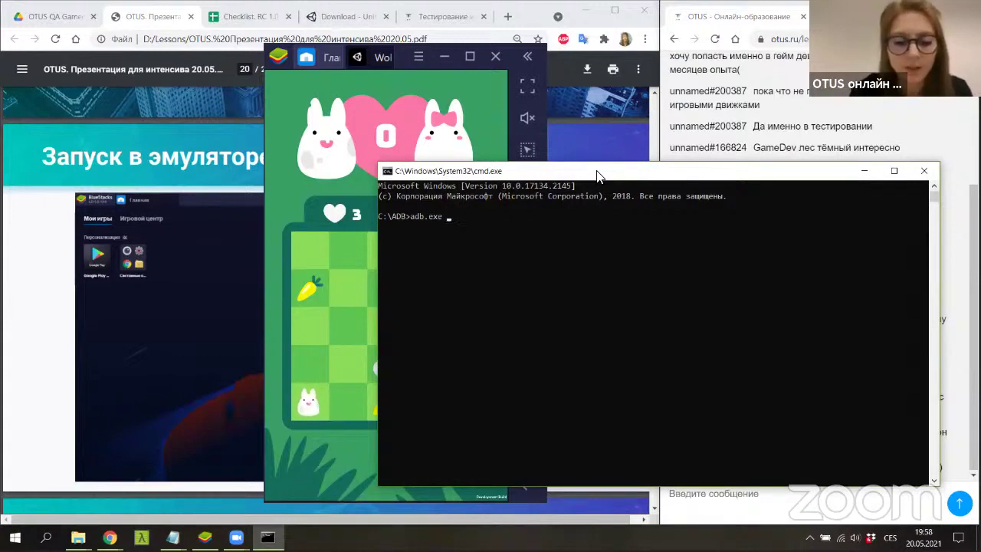
type("devices")
key("Return")
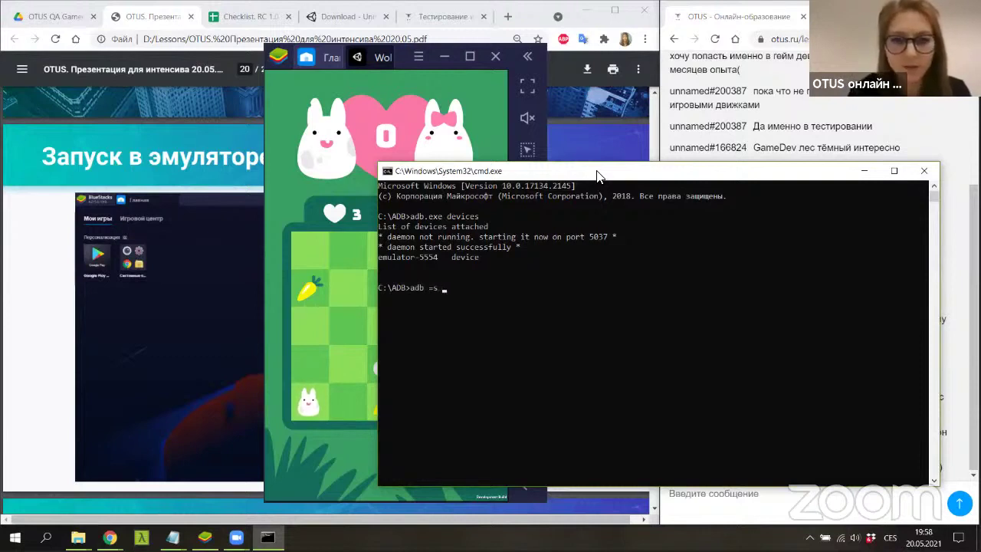
key("BackSpace")
key("alt+shift")
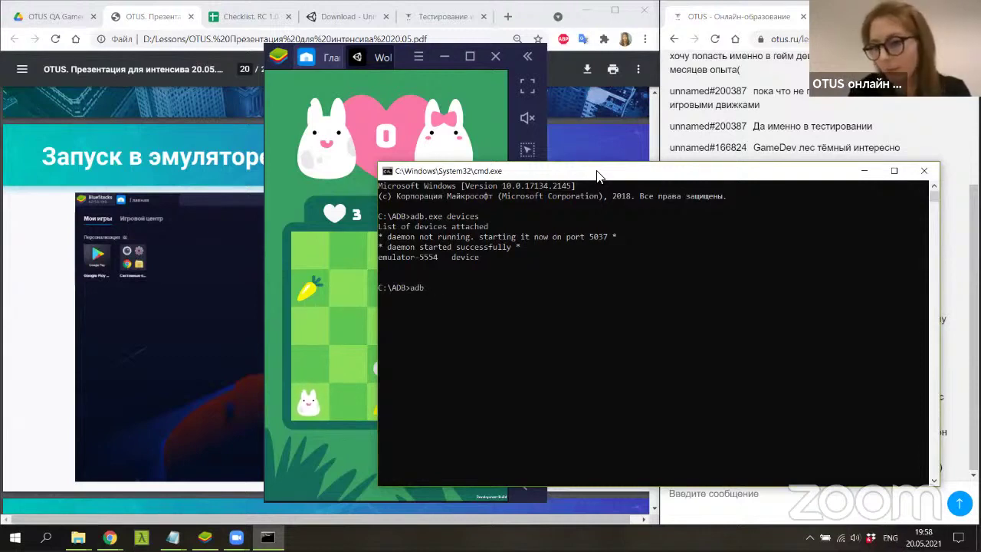
type("s logcat -s")
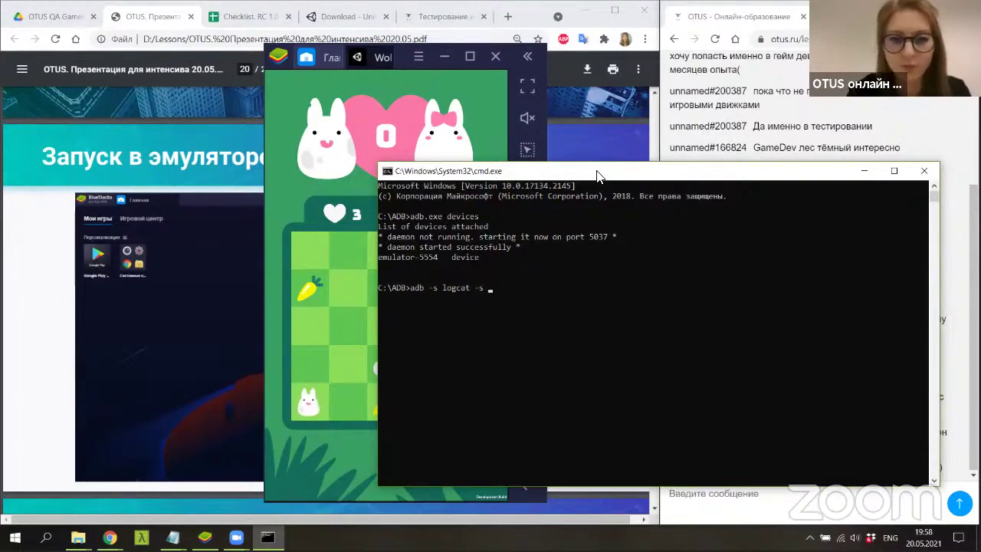
type(" nity")
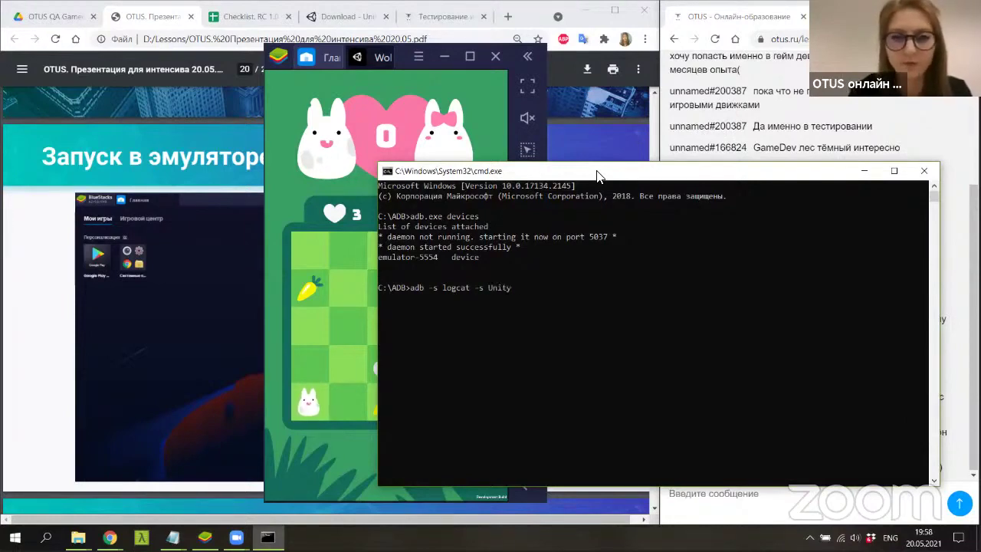
key("Return")
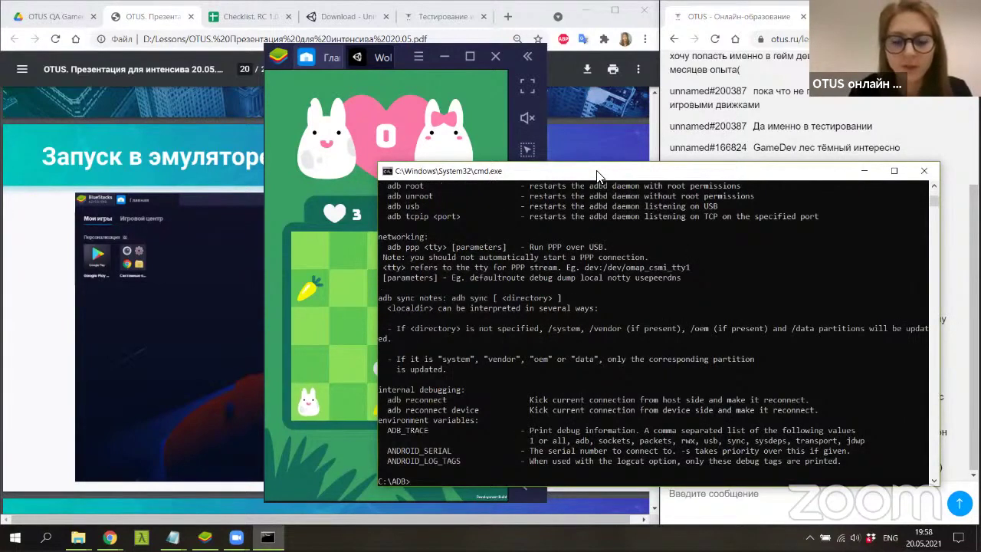
Correct the command to adb.exe logcat -s Unity and run it to stream the game's logs.
key("Up")
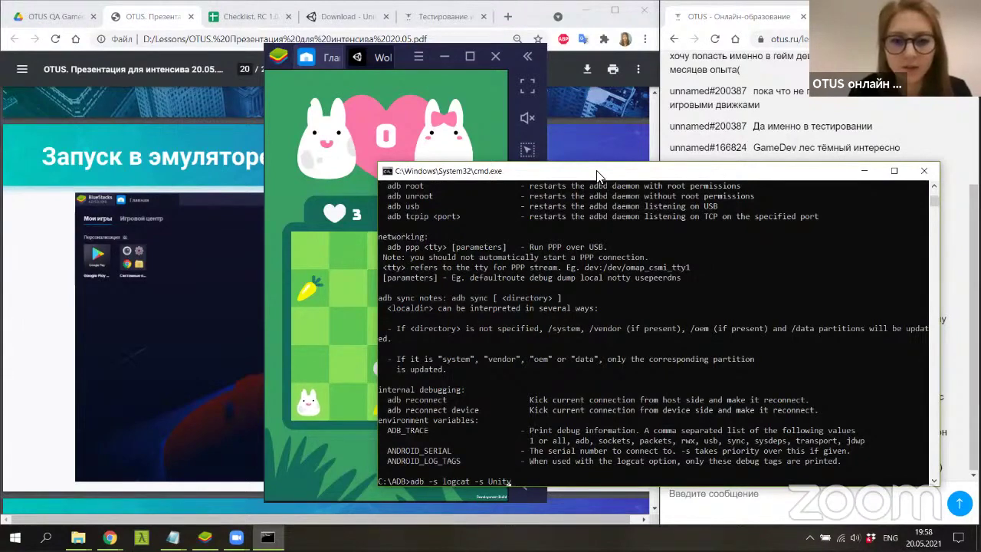
type(".")
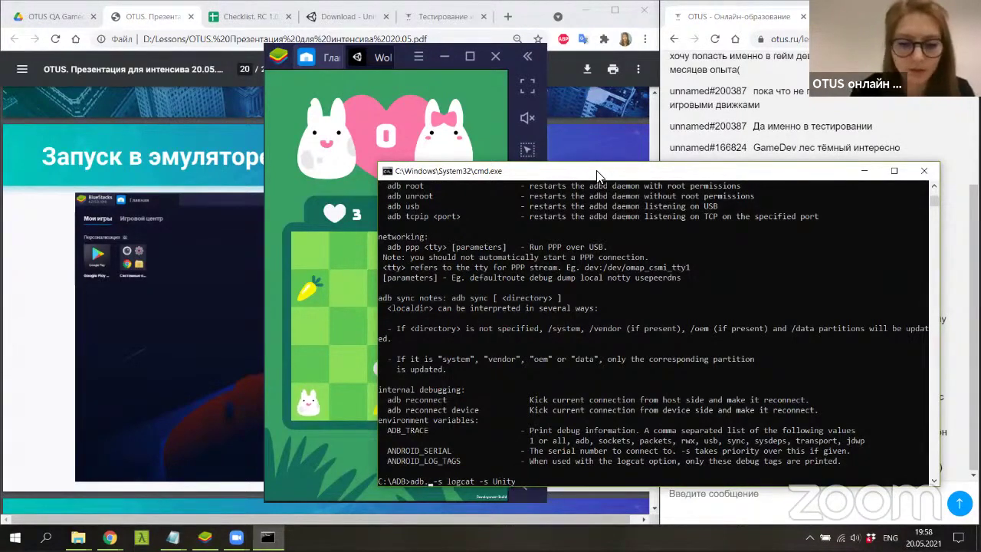
type("exe")
key("Escape")
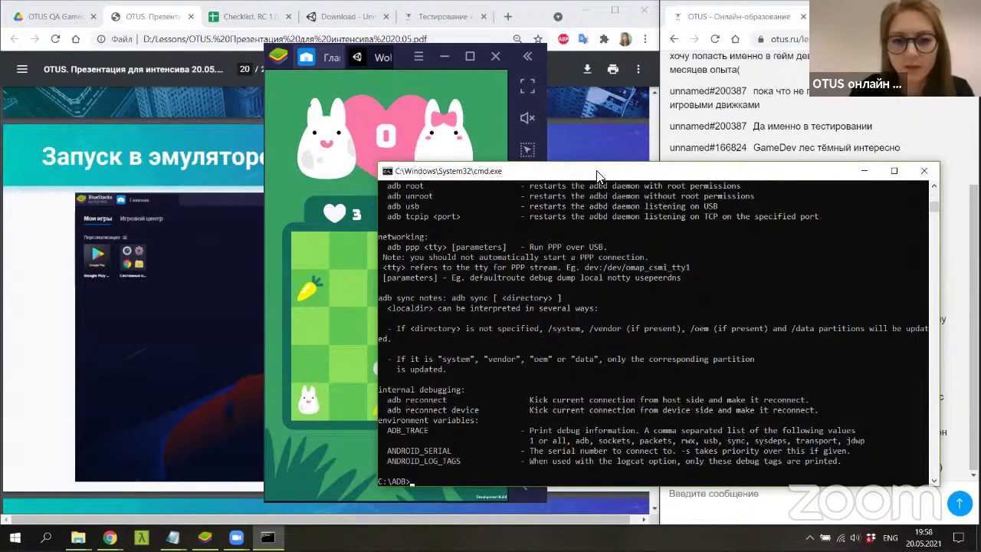
key("Up")
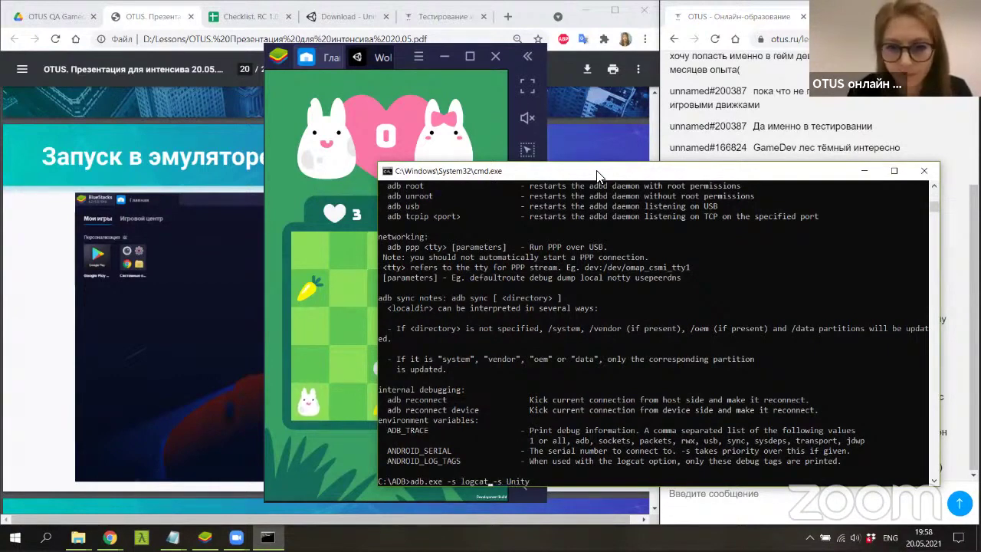
key("BackSpace")
key("BackSpace")
key("BackSpace")
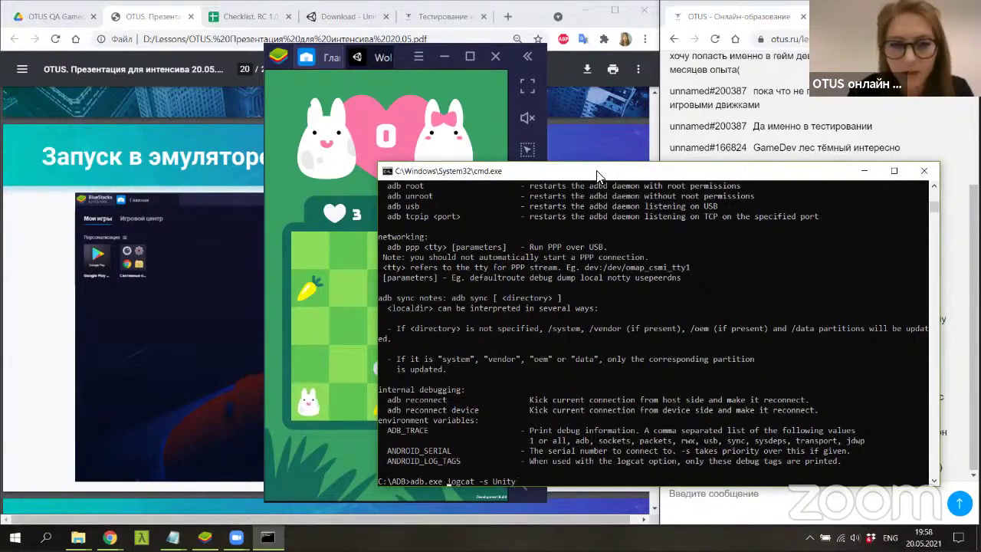
key("Return")
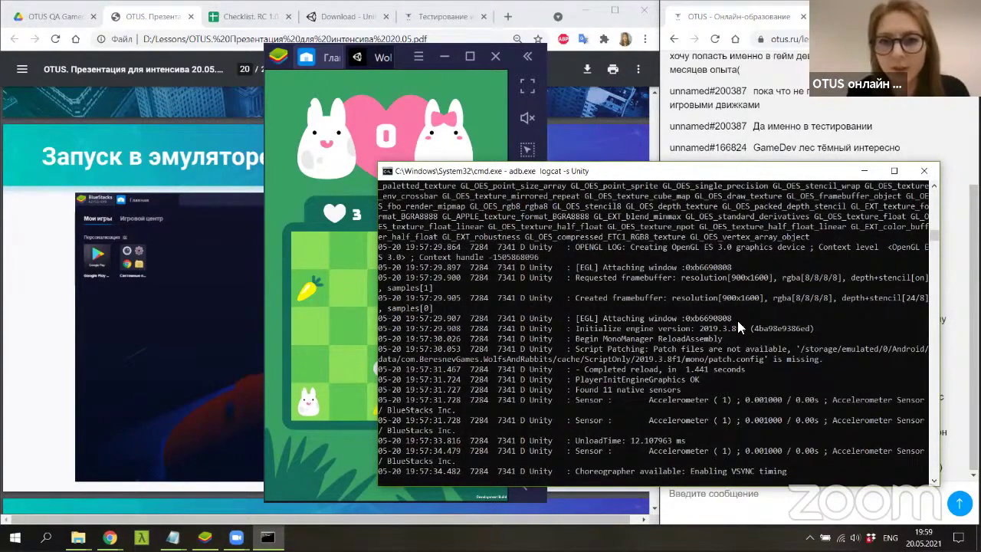
Steer the rabbit with arrow keys through two levels until energy runs out at score 1111.
left_click_drag(642, 170, 649, 144)
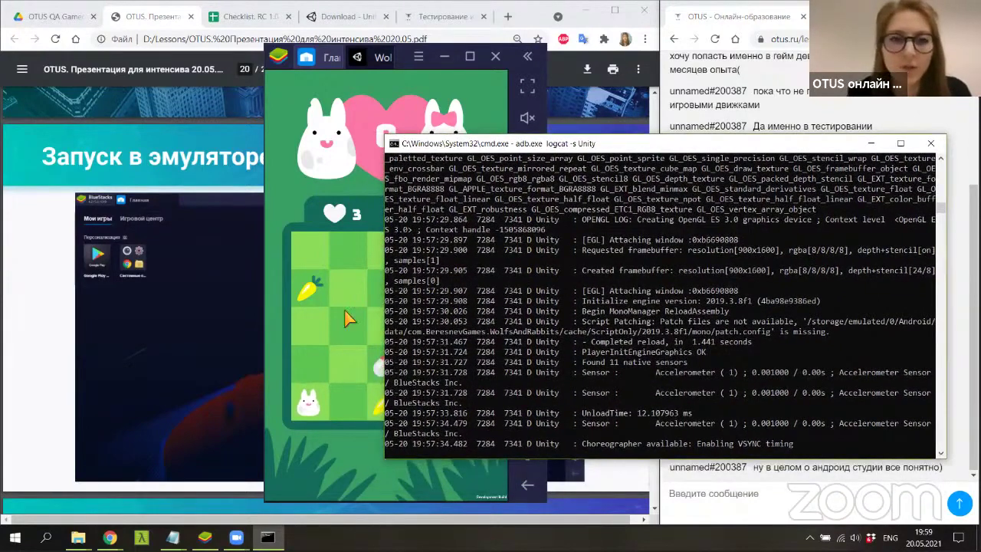
left_click(320, 410)
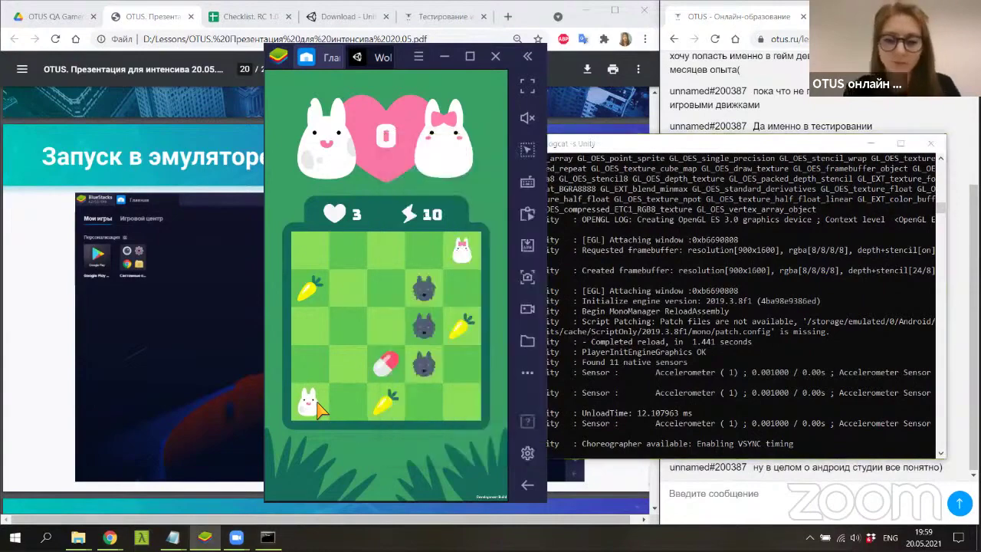
key("Right")
key("Right")
key("Up")
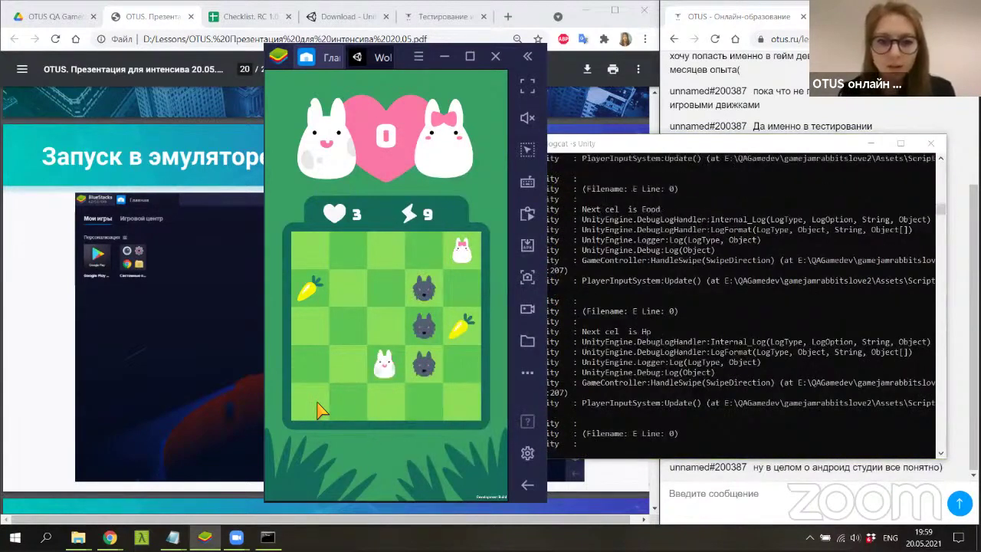
key("Up")
key("Up")
key("Up")
key("Right")
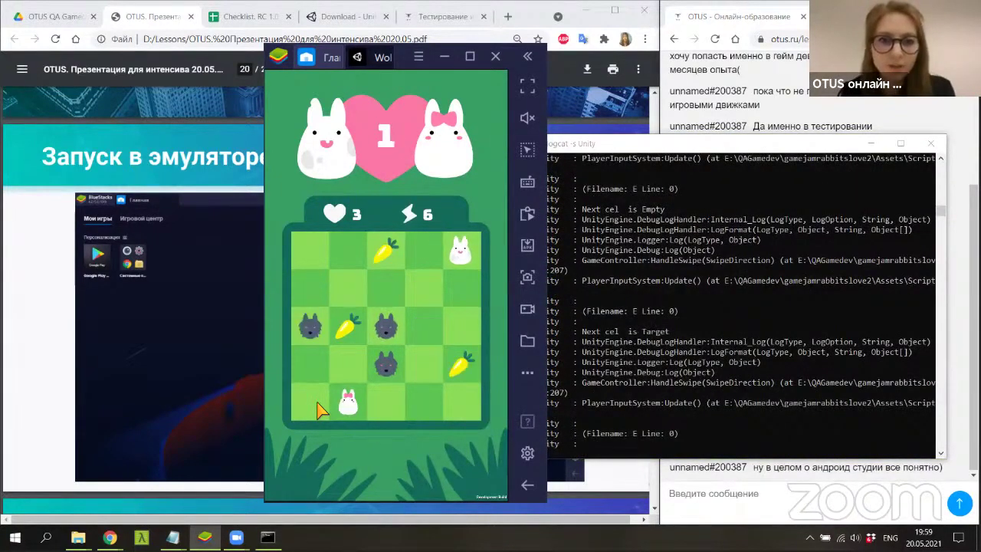
key("Left")
key("Left")
key("Left")
key("Down")
key("Down")
key("Down")
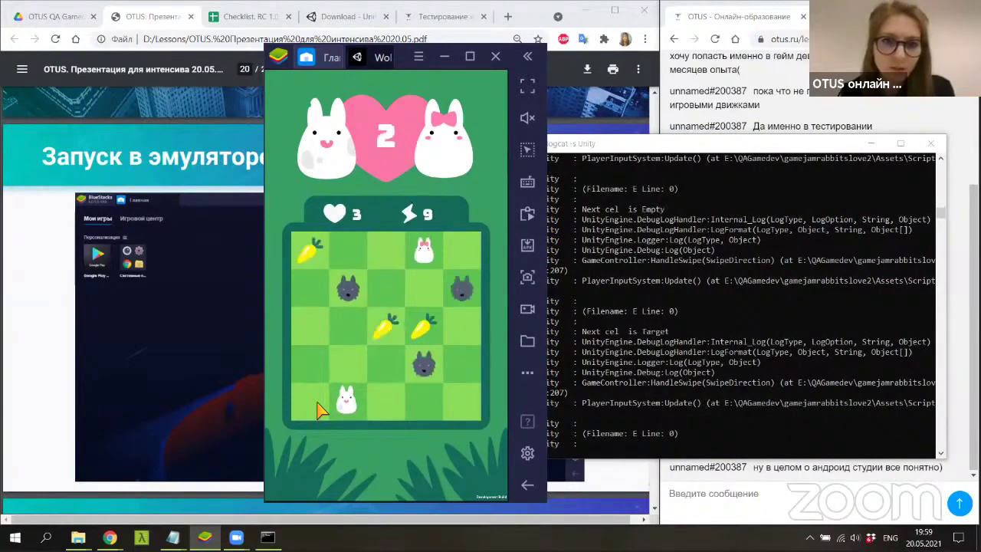
key("Right")
key("Right")
key("Right")
key("Up")
key("Left")
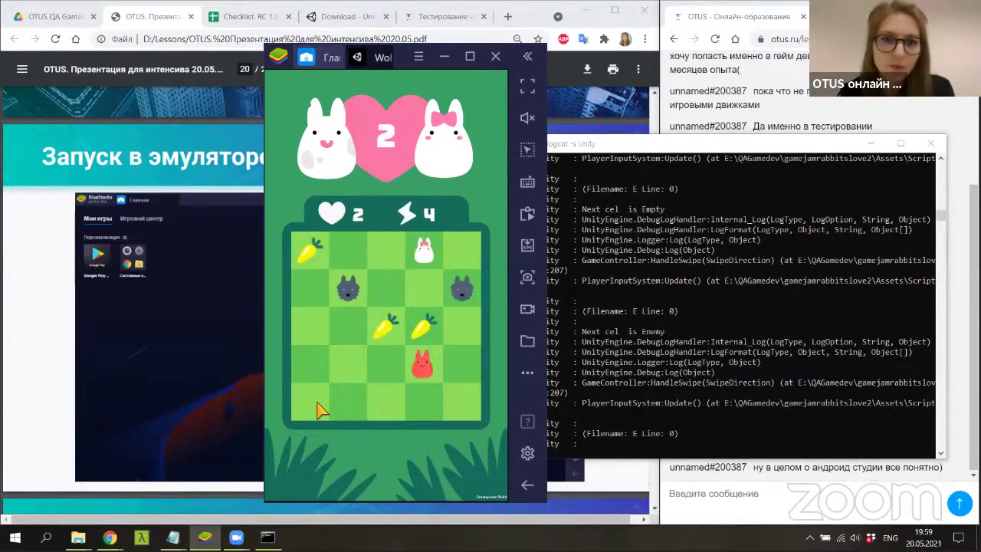
key("Left")
key("Left")
key("Left")
key("Up")
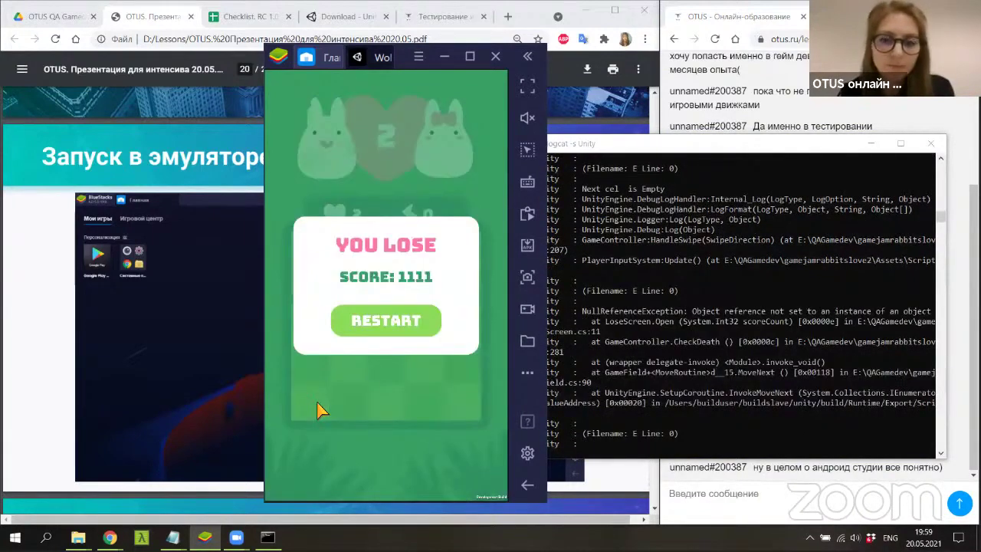
Enlarge the logcat window and mark the NullReferenceException raised in LoseScreen.Open.
left_click(719, 425)
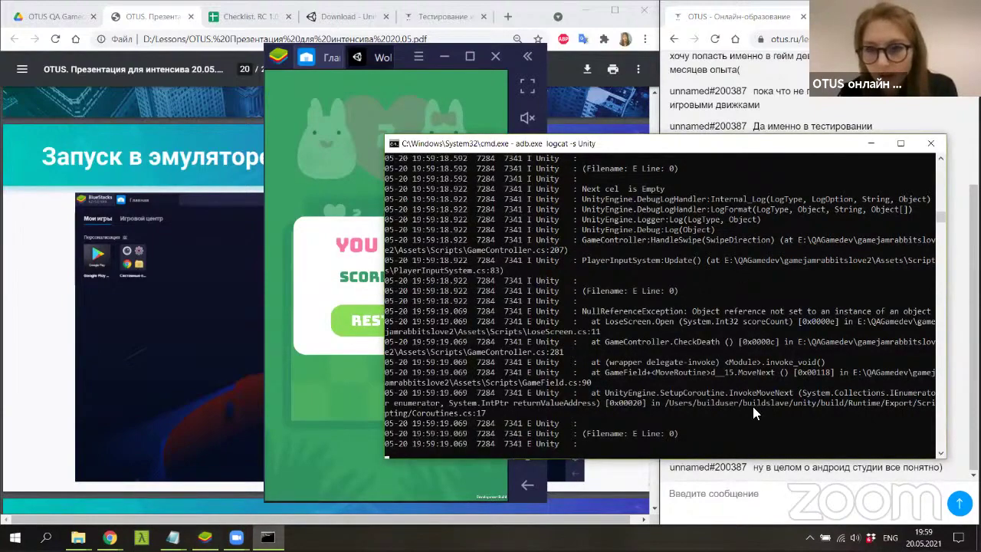
left_click_drag(641, 140, 472, 103)
left_click(568, 342)
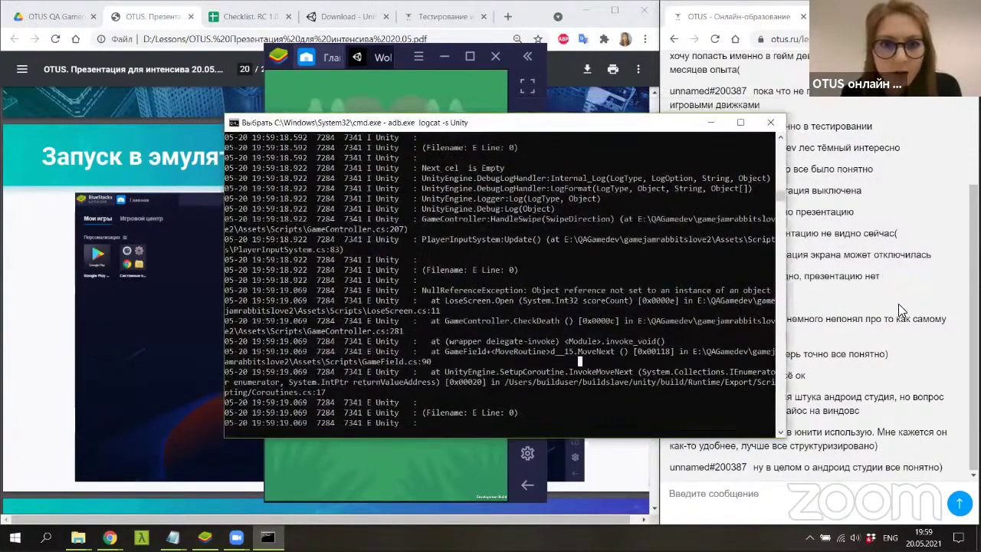
left_click_drag(571, 115, 752, 148)
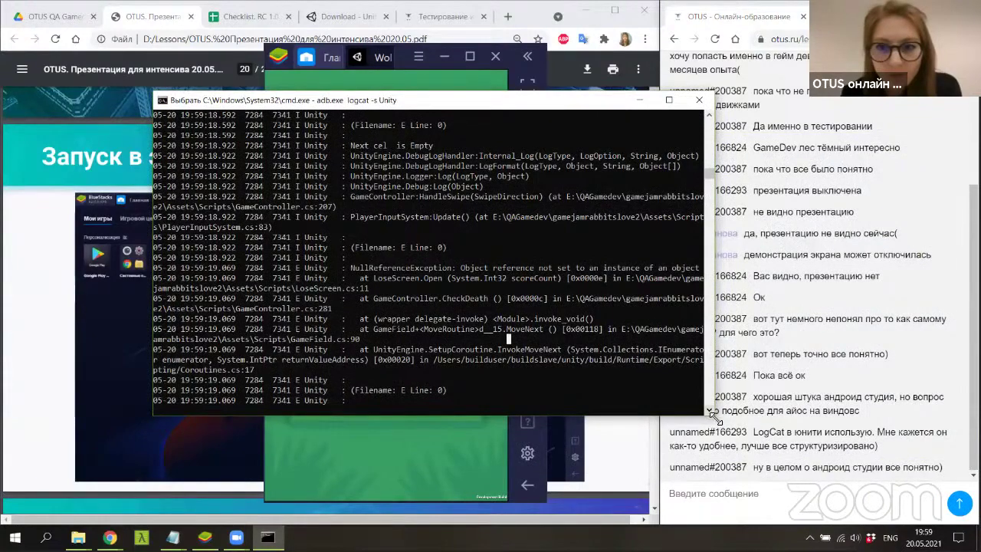
left_click_drag(707, 412, 770, 454)
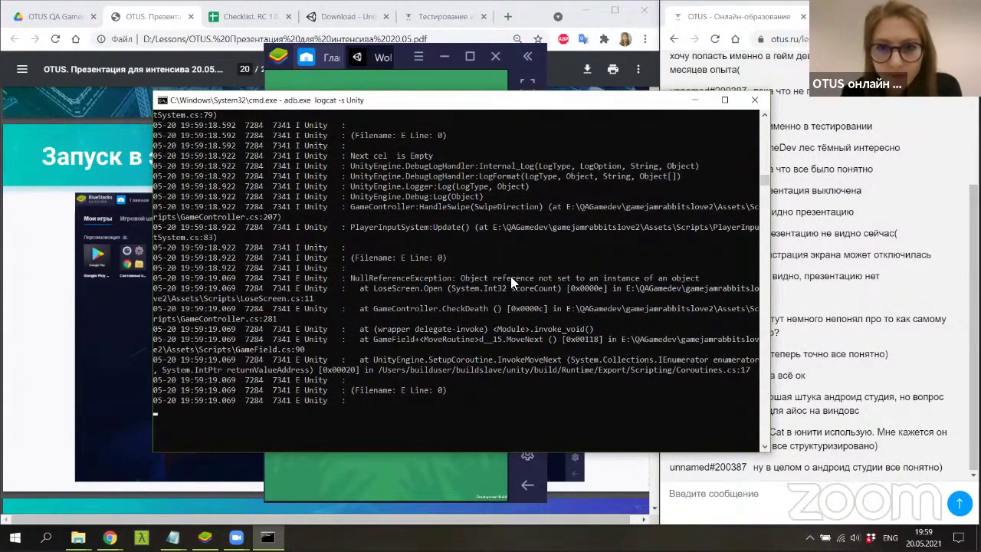
left_click_drag(352, 277, 453, 278)
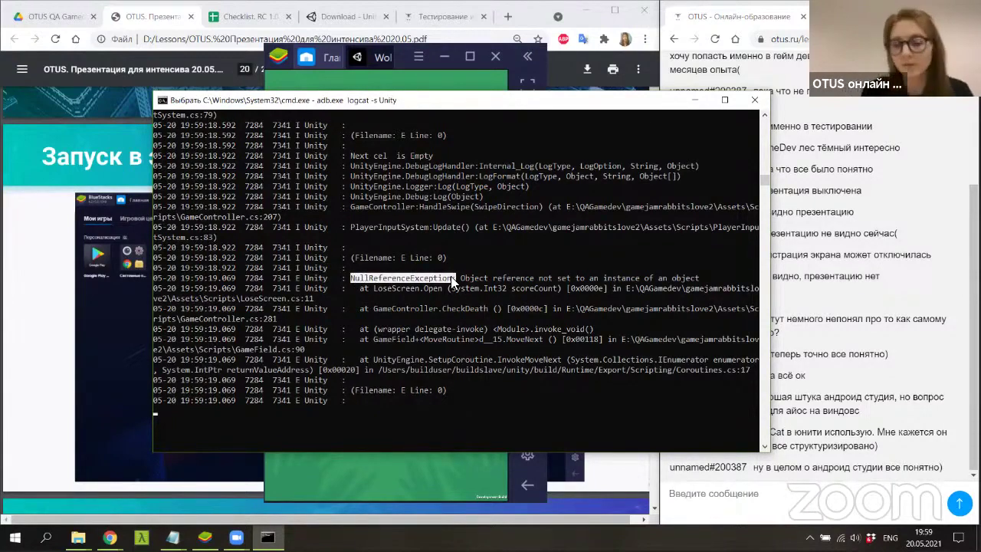
left_click_drag(211, 100, 374, 99)
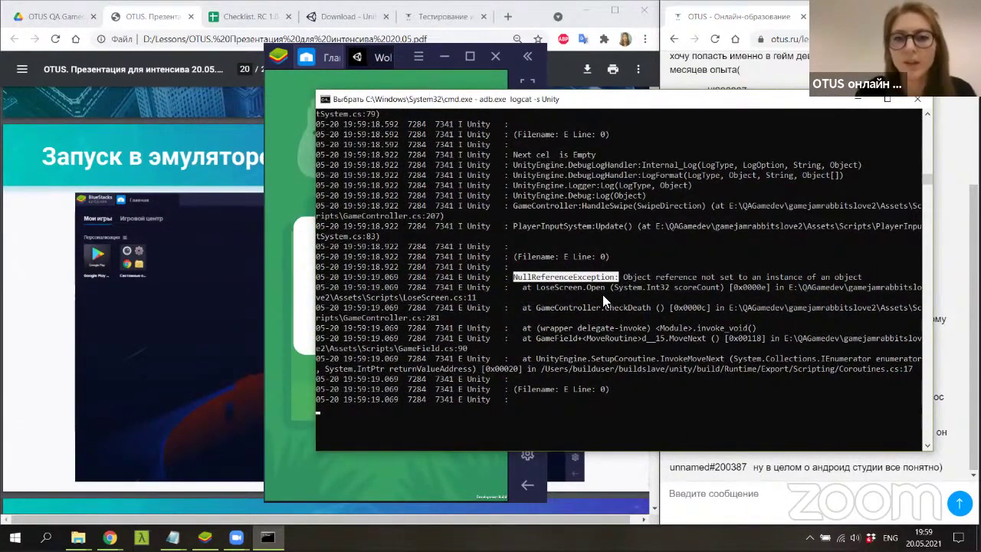
Scroll back through logcat to the HandleSwipe entries 'Next cel is Food', 'Hp' and 'Empty'.
scroll(602, 294, "up", 3)
scroll(603, 295, "up", 3)
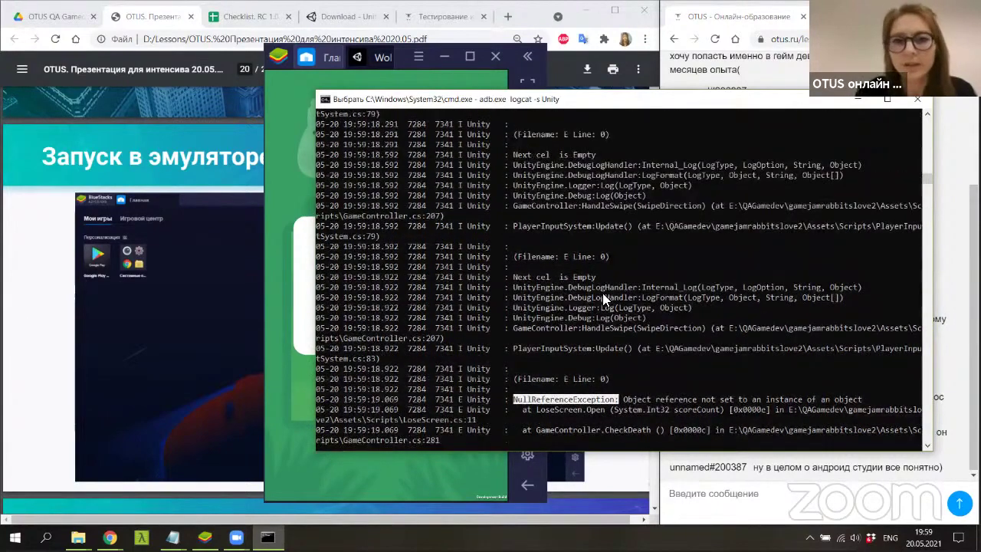
scroll(603, 294, "up", 2)
scroll(603, 294, "up", 2)
scroll(603, 299, "up", 5)
scroll(603, 298, "up", 5)
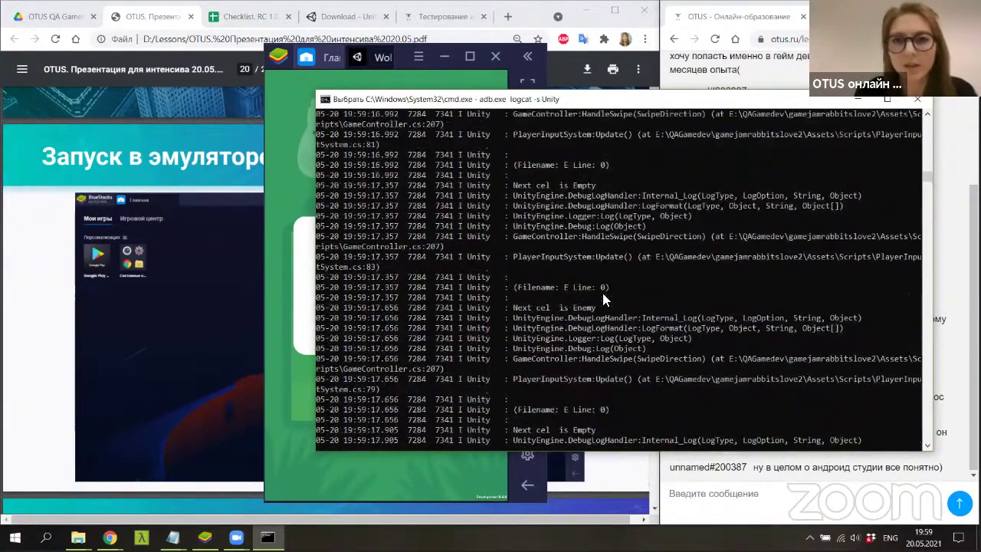
scroll(603, 299, "up", 5)
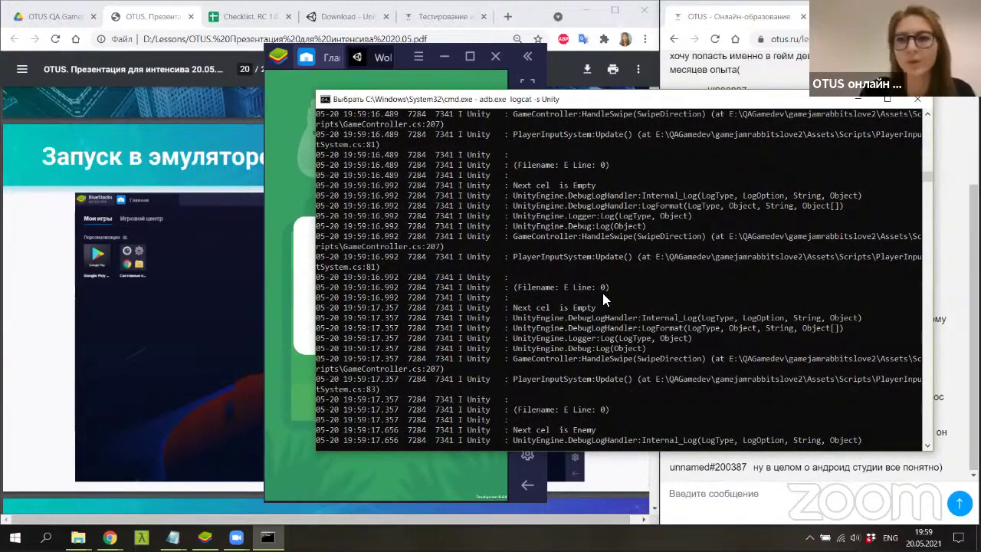
scroll(602, 294, "up", 3)
scroll(602, 294, "up", 5)
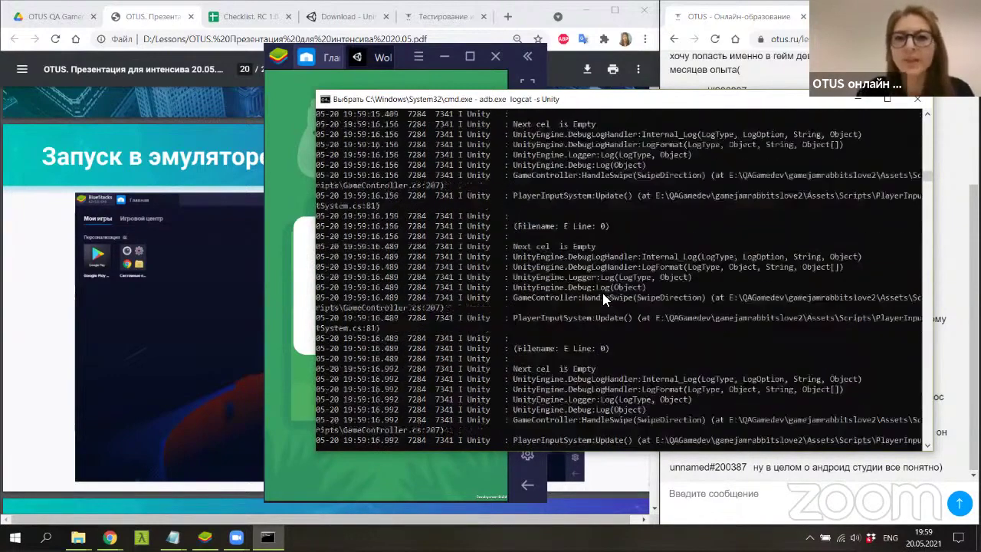
scroll(602, 294, "up", 4)
scroll(602, 293, "up", 4)
scroll(602, 293, "up", 4)
scroll(602, 293, "up", 3)
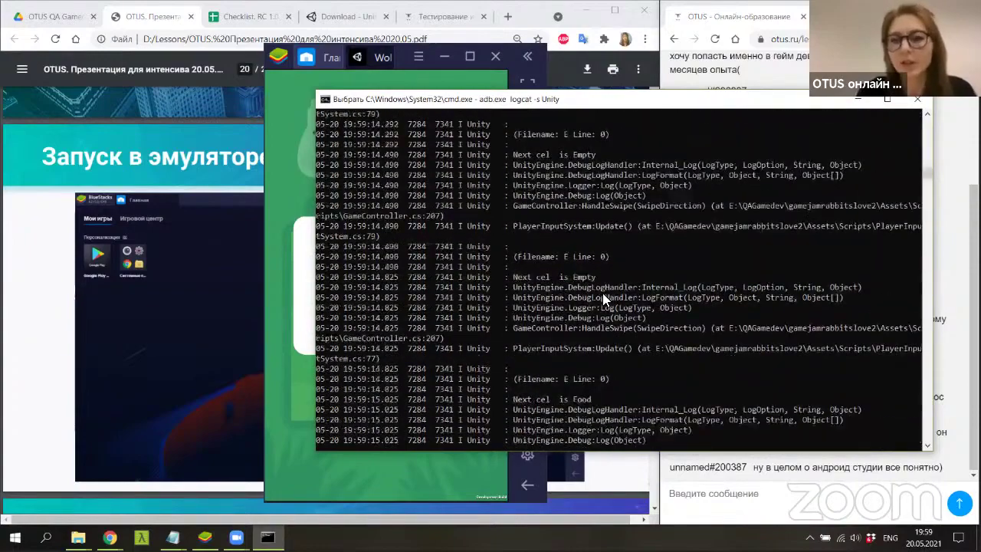
scroll(602, 292, "up", 3)
scroll(602, 292, "up", 3)
scroll(602, 293, "up", 3)
scroll(602, 292, "up", 3)
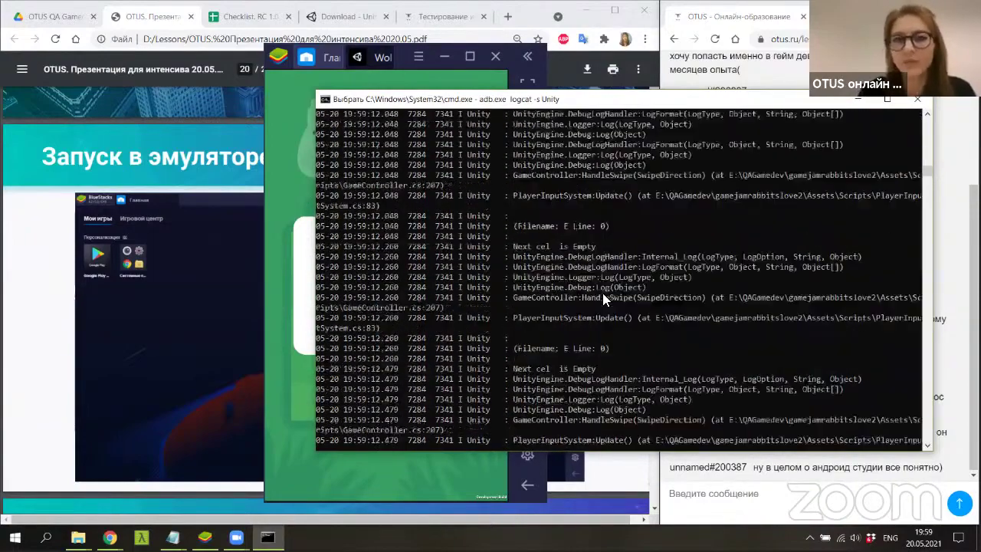
scroll(602, 292, "up", 3)
scroll(602, 292, "up", 5)
scroll(602, 292, "up", 3)
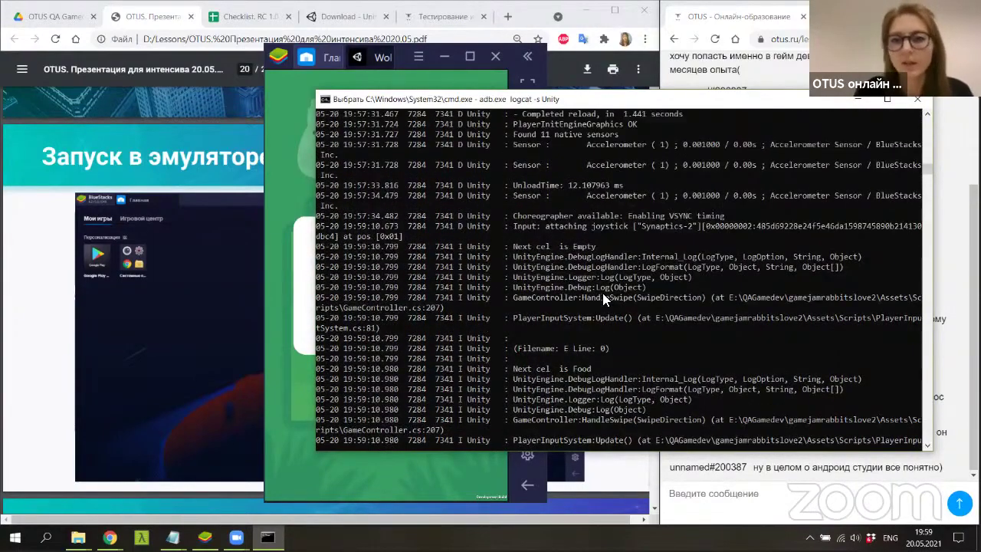
scroll(602, 292, "down", 5)
scroll(602, 292, "down", 5)
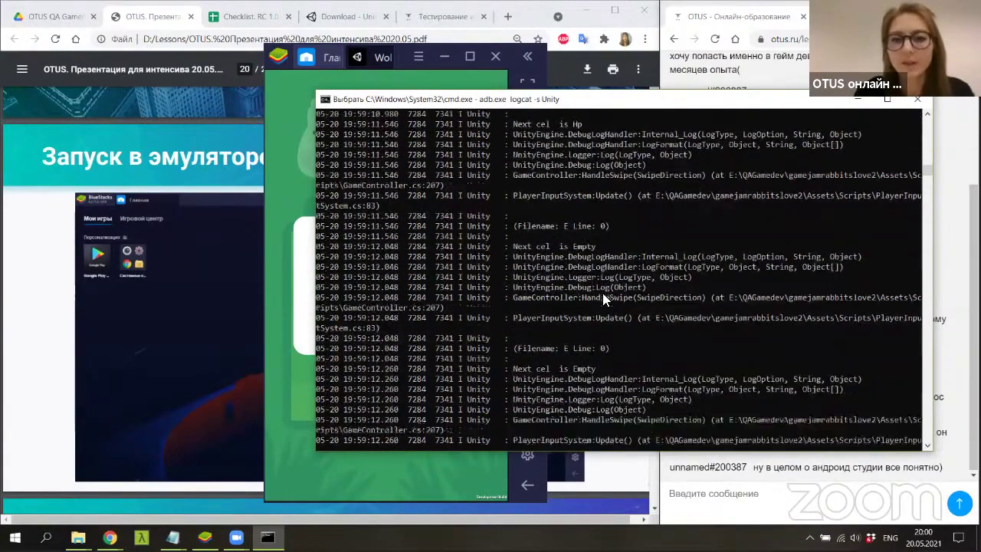
scroll(602, 293, "down", 5)
scroll(602, 293, "down", 5)
scroll(602, 293, "down", 4)
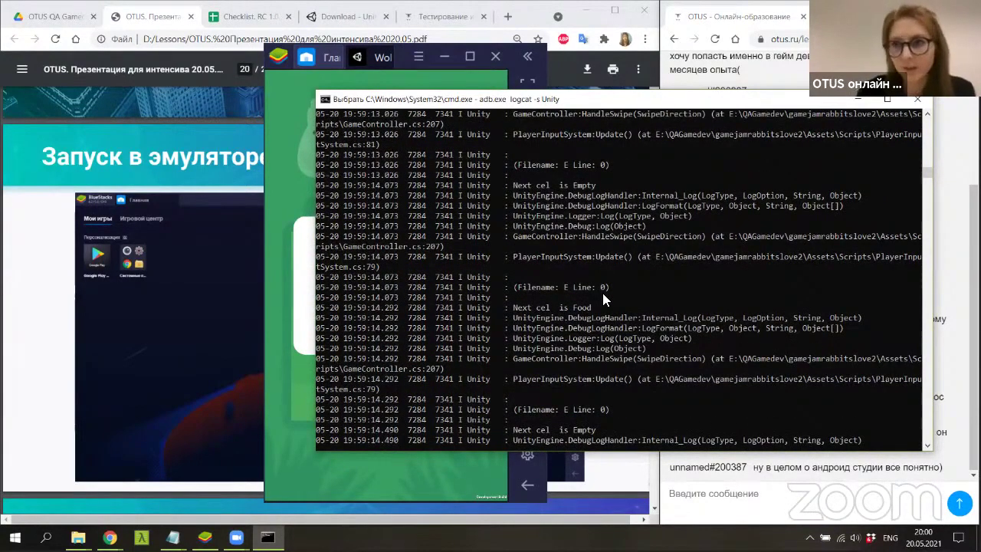
scroll(602, 293, "up", 2)
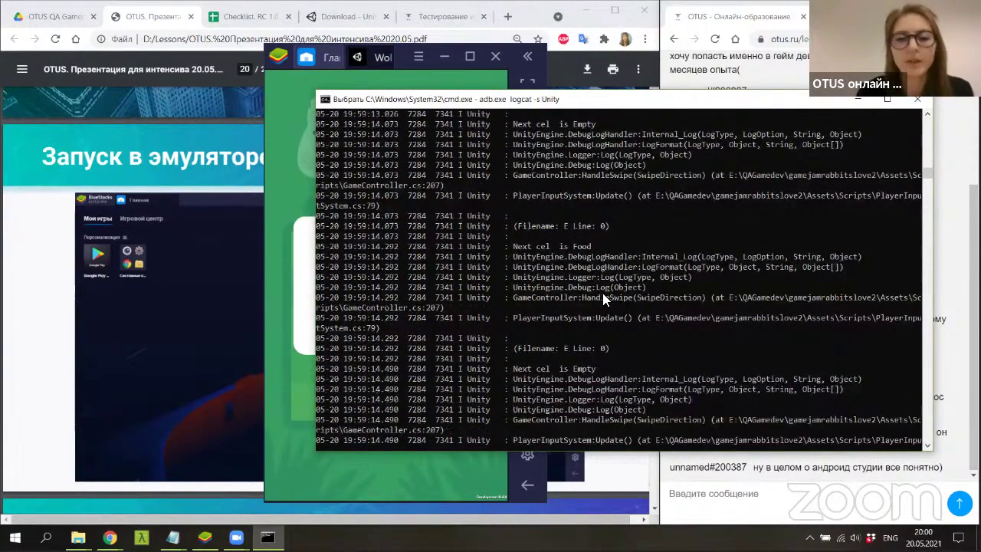
scroll(602, 292, "up", 2)
scroll(603, 292, "up", 4)
scroll(602, 293, "up", 4)
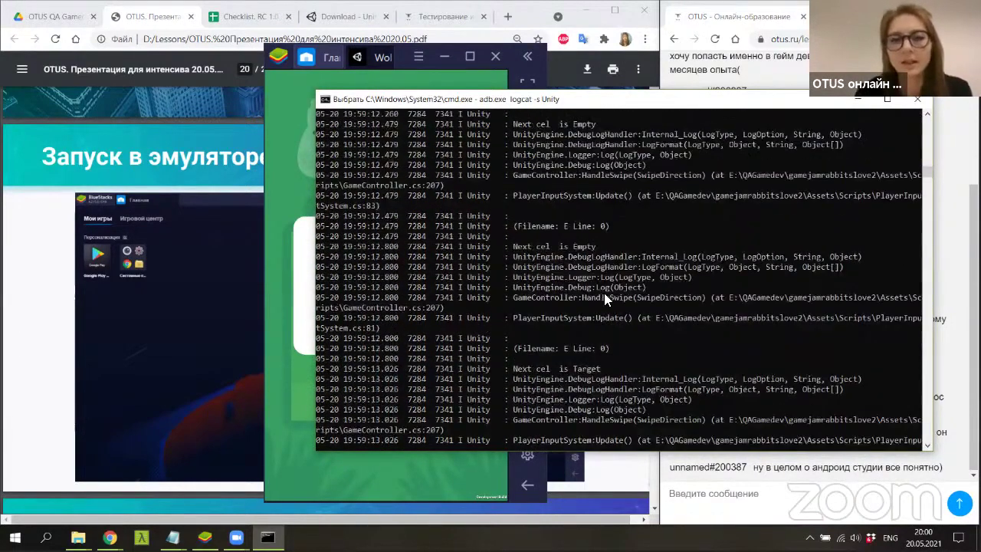
scroll(604, 292, "up", 3)
scroll(604, 293, "up", 4)
scroll(603, 293, "up", 3)
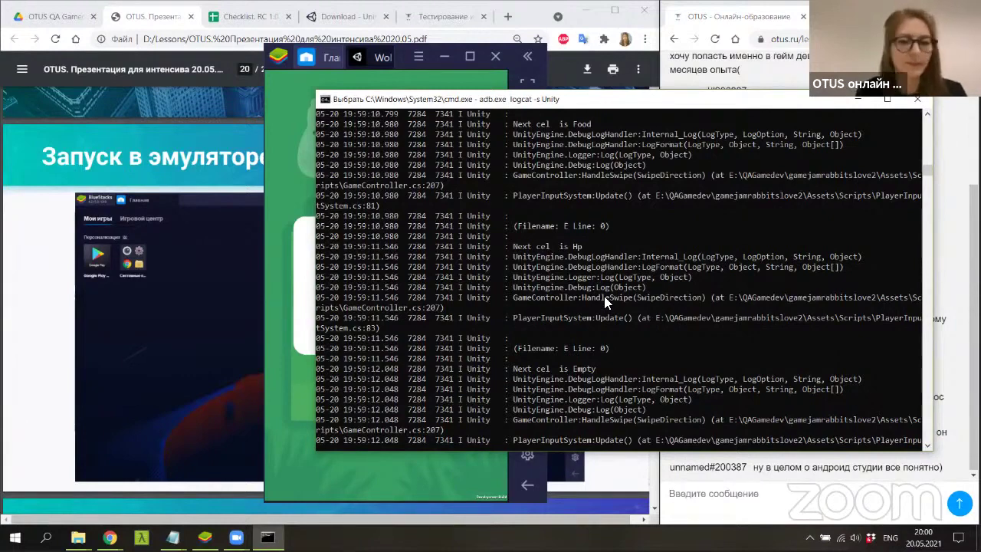
Restart the lost game on a new board, then close it back to the BlueStacks home.
left_click_drag(542, 101, 300, 114)
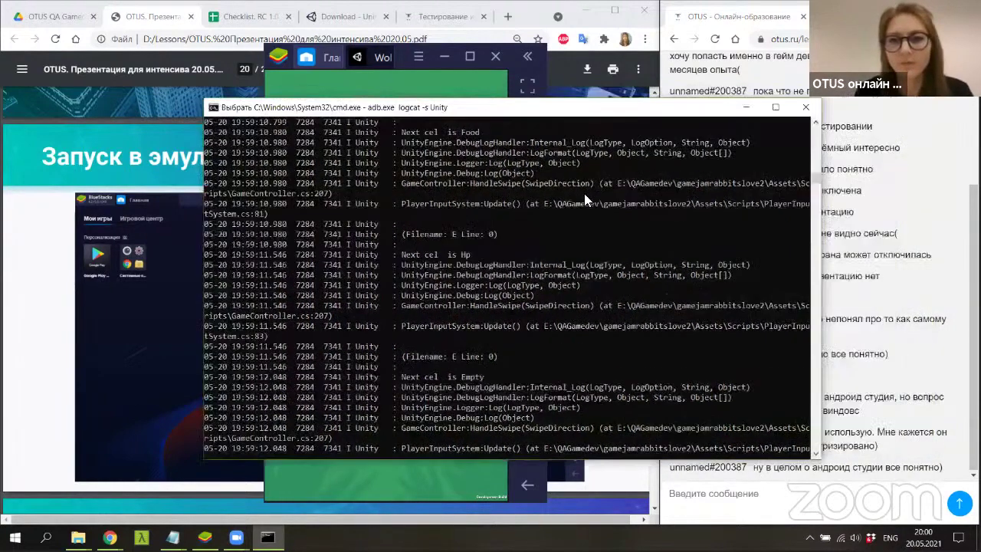
left_click(385, 51)
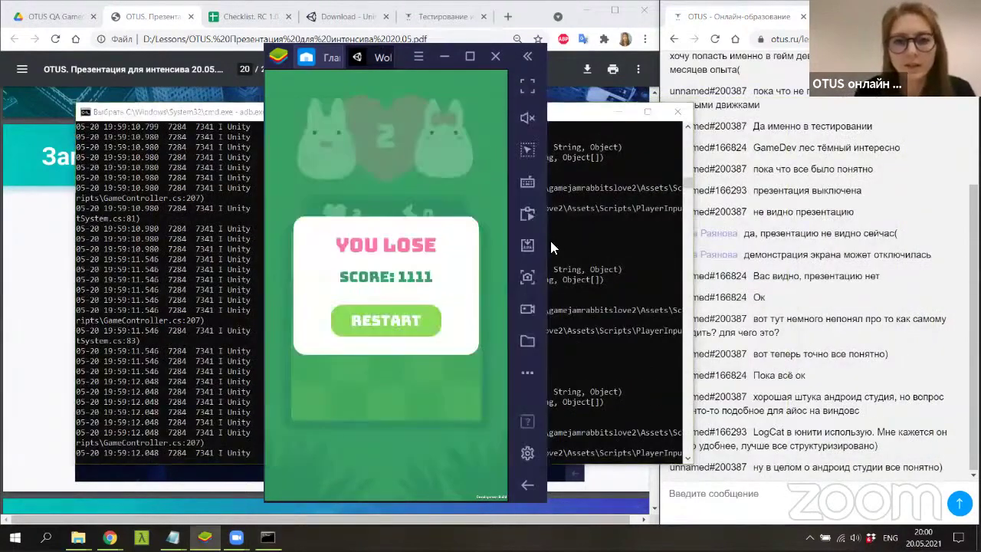
left_click(406, 320)
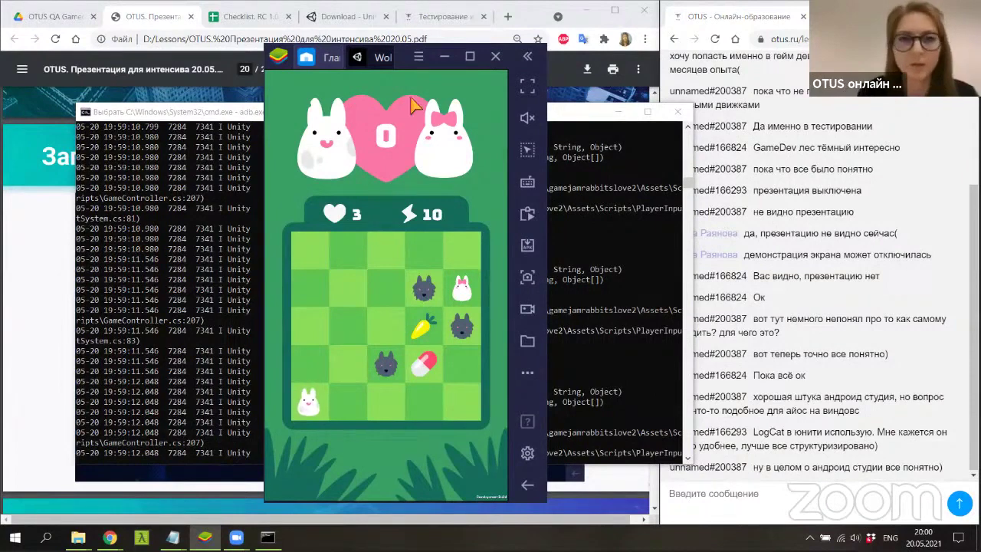
left_click(388, 50)
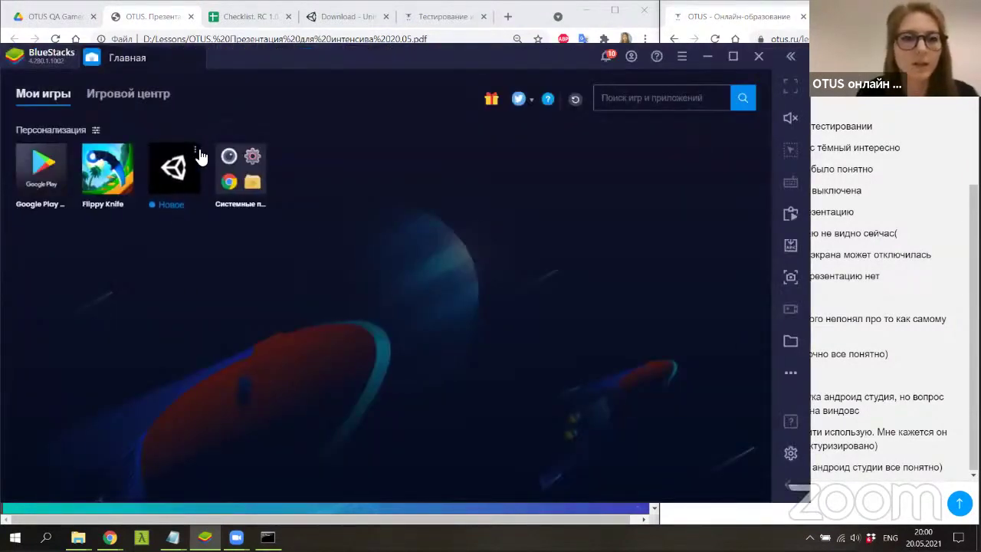
Uninstall the Unity rabbit app from BlueStacks.
left_click(198, 153)
left_click(217, 173)
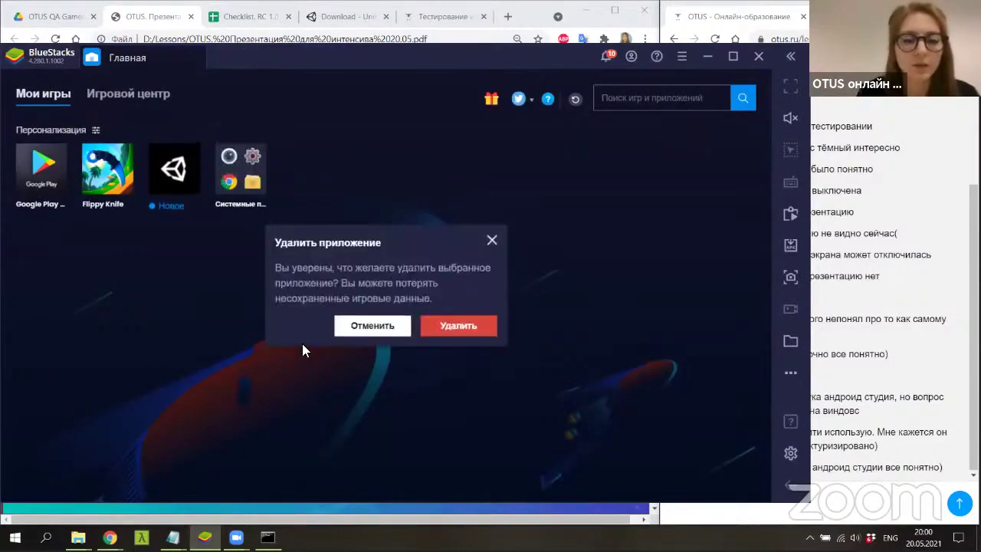
left_click(456, 326)
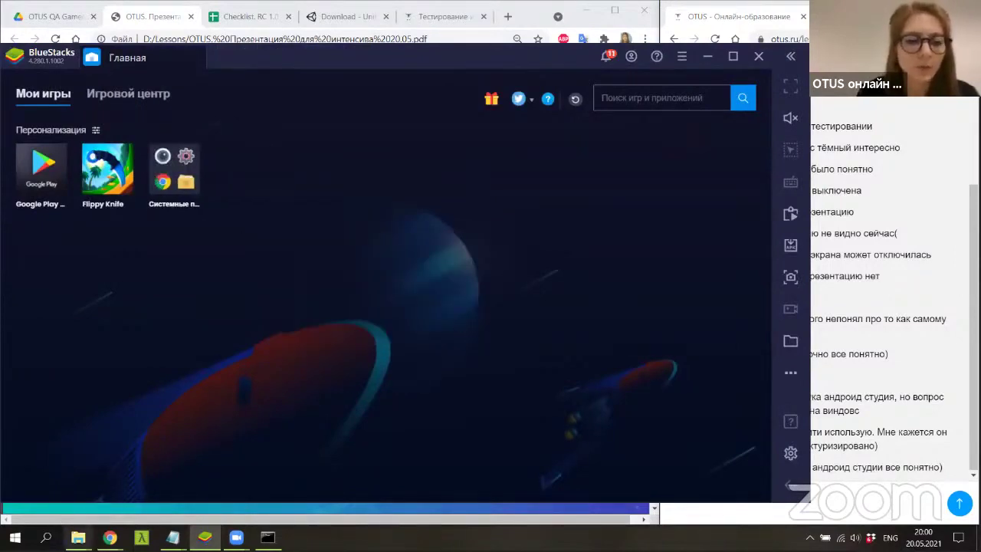
Install WolfsAndRabbits_withbugincr.apk from the OTUS QA Gamedev folder and launch it.
mouse_move(78, 536)
left_click(154, 473)
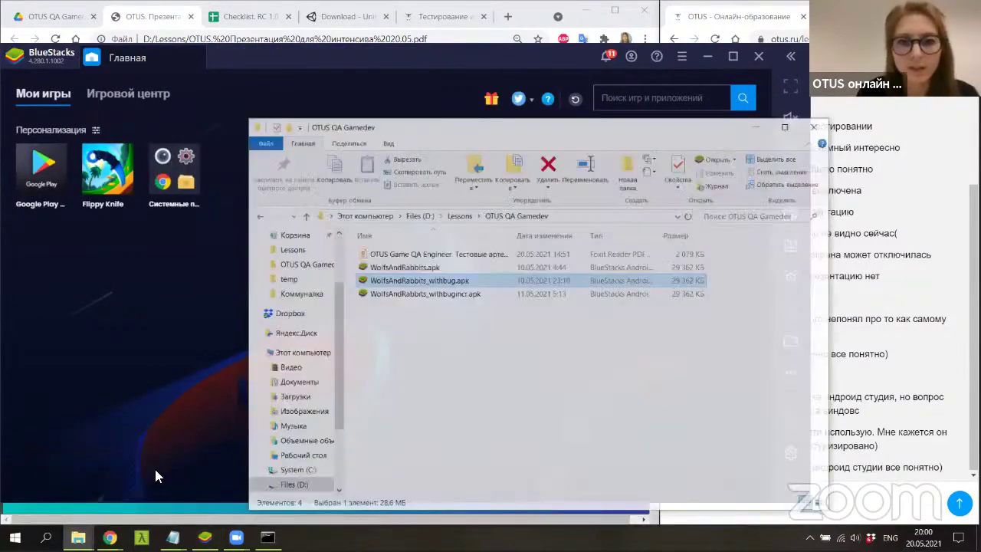
left_click_drag(462, 282, 191, 340)
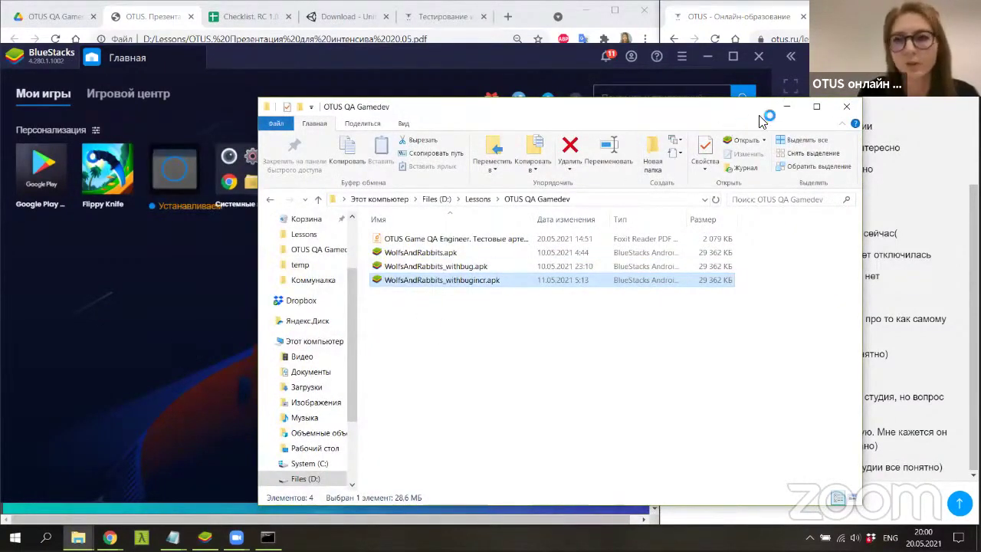
left_click(692, 121)
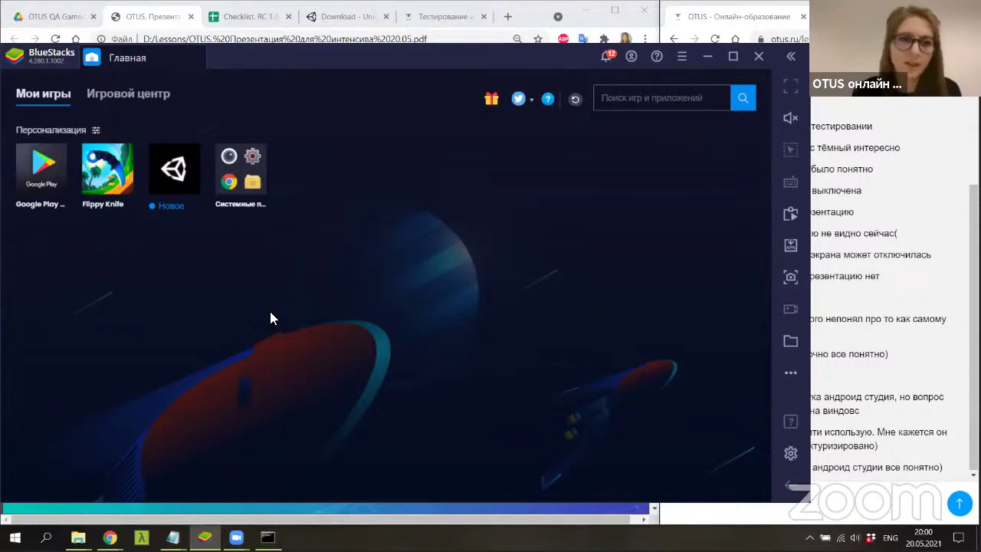
left_click(180, 187)
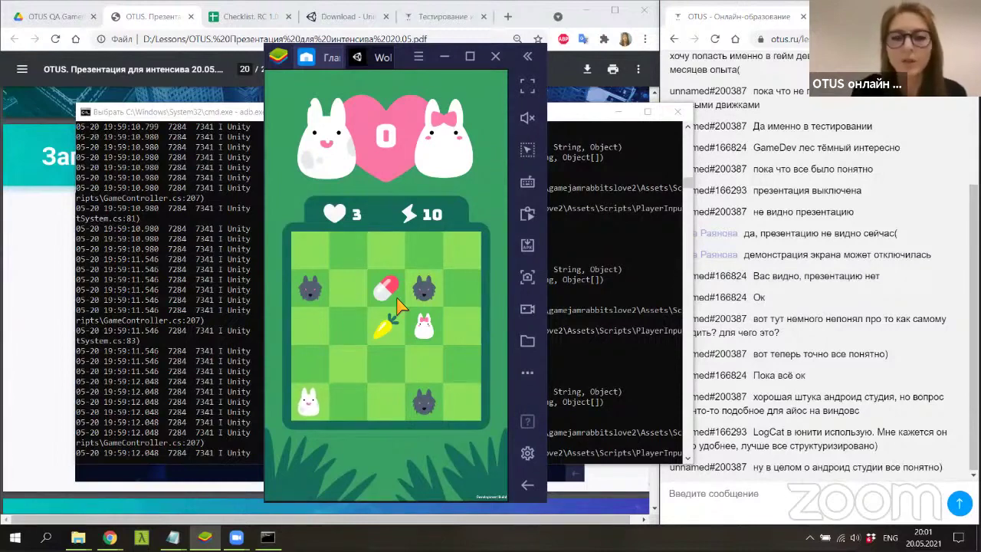
Steer the bunny right onto the wolf, up to pair with the other bunny, then down until energy runs out.
key("Right")
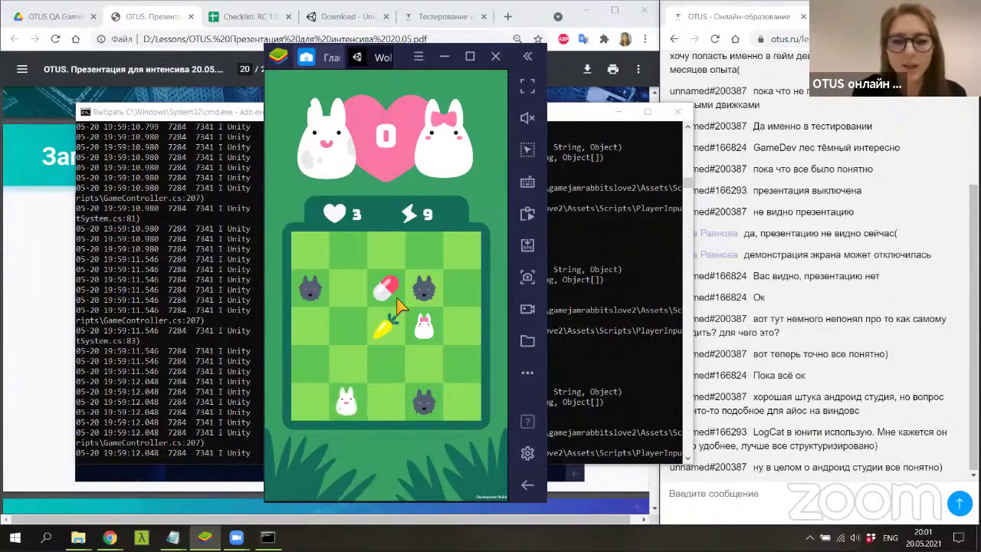
key("Right")
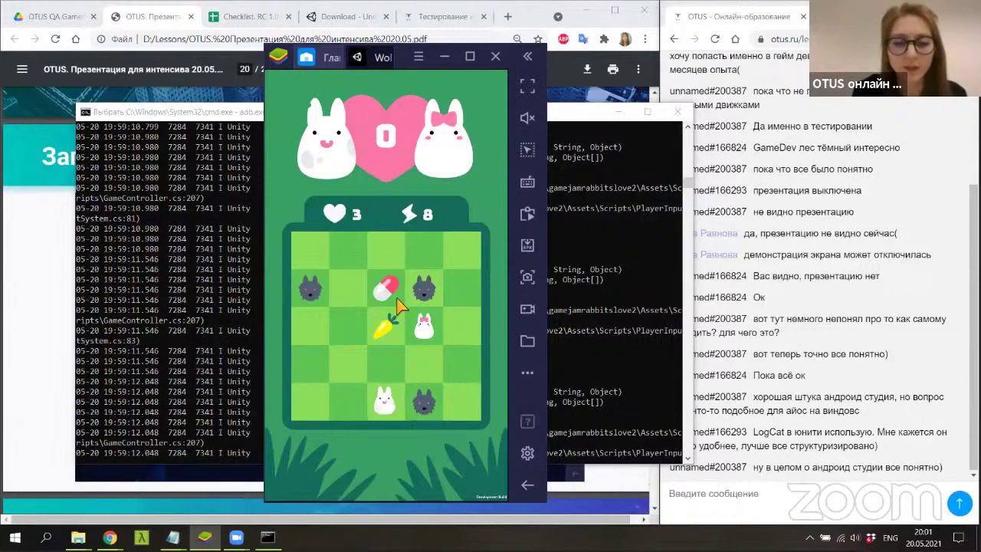
key("Right")
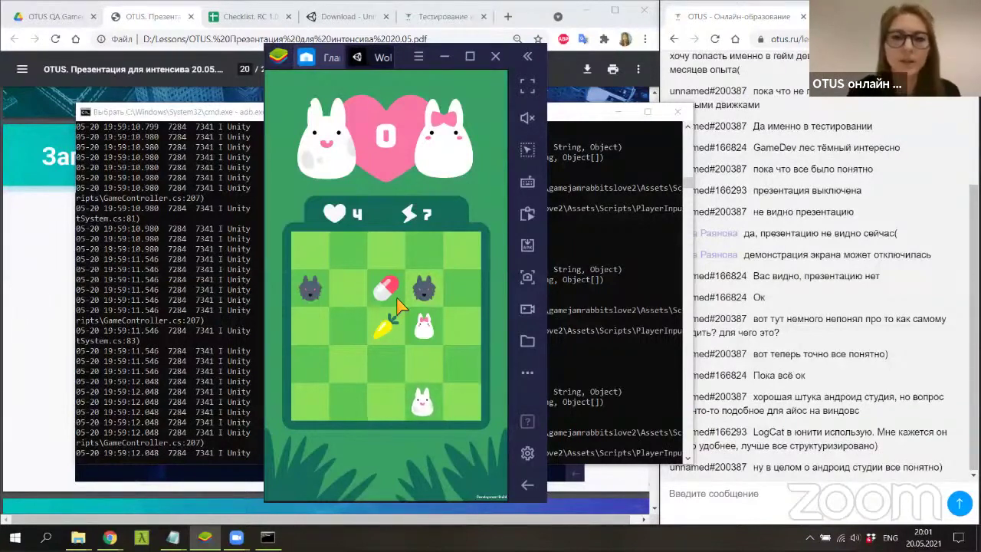
key("Up")
key("Up")
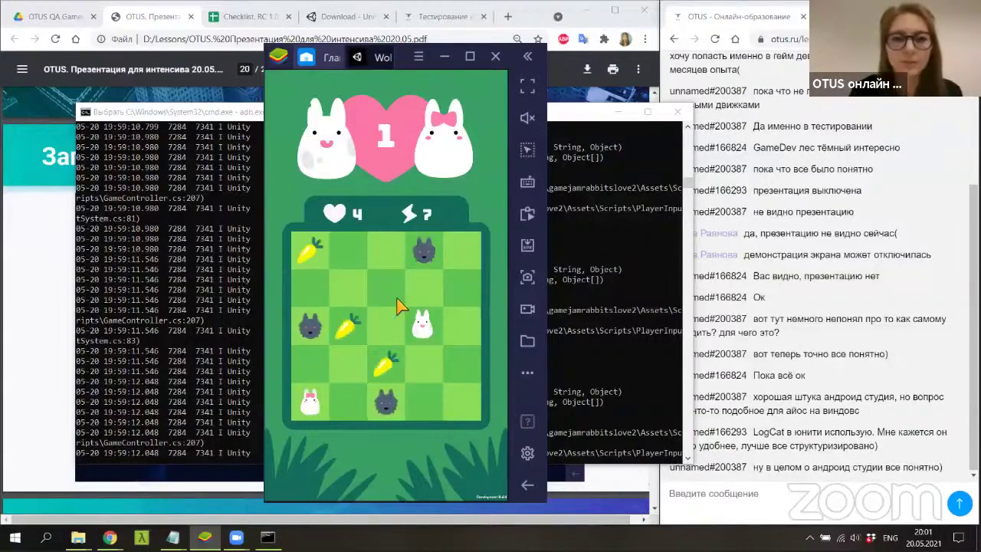
key("Up")
key("Up")
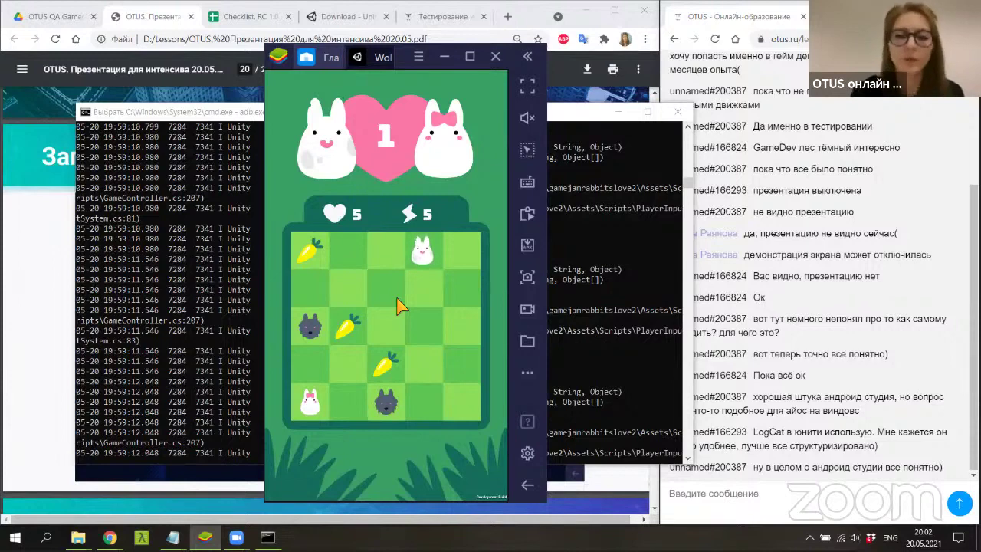
key("Down")
key("Down")
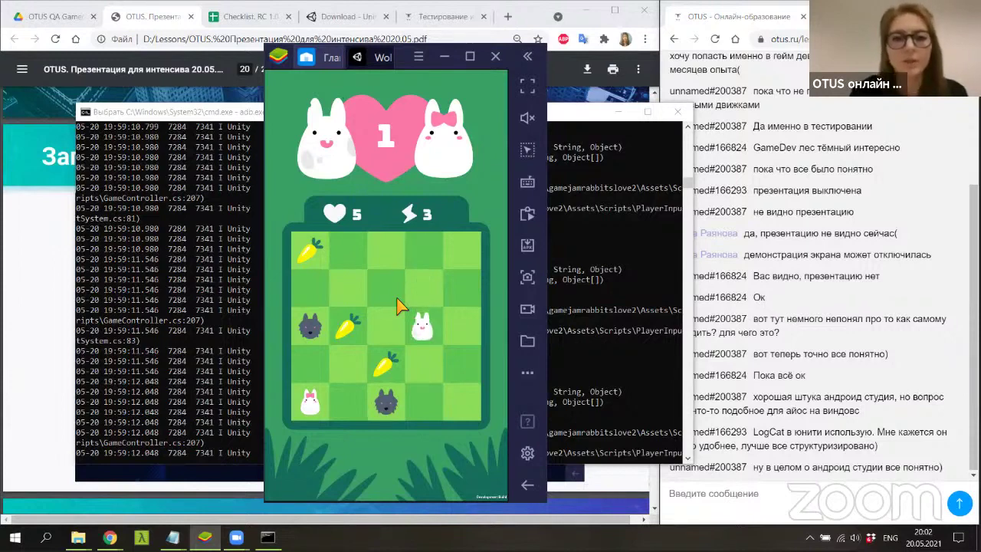
key("Down")
key("Down")
key("Right")
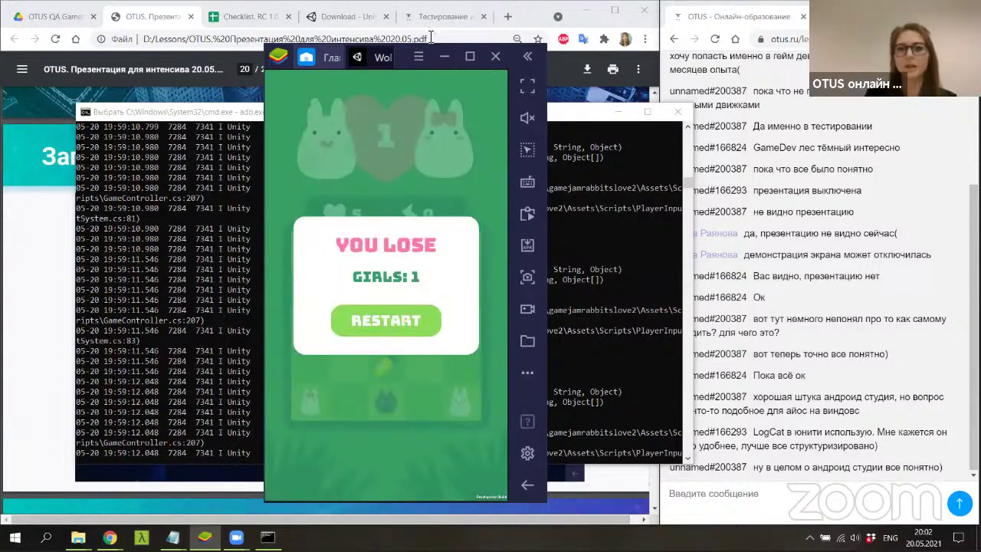
Close WolfsAndRabbits, minimize BlueStacks and the logcat console, and bring slide 20 forward.
left_click(389, 51)
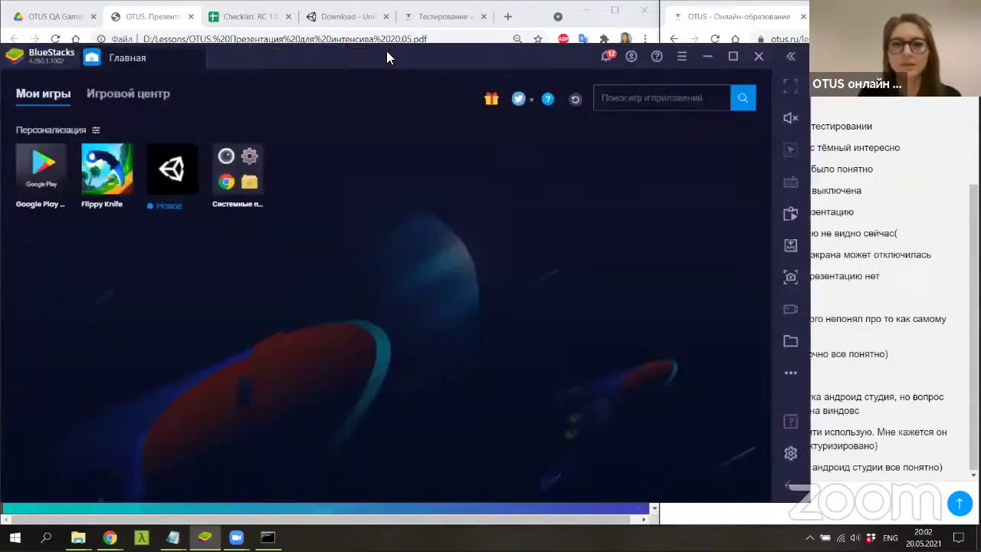
left_click(703, 58)
left_click(621, 103)
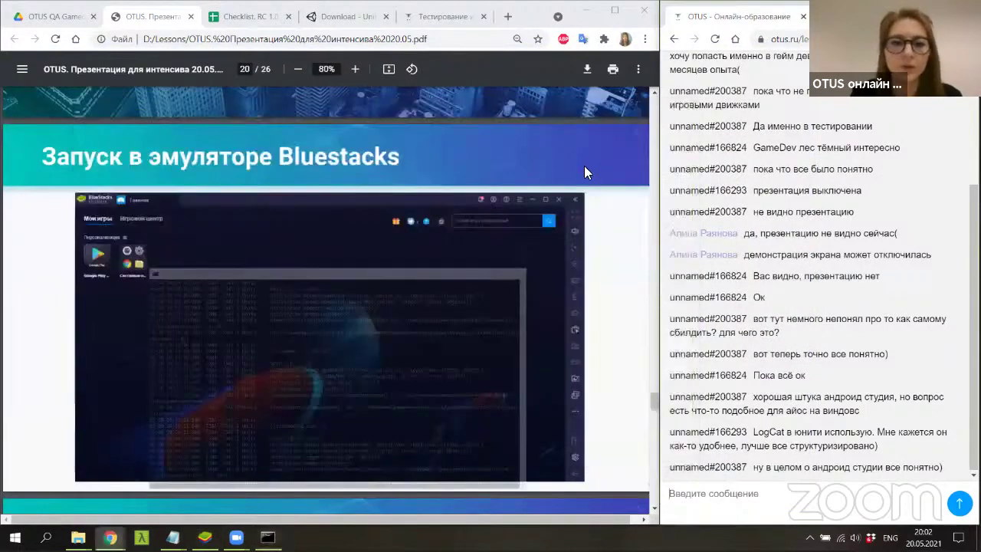
left_click(594, 289)
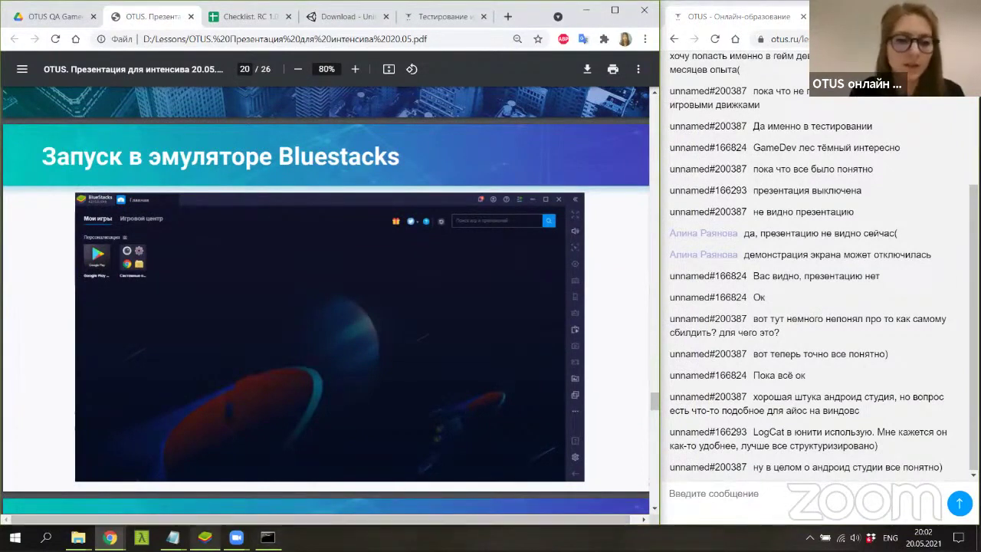
Restore BlueStacks from the taskbar and start Flippy Knife from Мои игры.
left_click(204, 536)
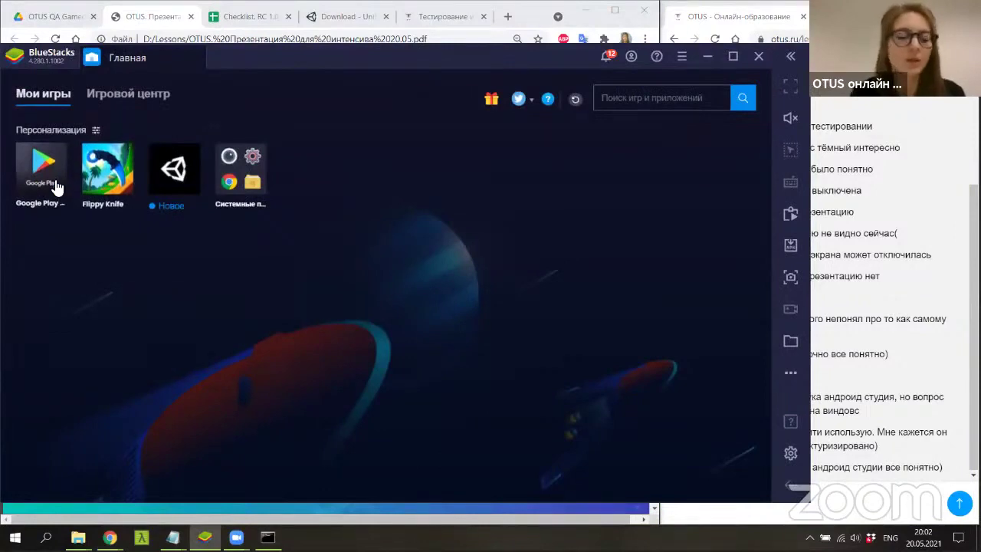
left_click(99, 182)
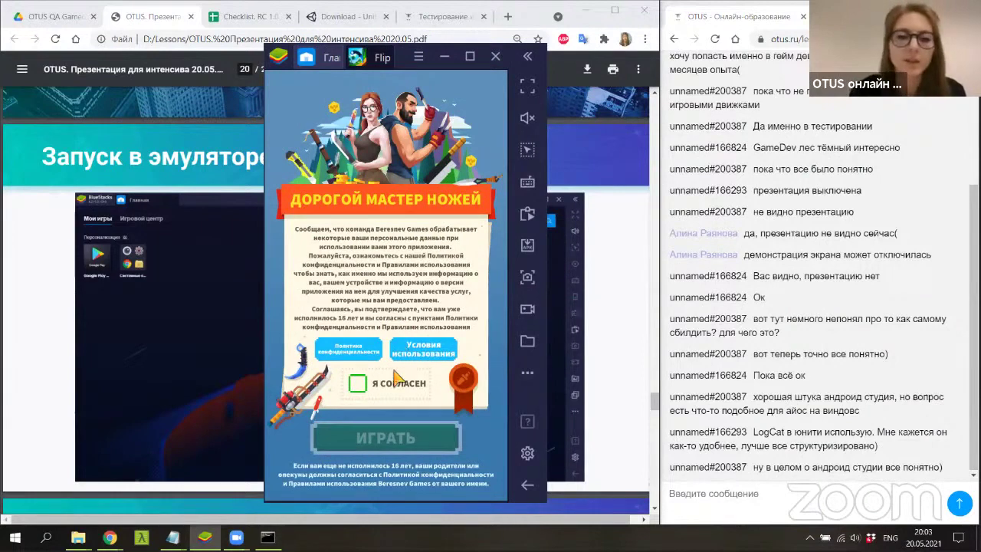
Accept the terms with Я СОГЛАСЕН, press ИГРАТЬ, and flip the knife off the stump.
left_click(358, 387)
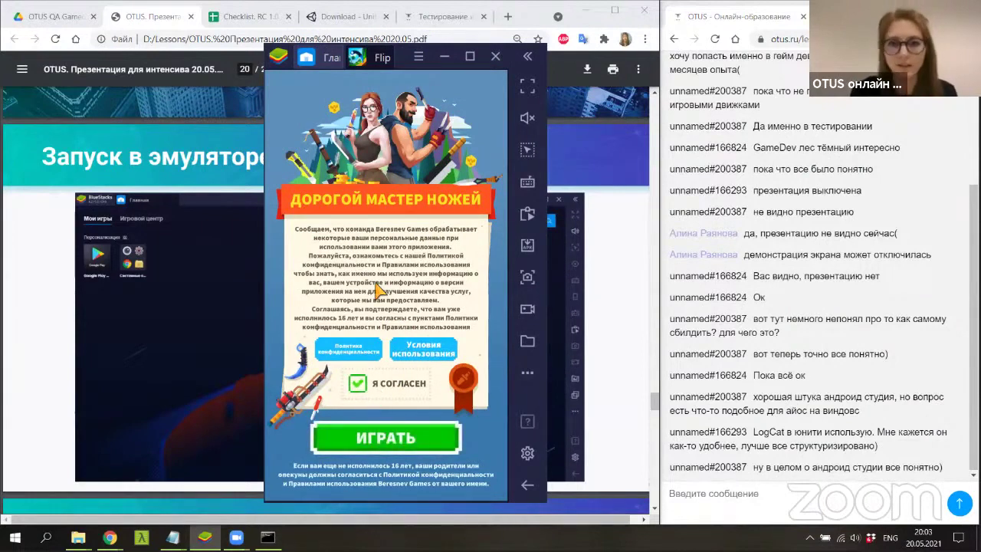
left_click(398, 438)
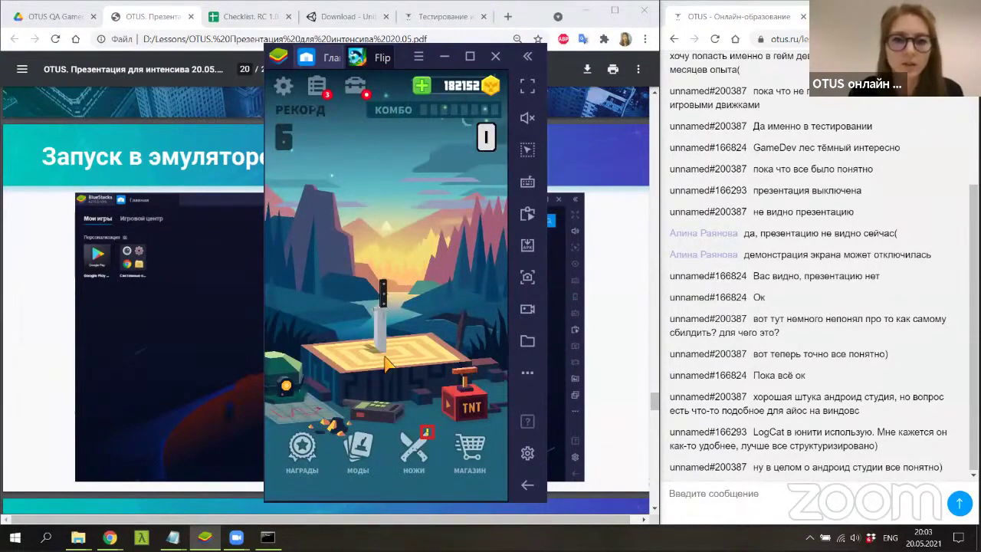
left_click(397, 259)
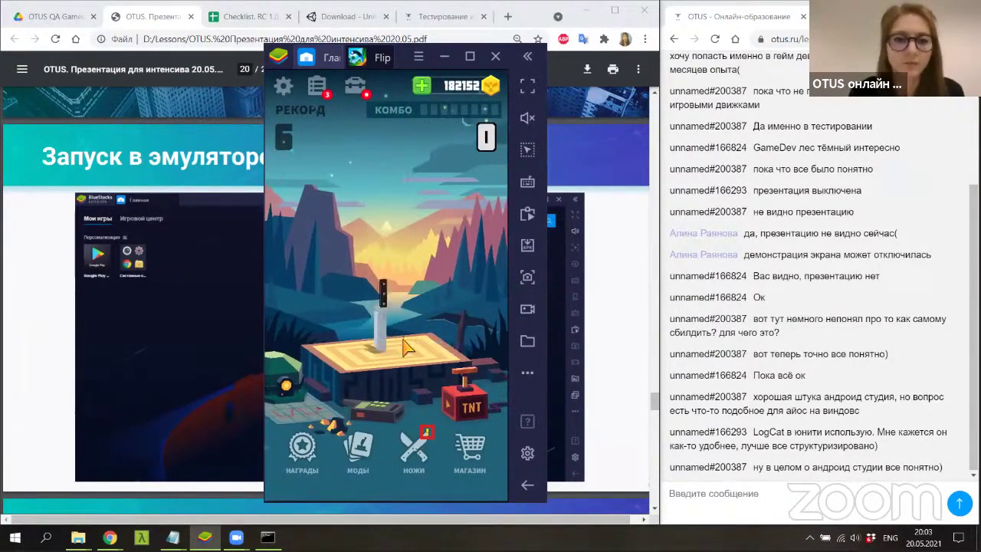
Keep flipping the knife, landing it upright, until the coin total reaches 182160.
left_click(398, 258)
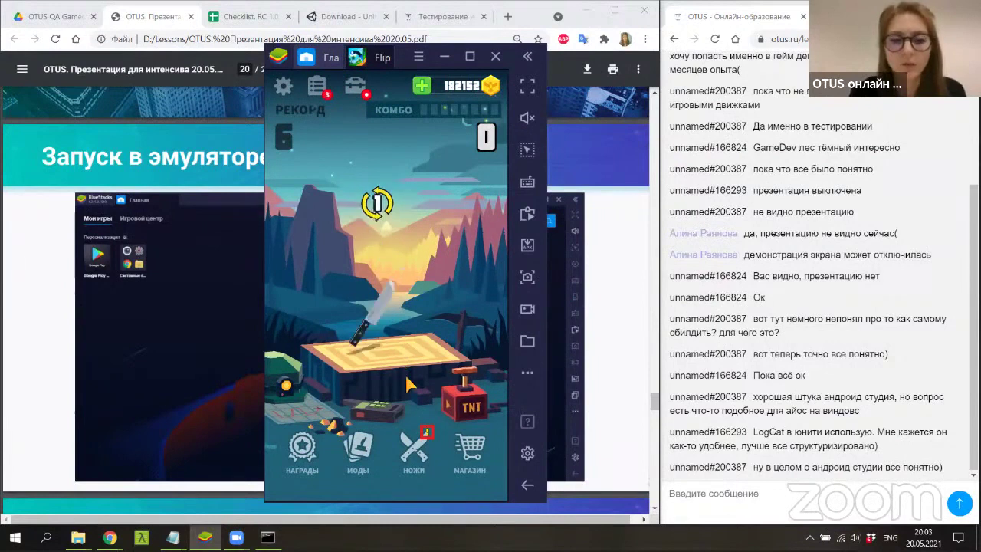
left_click(406, 360)
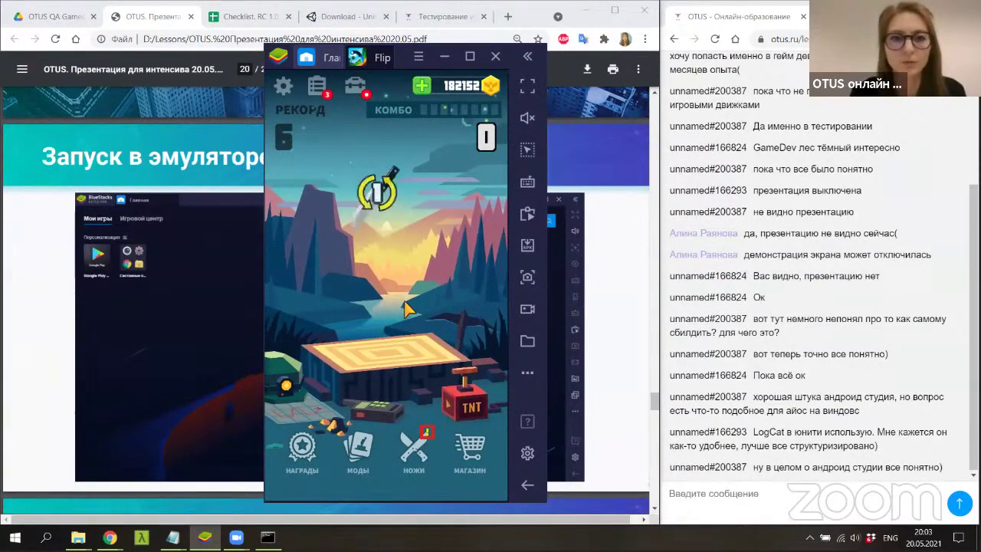
left_click(412, 344)
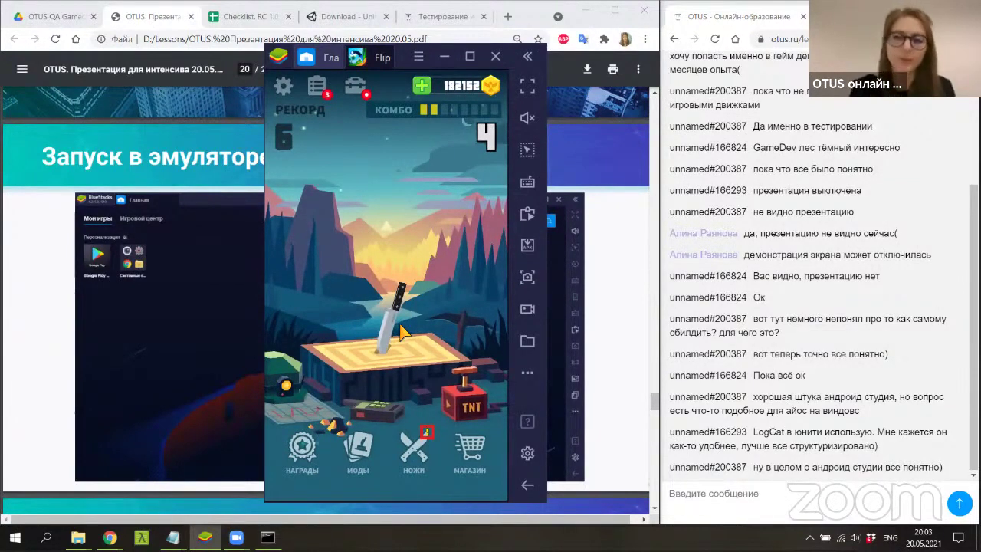
left_click(402, 331)
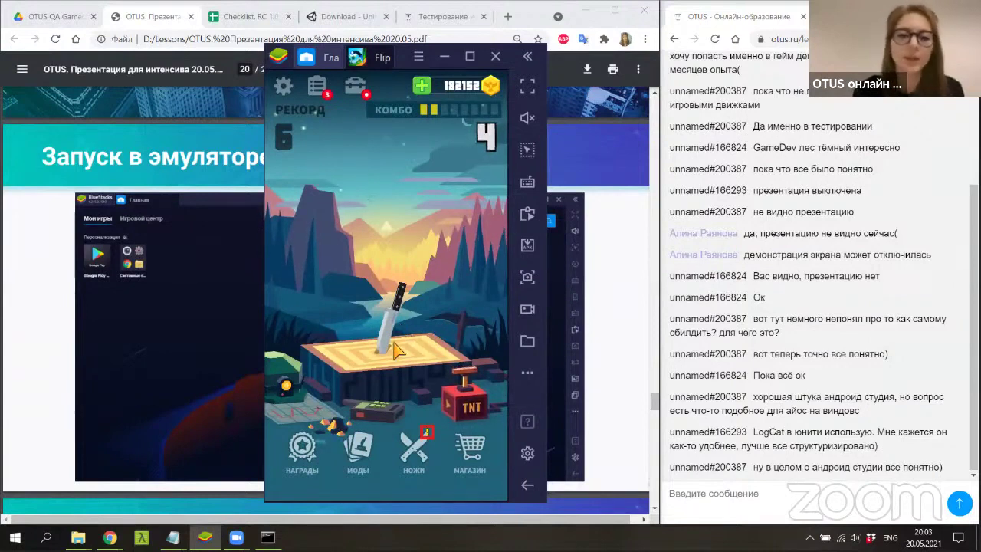
left_click(400, 295)
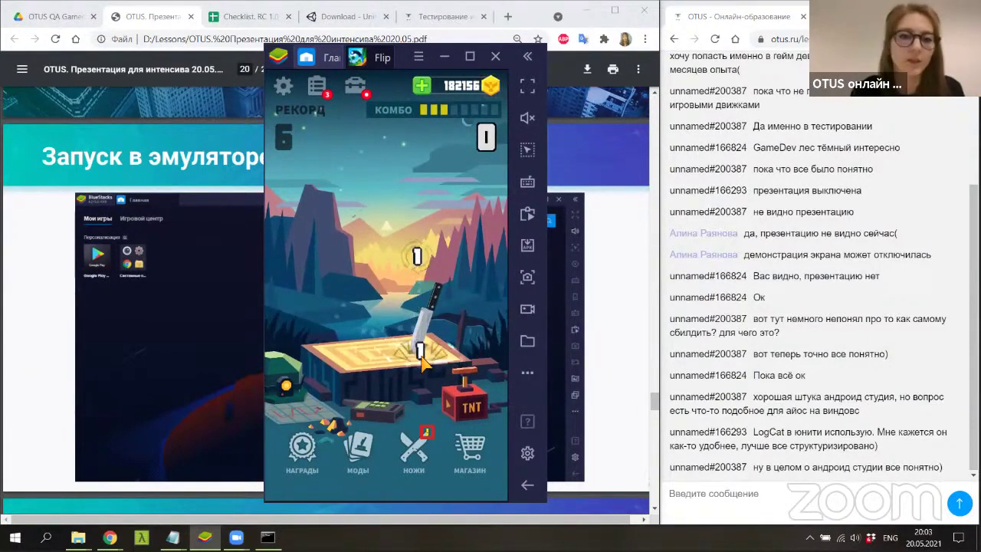
left_click(401, 313)
left_click(408, 303)
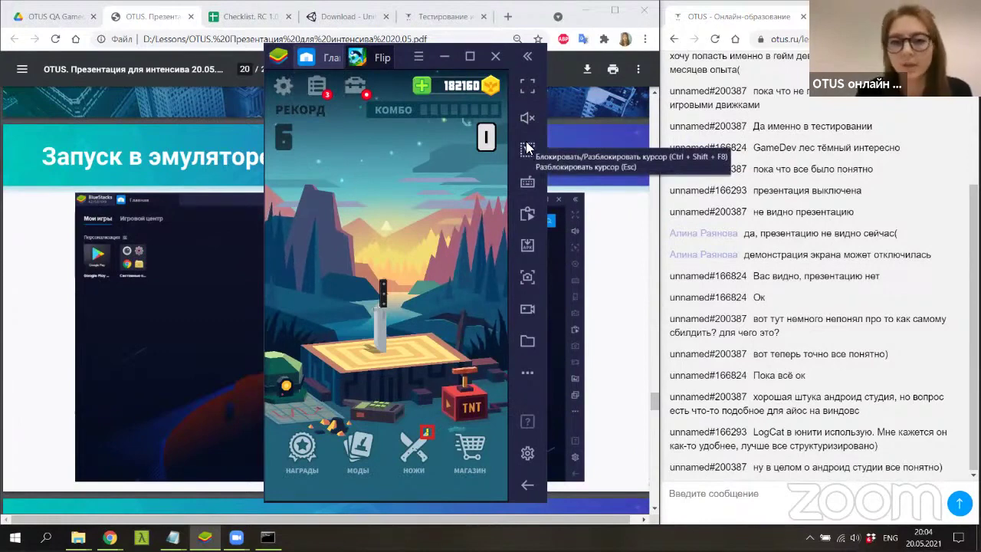
Open BlueStacks settings on the Устройство page and browse the predefined profile list.
left_click(528, 452)
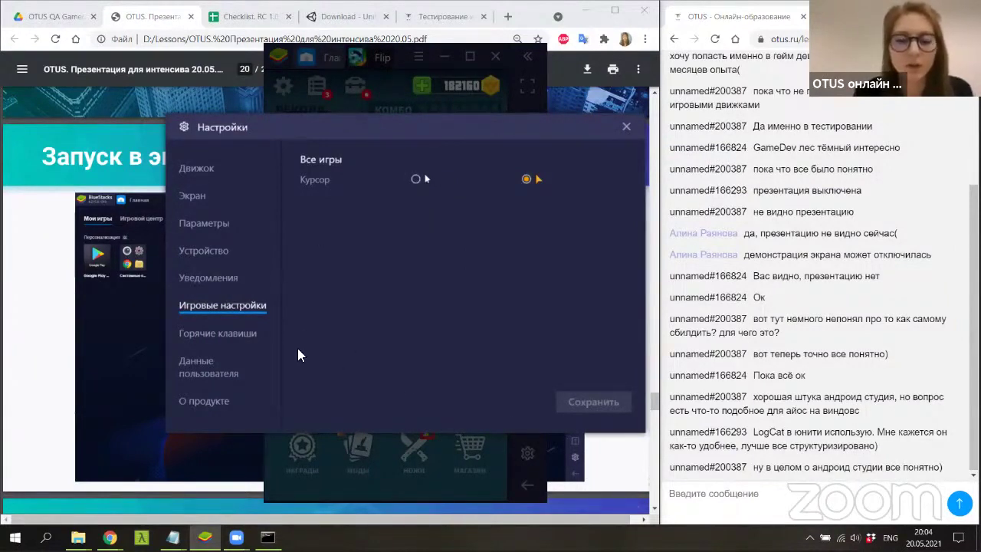
left_click(215, 278)
left_click(215, 246)
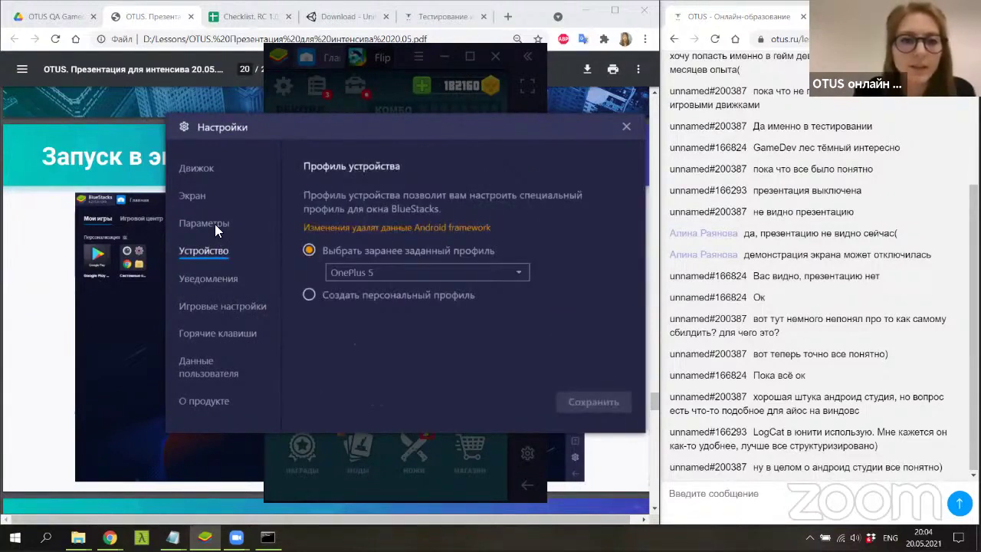
left_click(377, 274)
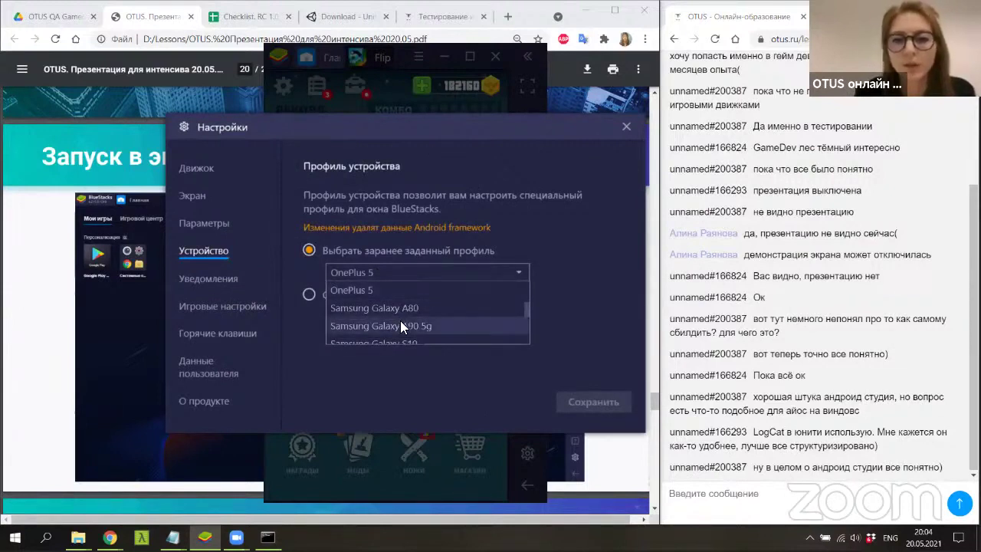
scroll(400, 320, "down", 1)
scroll(468, 323, "down", 1)
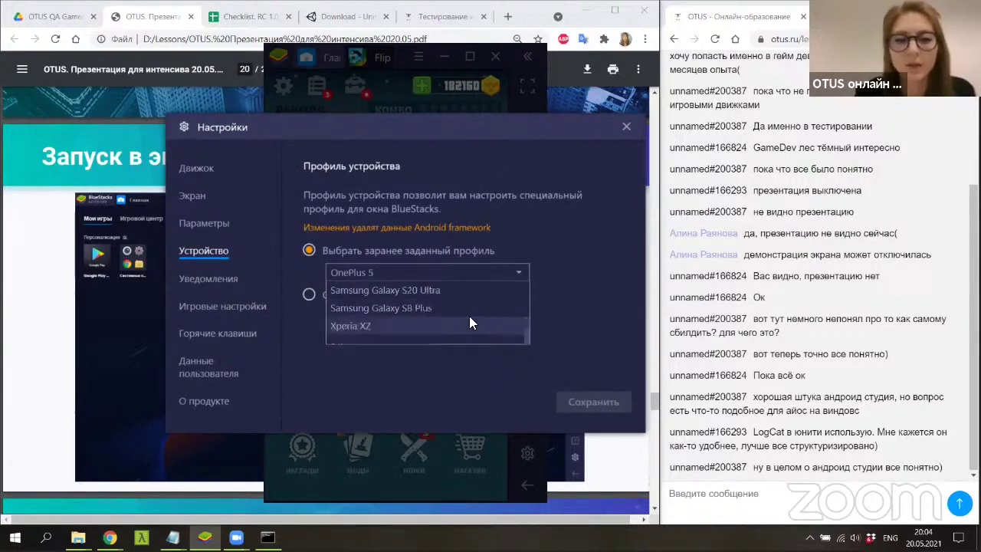
scroll(446, 304, "up", 2)
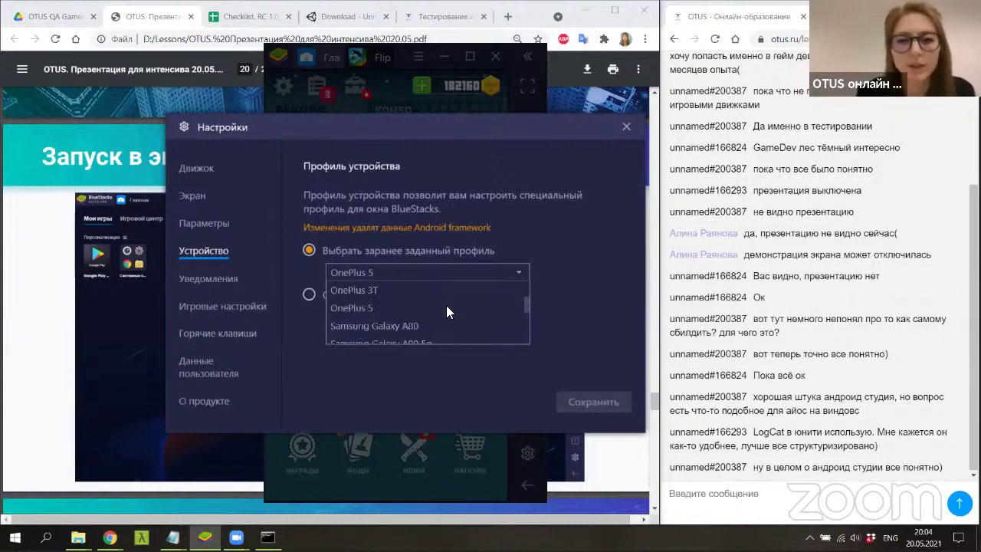
Try OnePlus 3T, Samsung Galaxy A80 and Galaxy S8 Plus as the device profile.
left_click(371, 287)
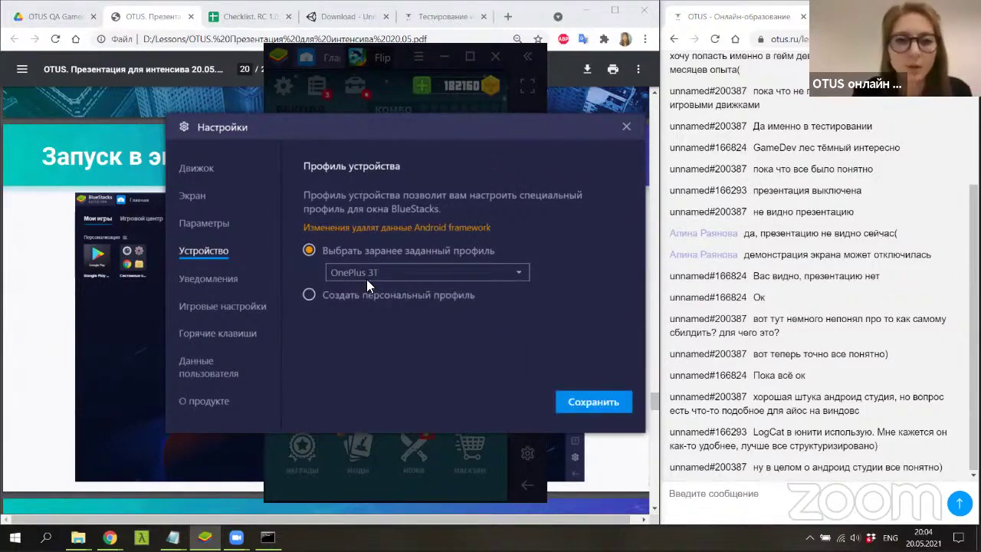
left_click(368, 277)
left_click(368, 274)
left_click(367, 274)
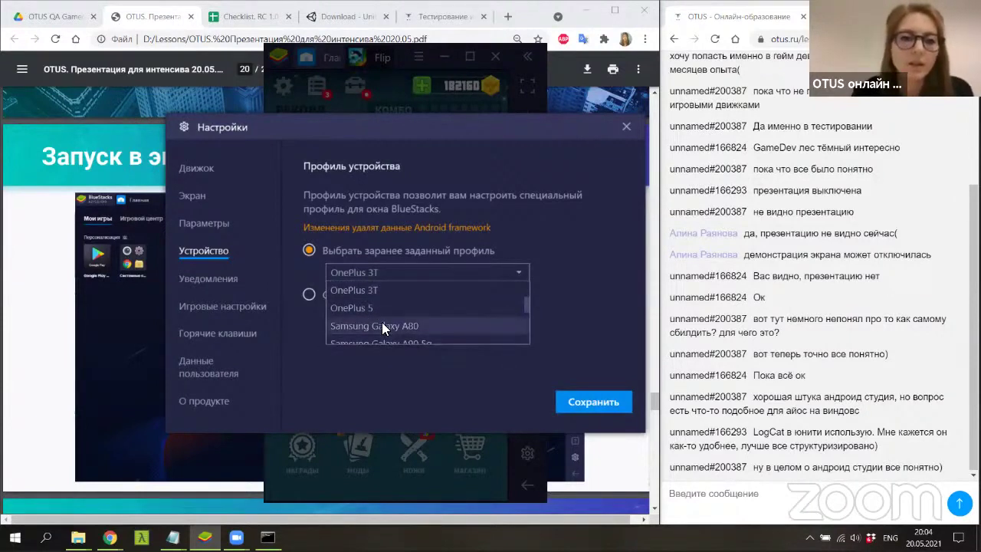
left_click(381, 323)
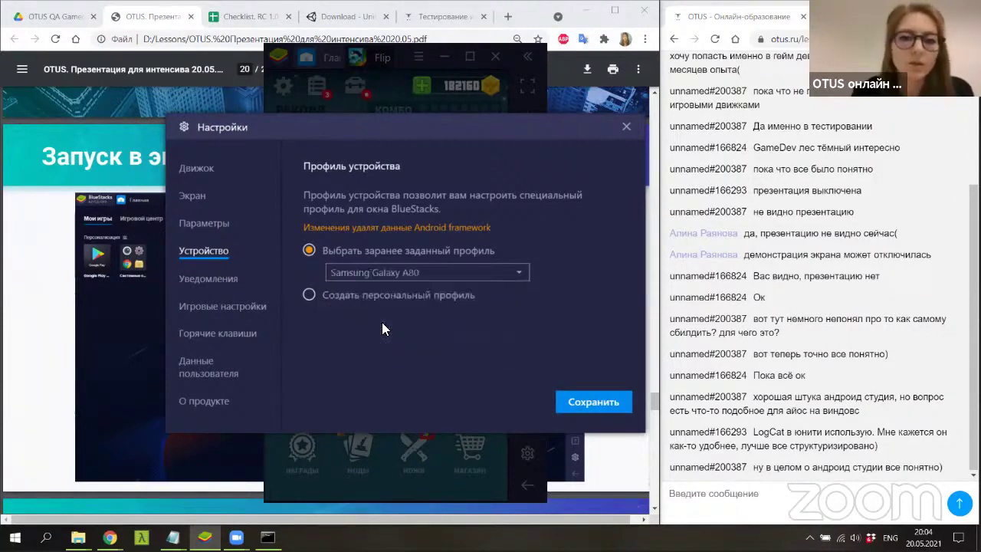
left_click(445, 272)
scroll(448, 320, "down", 1)
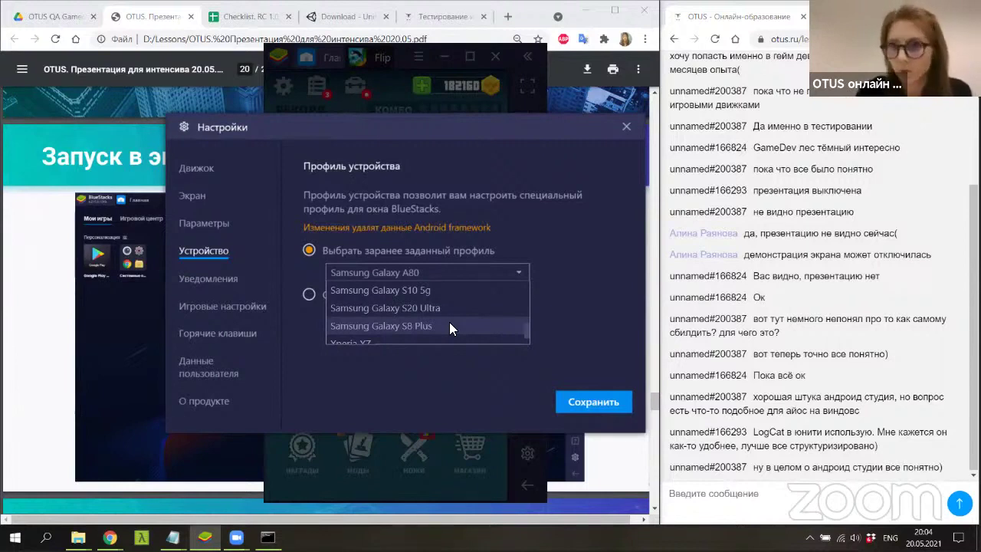
left_click(449, 325)
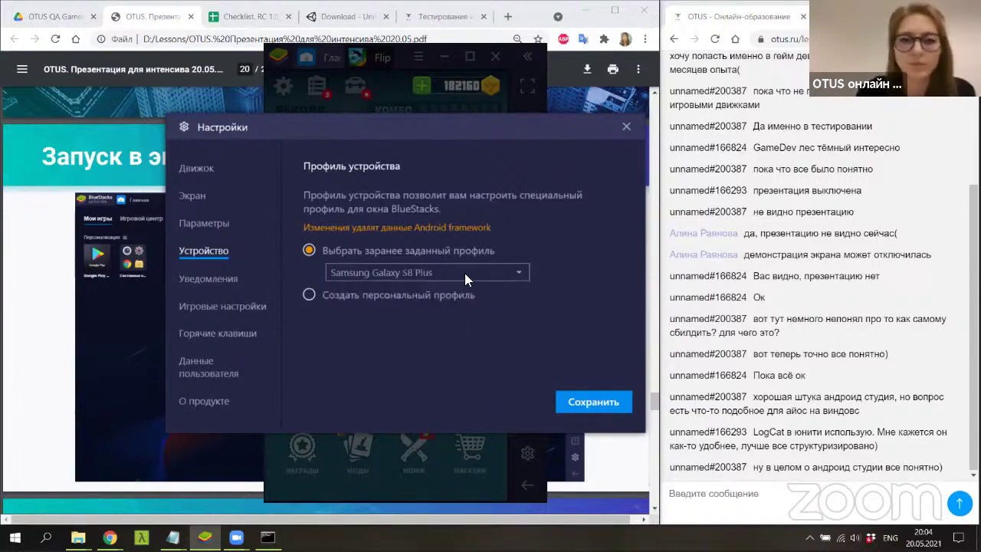
Settle on Xperia XZ as the predefined device profile after browsing the list.
left_click(464, 273)
left_click(432, 327)
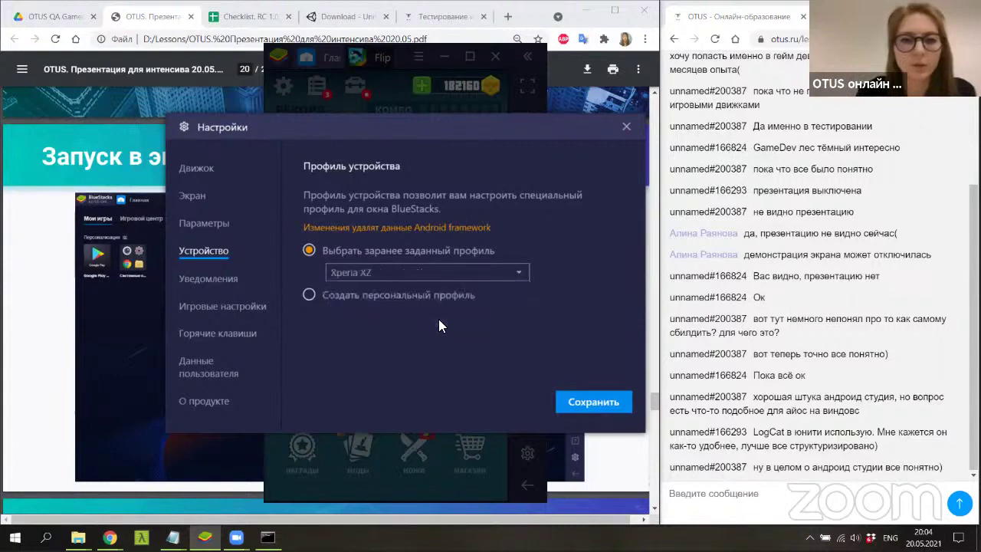
left_click(484, 274)
scroll(443, 321, "up", 1)
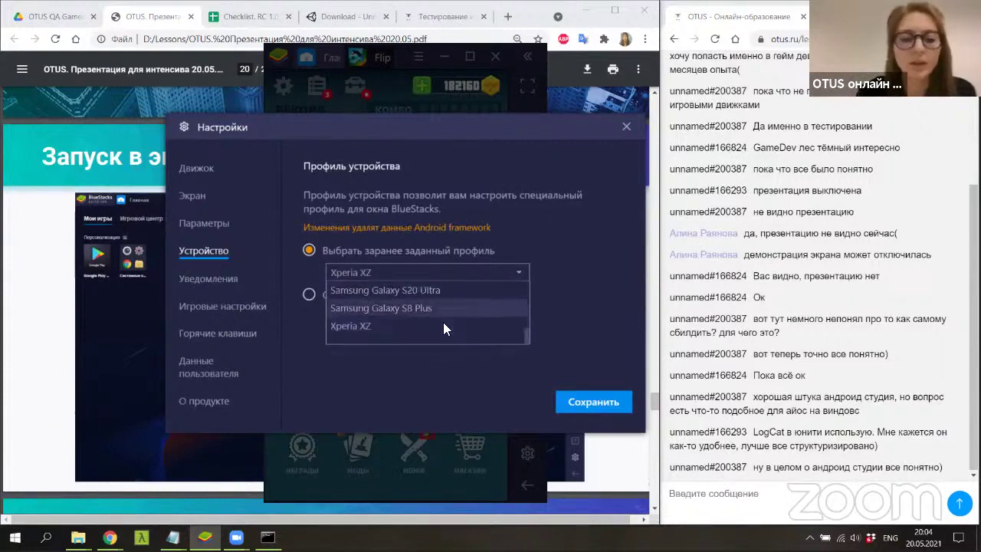
scroll(421, 323, "up", 2)
scroll(421, 323, "up", 5)
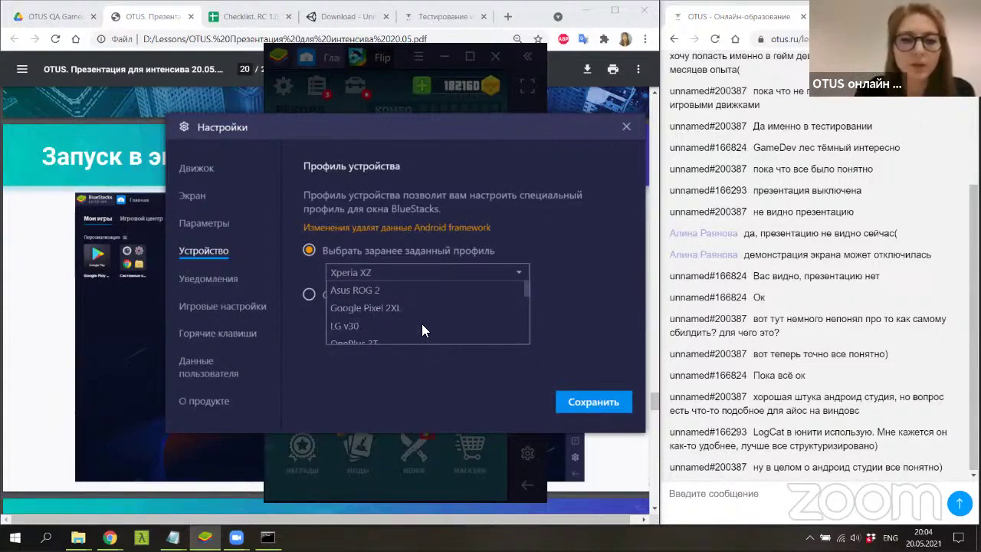
scroll(401, 319, "down", 5)
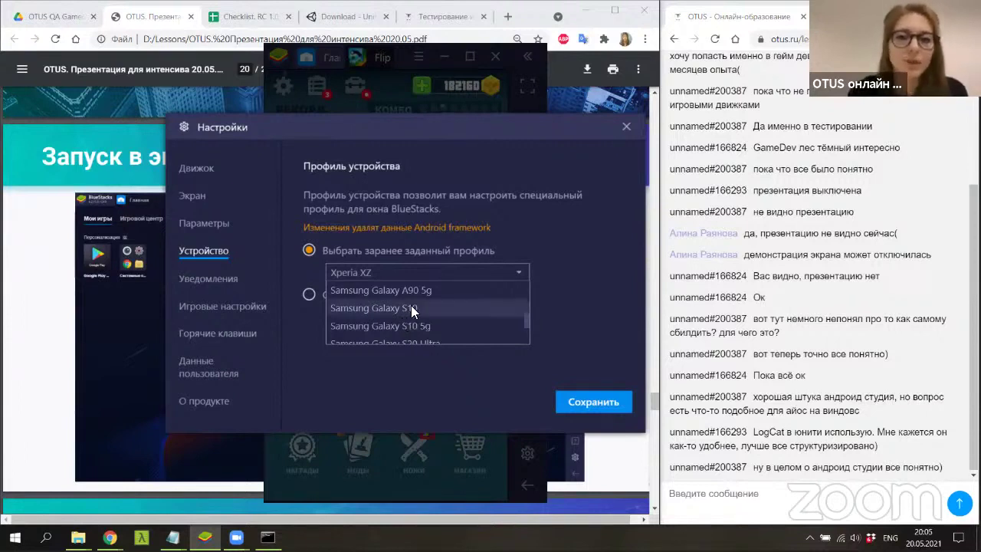
left_click(429, 270)
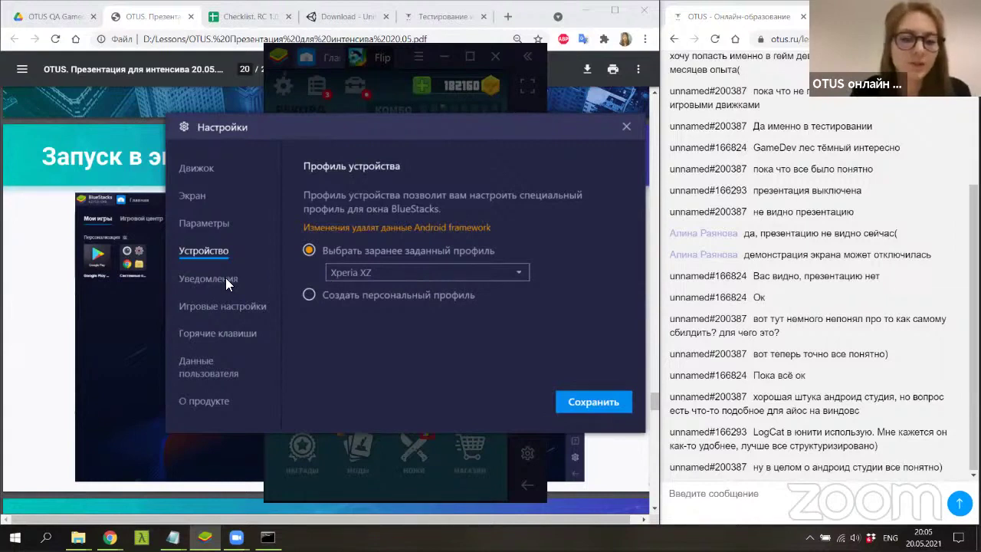
Discard the unsaved device profile change with Сбросить изменения and view the Экран settings.
left_click(221, 226)
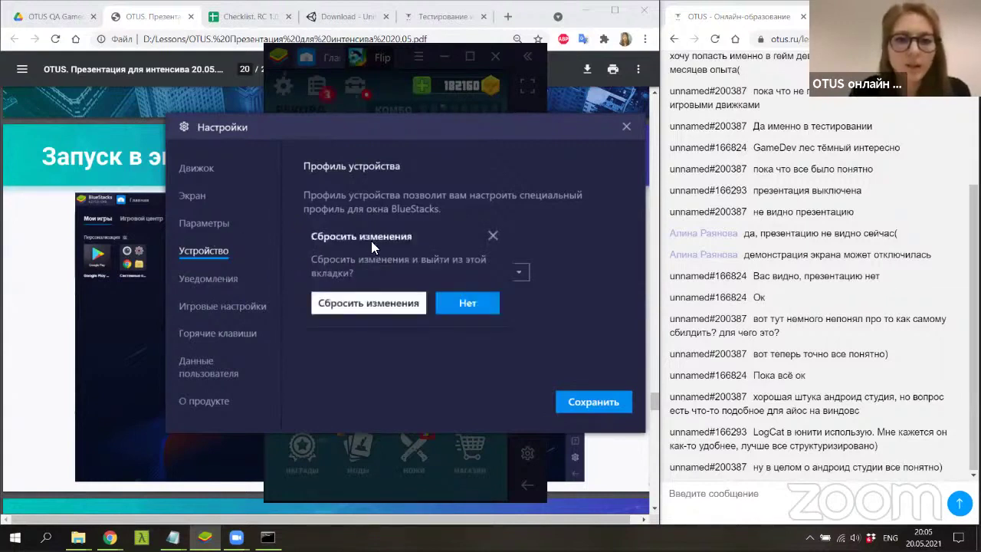
left_click(397, 305)
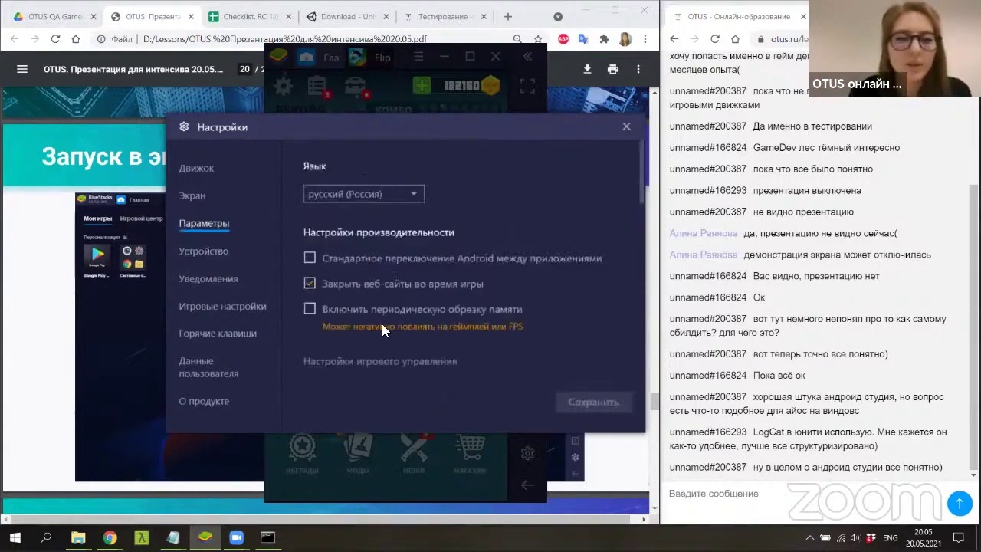
left_click(201, 197)
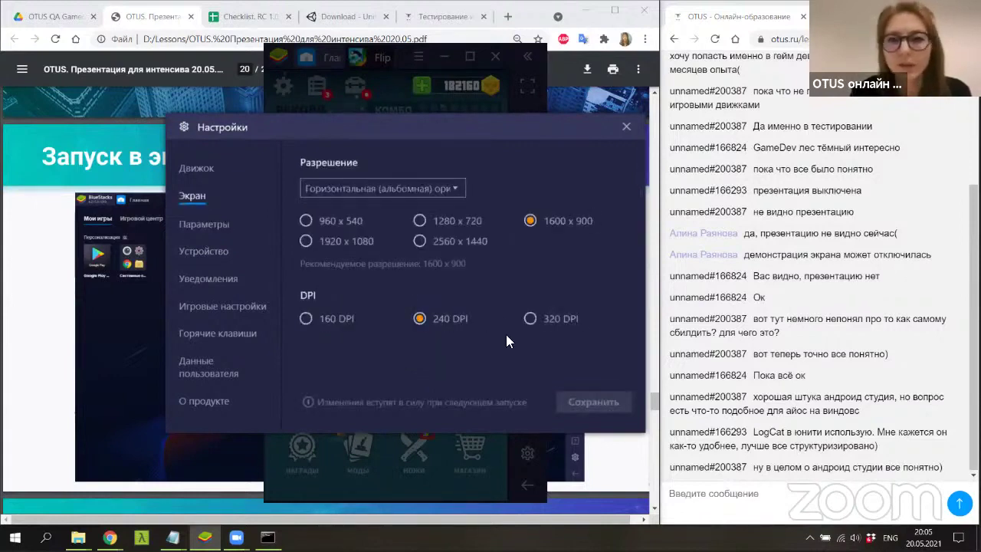
Check the orientation options, keeping landscape, then show the Движок engine page.
left_click(395, 189)
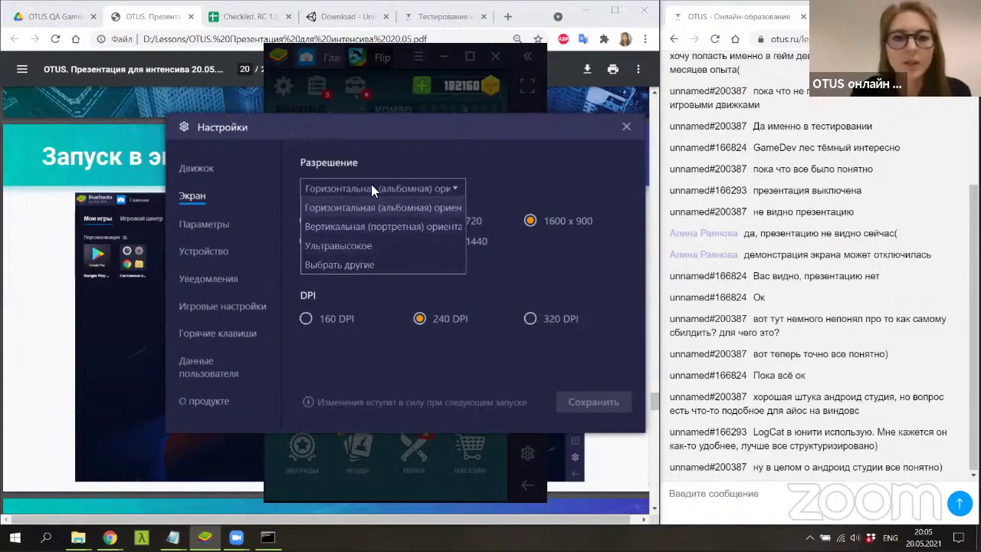
left_click(371, 206)
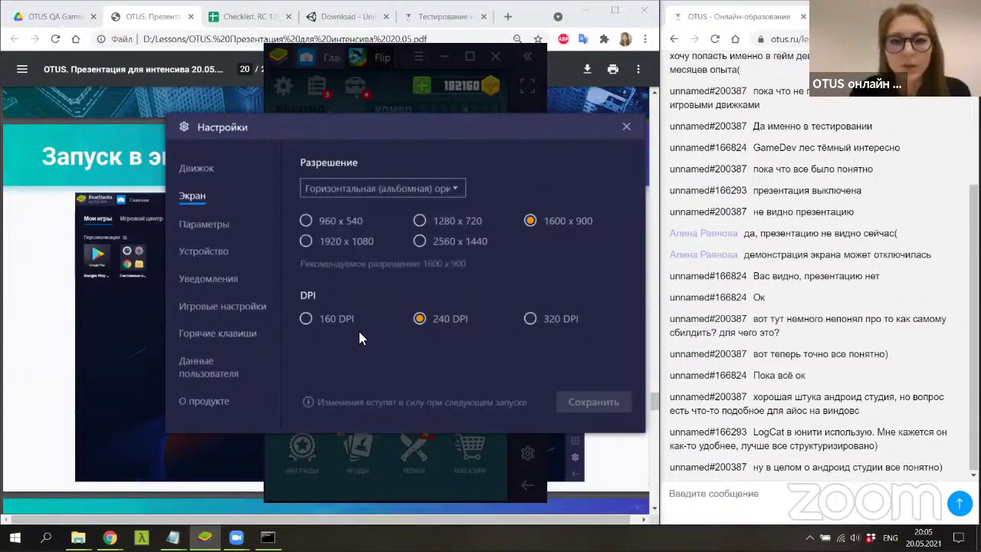
left_click(197, 177)
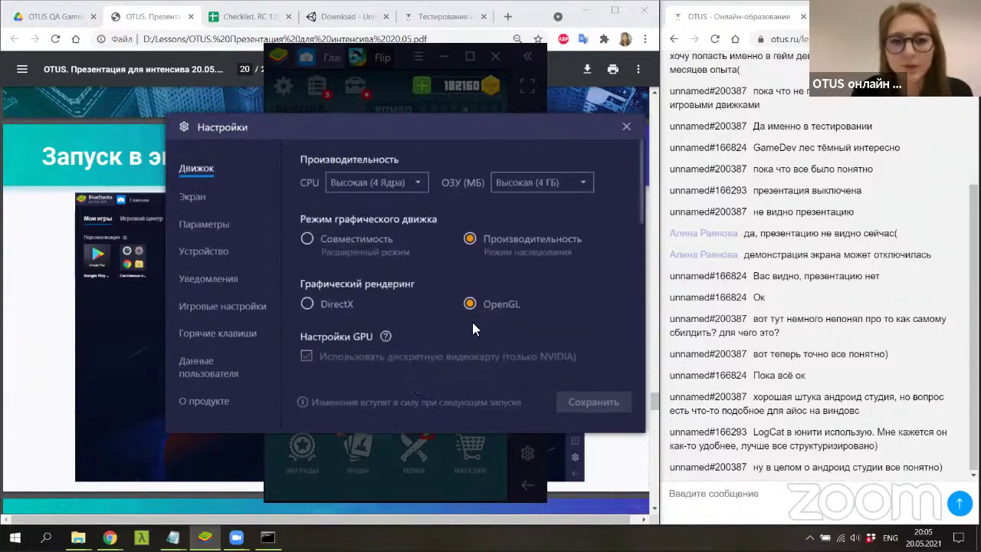
Scroll through the Движок options, then close Settings and the Flippy Knife tab.
scroll(472, 328, "down", 2)
scroll(472, 328, "down", 2)
scroll(472, 328, "down", 1)
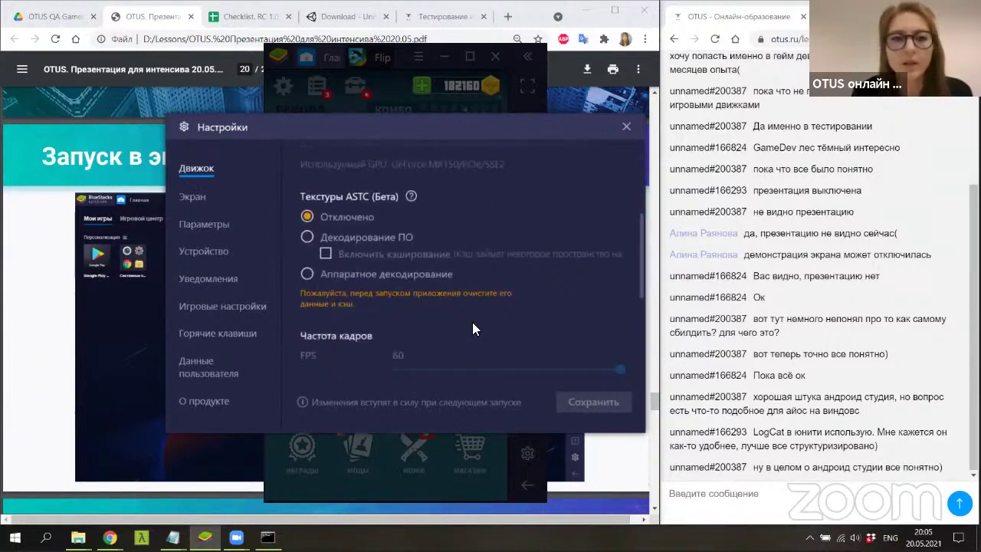
scroll(472, 328, "down", 2)
scroll(472, 328, "down", 2)
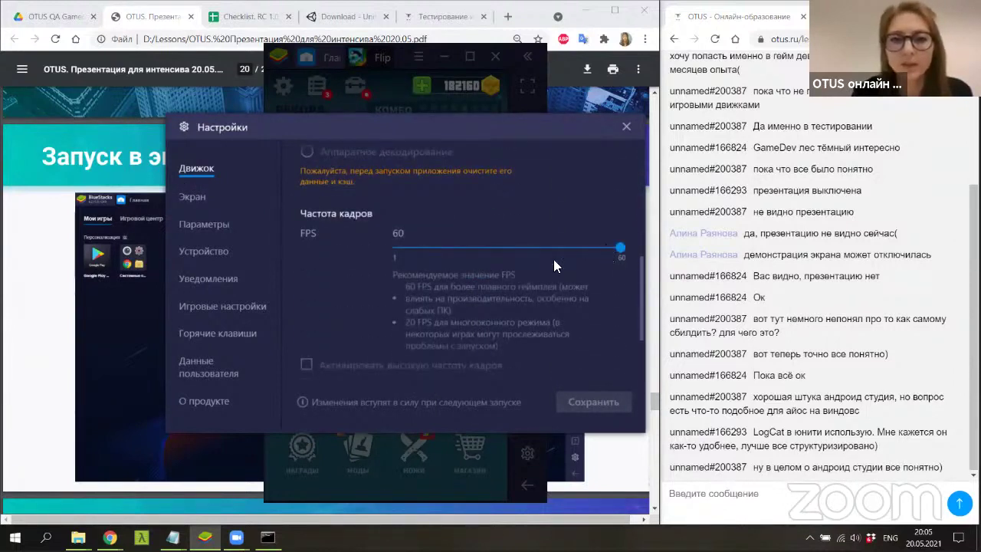
scroll(330, 298, "down", 2)
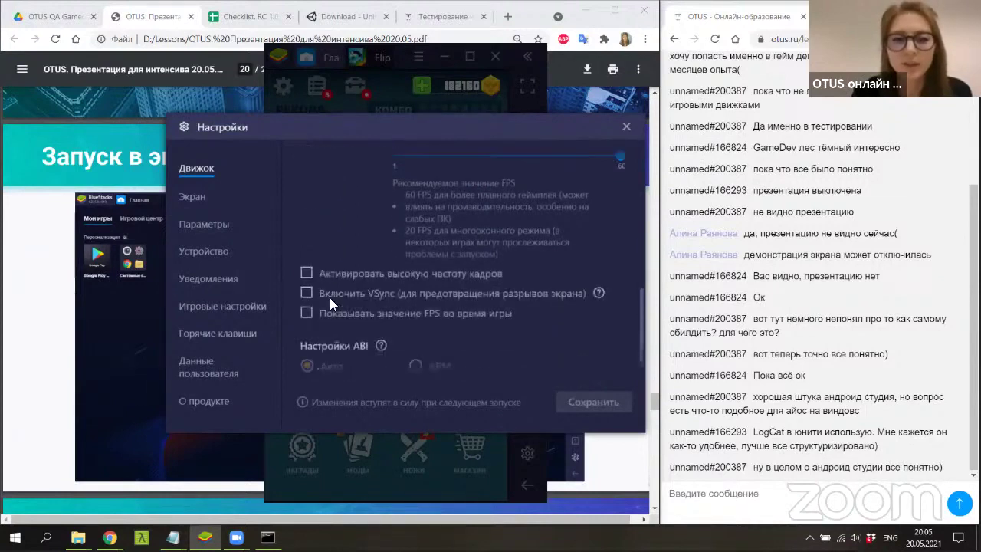
scroll(330, 297, "down", 1)
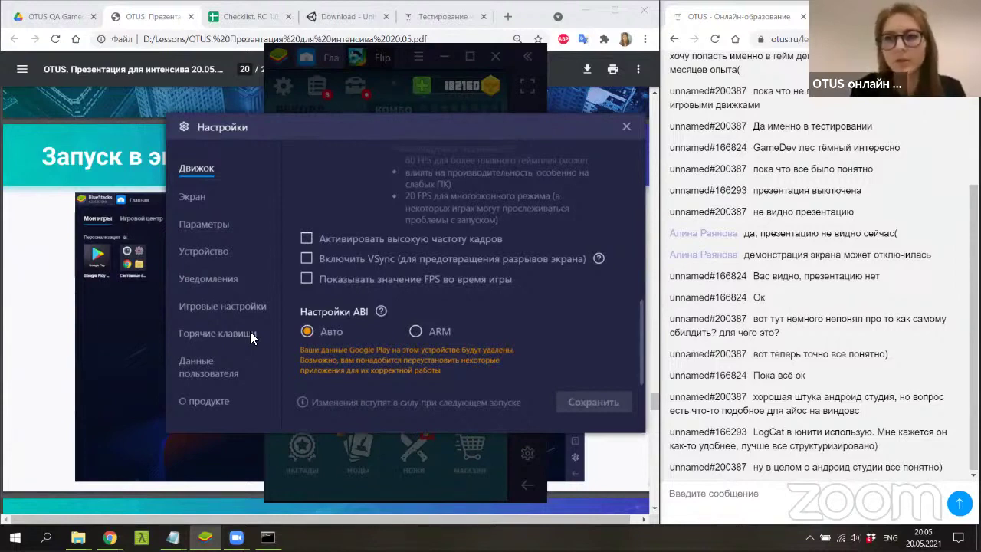
left_click(625, 127)
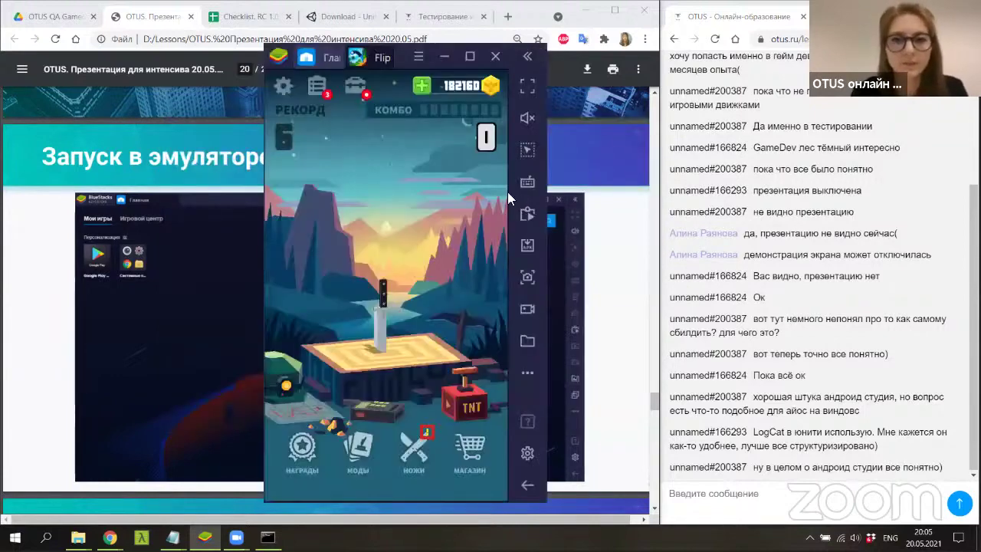
left_click(390, 56)
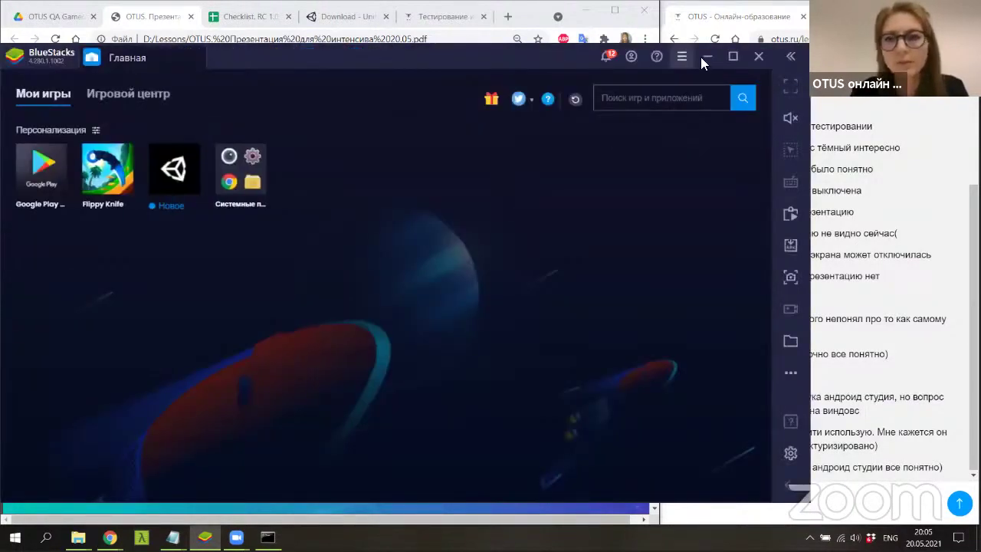
Minimize BlueStacks and scroll the PDF to slide 21 on emulator pros and cons.
left_click(701, 57)
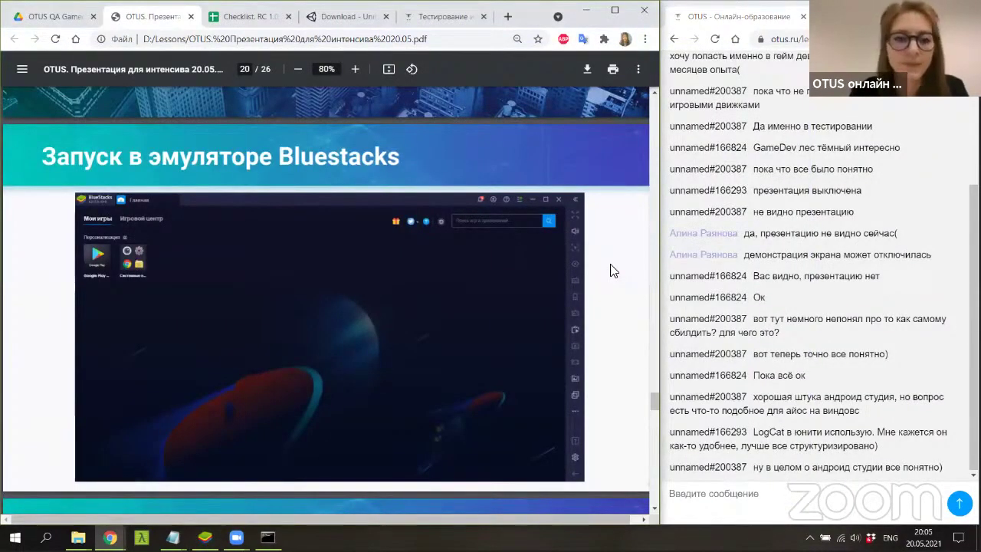
scroll(609, 268, "down", 3)
scroll(609, 270, "down", 1)
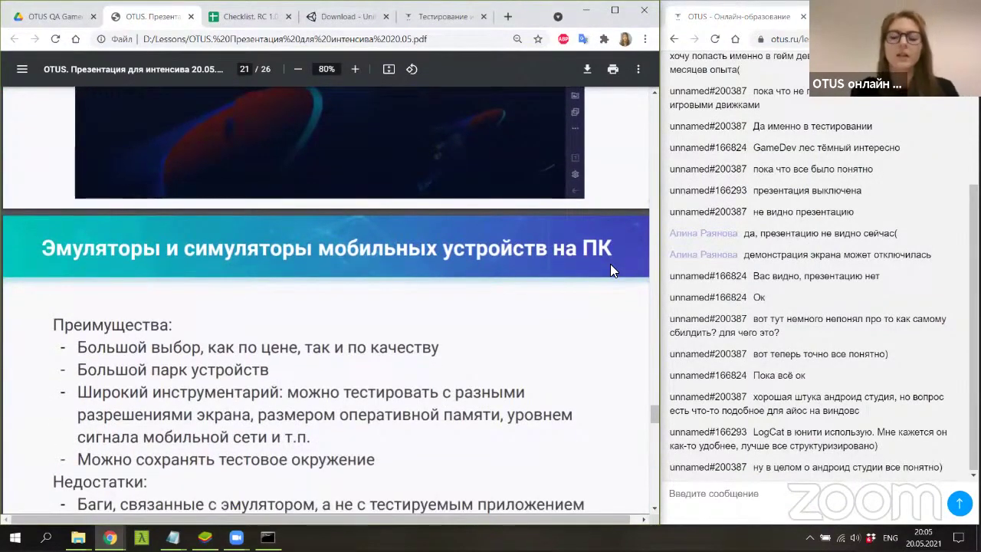
scroll(611, 271, "down", 1)
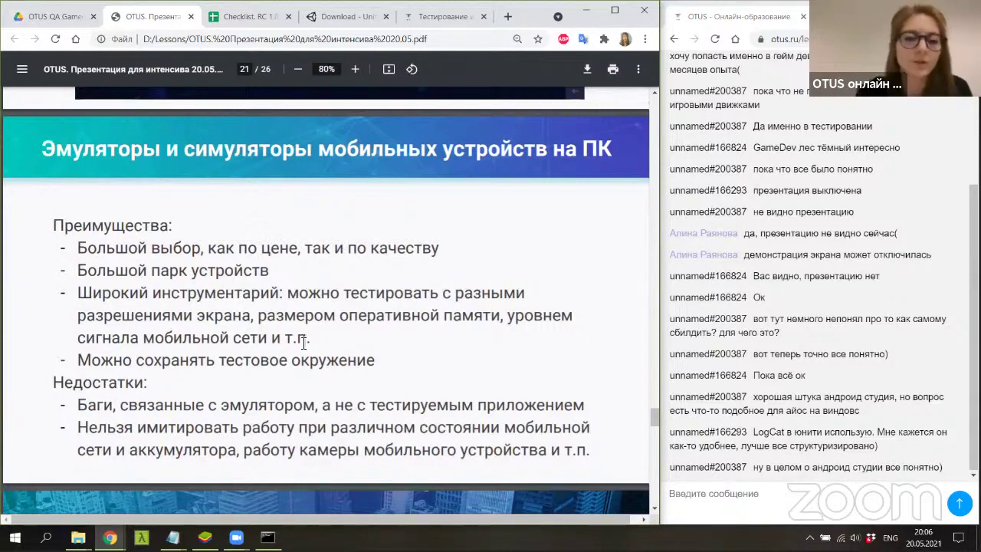
Restore BlueStacks and shut it down, choosing Нет, закрыть BlueStacks.
left_click(205, 536)
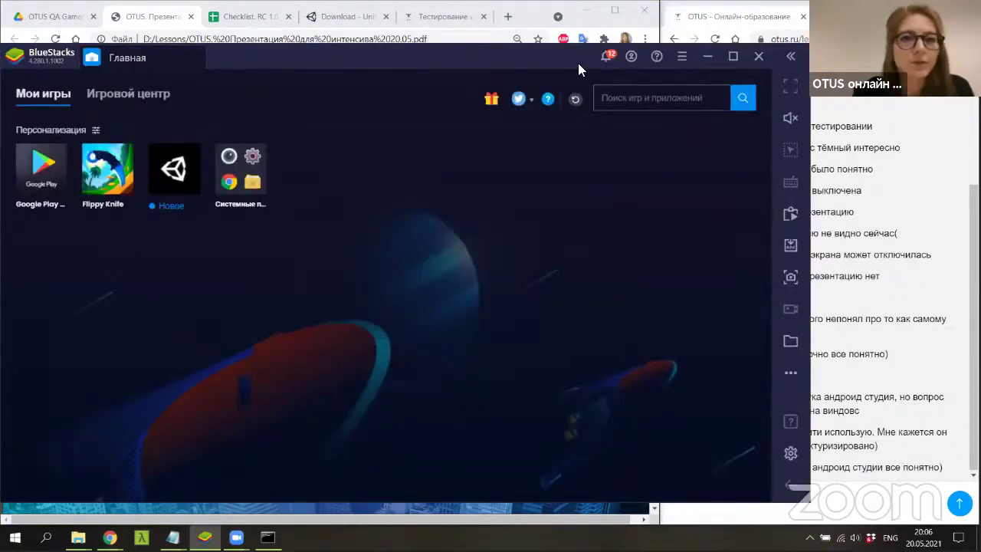
left_click(763, 53)
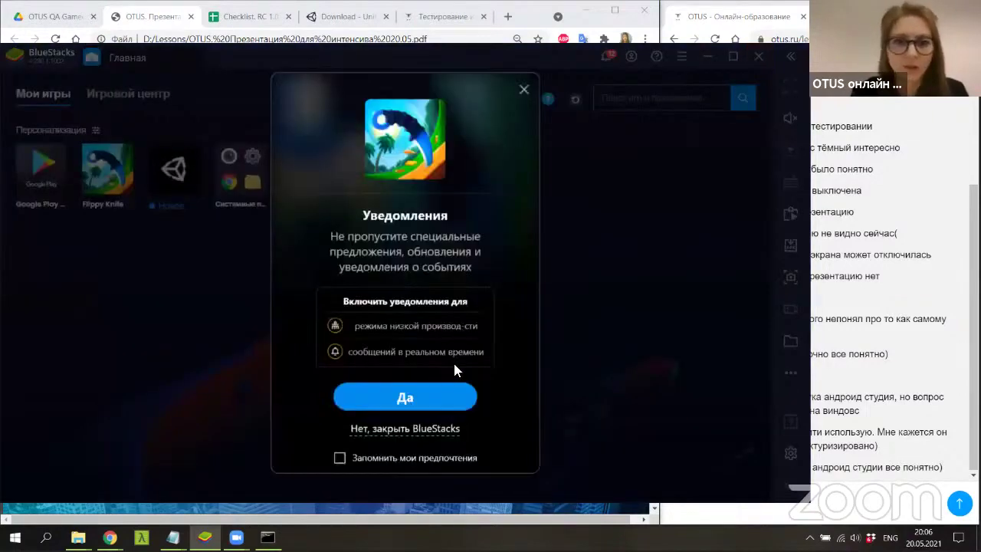
left_click(411, 429)
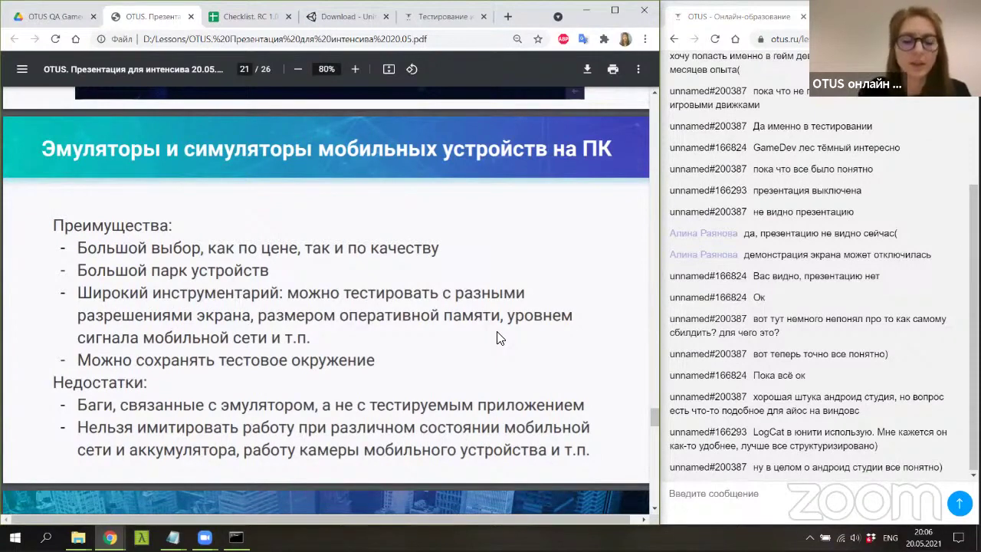
Scroll from slide 21 down to slide 22, «Давайте обсудим».
scroll(496, 337, "down", 2)
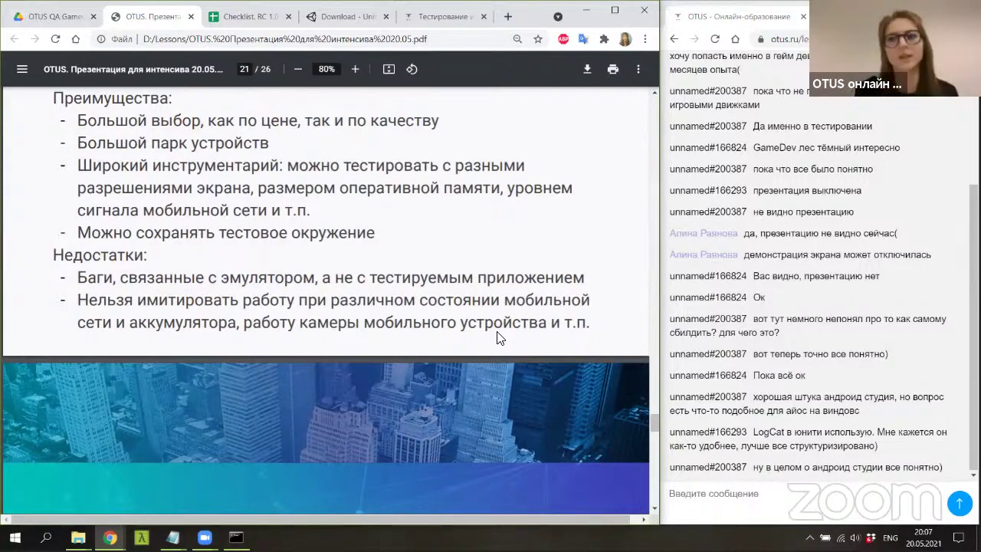
scroll(496, 332, "down", 1)
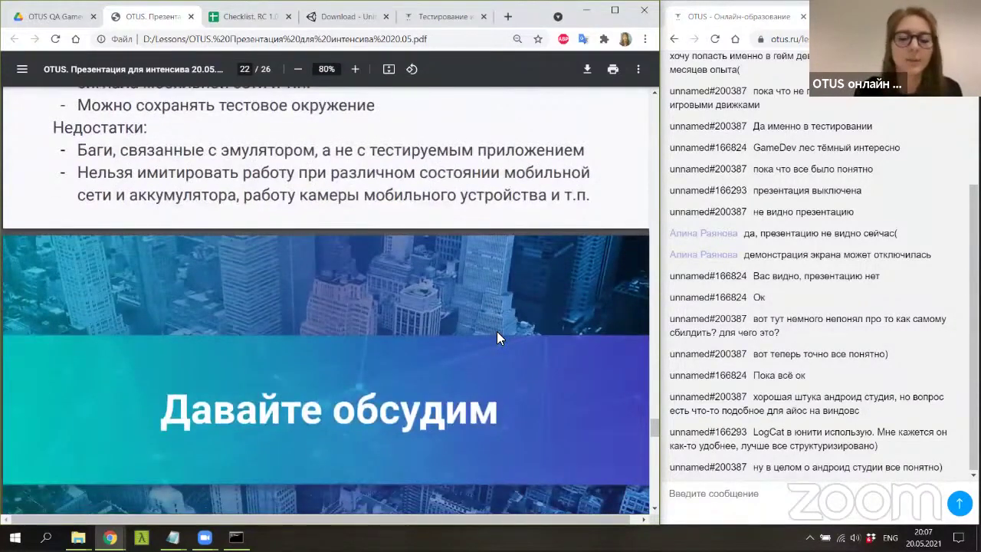
scroll(496, 331, "down", 1)
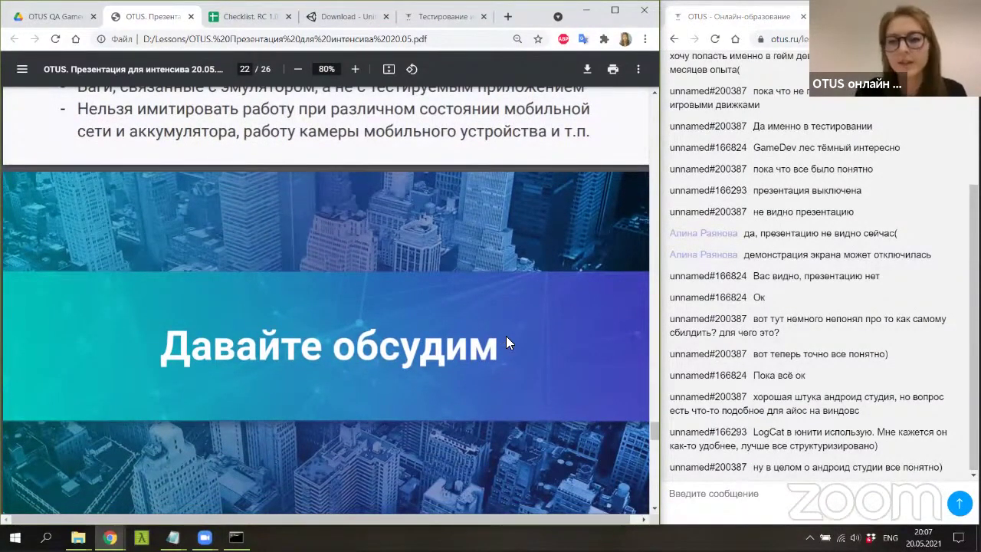
scroll(506, 337, "down", 2)
scroll(505, 337, "up", 1)
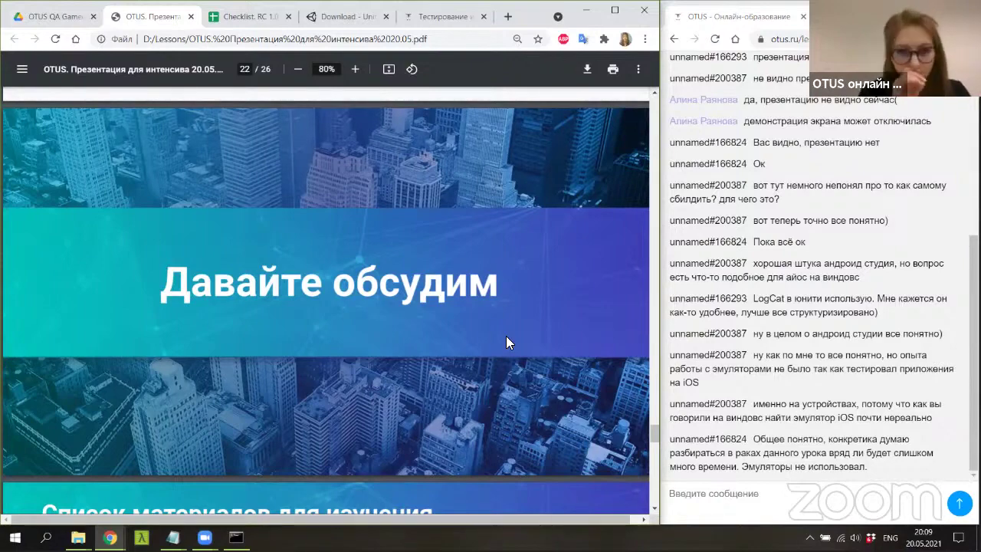
Scroll back from slide 22 to slide 18, the list of PC emulators for mobile.
scroll(506, 335, "up", 4)
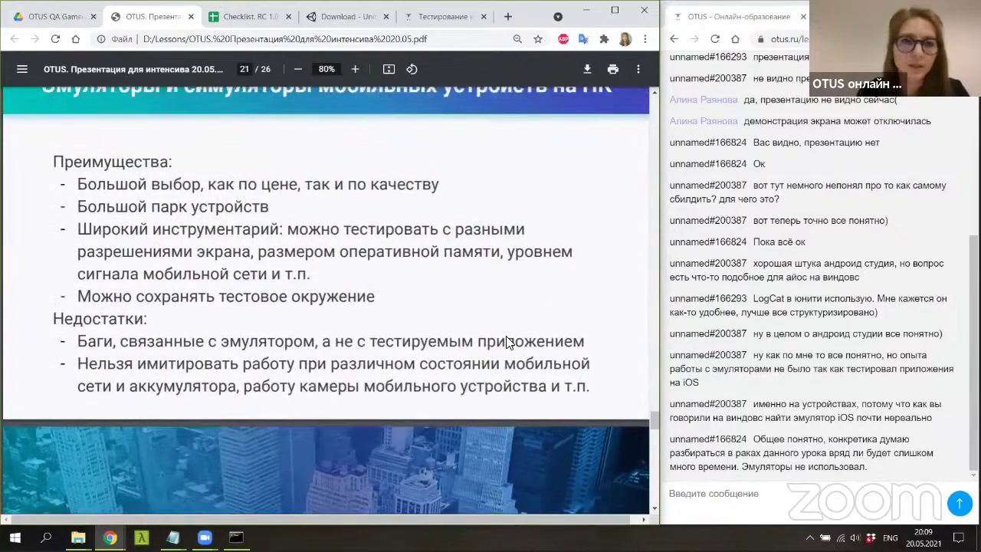
scroll(506, 341, "up", 3)
scroll(505, 341, "up", 1)
scroll(505, 341, "up", 4)
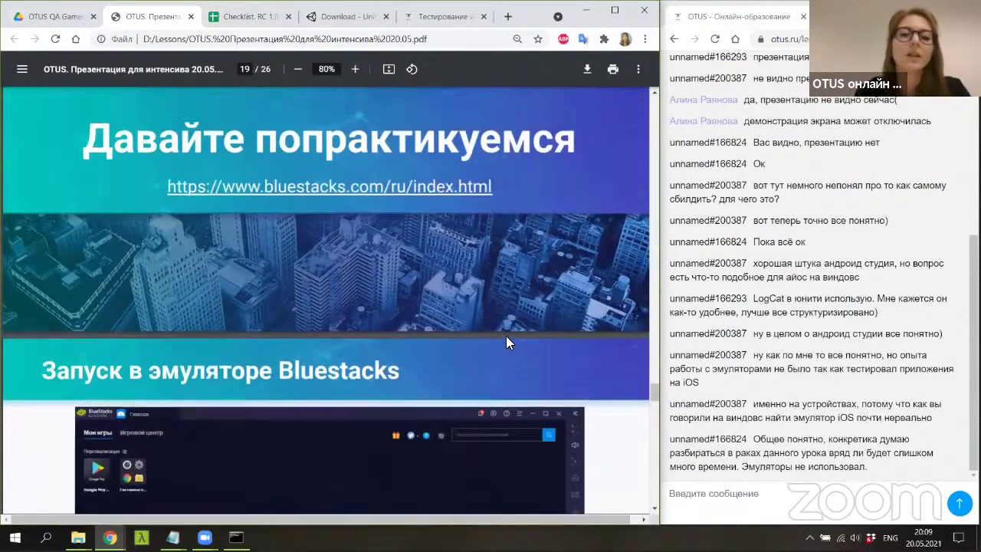
scroll(505, 341, "up", 3)
scroll(506, 340, "up", 2)
scroll(506, 341, "up", 1)
scroll(505, 341, "up", 1)
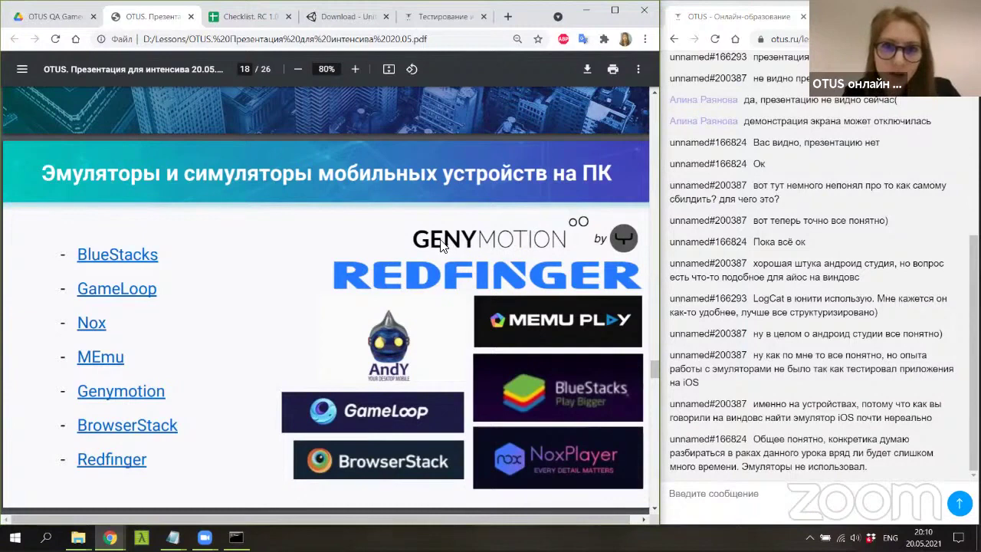
Follow slide 18's Genymotion link, skim genymotion.com, then return to the webinar PDF.
left_click(115, 393)
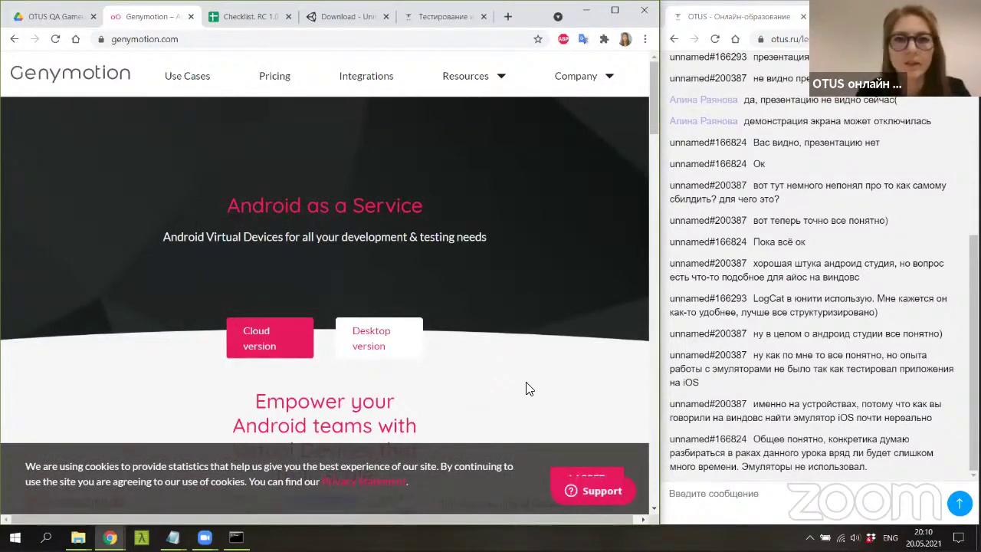
scroll(483, 299, "down", 2)
scroll(482, 299, "down", 5)
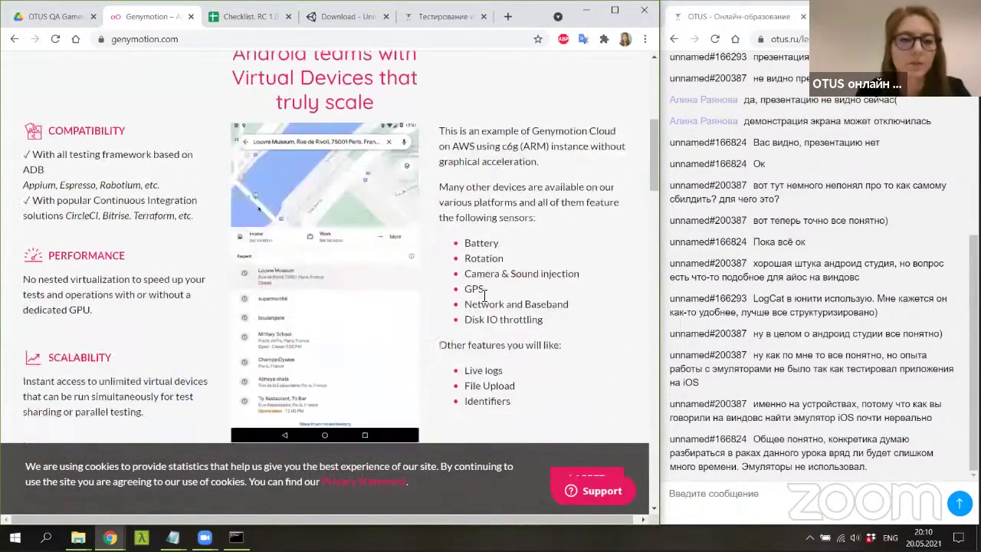
scroll(483, 297, "up", 1)
scroll(484, 297, "up", 5)
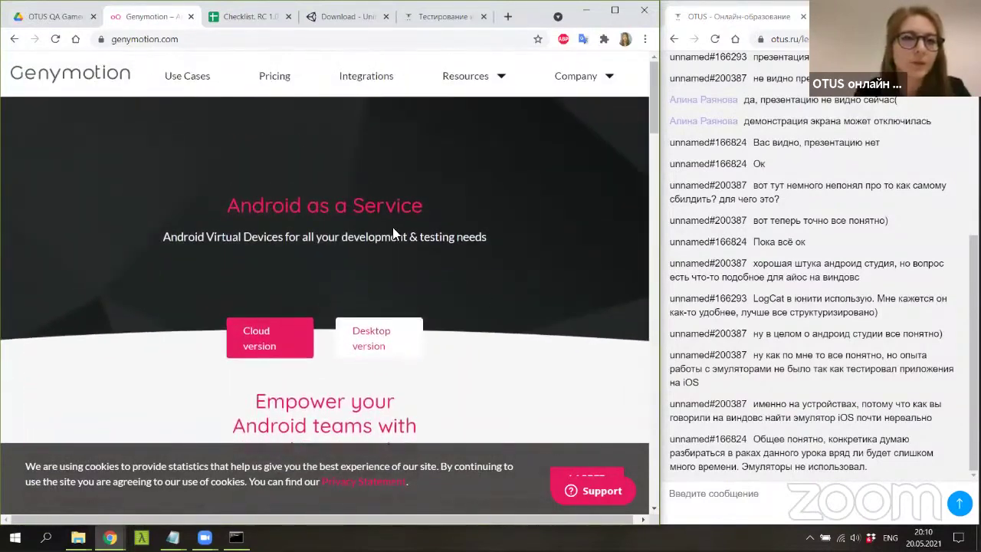
left_click(15, 42)
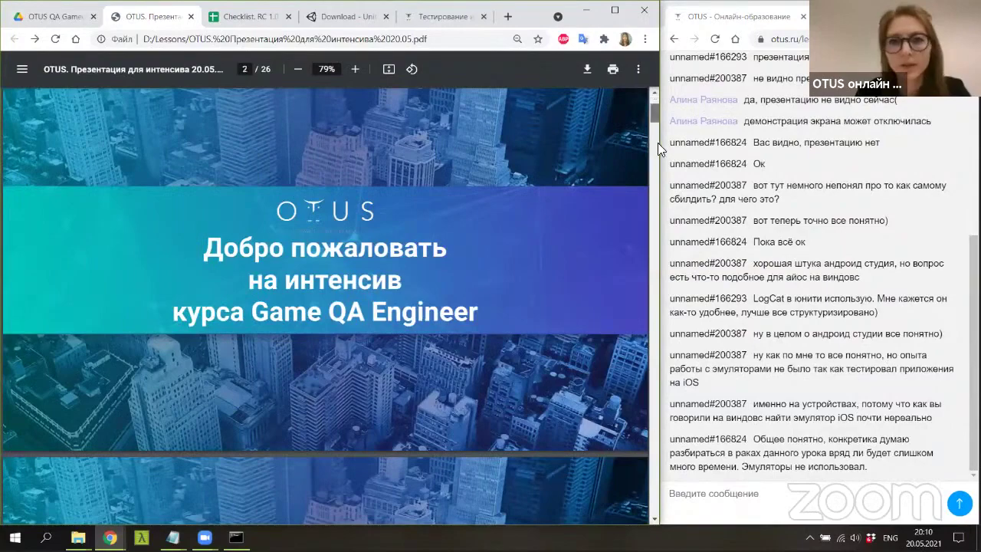
Page forward through slides 14–22 to slide 23, the study links from Unity Learning to Xcode.
left_click_drag(657, 142, 647, 397)
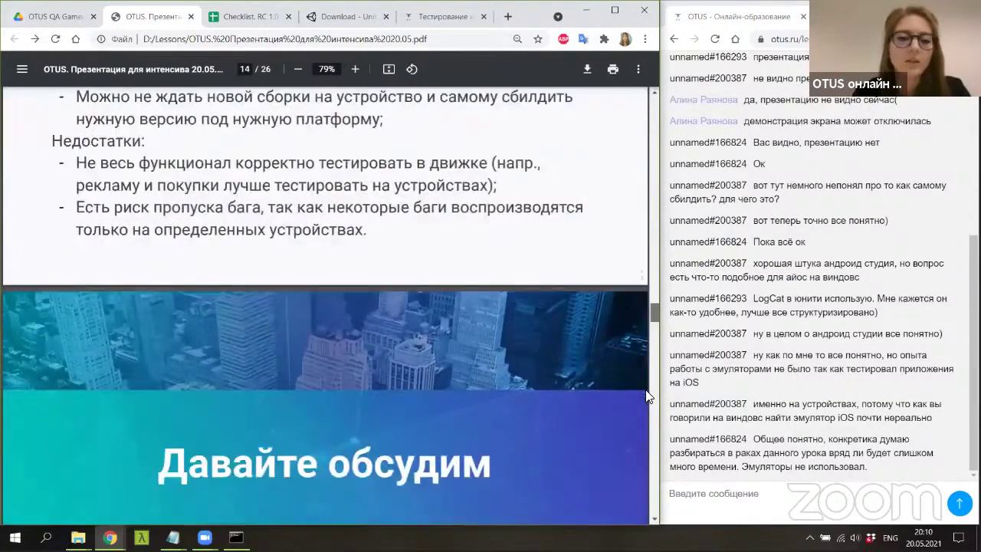
scroll(536, 394, "down", 4)
scroll(345, 392, "down", 5)
scroll(161, 391, "up", 1)
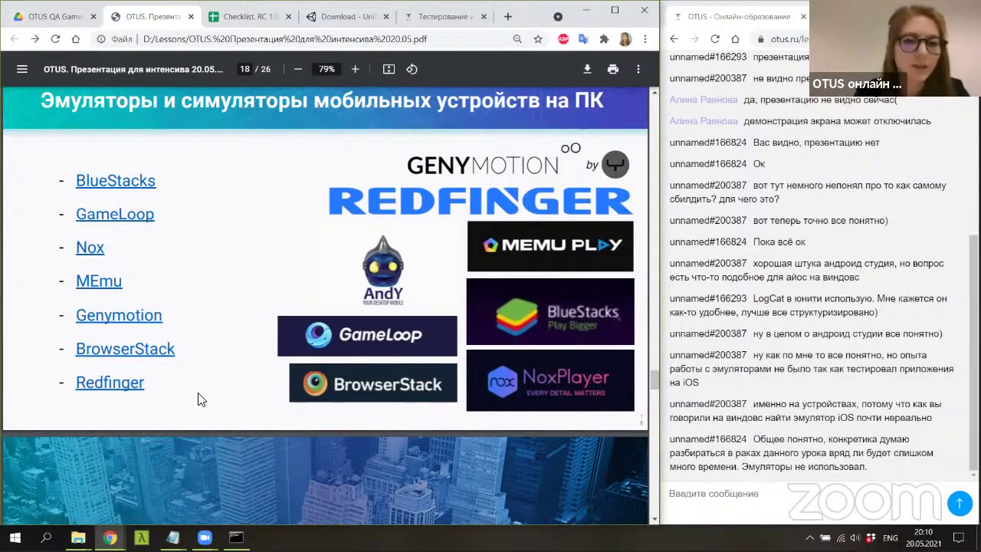
scroll(198, 399, "down", 1)
scroll(199, 399, "down", 2)
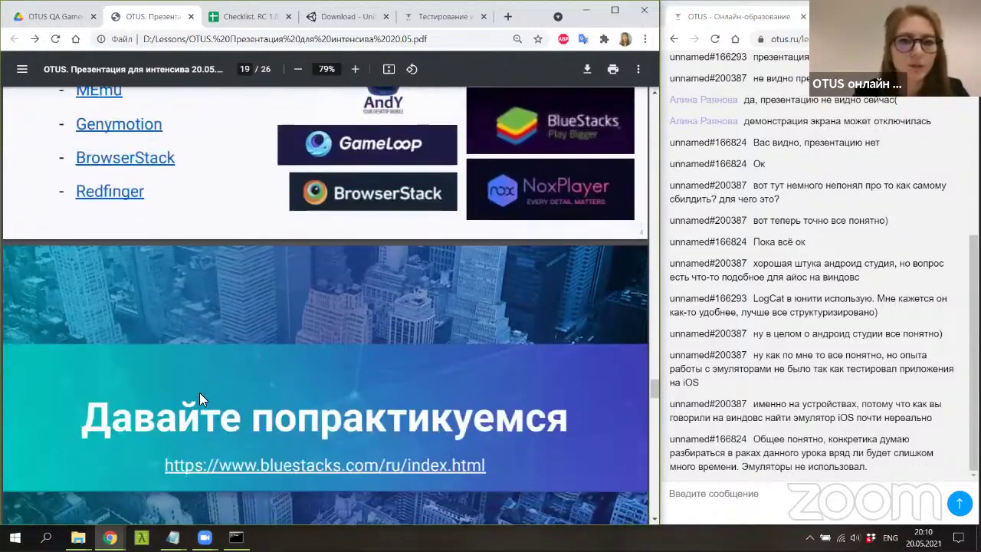
scroll(200, 399, "down", 2)
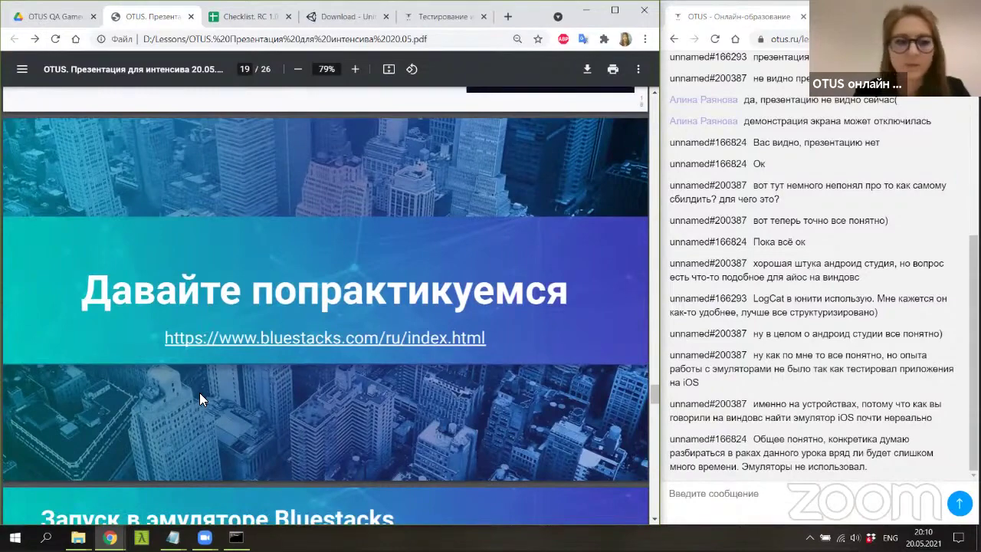
scroll(199, 398, "down", 1)
scroll(199, 399, "down", 6)
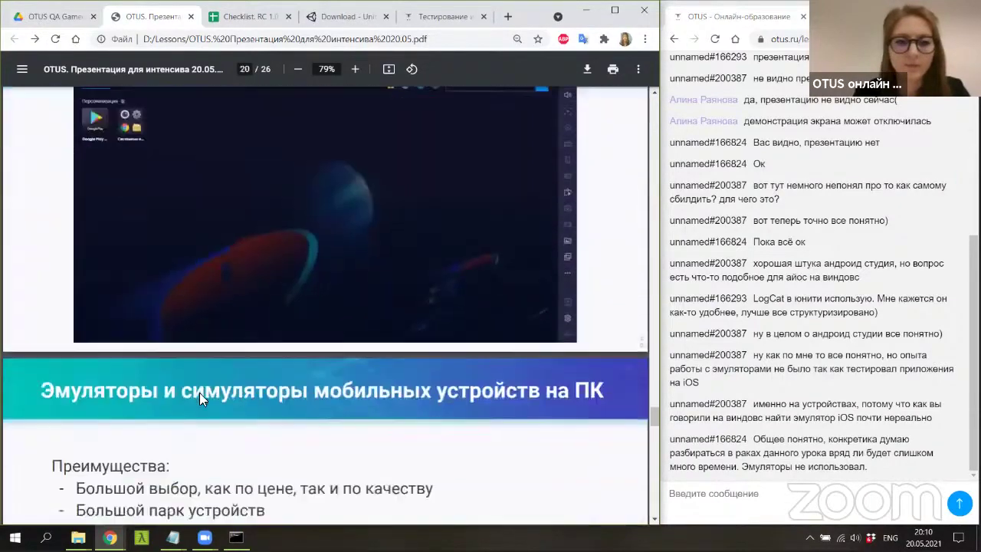
scroll(199, 398, "down", 3)
scroll(200, 398, "down", 4)
scroll(199, 398, "down", 3)
scroll(199, 399, "down", 3)
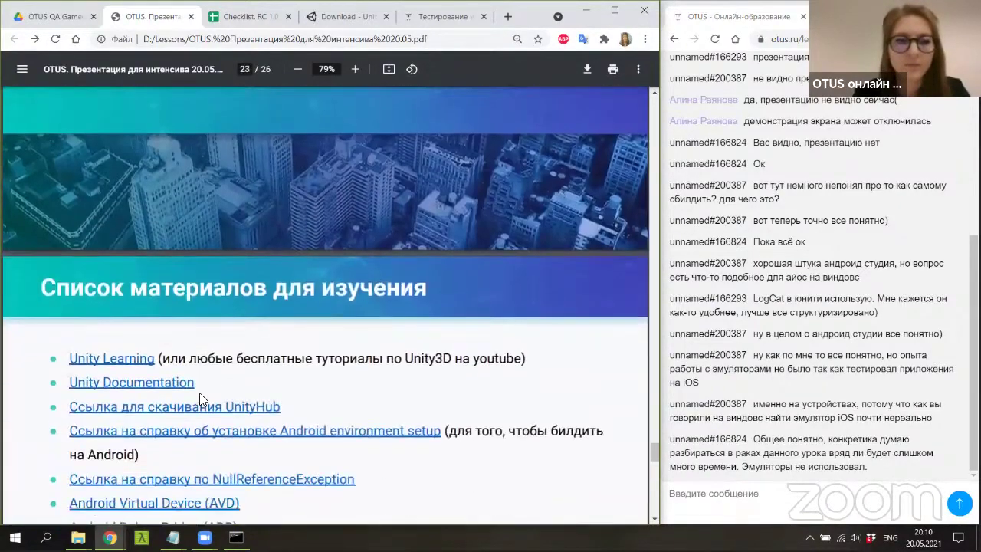
scroll(199, 398, "down", 1)
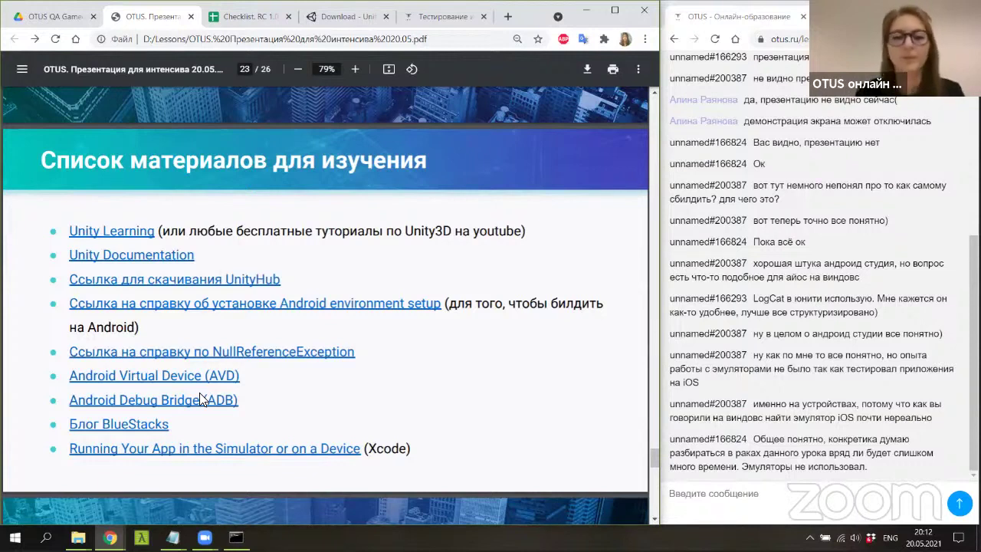
Scroll from the summary slide to slide 25 of 26, the lesson survey request.
scroll(535, 387, "down", 2)
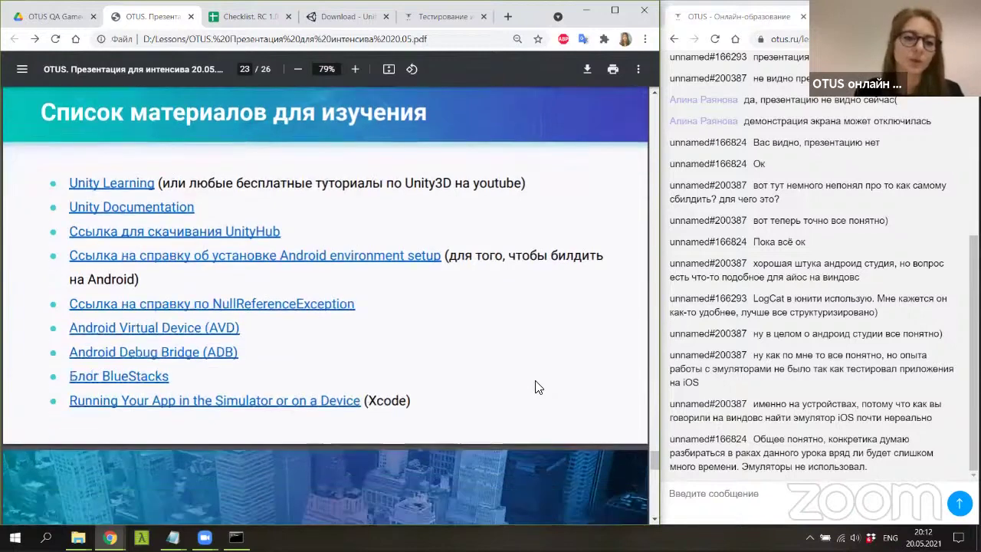
scroll(536, 381, "down", 2)
scroll(536, 382, "down", 2)
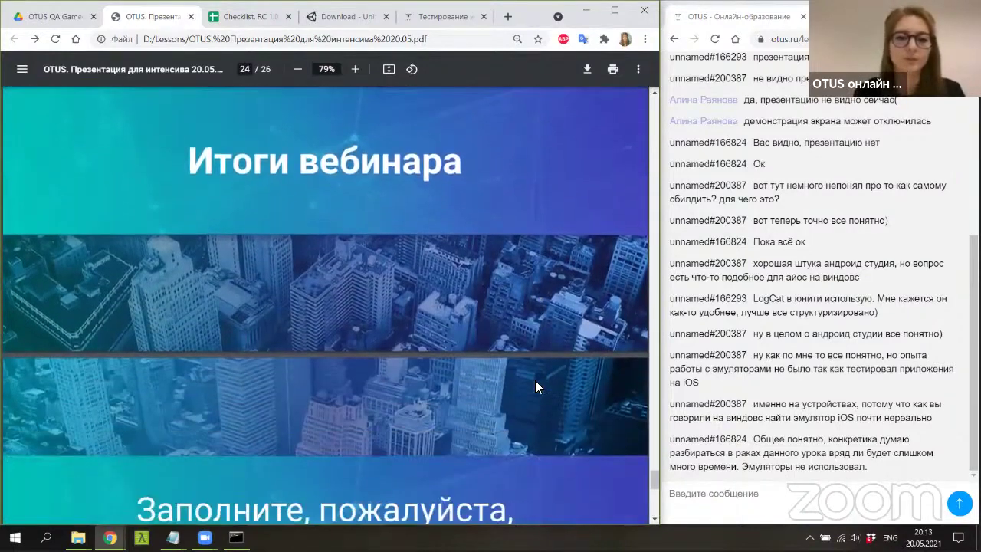
scroll(535, 387, "up", 2)
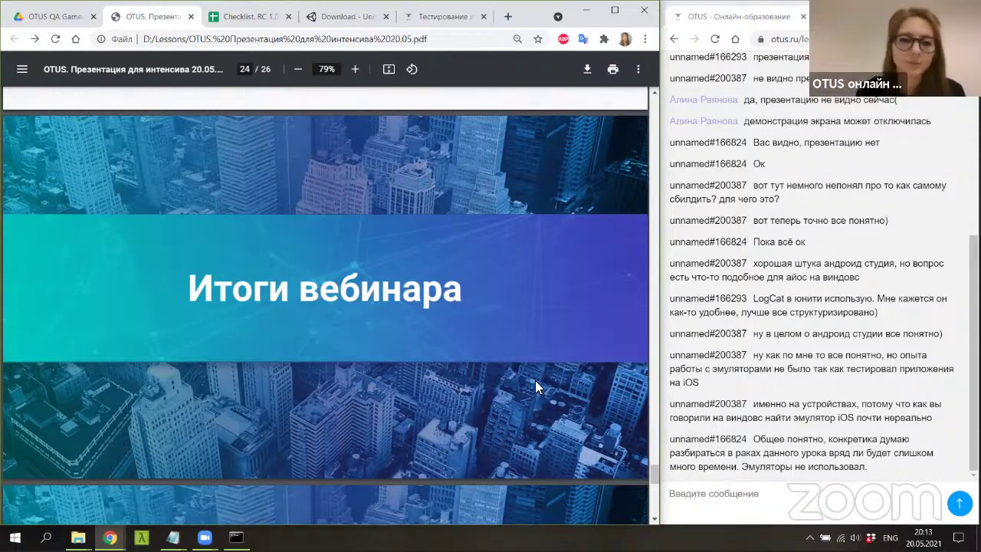
scroll(535, 380, "down", 3)
scroll(534, 380, "down", 2)
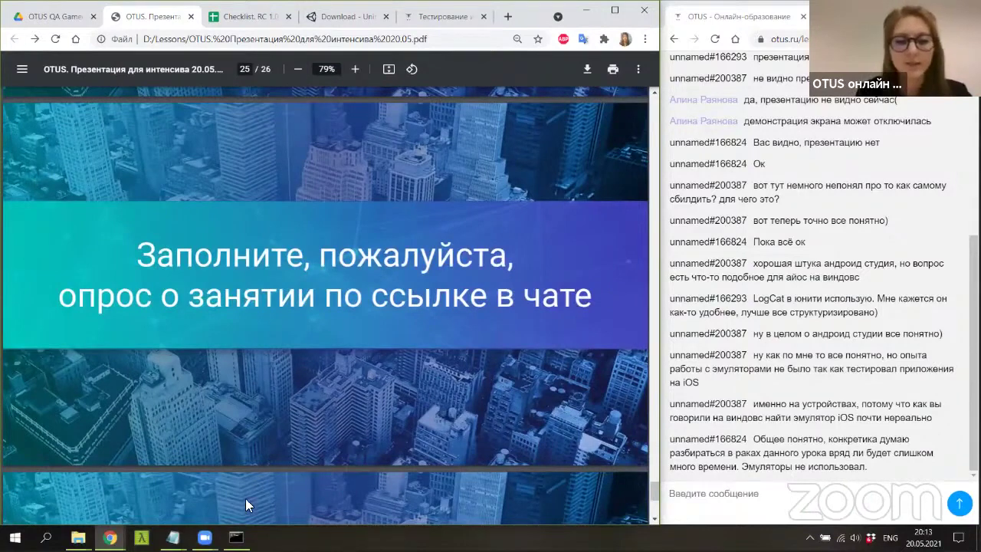
Copy the forms.gle survey link from line 3 of the Notepad notes and send it in the webinar chat.
mouse_move(172, 536)
left_click(121, 484)
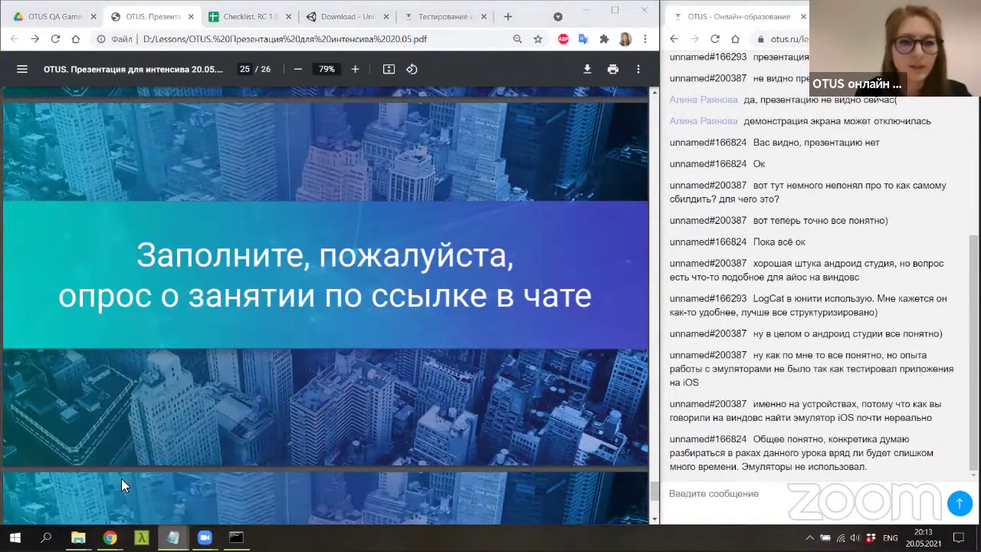
left_click_drag(430, 213, 251, 216)
key("ctrl+c")
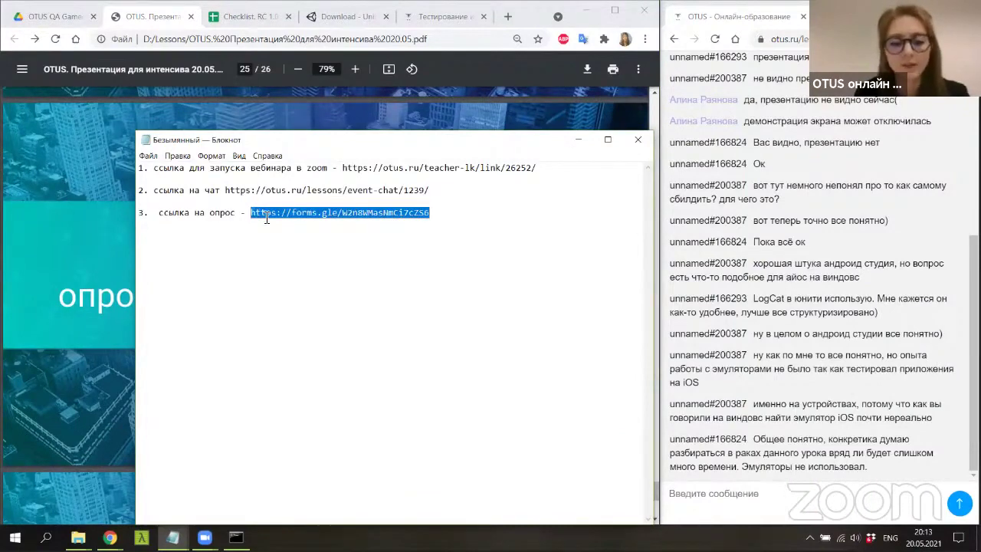
left_click(577, 138)
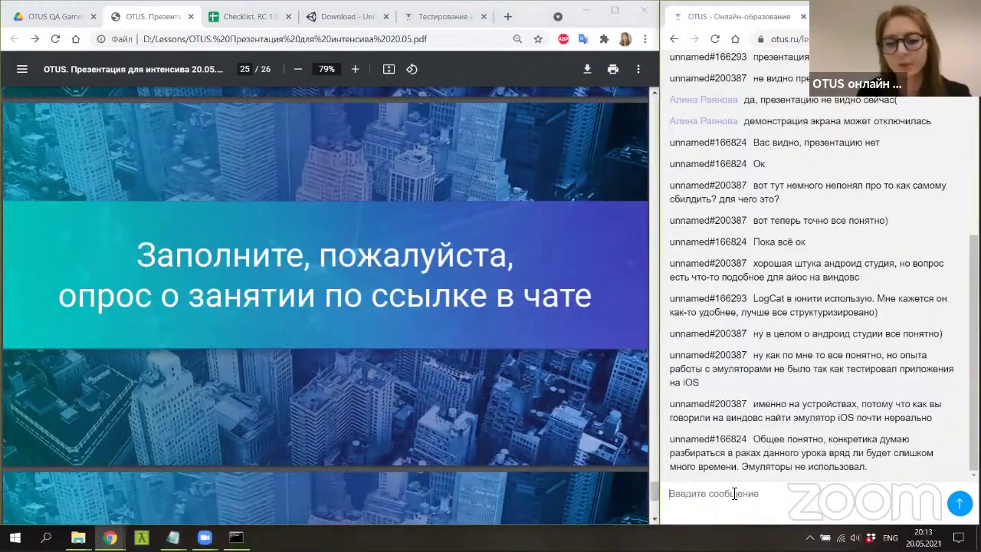
left_click(734, 493)
key("ctrl+v")
key("Return")
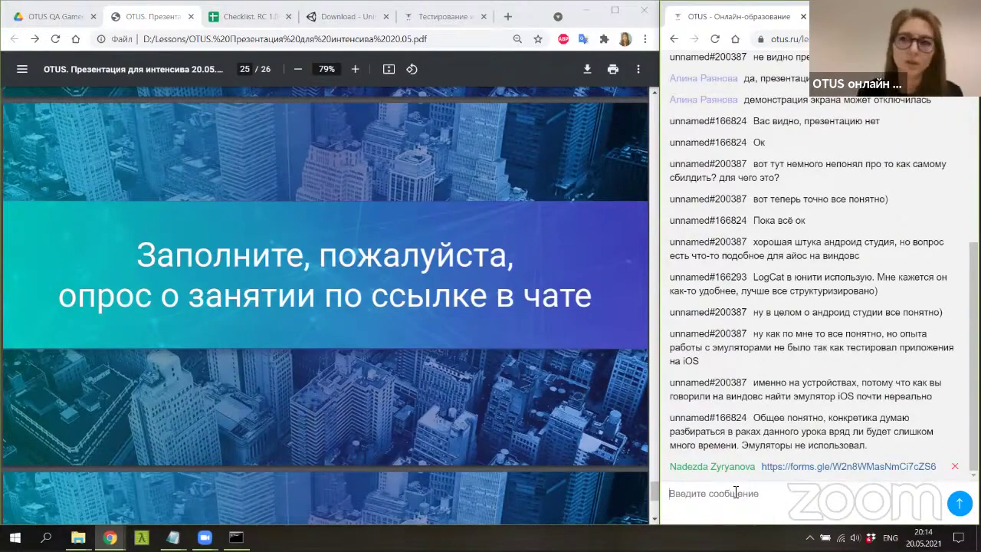
Show the final thank-you slide 26, then switch to the OTUS Game QA Engineer course page.
scroll(495, 304, "down", 1)
scroll(495, 305, "down", 4)
scroll(495, 305, "down", 1)
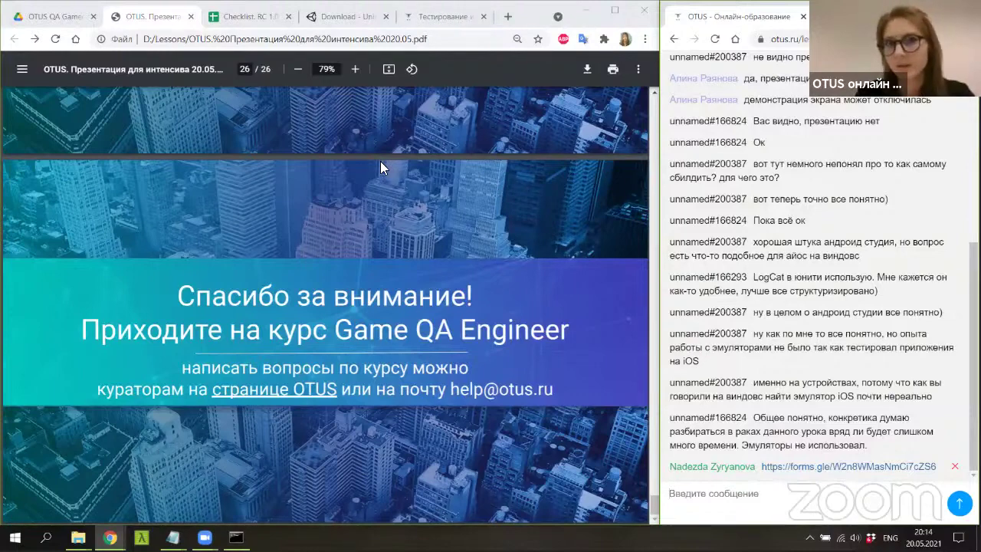
left_click(451, 18)
scroll(451, 216, "up", 2)
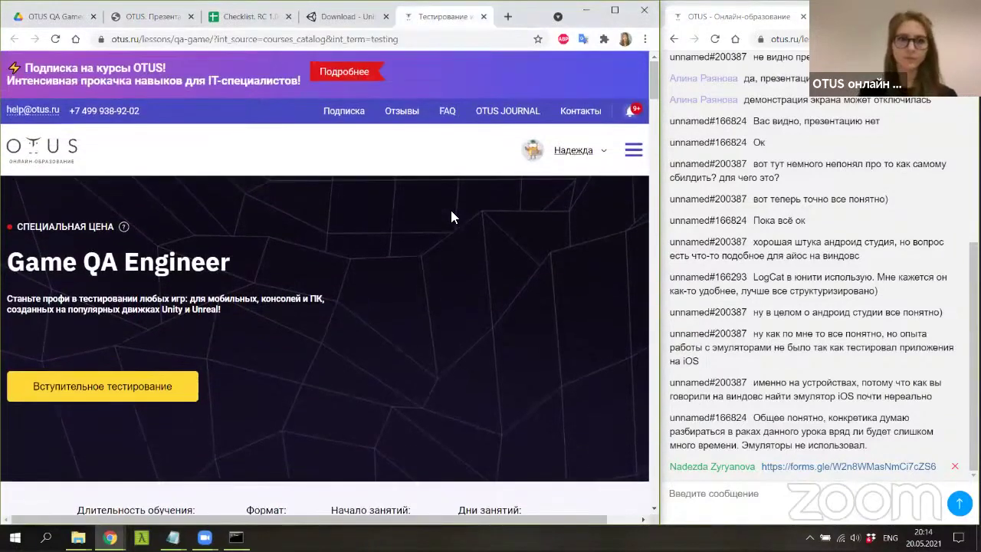